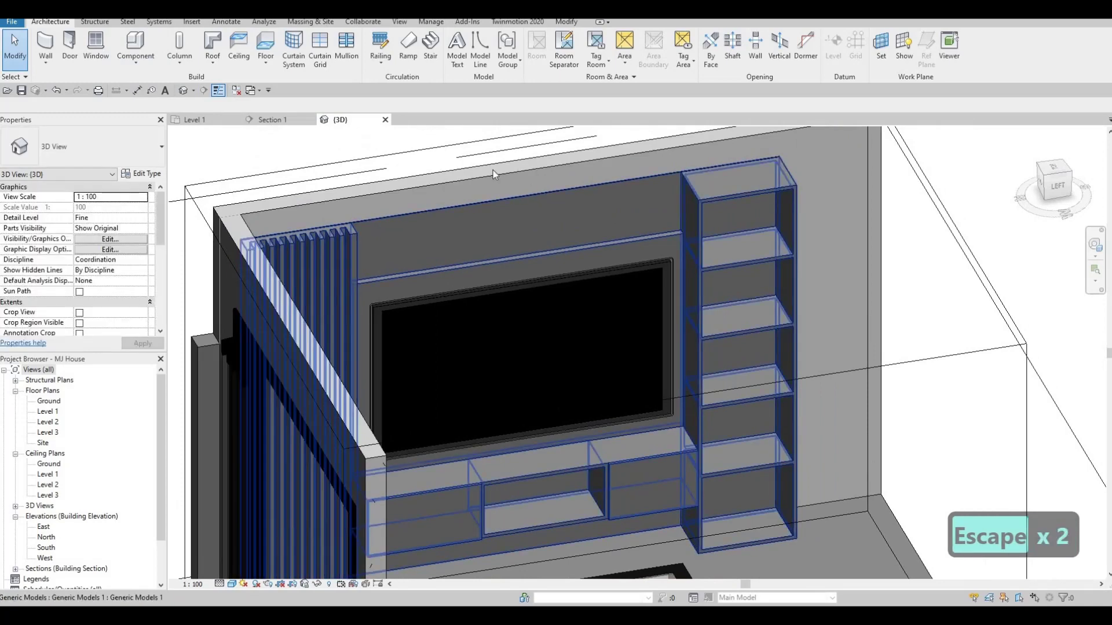
# Open the TV wall unit's generic model for in-place editing in the 3D view.
pyautogui.click(521, 194)
pyautogui.click(470, 51)
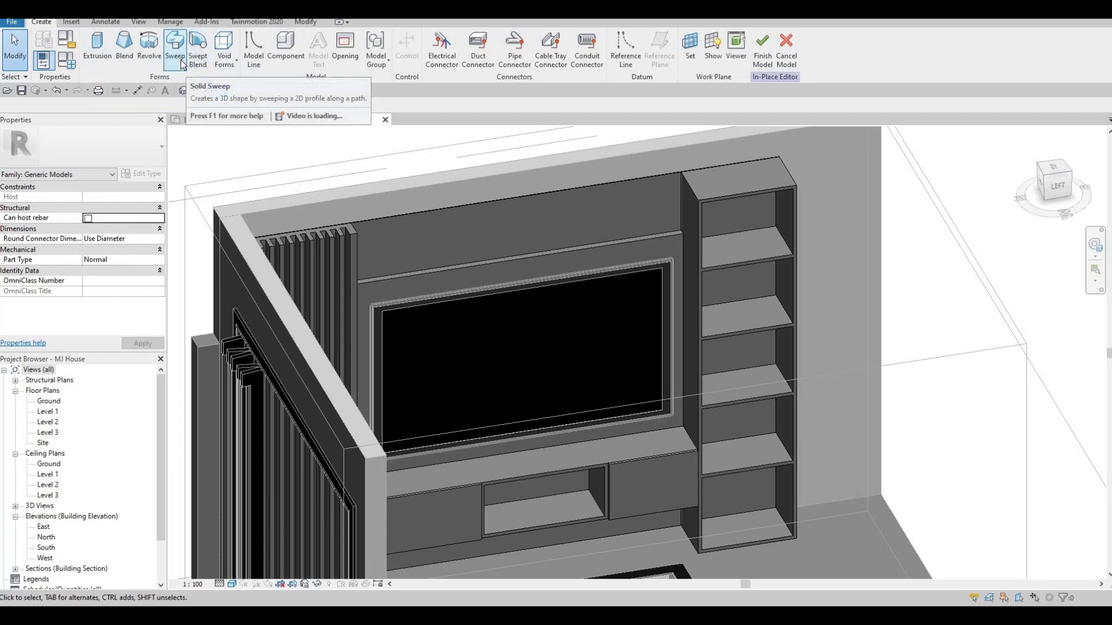
pyautogui.scroll(1, 475, 257)
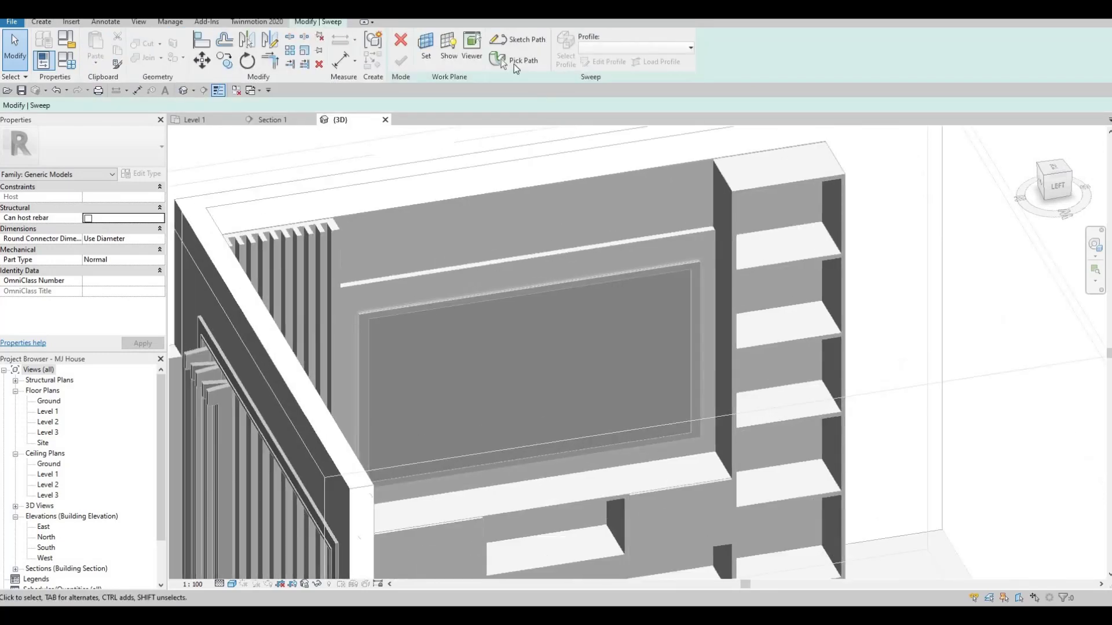
pyautogui.click(513, 62)
pyautogui.scroll(3, 579, 232)
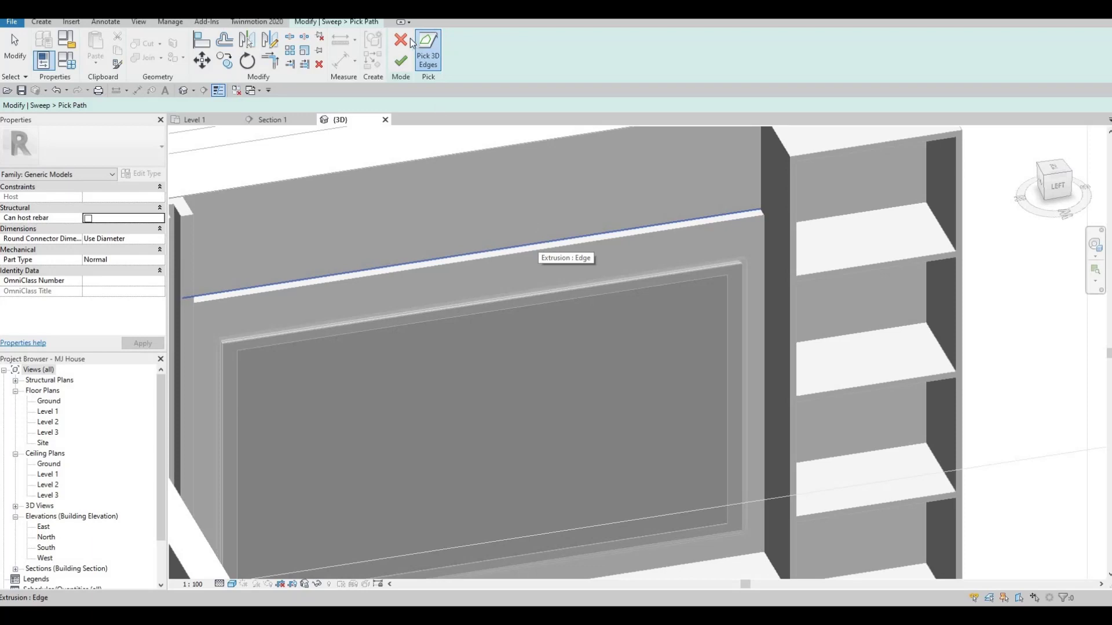
pyautogui.click(401, 61)
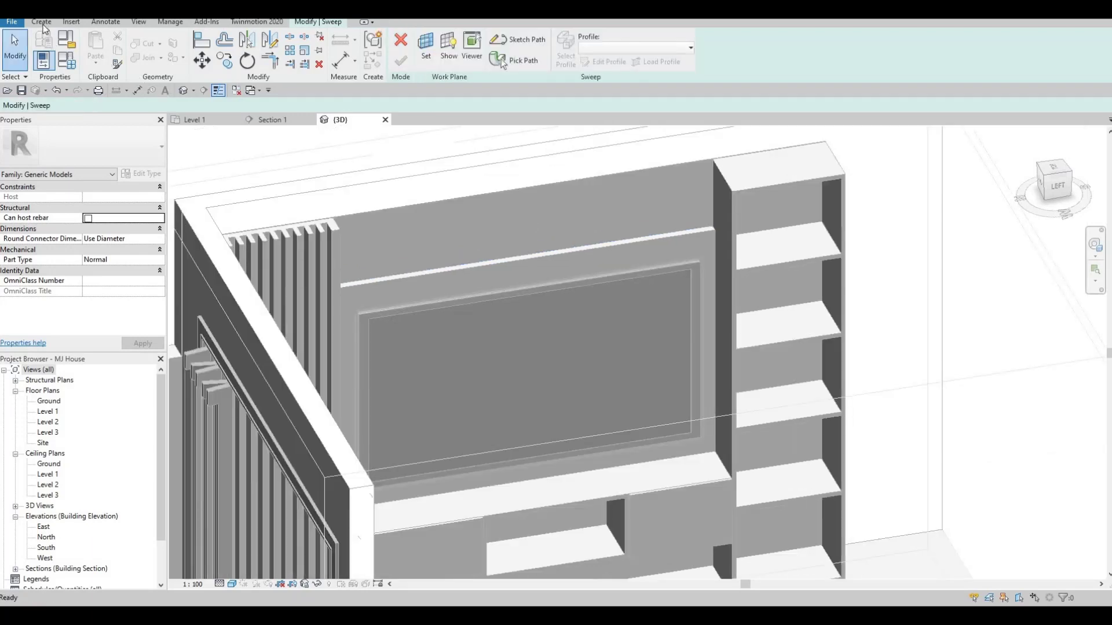
pyautogui.click(42, 23)
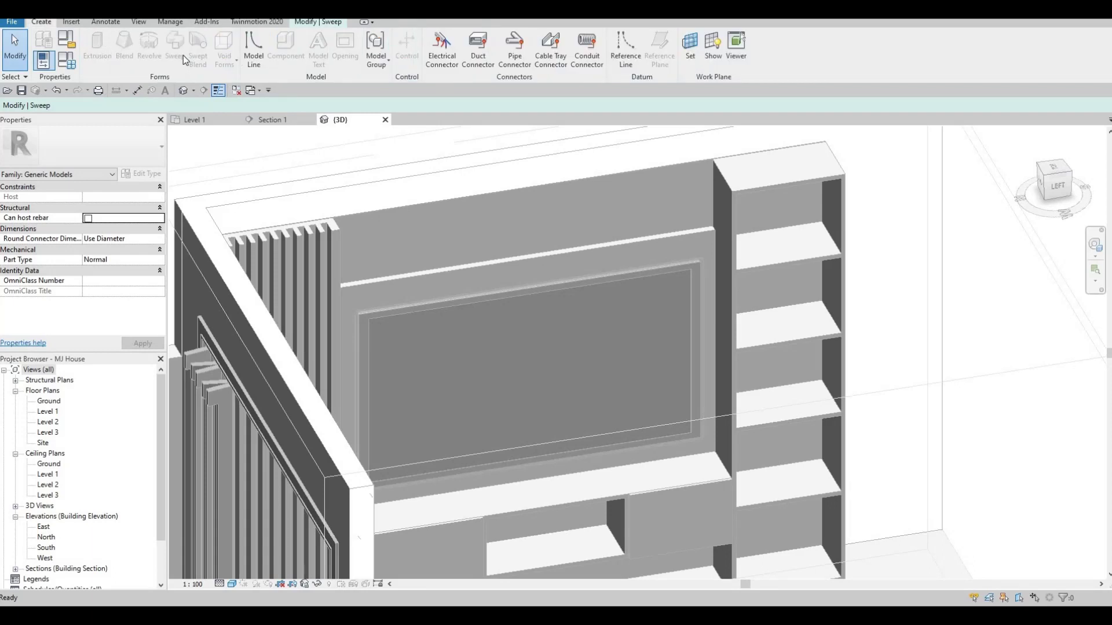
pyautogui.press('Escape')
pyautogui.press('Escape')
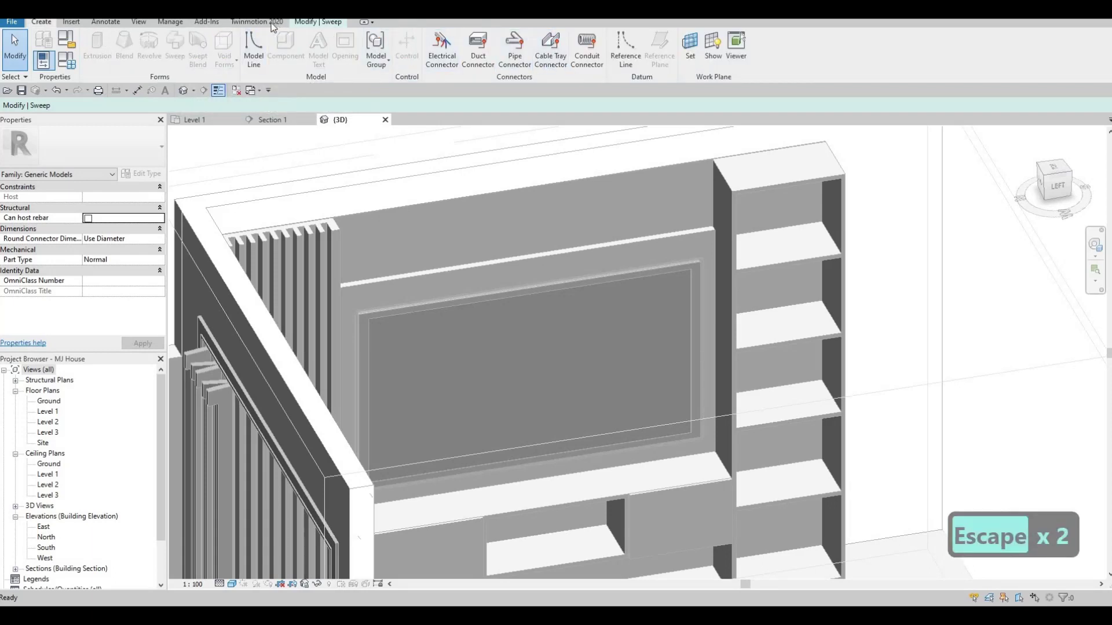
pyautogui.click(310, 21)
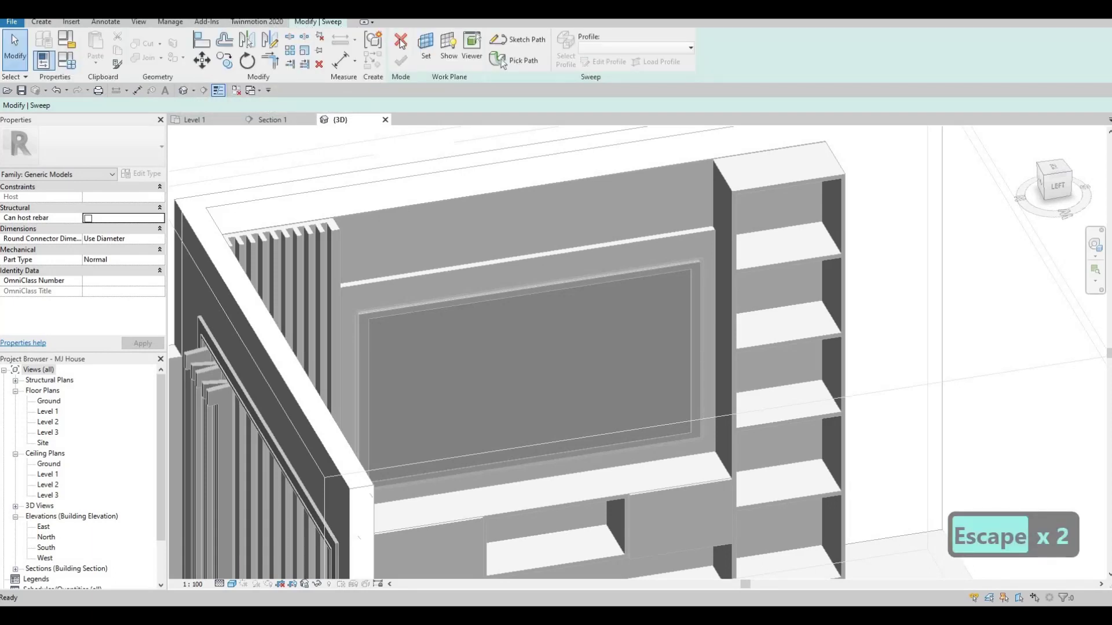
pyautogui.click(400, 39)
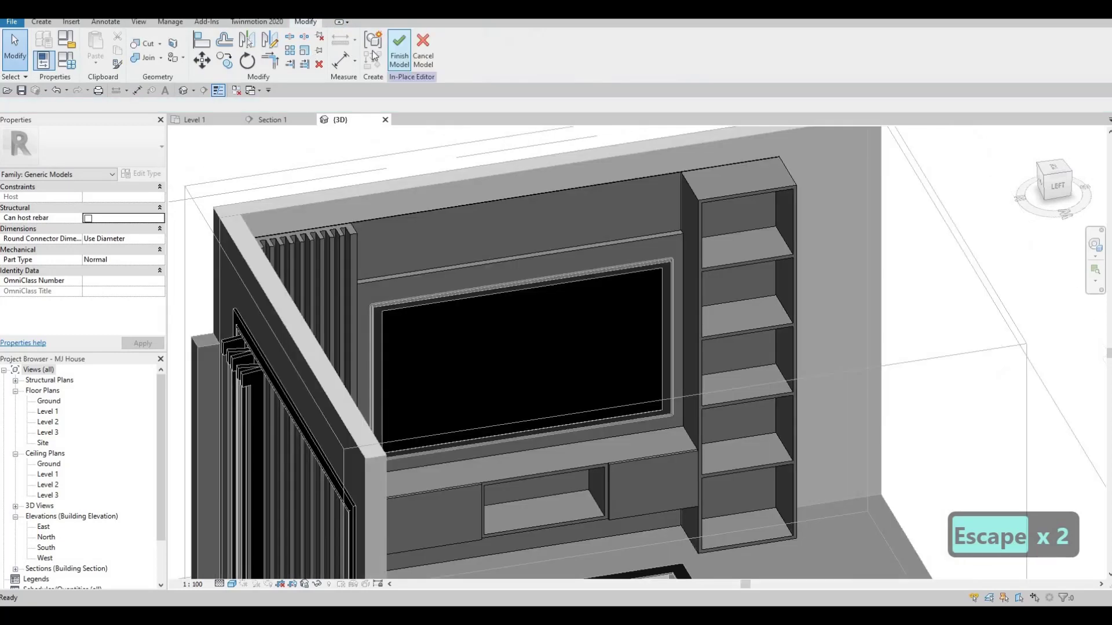
# Start a solid extrusion and set its work plane by picking the back face of the shelf unit's top compartment.
pyautogui.click(42, 23)
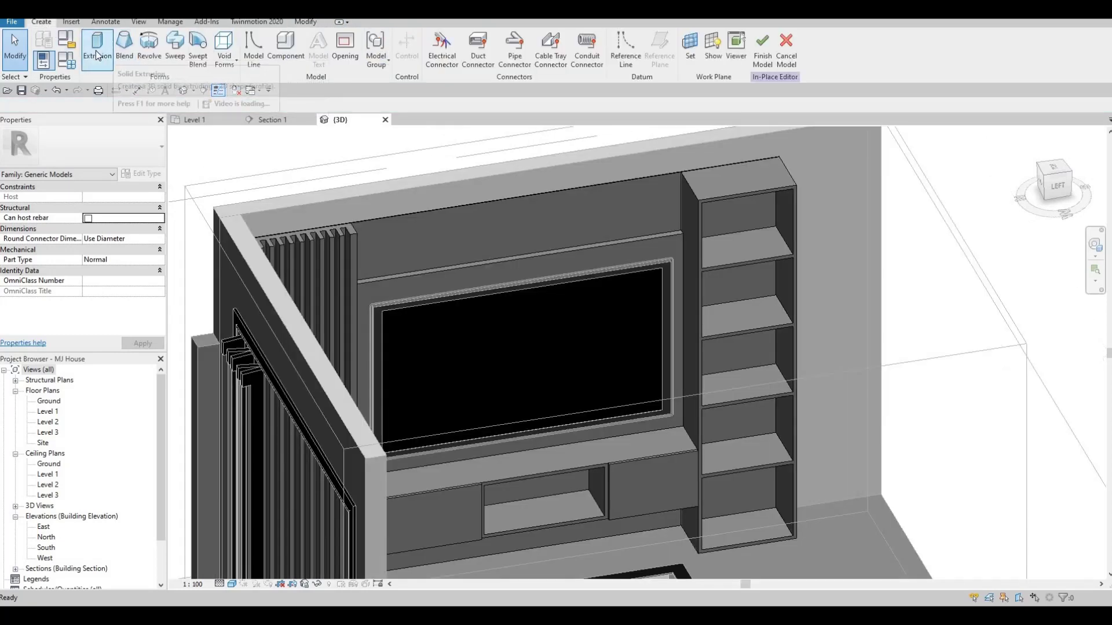
pyautogui.click(97, 58)
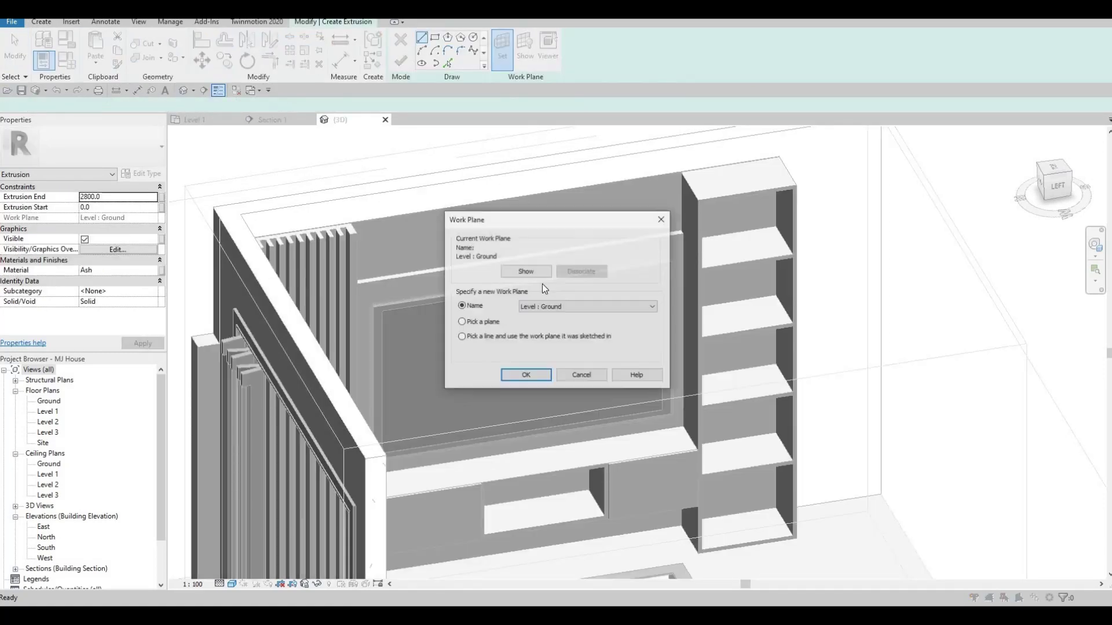
pyautogui.click(534, 377)
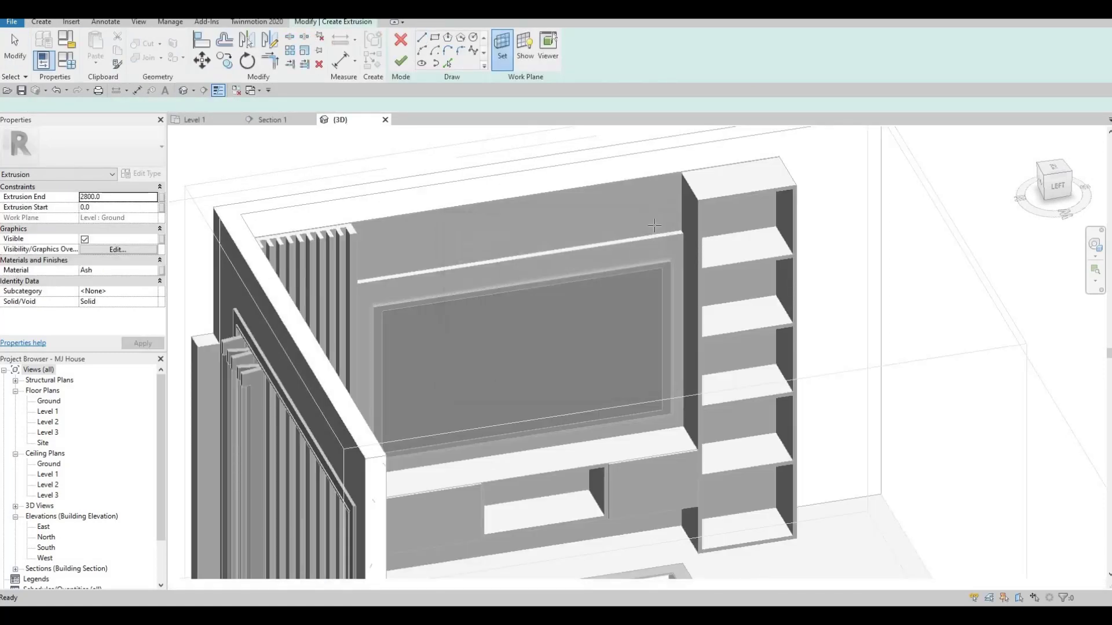
pyautogui.keyDown('shift'); pyautogui.moveTo(703, 173); pyautogui.dragTo(718, 136, button='middle'); pyautogui.keyUp('shift')
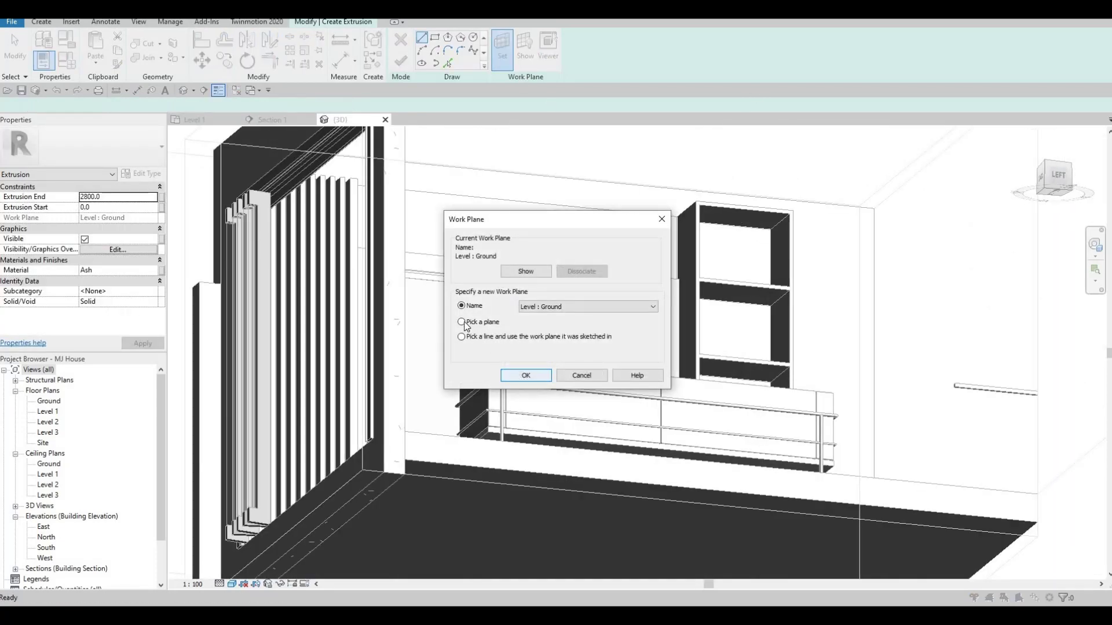
pyautogui.press('Return')
pyautogui.click(756, 264)
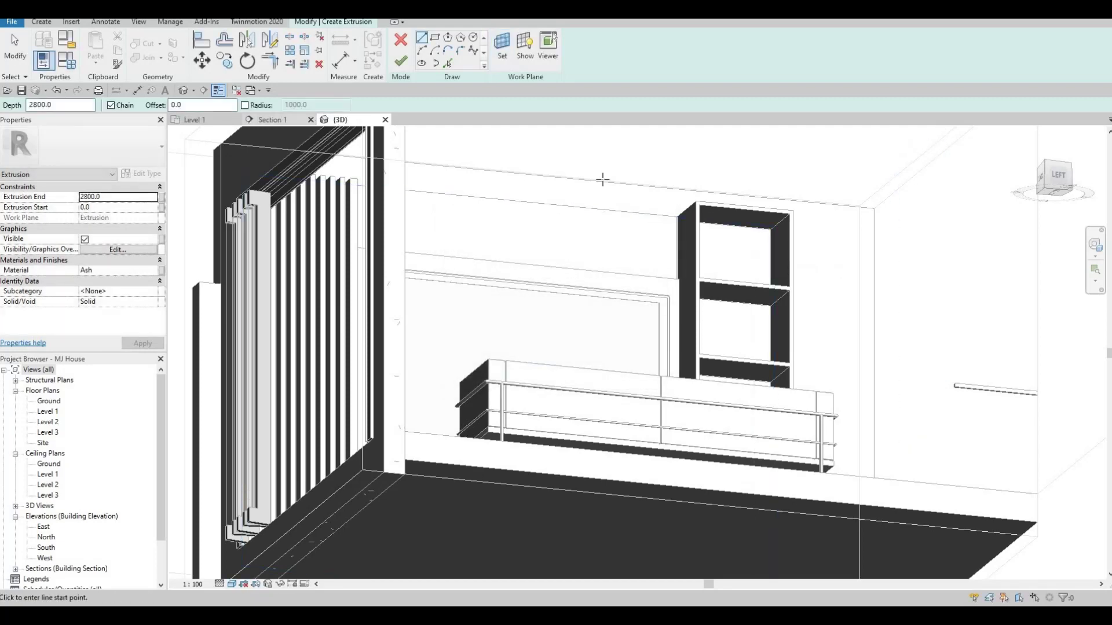
# Sketch a thin rectangle across the full width of the top compartment's back, directly under its upper panel.
pyautogui.click(273, 119)
pyautogui.scroll(4, 698, 262)
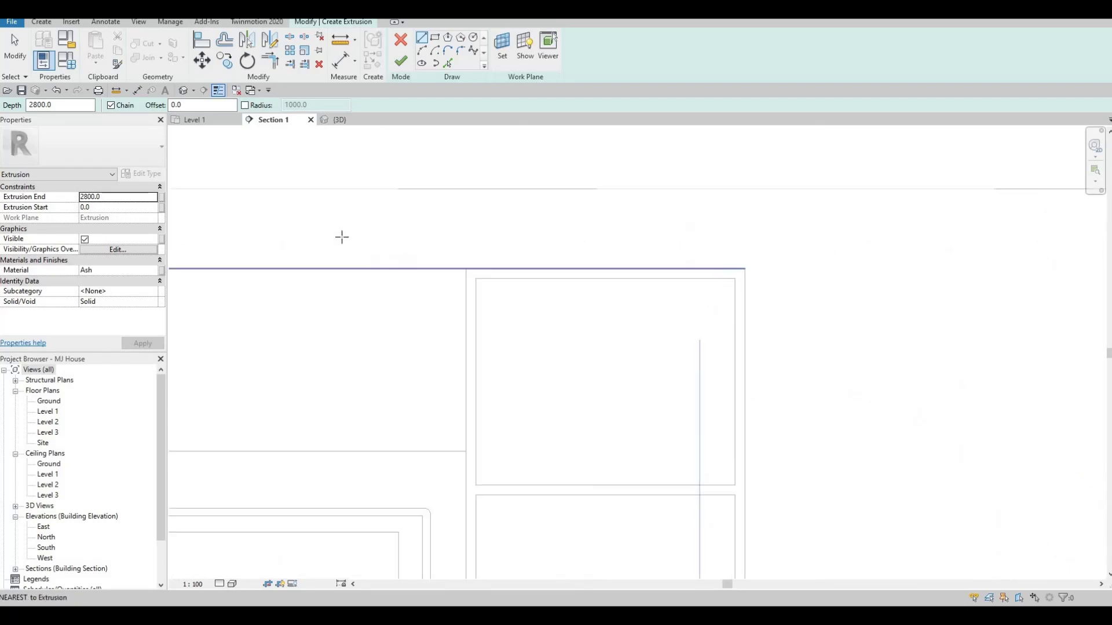
pyautogui.click(348, 122)
pyautogui.moveTo(603, 315)
pyautogui.keyDown('shift'); pyautogui.mouseDown(button='middle')
pyautogui.moveTo(643, 263)
pyautogui.moveTo(611, 305)
pyautogui.mouseUp(button='middle'); pyautogui.keyUp('shift')
pyautogui.scroll(5, 610, 305)
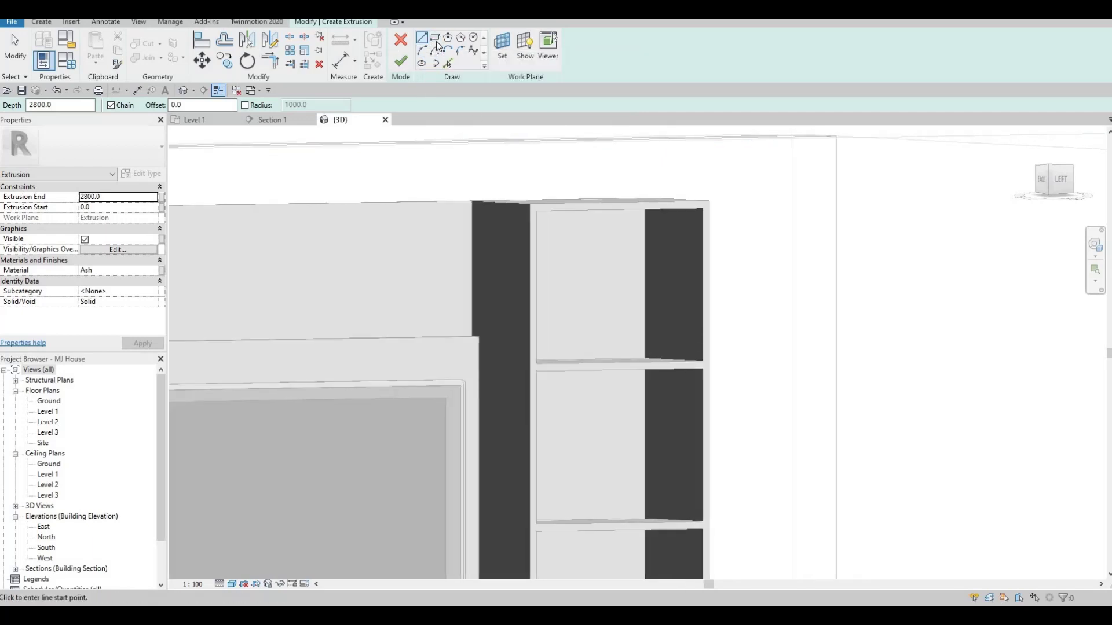
pyautogui.click(436, 39)
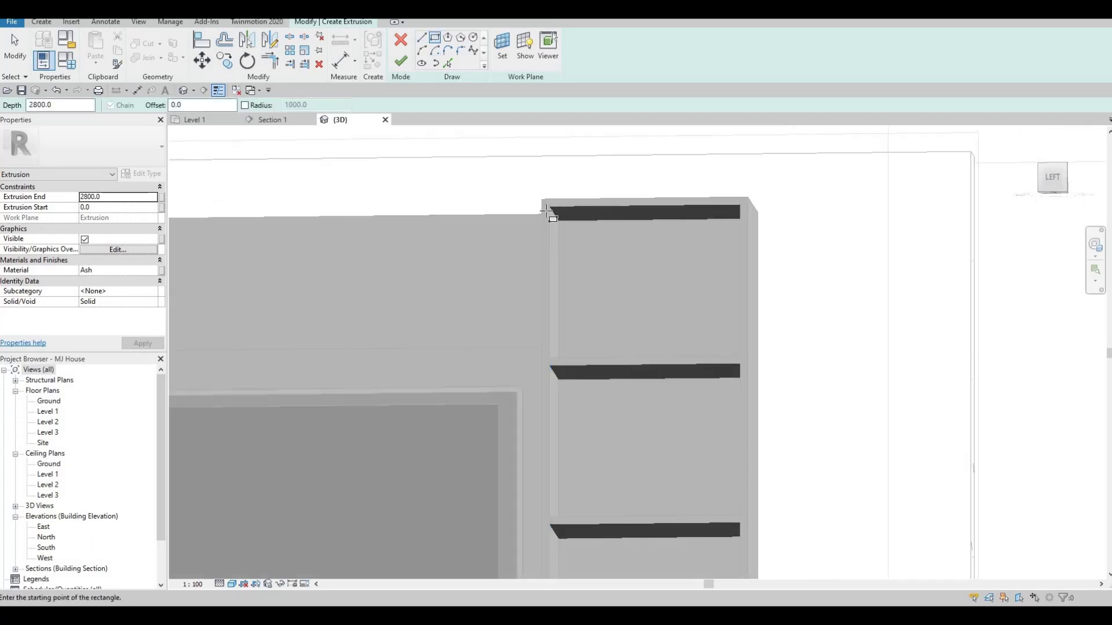
pyautogui.scroll(3, 547, 215)
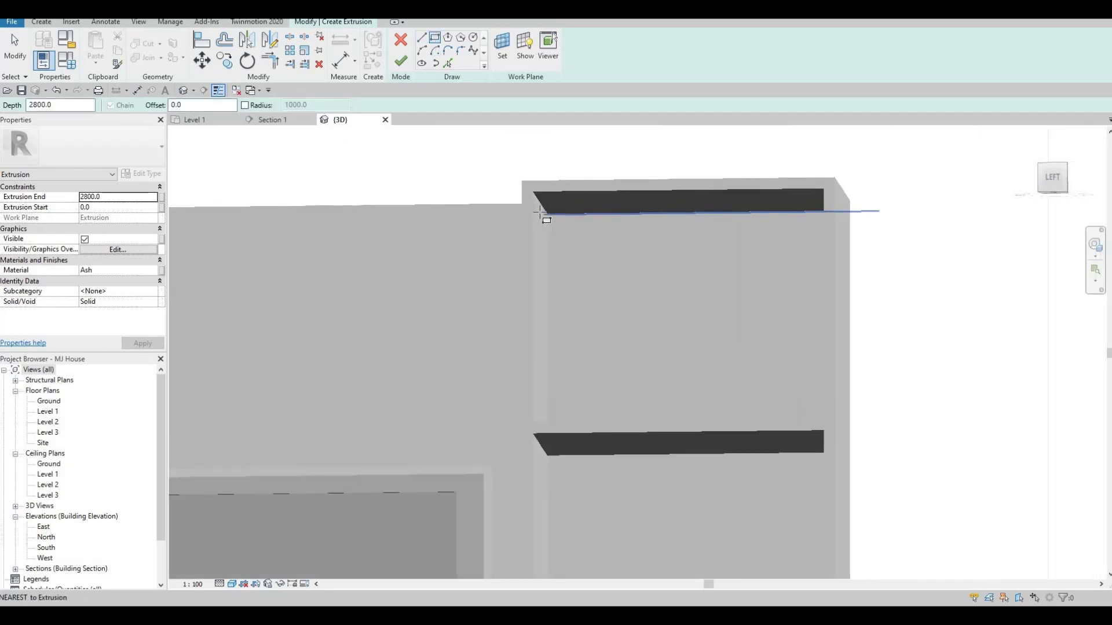
pyautogui.moveTo(724, 241)
pyautogui.keyDown('shift'); pyautogui.mouseDown(button='middle')
pyautogui.moveTo(762, 255)
pyautogui.moveTo(757, 280)
pyautogui.moveTo(770, 297)
pyautogui.moveTo(762, 292)
pyautogui.mouseUp(button='middle'); pyautogui.keyUp('shift')
pyautogui.click(762, 292)
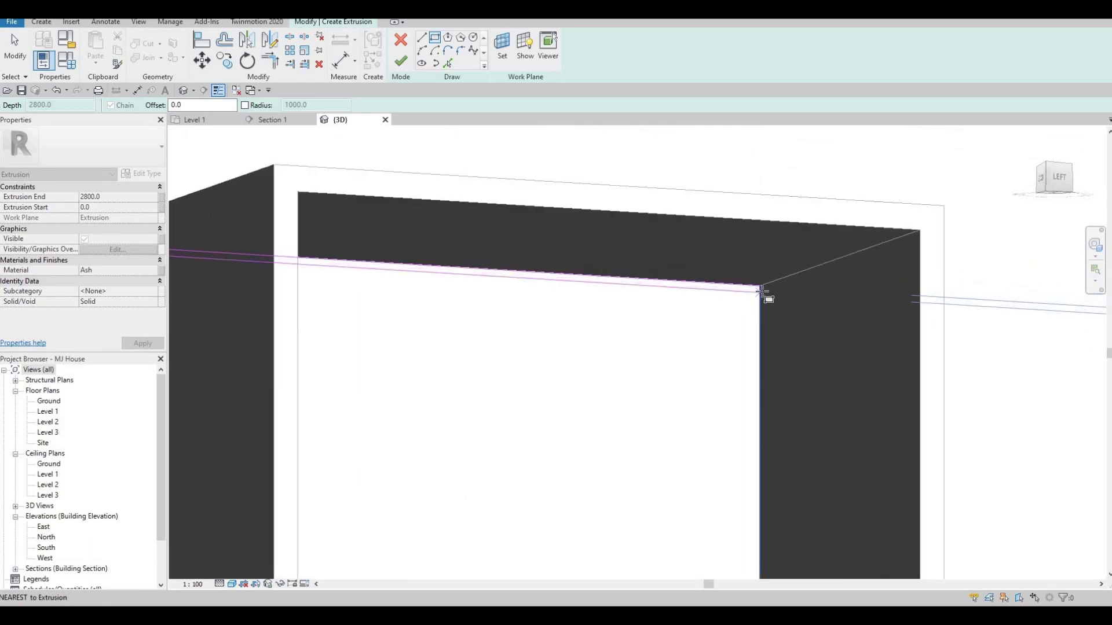
# Set the extrusion end to 5 and assign the Glass, White, High Luminance material to the strip.
pyautogui.click(118, 197)
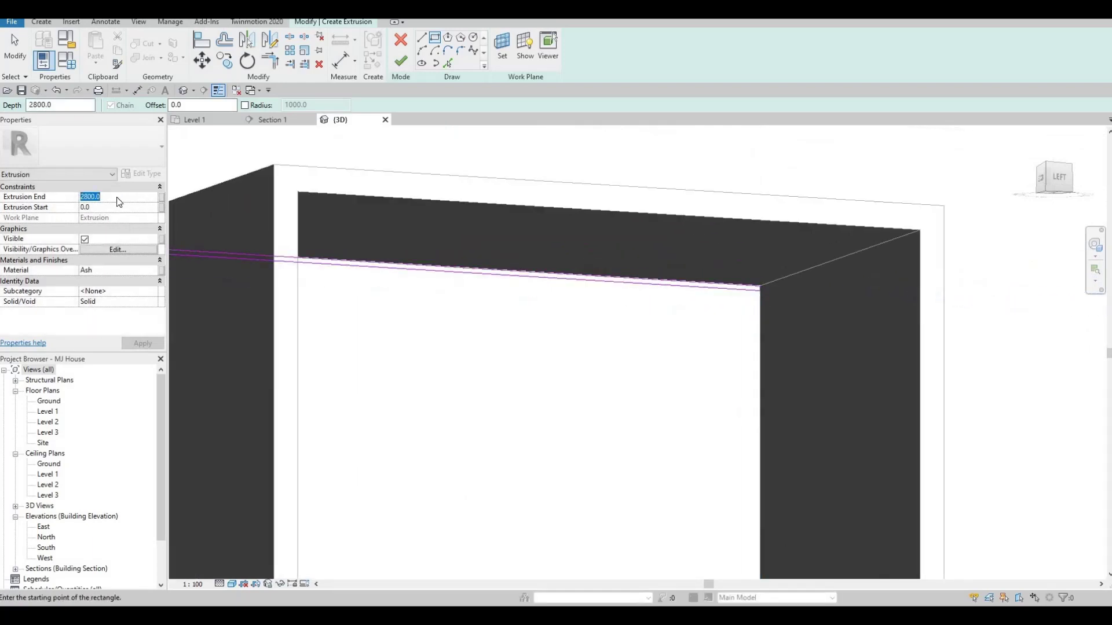
pyautogui.press('Return')
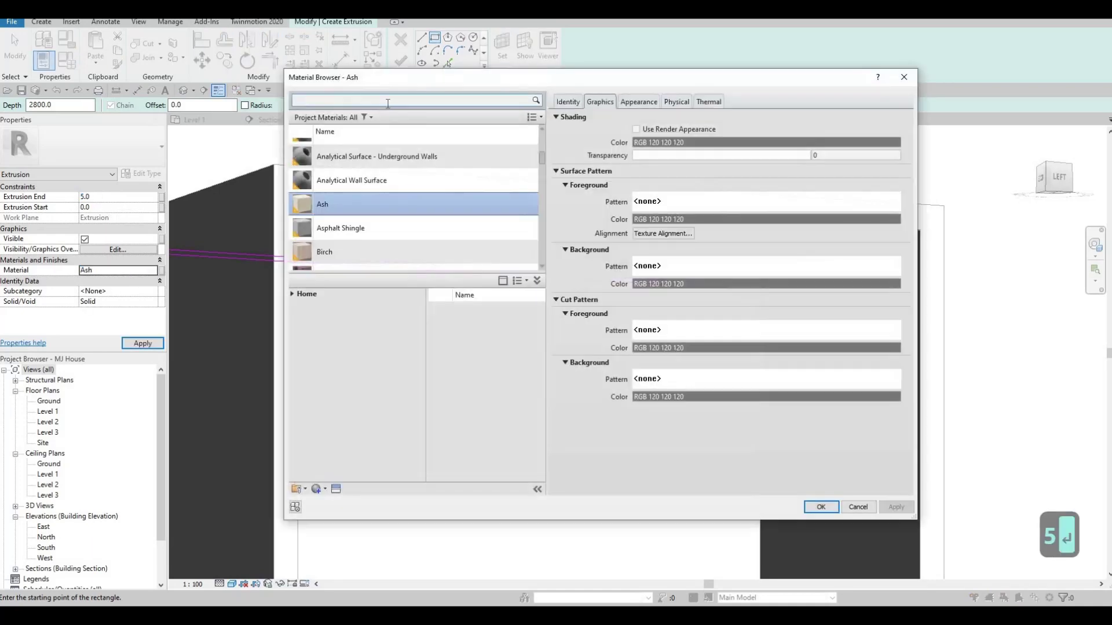
pyautogui.write('neon')
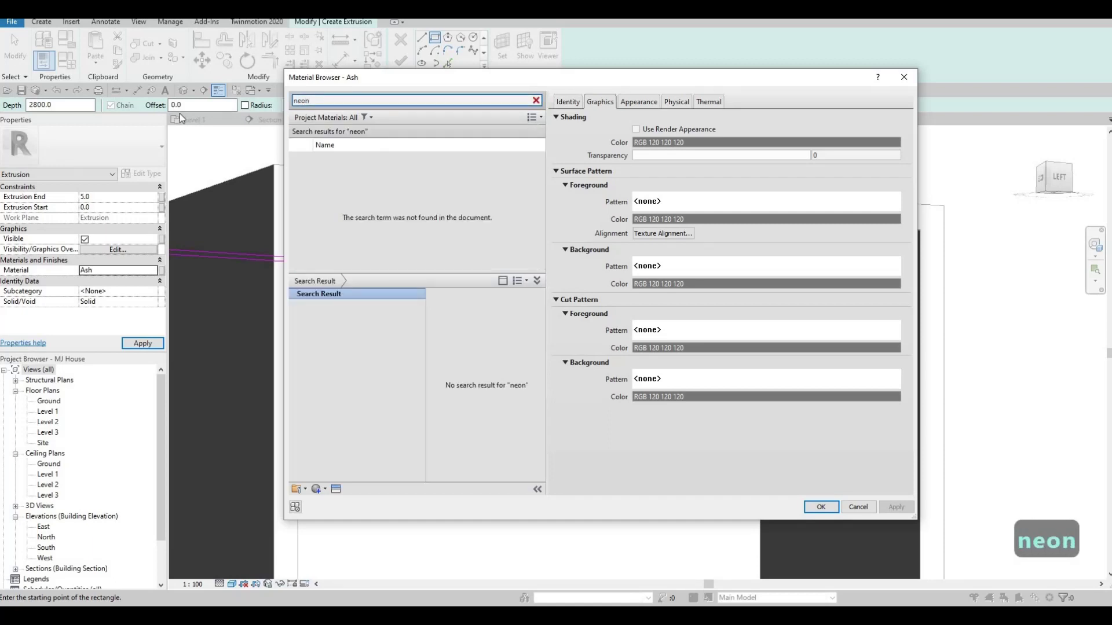
pyautogui.write('light')
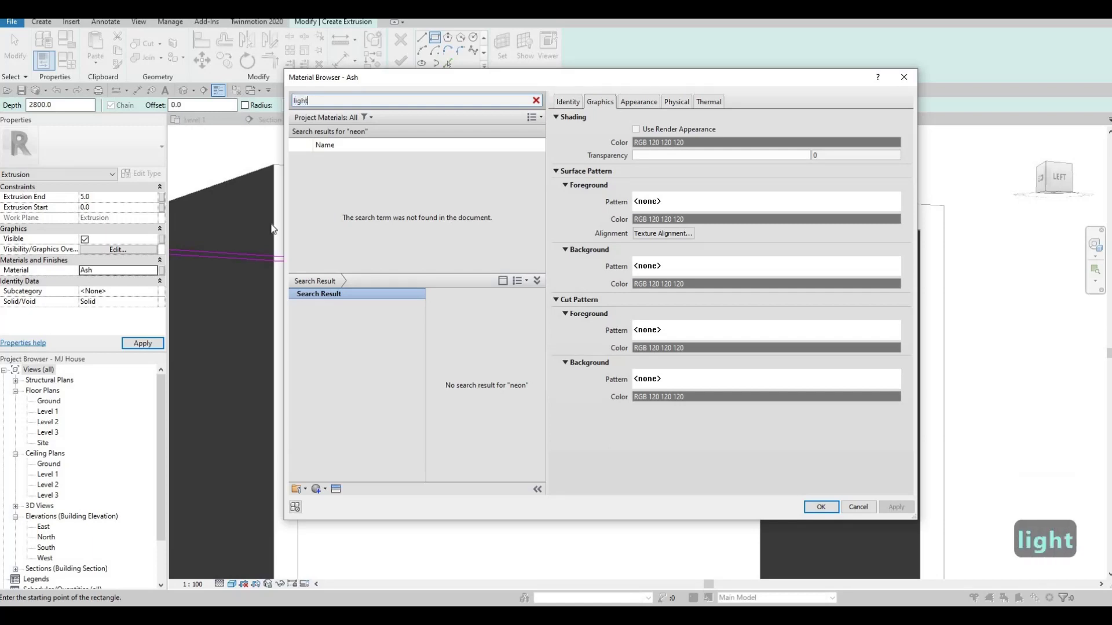
pyautogui.scroll(-10, 477, 393)
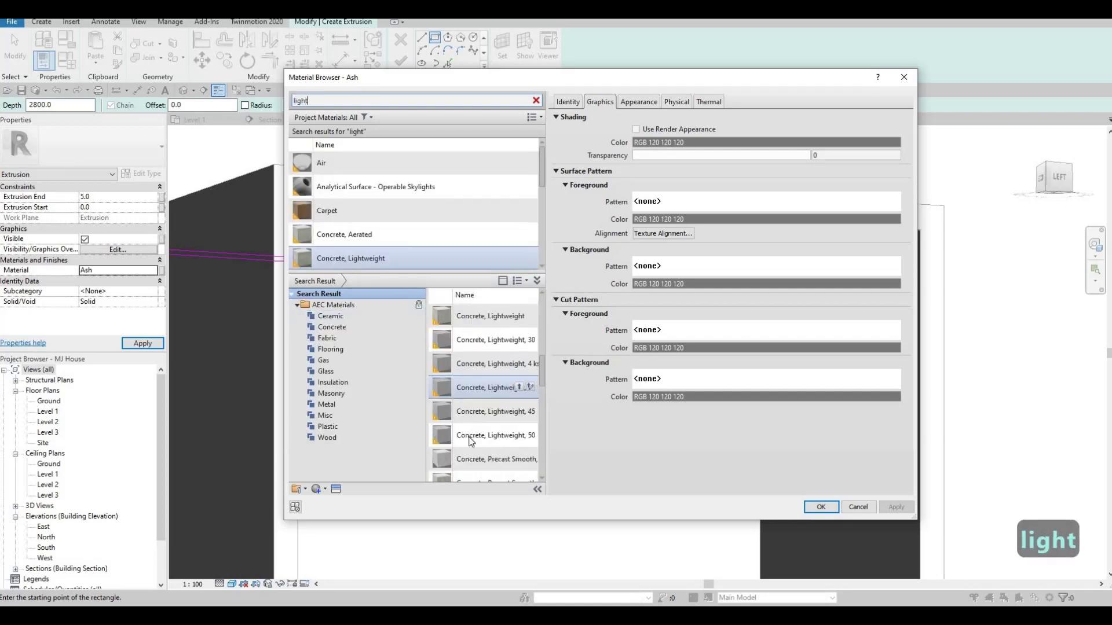
pyautogui.scroll(-3, 476, 434)
pyautogui.scroll(6, 477, 431)
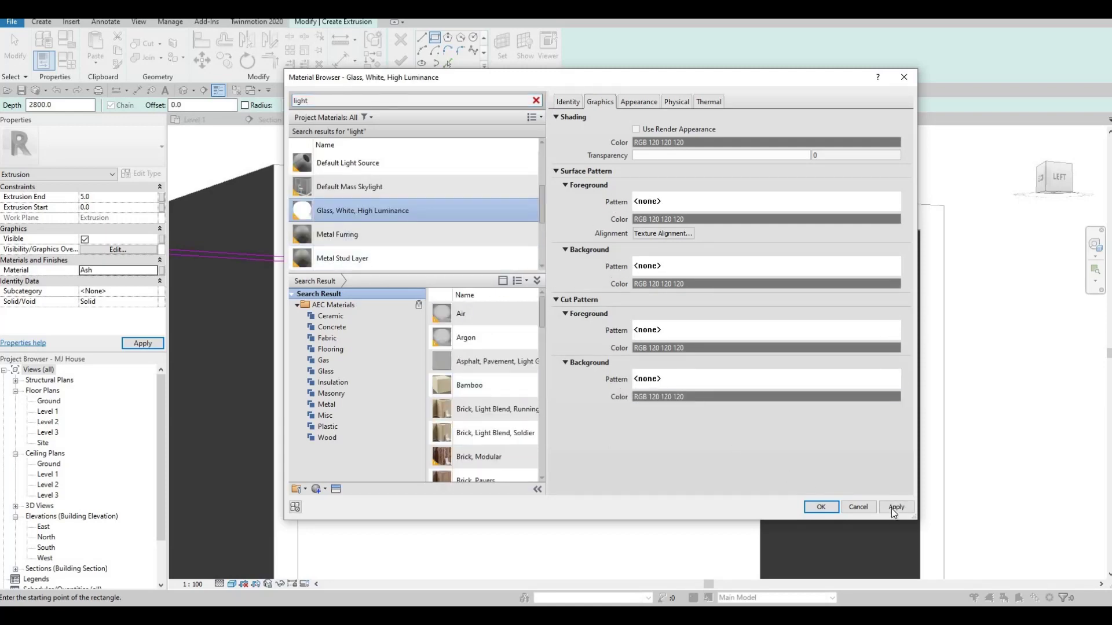
pyautogui.click(820, 509)
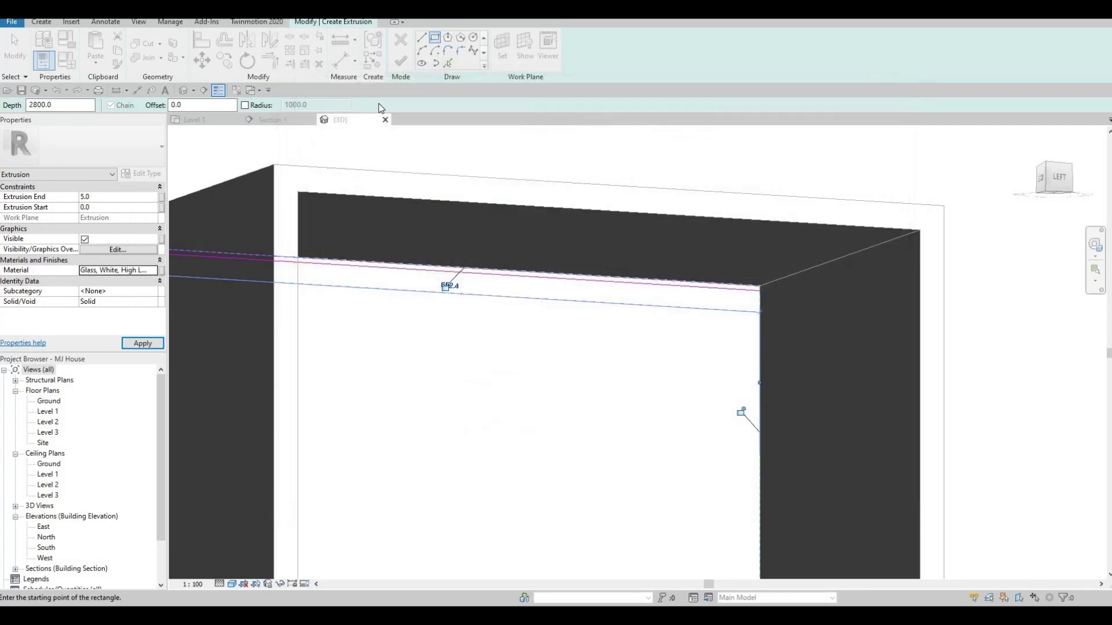
# Check the thin strip's sketch in the Section 1 view and finish the extrusion.
pyautogui.scroll(5, 460, 215)
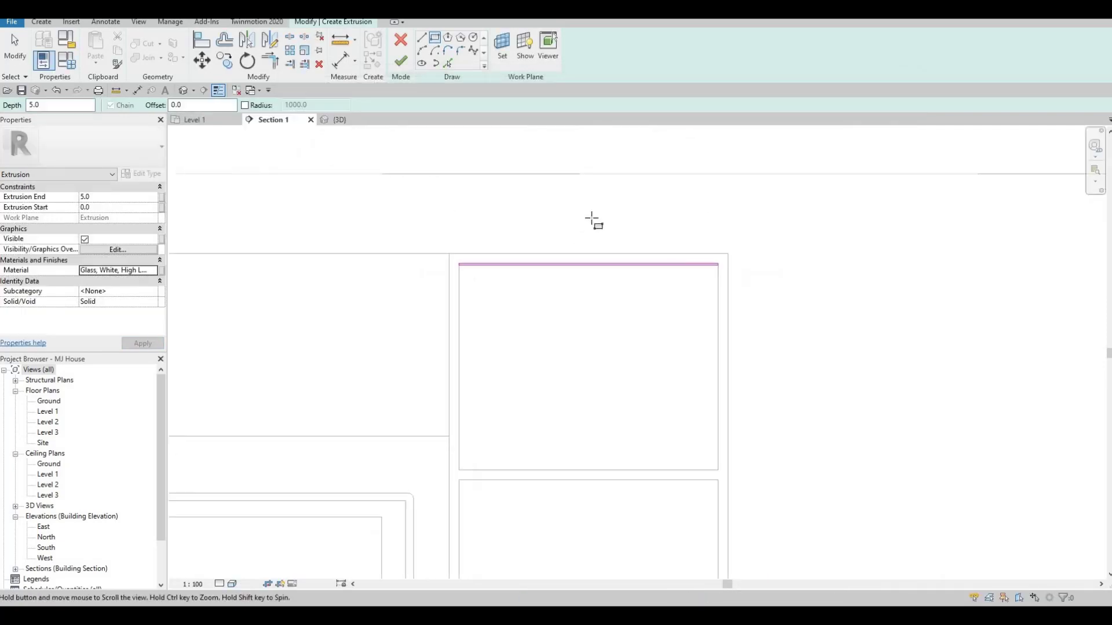
pyautogui.scroll(6, 586, 230)
pyautogui.scroll(-4, 495, 216)
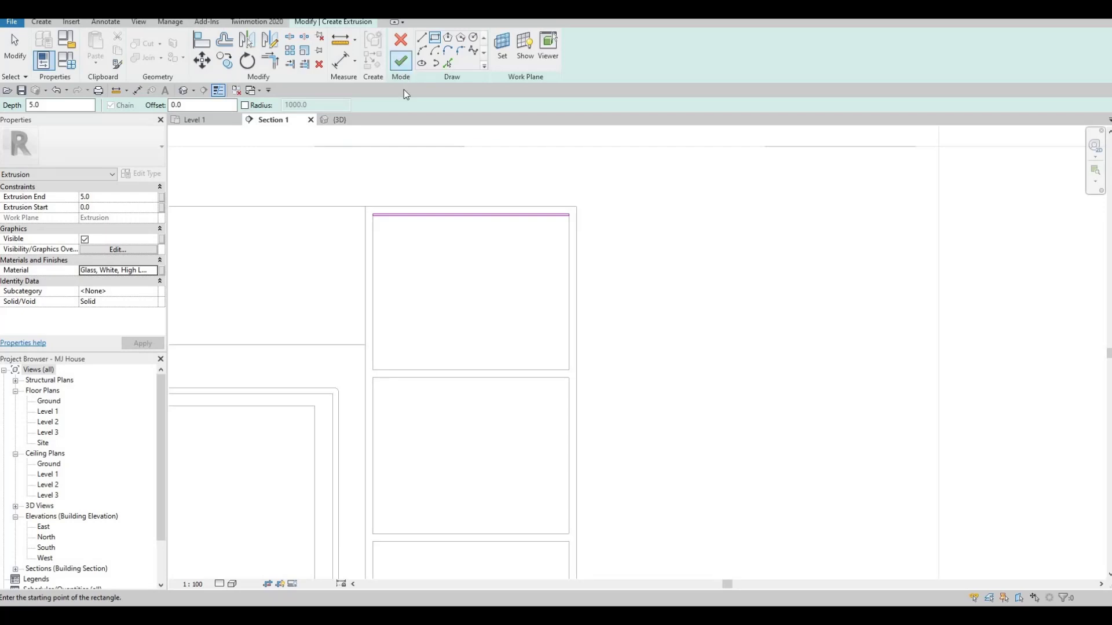
pyautogui.click(401, 60)
# Copy the light strip from its upper right corner to the matching corner of the second shelf compartment, with multiple copies enabled.
pyautogui.scroll(3, 498, 239)
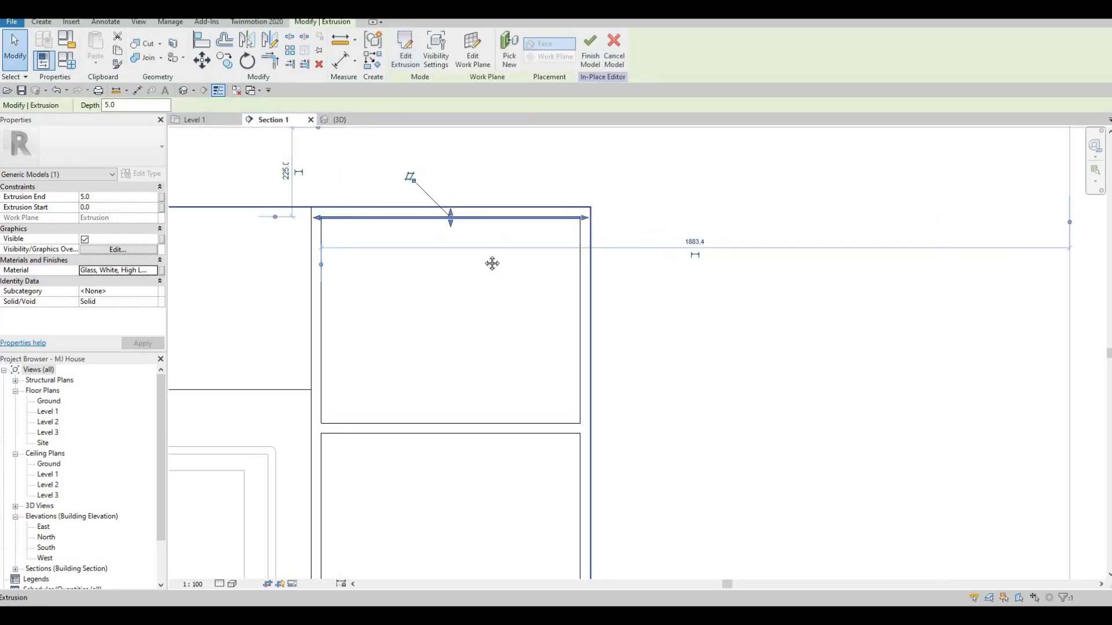
pyautogui.moveTo(544, 232); pyautogui.dragTo(561, 213, button='middle')
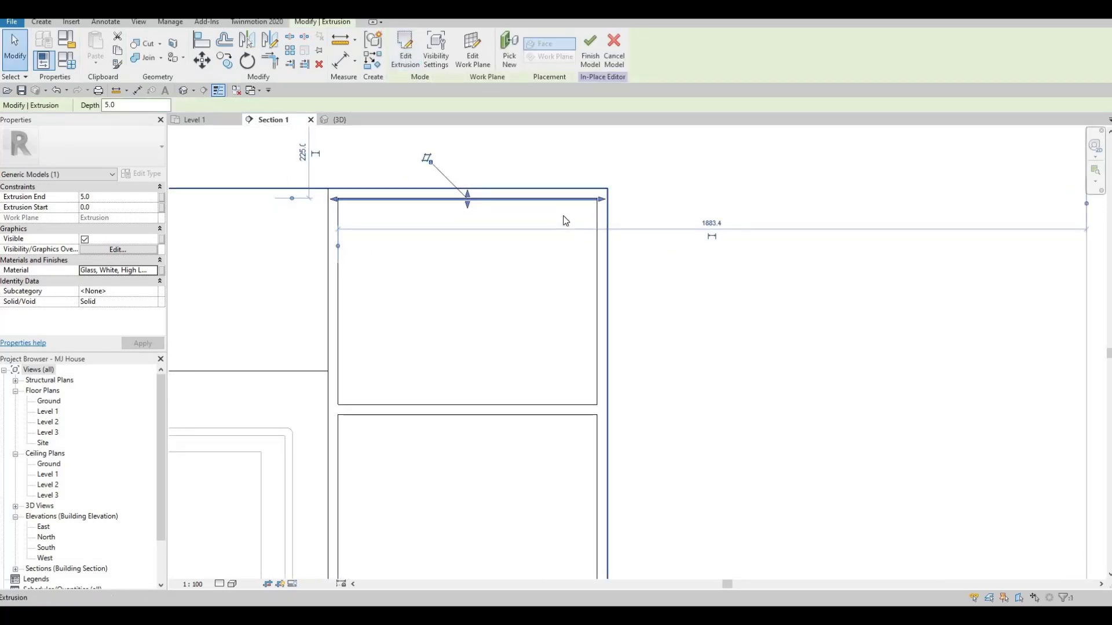
pyautogui.press('c')
pyautogui.press('o')
pyautogui.scroll(4, 588, 218)
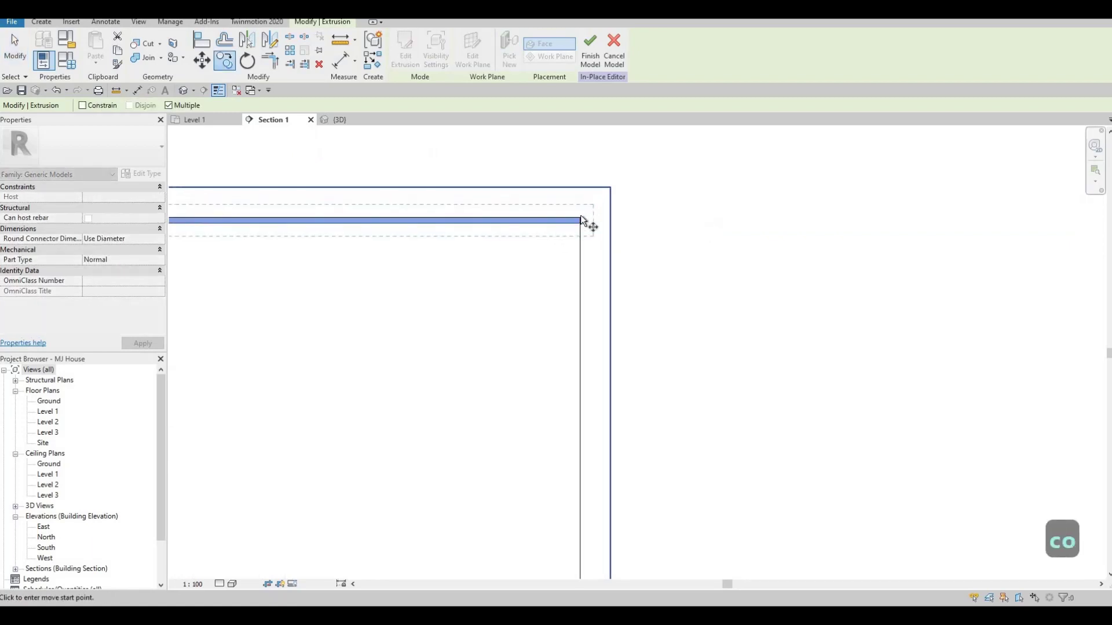
pyautogui.click(579, 217)
pyautogui.scroll(-1, 557, 259)
pyautogui.moveTo(549, 424); pyautogui.dragTo(577, 165, button='middle')
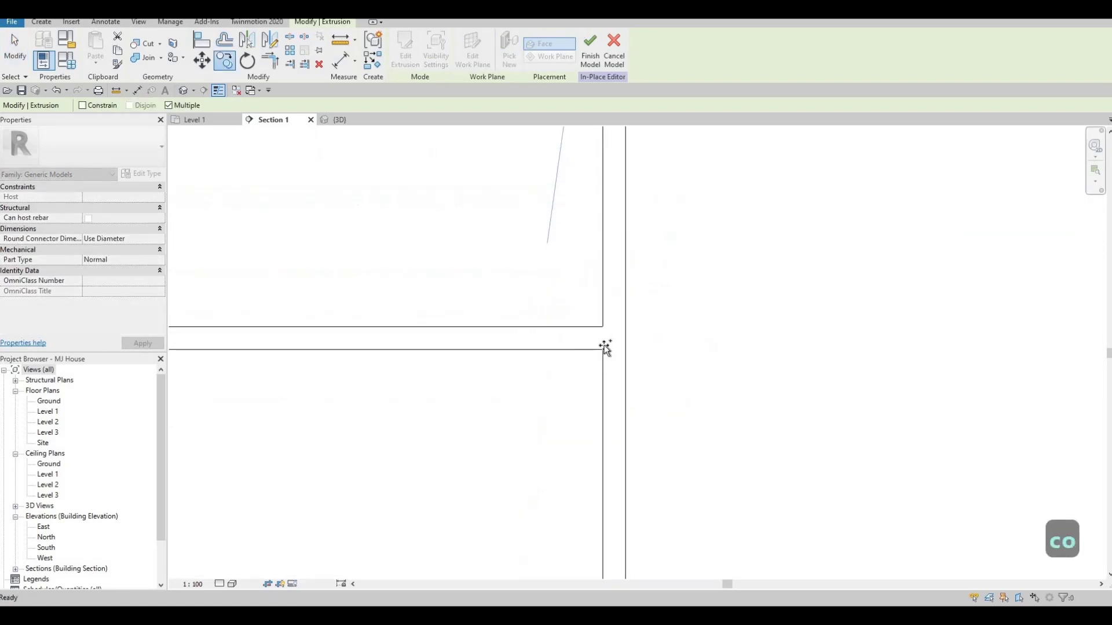
pyautogui.click(602, 348)
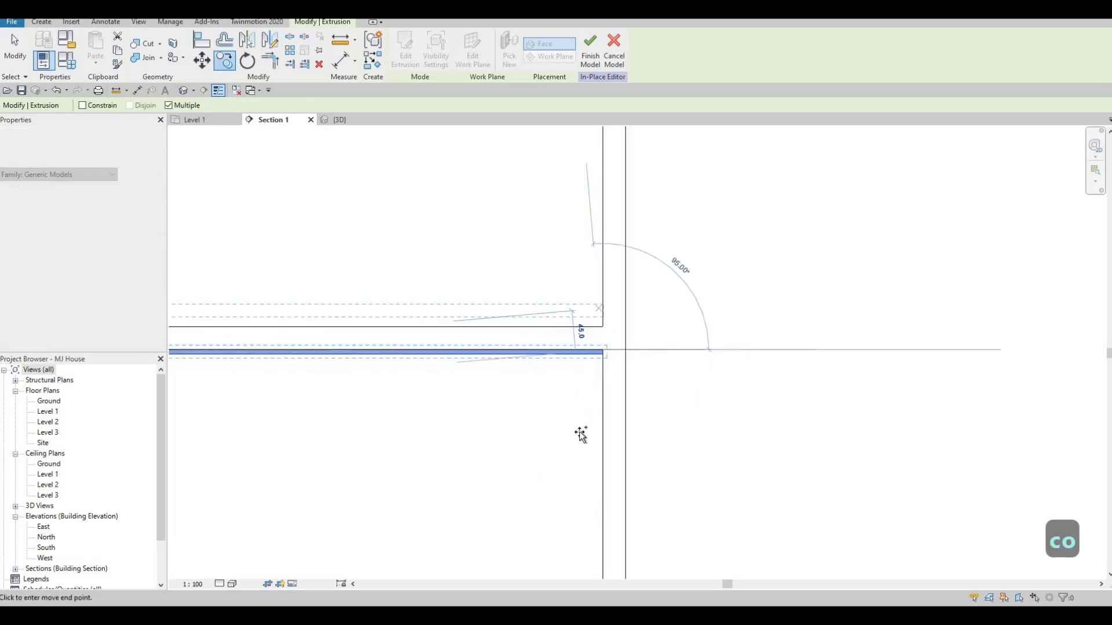
# Copy the light strip to the matching upper corners of the three remaining lower shelf compartments and finish the in-place model.
pyautogui.scroll(-6, 591, 325)
pyautogui.scroll(3, 589, 445)
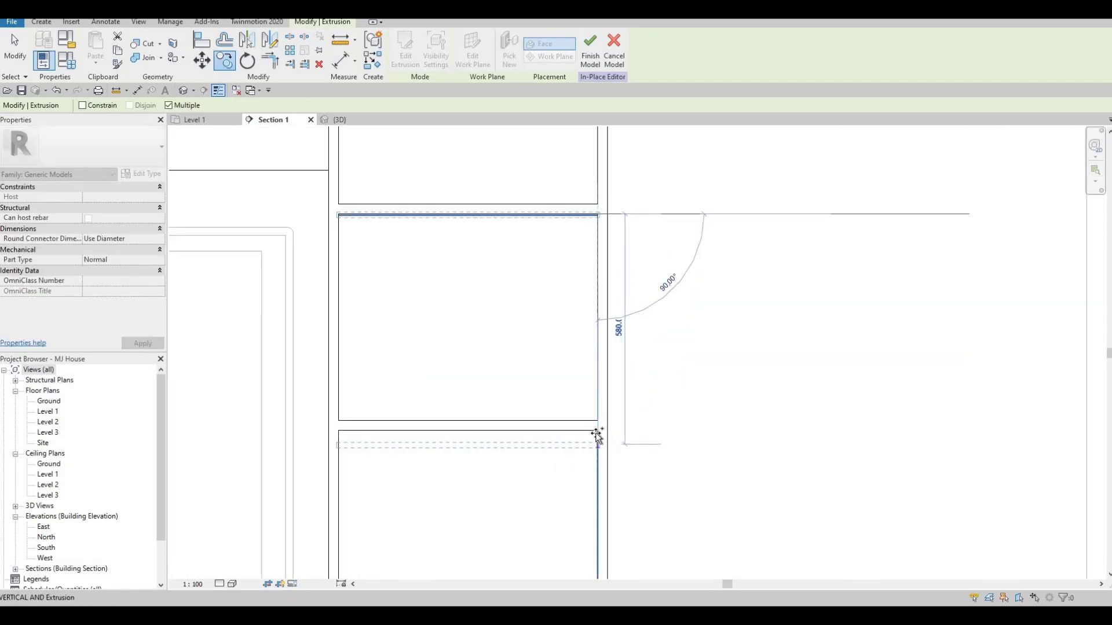
pyautogui.click(532, 426)
pyautogui.scroll(-4, 529, 283)
pyautogui.scroll(3, 528, 284)
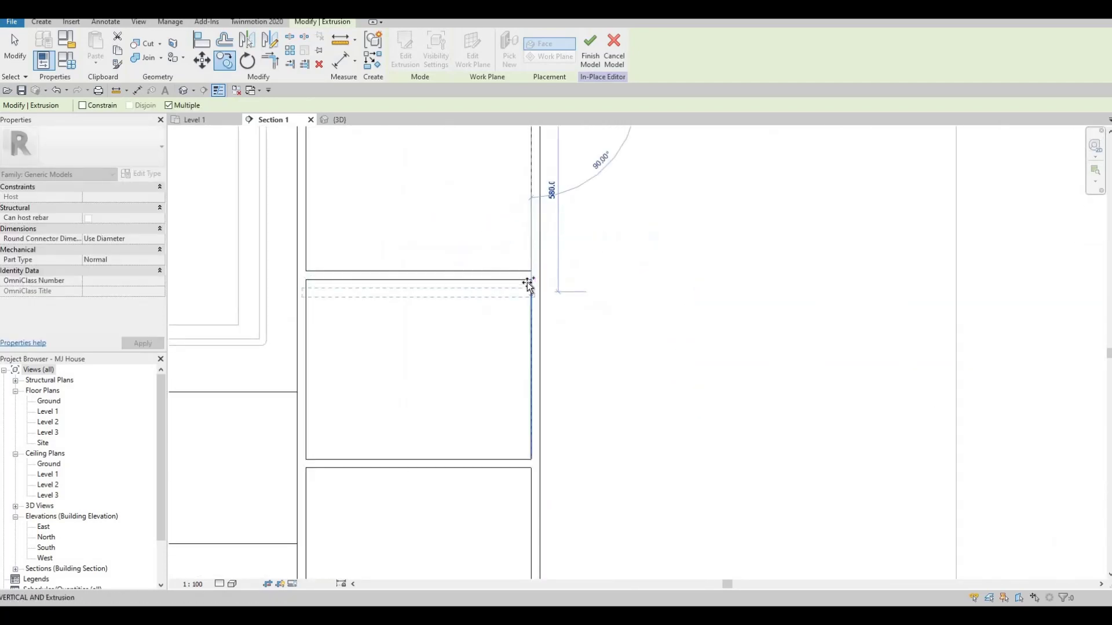
pyautogui.click(528, 283)
pyautogui.moveTo(535, 427); pyautogui.dragTo(558, 164, button='middle')
pyautogui.scroll(-1, 555, 202)
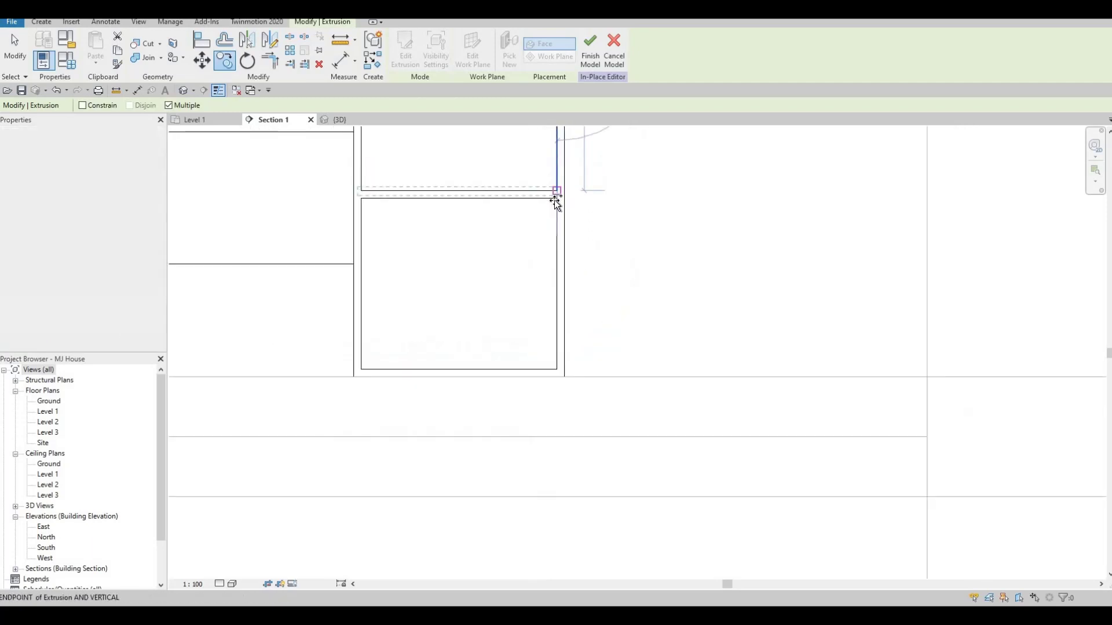
pyautogui.click(554, 200)
pyautogui.scroll(-3, 564, 290)
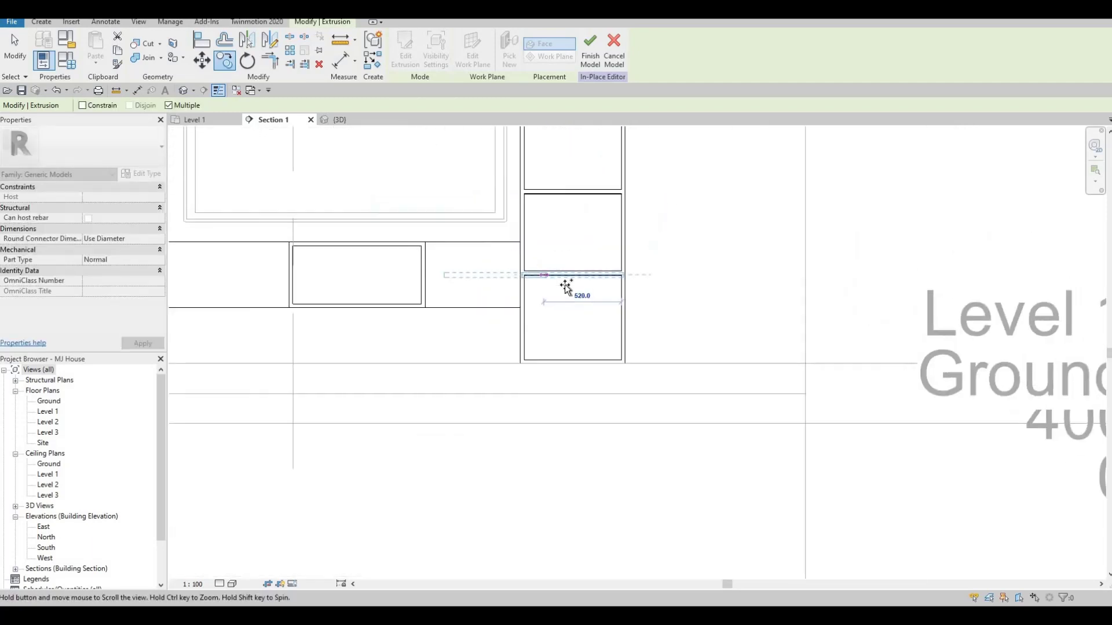
pyautogui.moveTo(565, 284); pyautogui.dragTo(587, 296, button='middle')
pyautogui.scroll(-1, 595, 99)
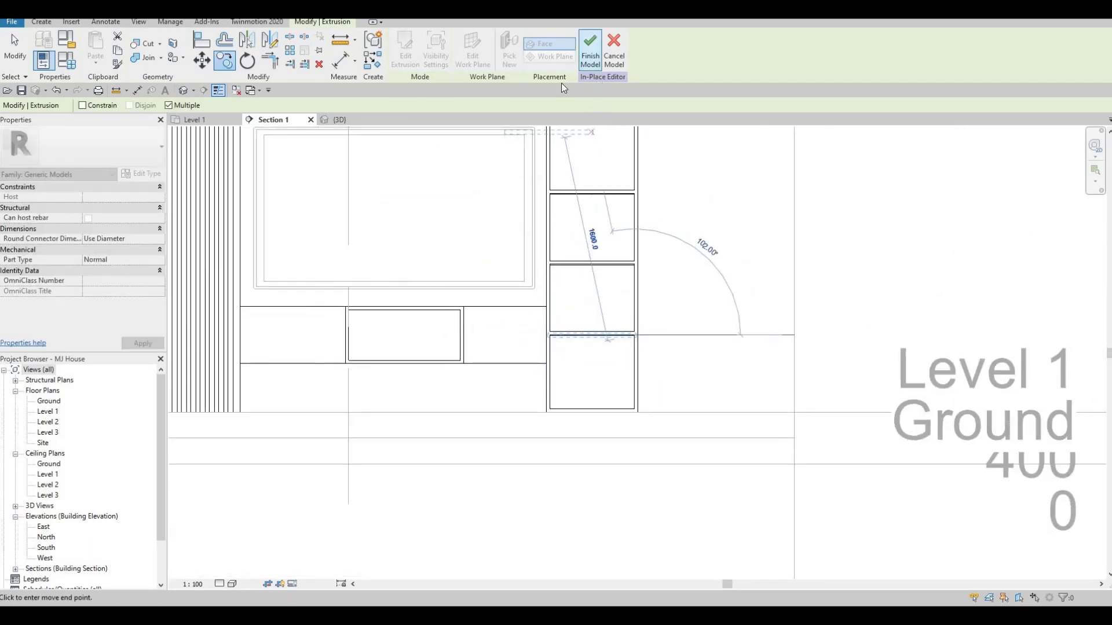
pyautogui.click(590, 52)
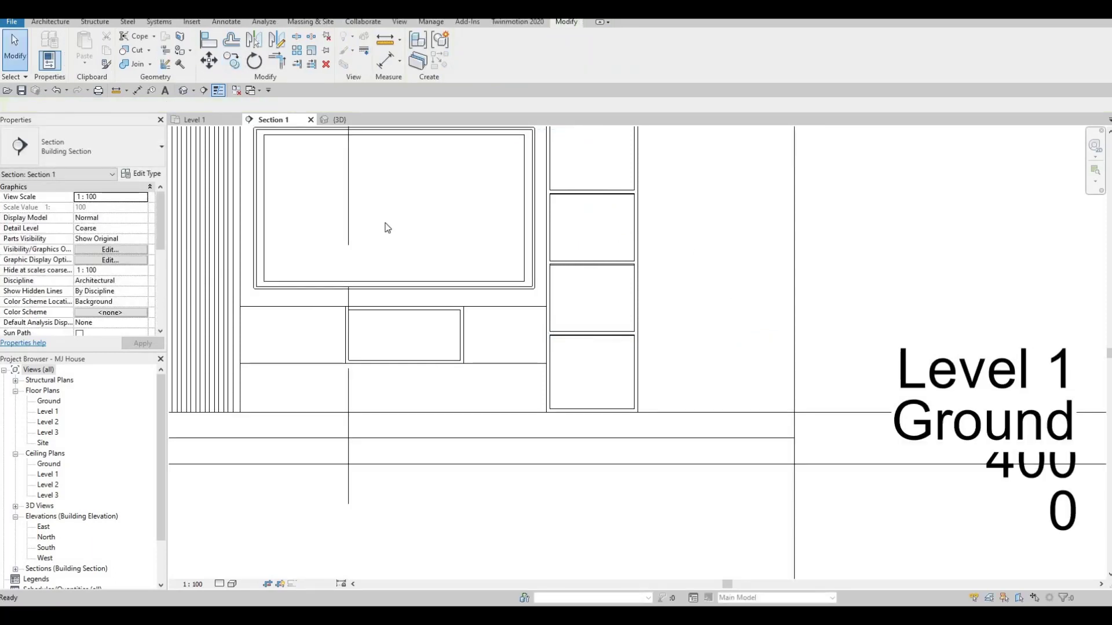
# Examine the light strips in the shelf tower and the whole TV wall unit in the 3D view.
pyautogui.click(339, 120)
pyautogui.scroll(-4, 356, 225)
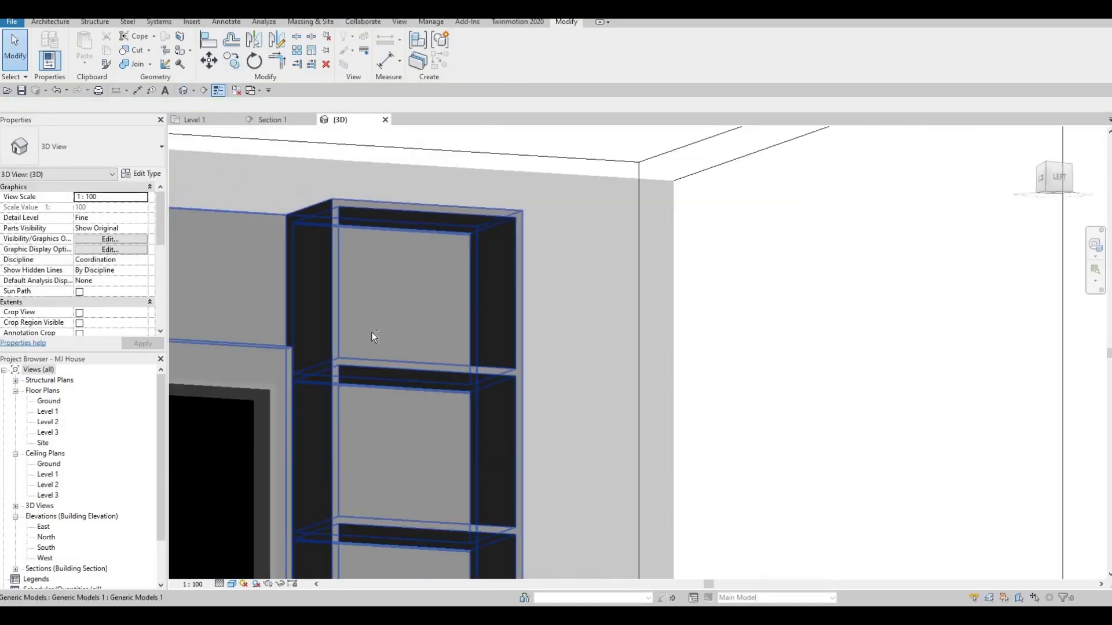
pyautogui.keyDown('shift'); pyautogui.moveTo(371, 332); pyautogui.dragTo(307, 207, button='middle'); pyautogui.keyUp('shift')
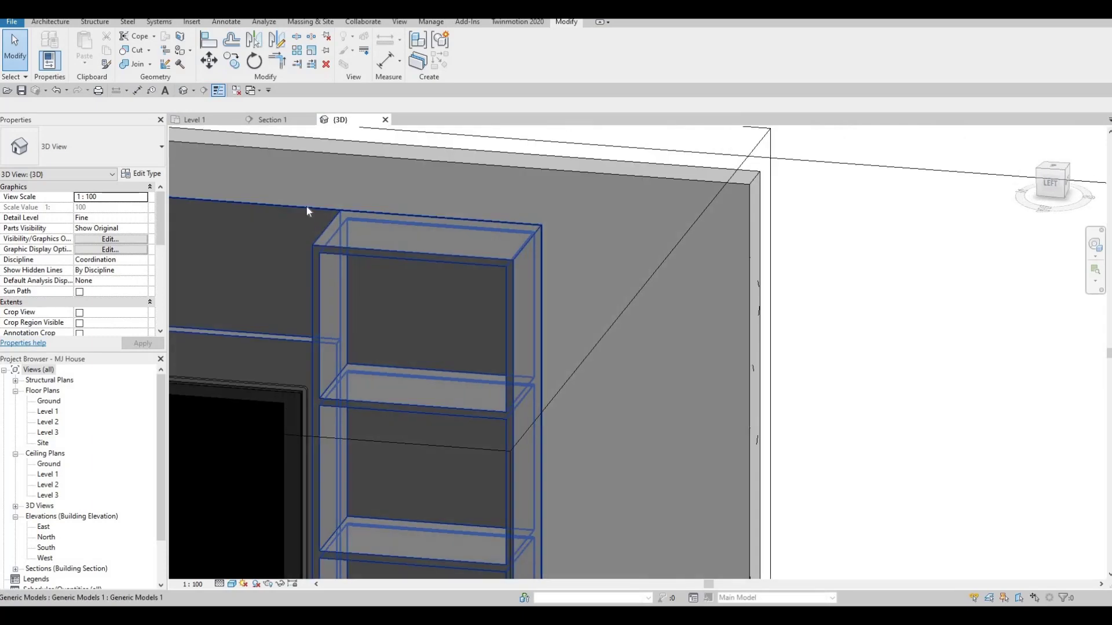
pyautogui.press('Escape')
pyautogui.click(414, 248)
pyautogui.scroll(4, 450, 248)
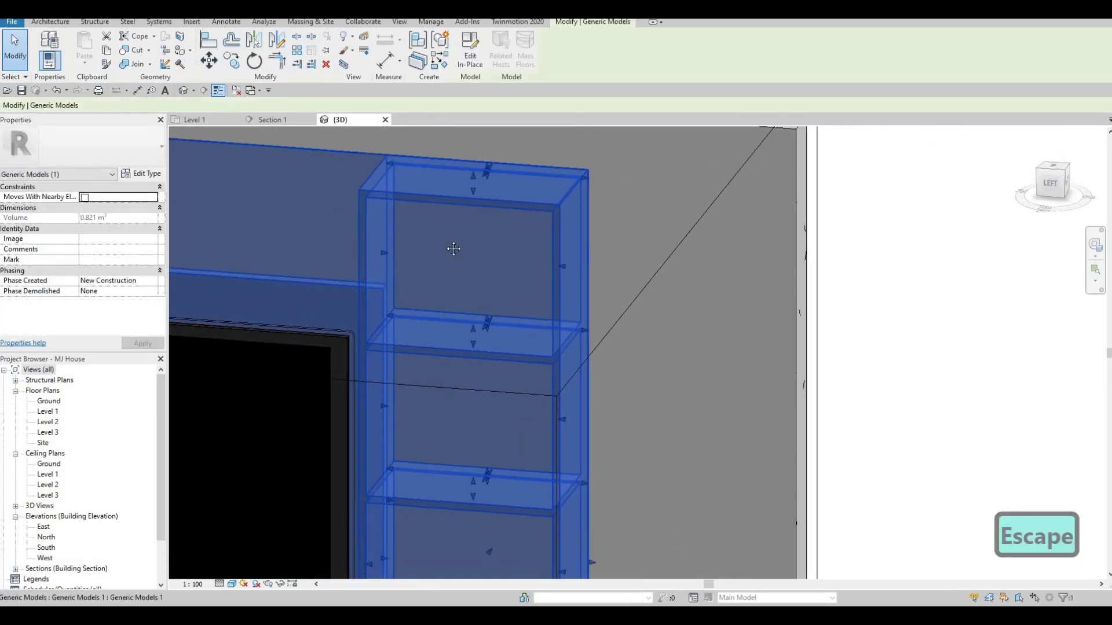
pyautogui.scroll(-5, 398, 303)
pyautogui.press('Escape')
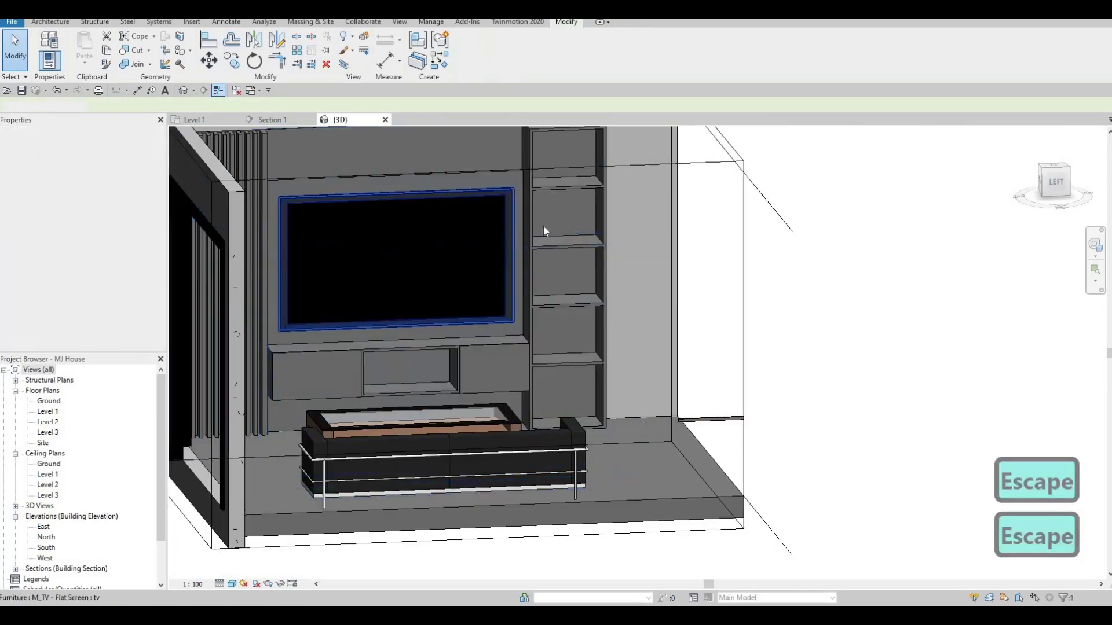
pyautogui.moveTo(565, 200); pyautogui.dragTo(560, 226, button='middle')
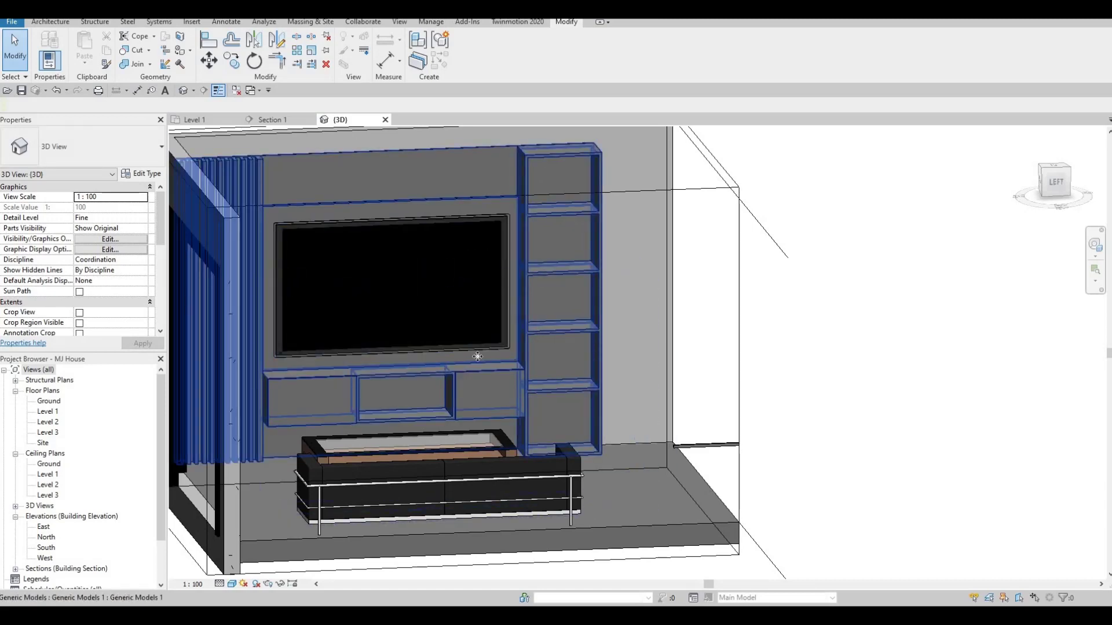
pyautogui.click(501, 317)
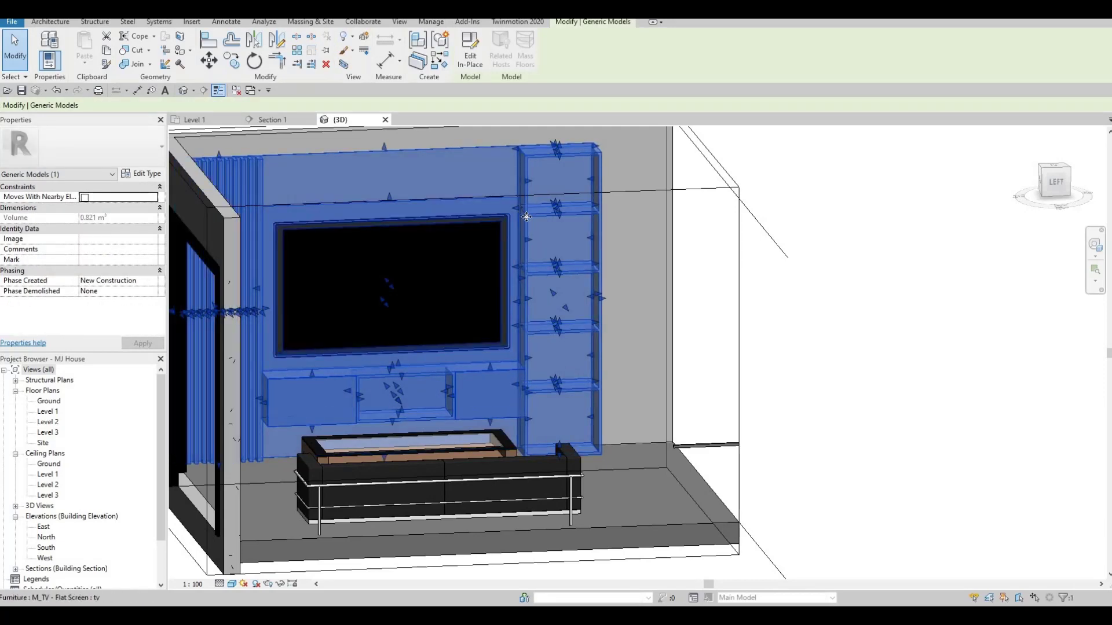
pyautogui.scroll(1, 523, 221)
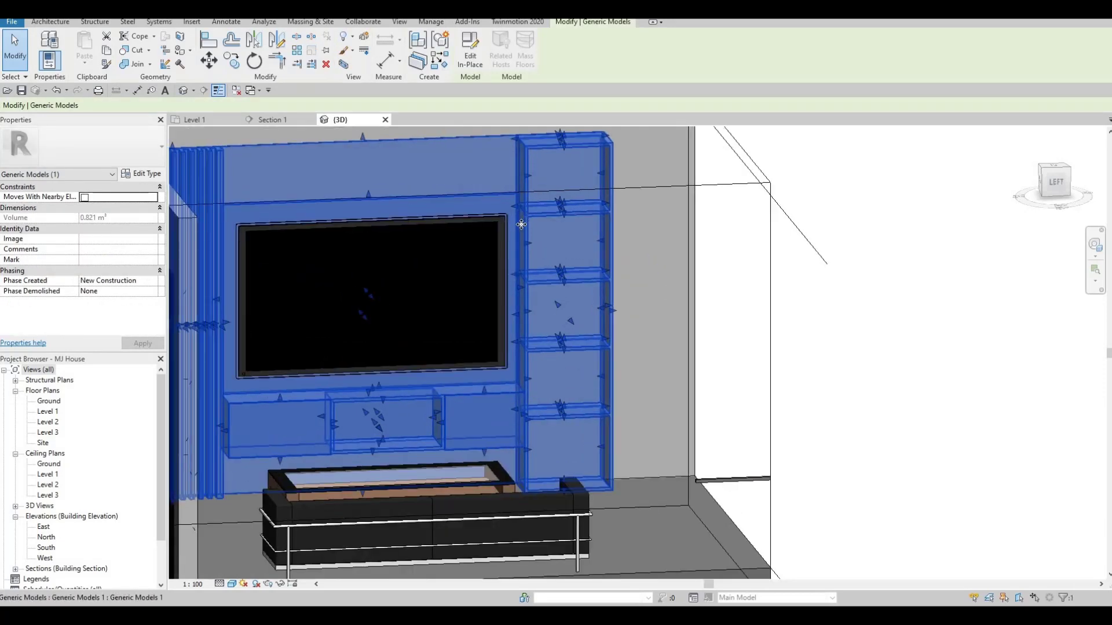
pyautogui.press('Escape')
pyautogui.press('Escape')
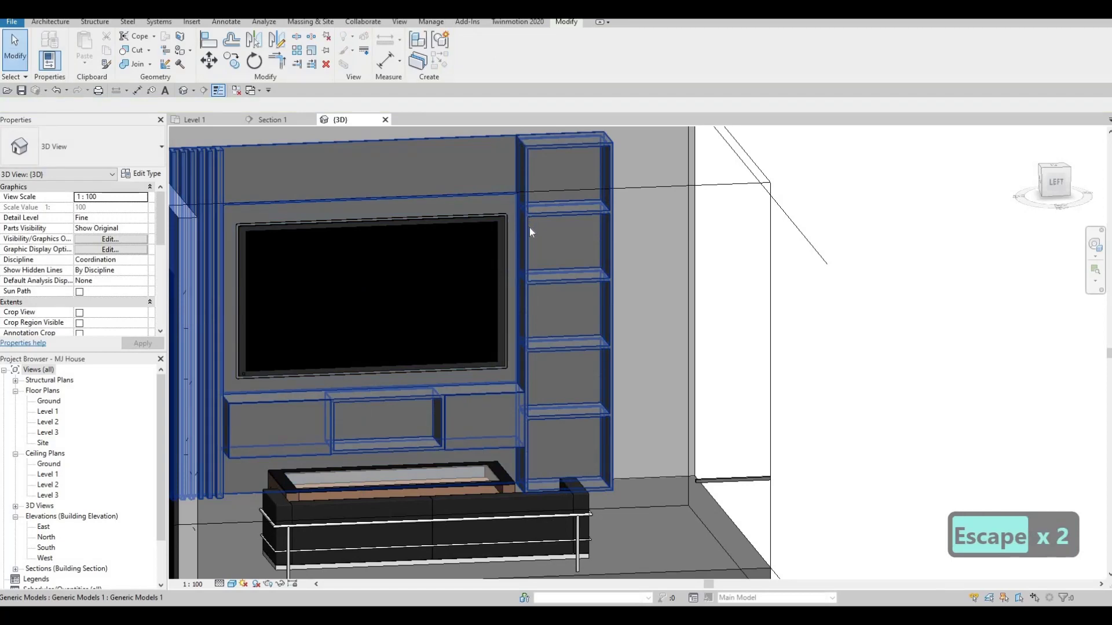
# Undo the finished in-place model, the strip copies and the original strip, discarding the strip's extrusion sketch in Section 1.
pyautogui.hotkey('ctrl', 'z')
pyautogui.doubleClick(534, 277)
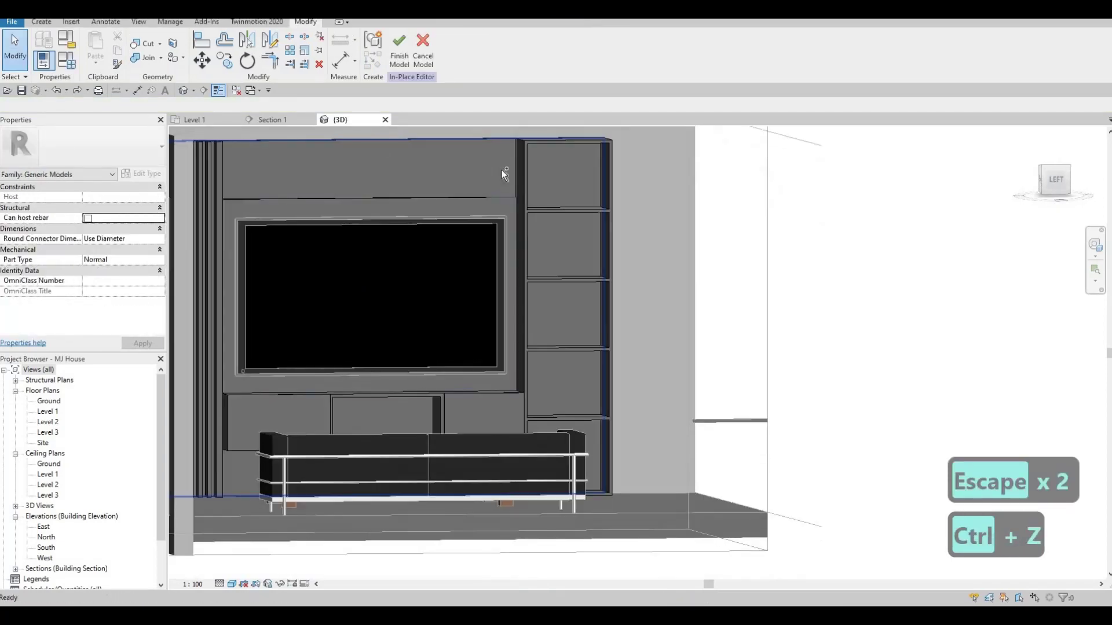
pyautogui.hotkey('ctrl', 'z')
pyautogui.click(282, 118)
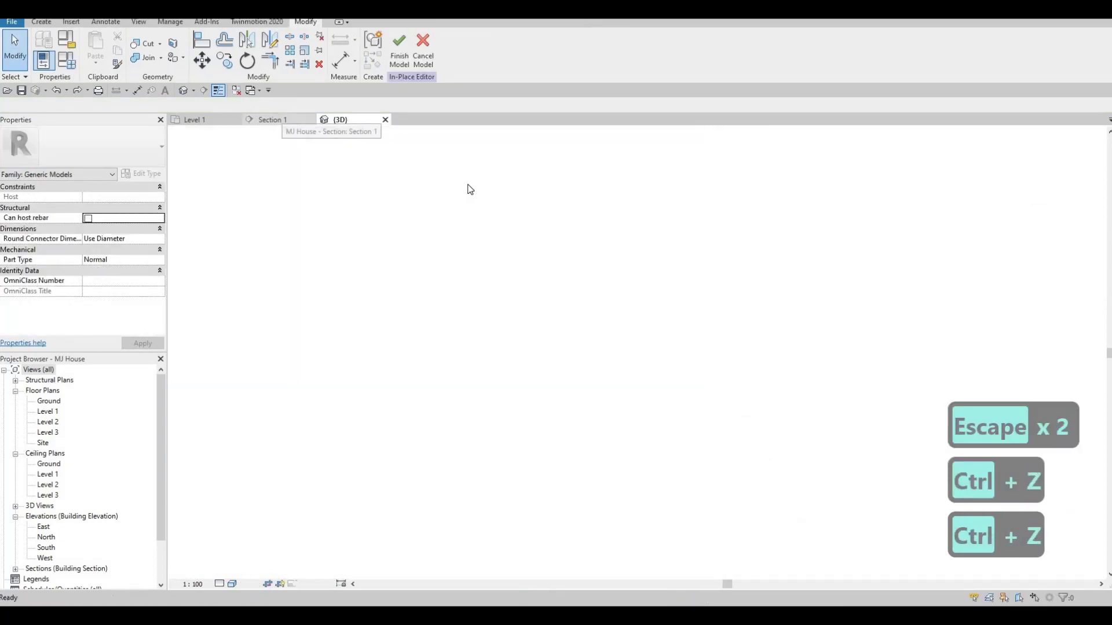
pyautogui.hotkey('ctrl', 'z')
pyautogui.hotkey('ctrl', 'z')
pyautogui.hotkey('ctrl', 'z')
pyautogui.hotkey('ctrl', 'z')
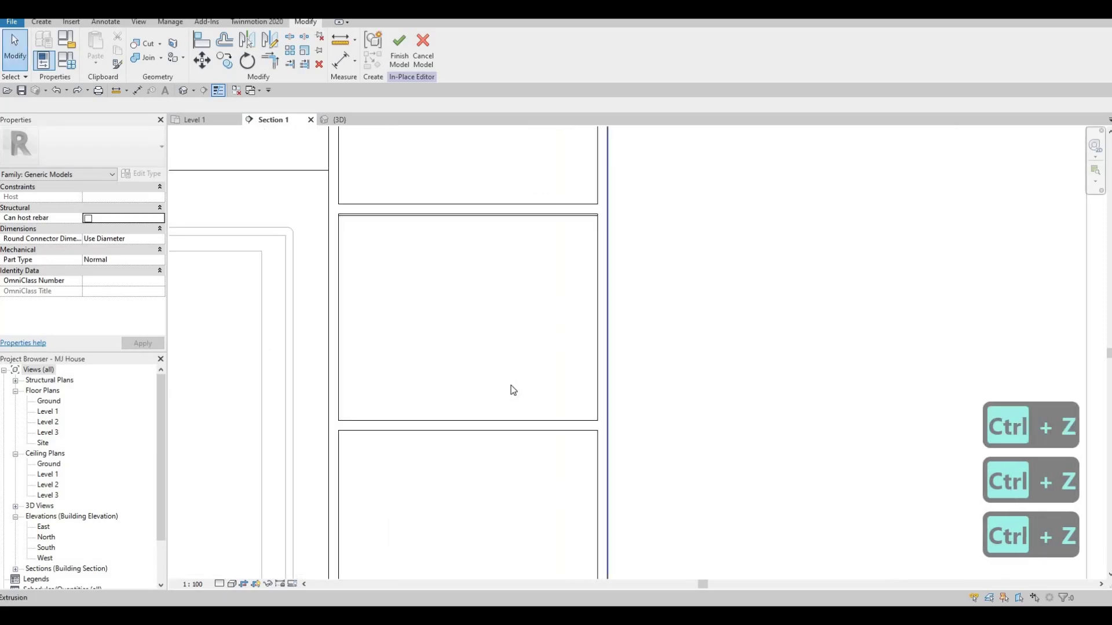
pyautogui.hotkey('ctrl', 'z')
pyautogui.hotkey('ctrl', 'z')
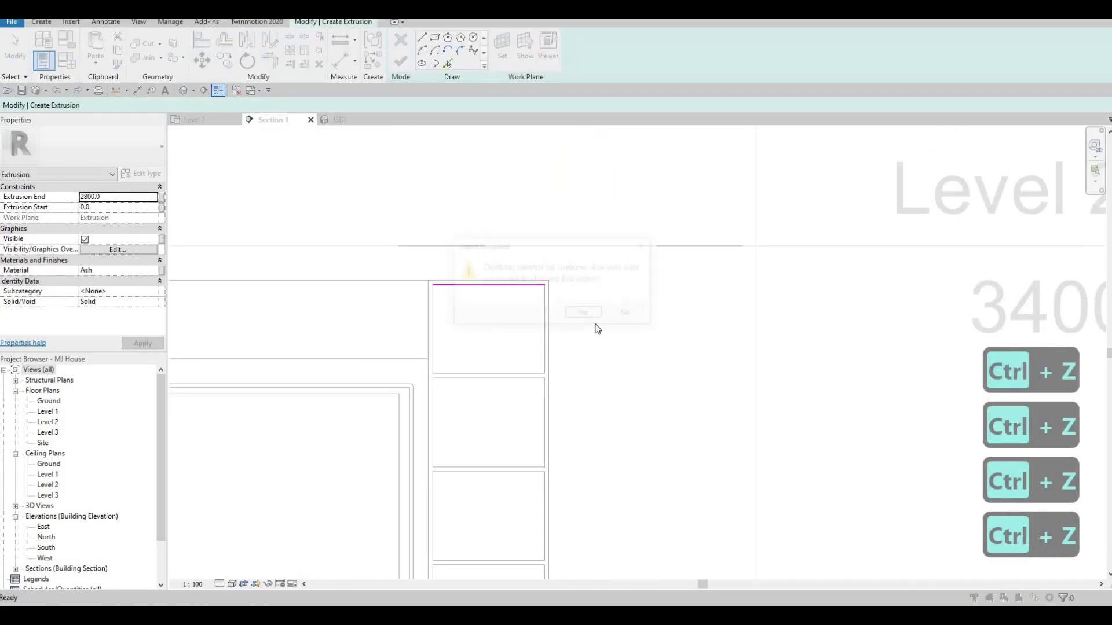
pyautogui.click(584, 312)
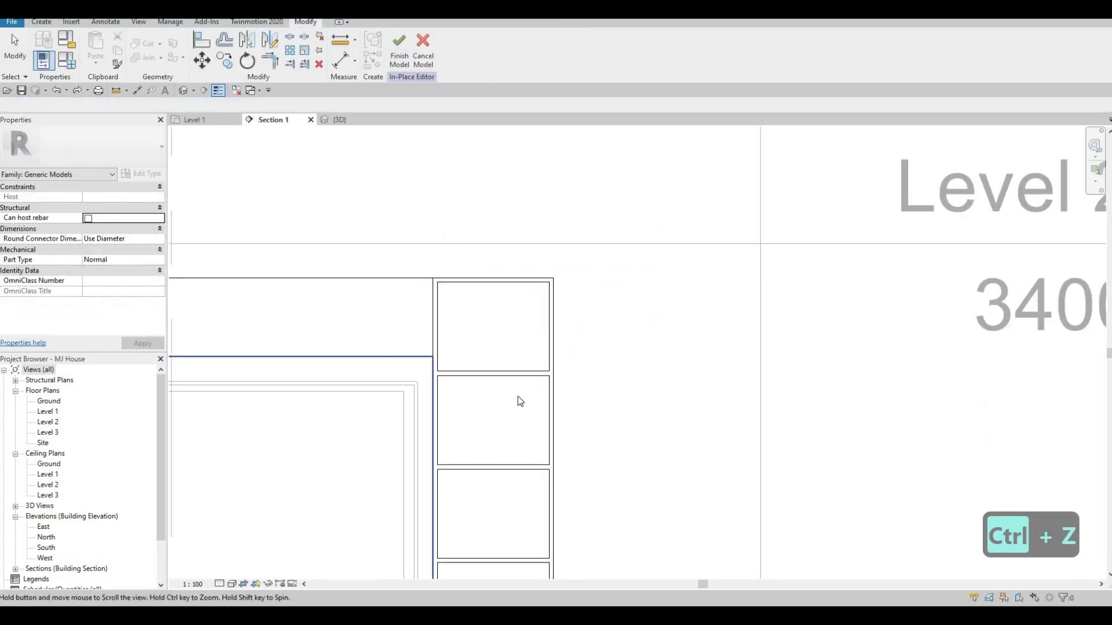
# Start an extrusion similar to the back panel of the TV console's open niche, picking the shelf tower's face as work plane.
pyautogui.scroll(-3, 518, 396)
pyautogui.moveTo(371, 532); pyautogui.dragTo(498, 429, button='middle')
pyautogui.scroll(-1, 498, 429)
pyautogui.press('Escape')
pyautogui.click(463, 421)
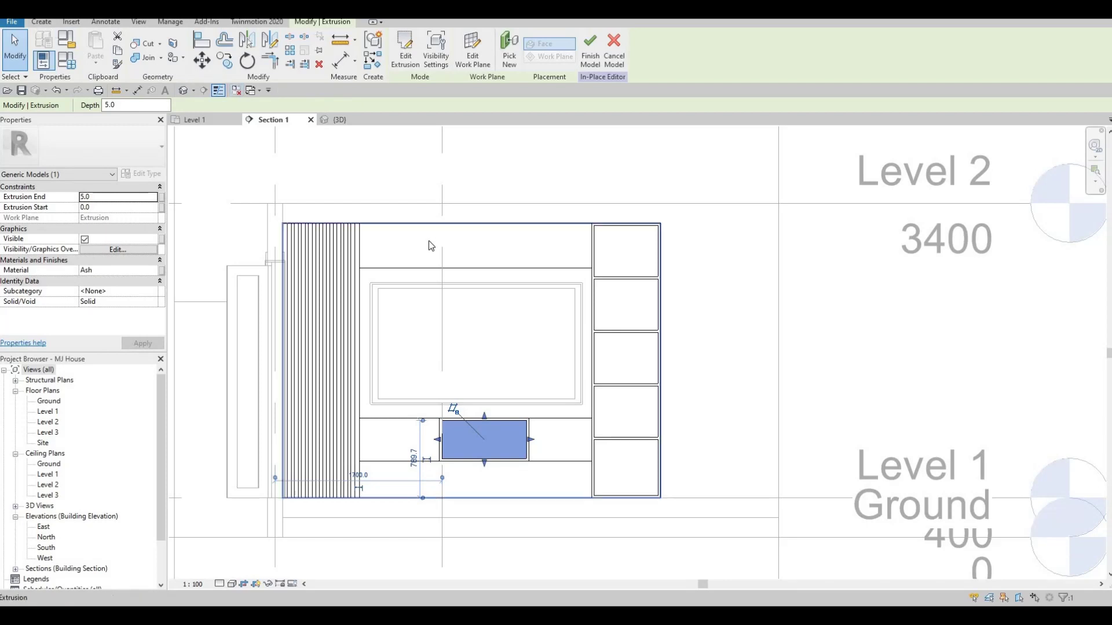
pyautogui.press('c')
pyautogui.press('s')
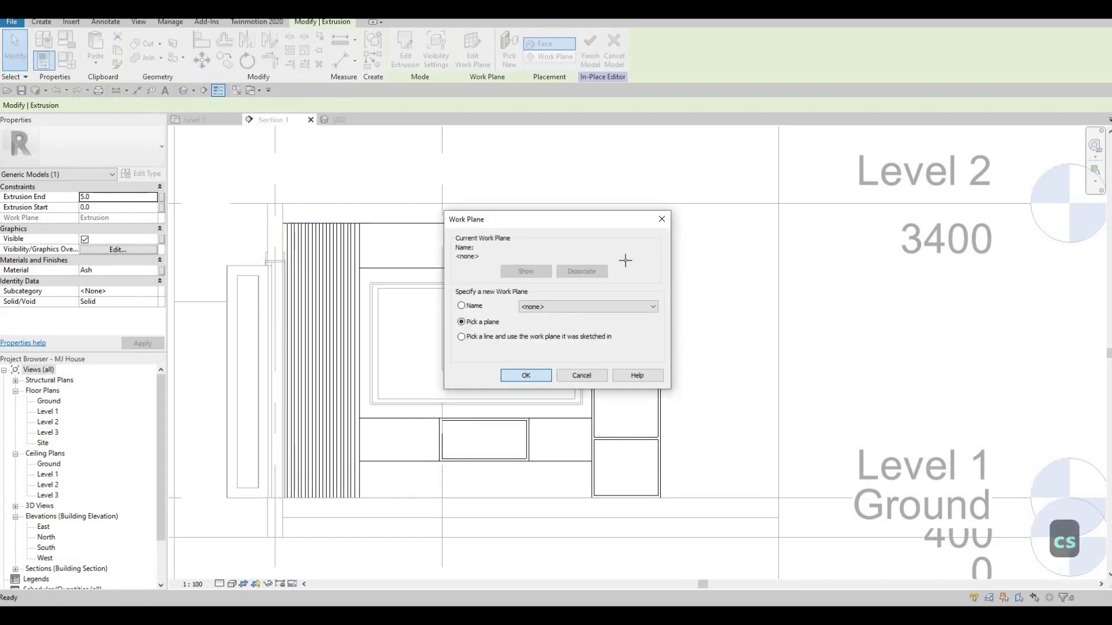
pyautogui.press('Return')
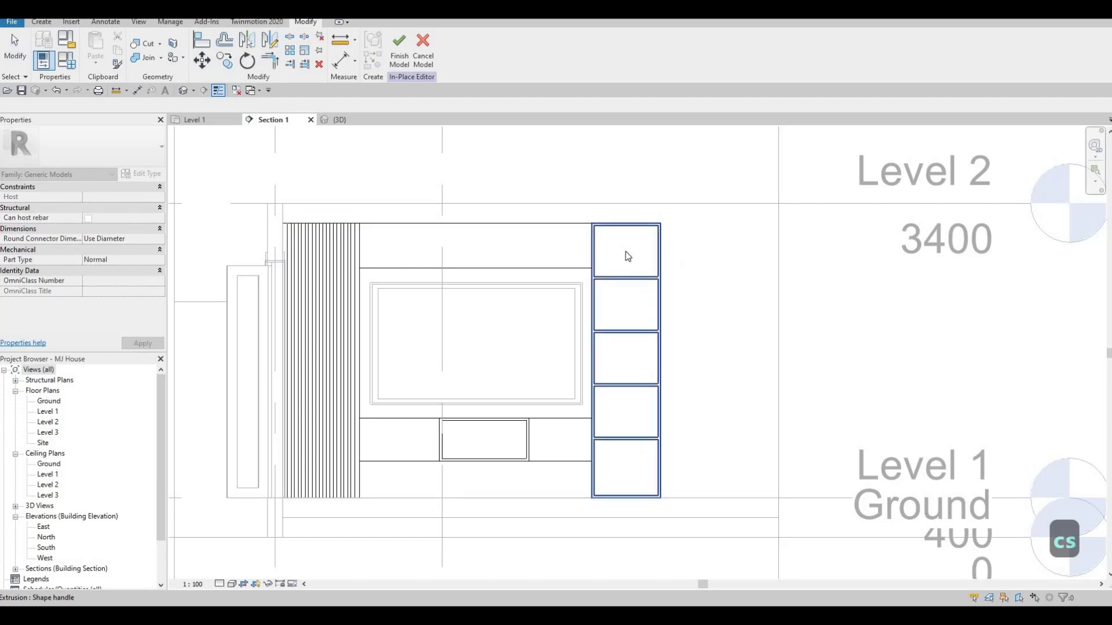
pyautogui.click(625, 251)
# Sketch a rectangle spanning all the shelf compartments, from the top one's upper inner corner to the bottom one's opposite lower corner.
pyautogui.click(435, 38)
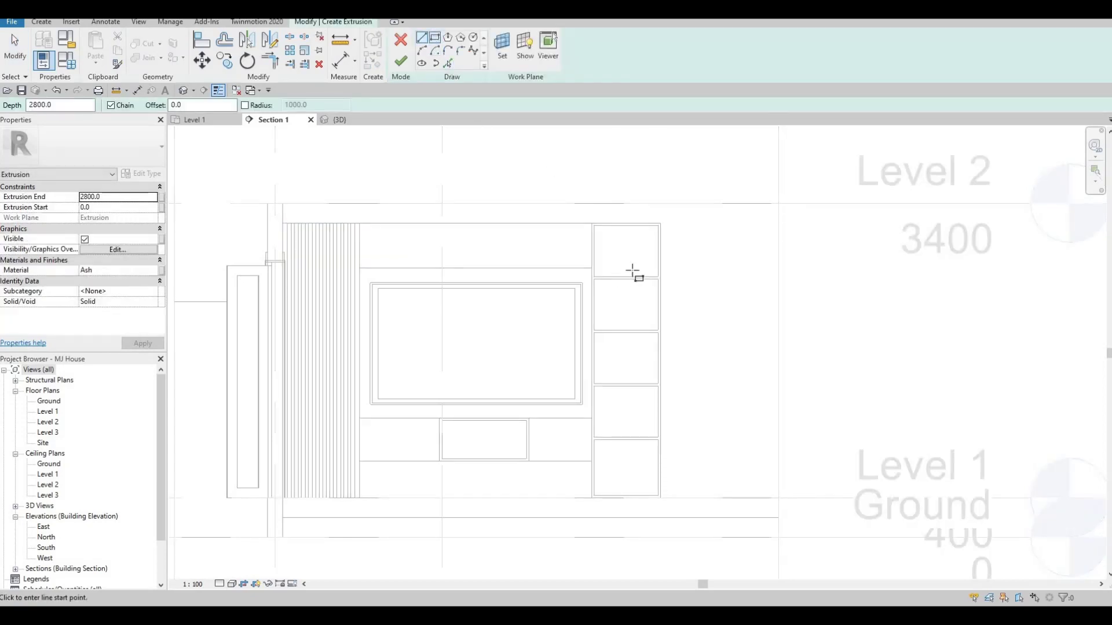
pyautogui.scroll(2, 586, 203)
pyautogui.click(666, 269)
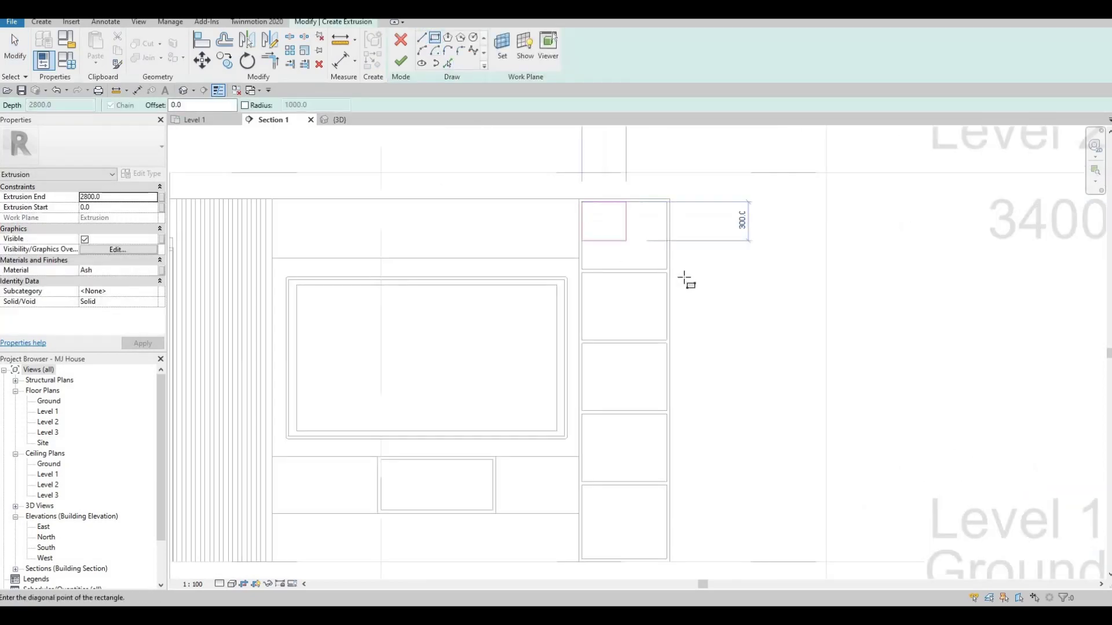
pyautogui.scroll(2, 685, 278)
pyautogui.scroll(-3, 640, 278)
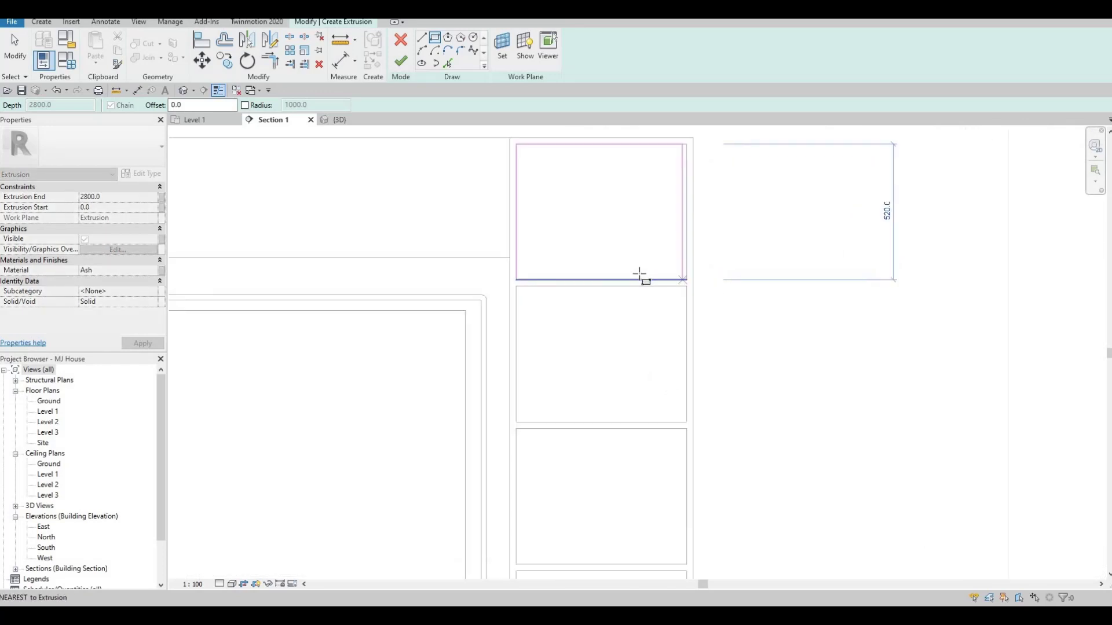
pyautogui.scroll(1, 662, 411)
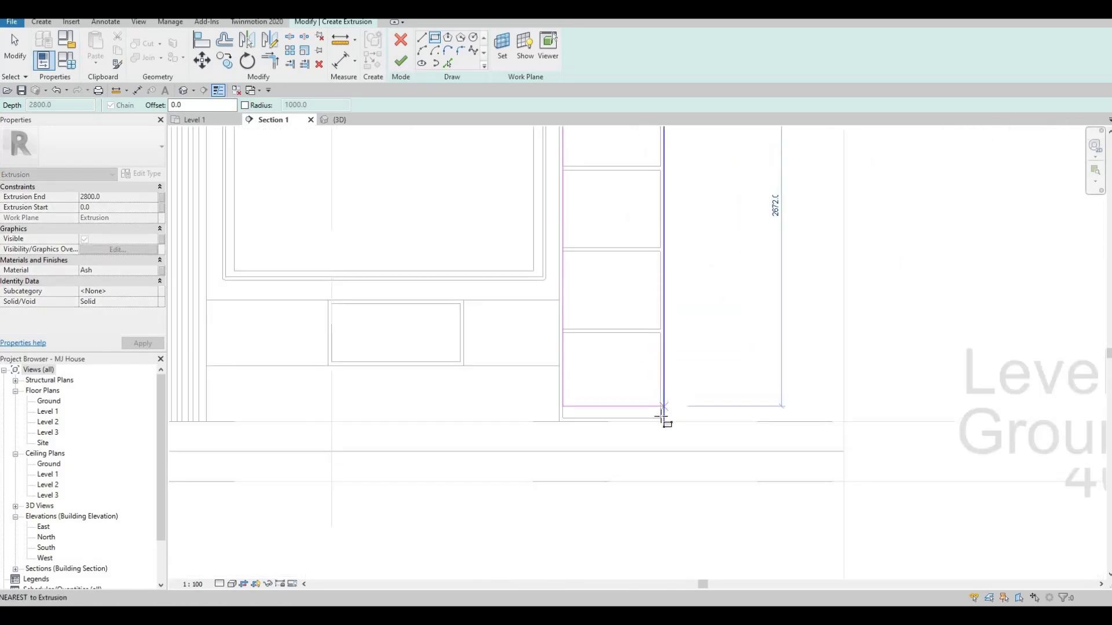
pyautogui.click(661, 417)
pyautogui.press('Escape')
# Set the extrusion end to 5 and finish the Ash back panel of the shelf tower.
pyautogui.click(117, 199)
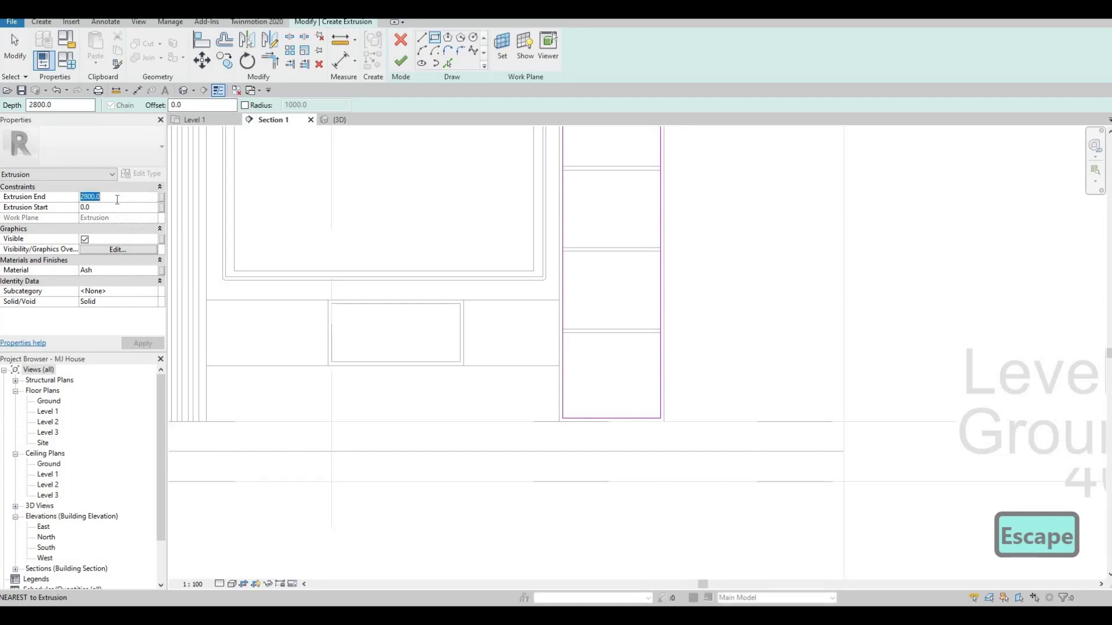
pyautogui.write('5')
pyautogui.press('Return')
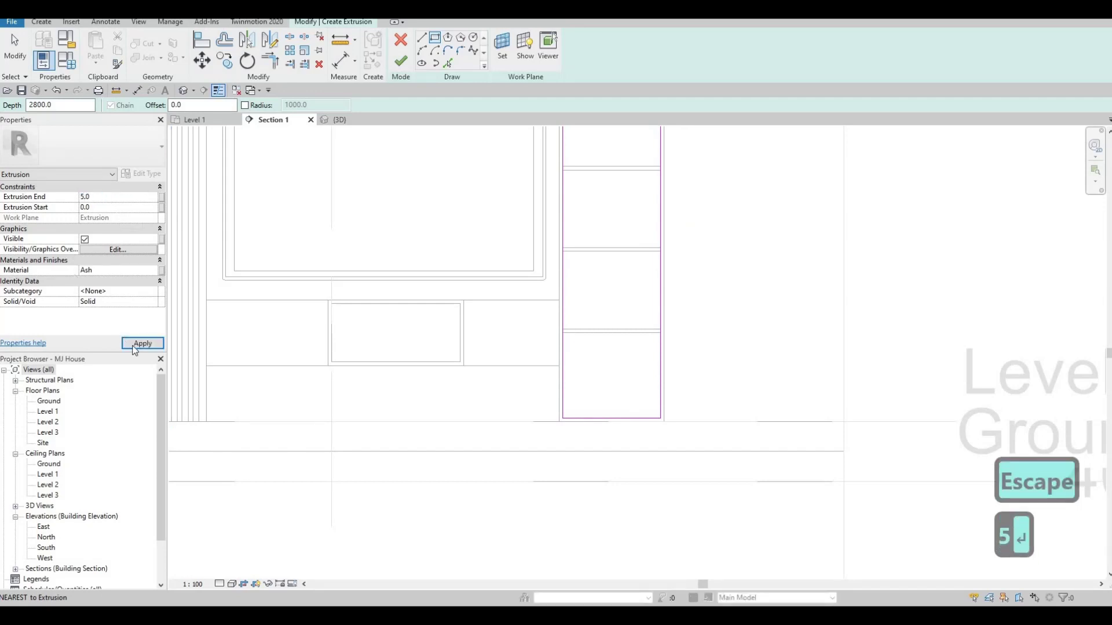
pyautogui.click(400, 61)
pyautogui.press('Escape')
pyautogui.press('Escape')
pyautogui.press('Escape')
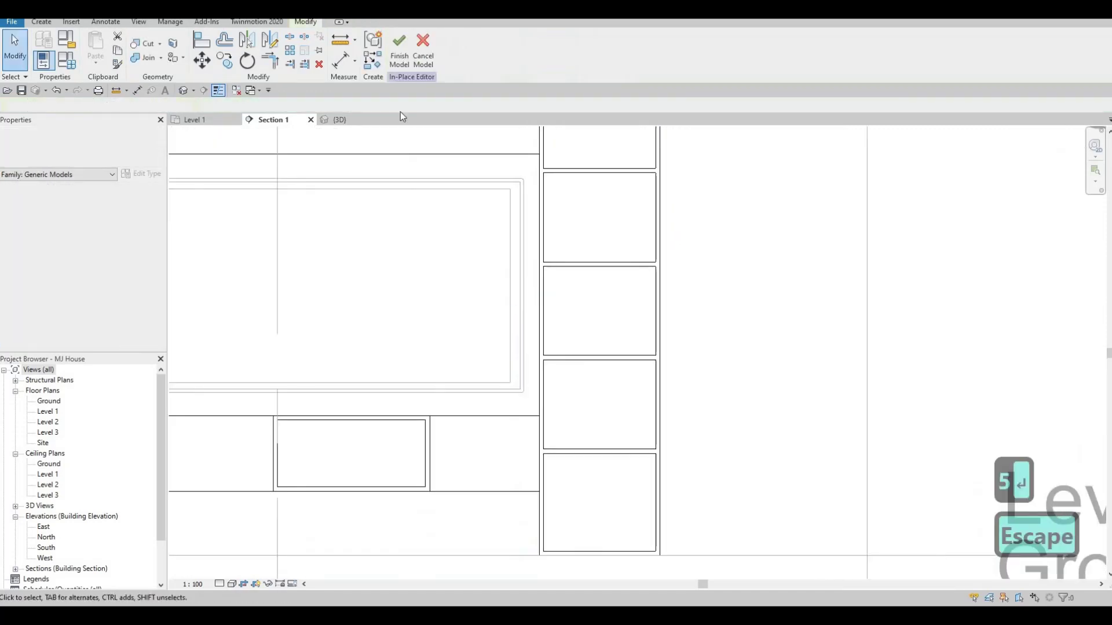
# Start a new extrusion, picking the back panel face behind the shelf compartments as its work plane.
pyautogui.click(41, 22)
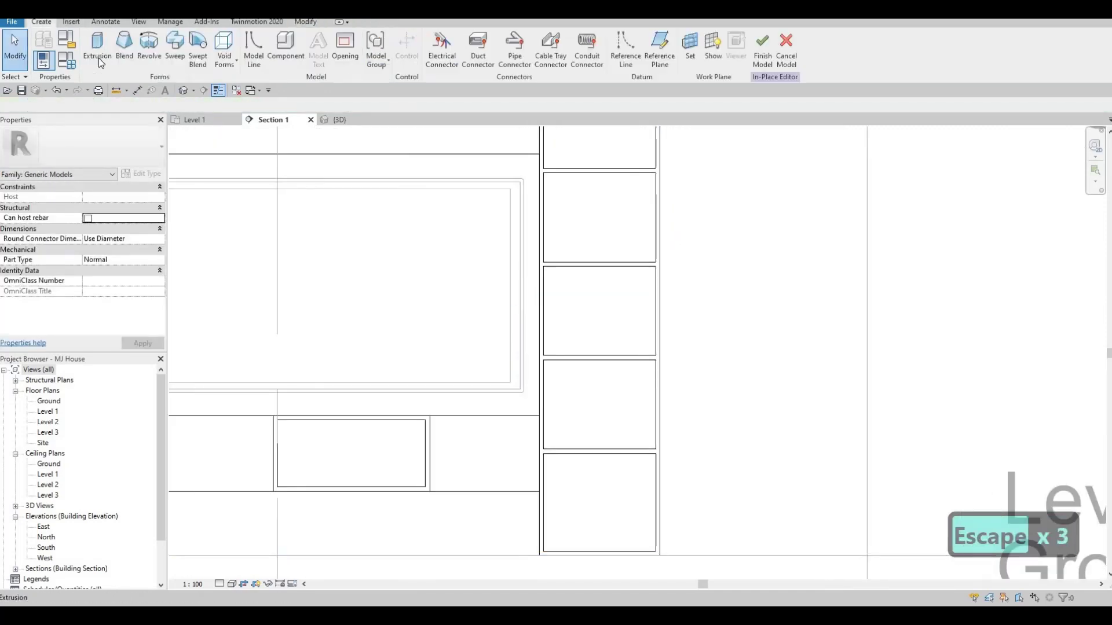
pyautogui.click(97, 52)
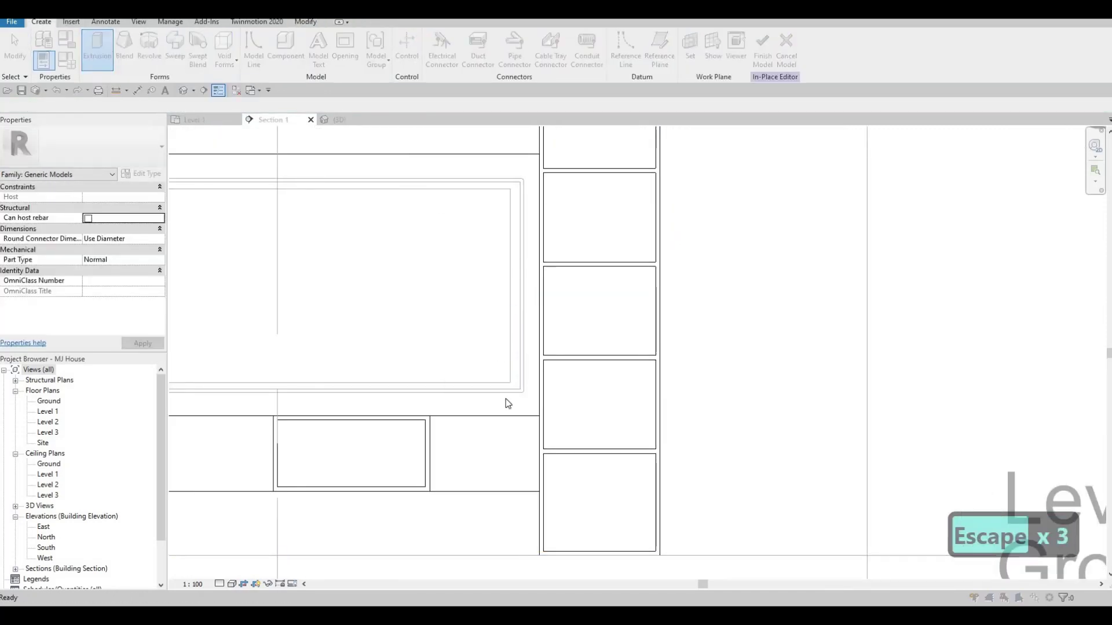
pyautogui.click(525, 375)
pyautogui.moveTo(568, 129); pyautogui.dragTo(507, 264, button='middle')
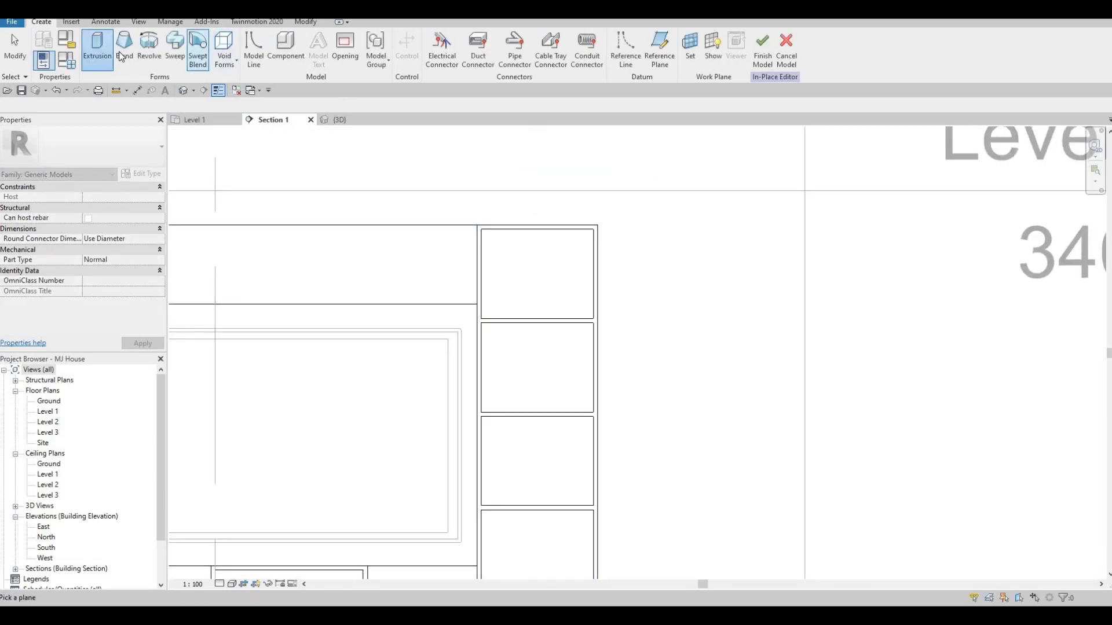
pyautogui.scroll(1, 521, 243)
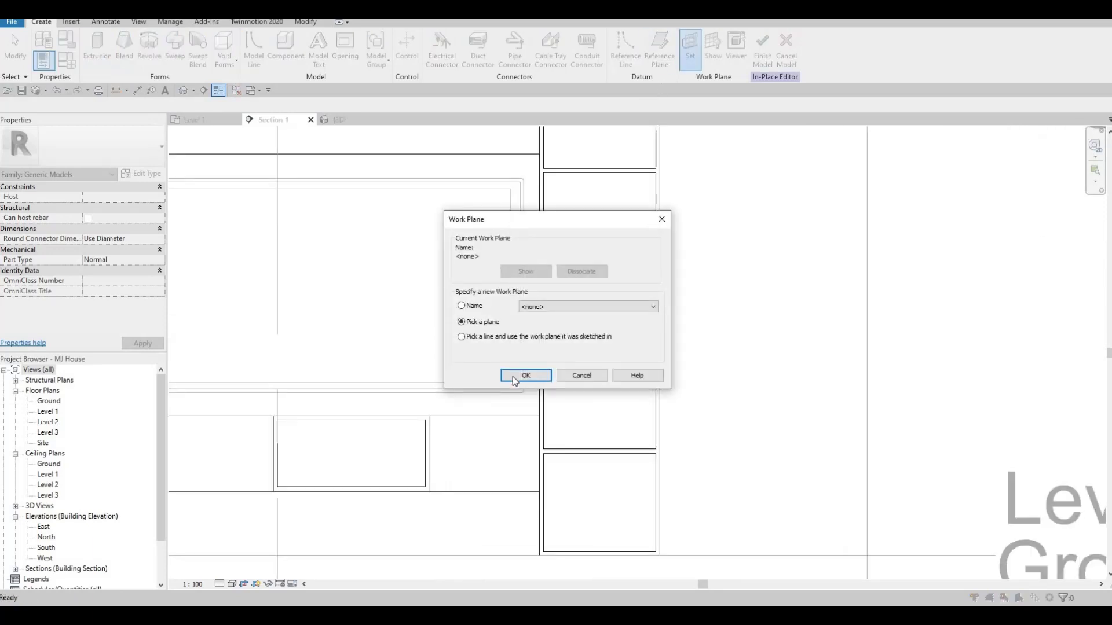
pyautogui.click(538, 376)
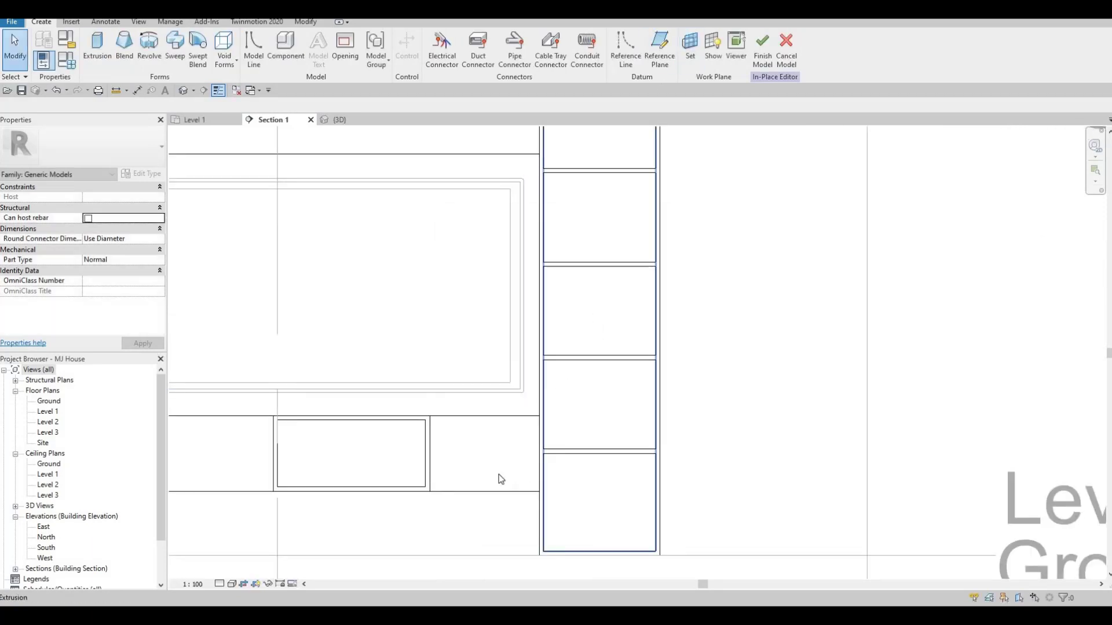
# Sketch a thin rectangle about 5 high along the upper inner edge of the topmost shelf compartment.
pyautogui.moveTo(499, 479); pyautogui.dragTo(474, 513, button='middle')
pyautogui.moveTo(603, 328); pyautogui.dragTo(535, 476, button='middle')
pyautogui.scroll(1, 535, 475)
pyautogui.scroll(8, 479, 243)
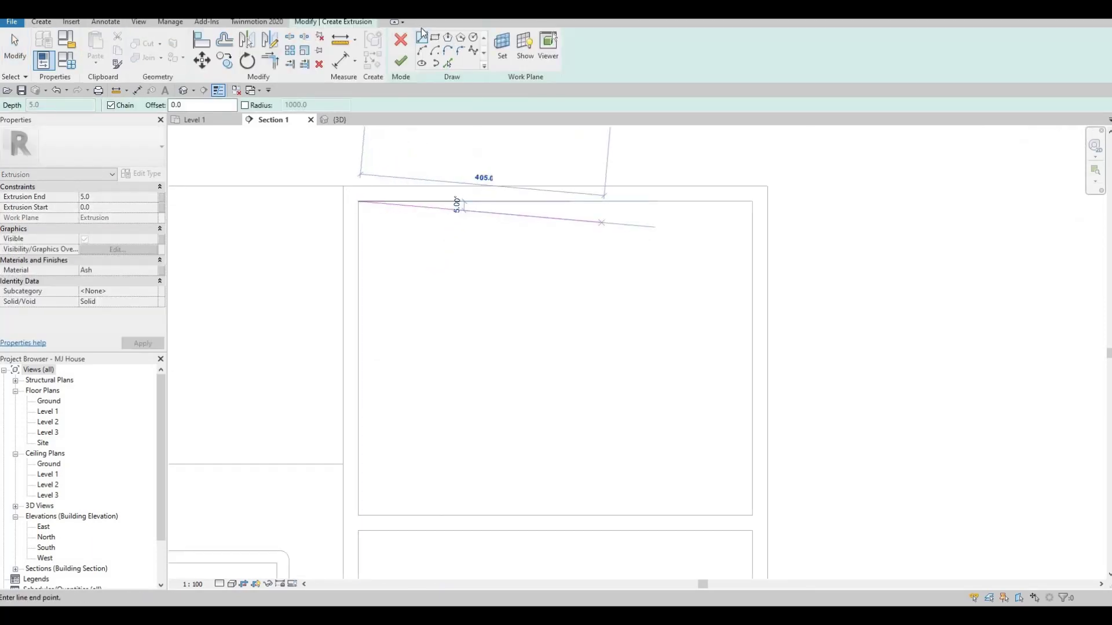
pyautogui.press('Escape')
pyautogui.click(358, 201)
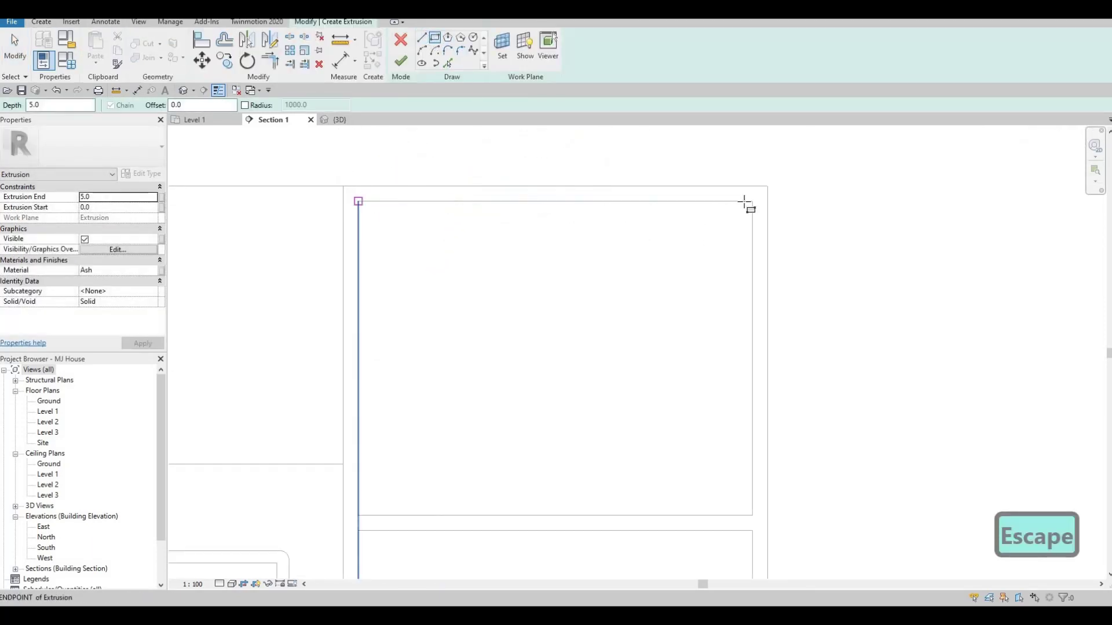
pyautogui.scroll(2, 746, 208)
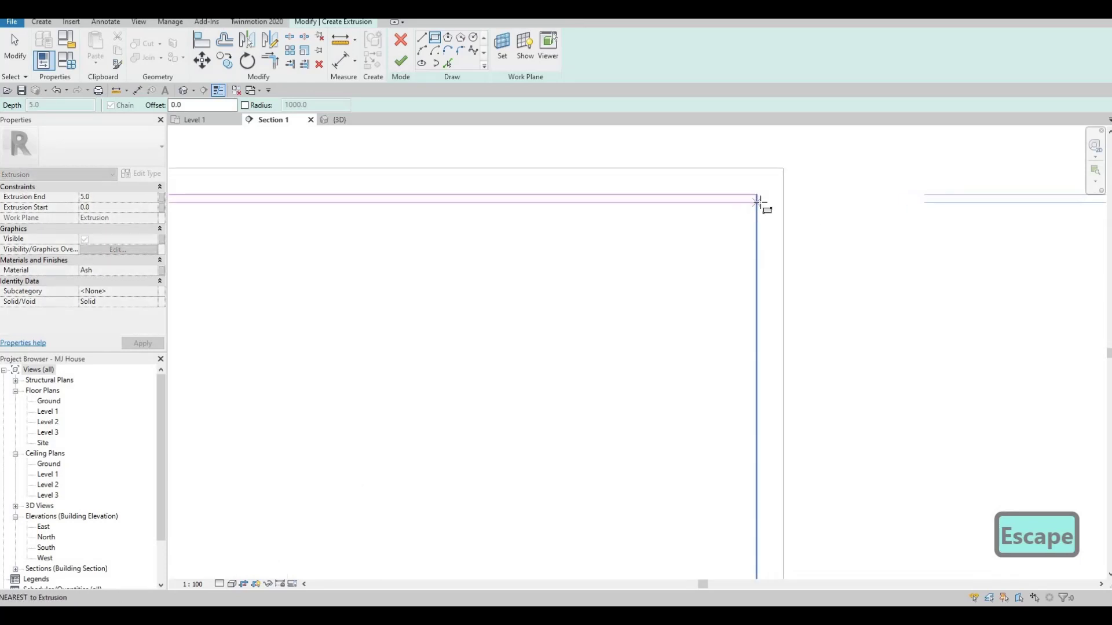
pyautogui.click(756, 203)
pyautogui.press('Escape')
pyautogui.scroll(1, 756, 201)
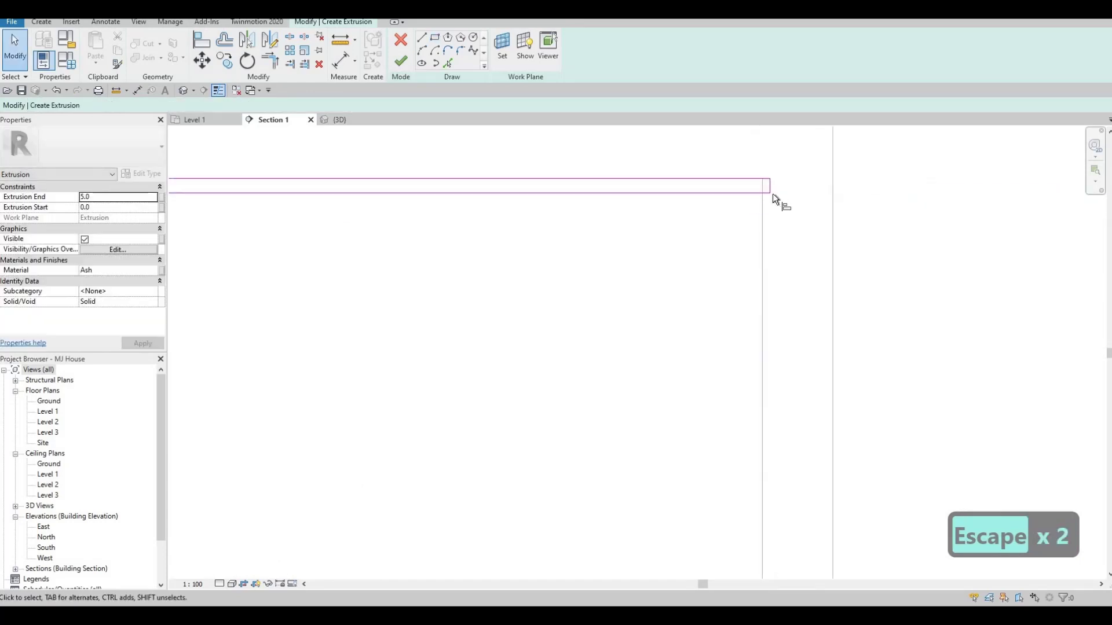
# Align the end line of the strip rectangle with the inner side edge of the top compartment.
pyautogui.press('a')
pyautogui.press('l')
pyautogui.click(767, 186)
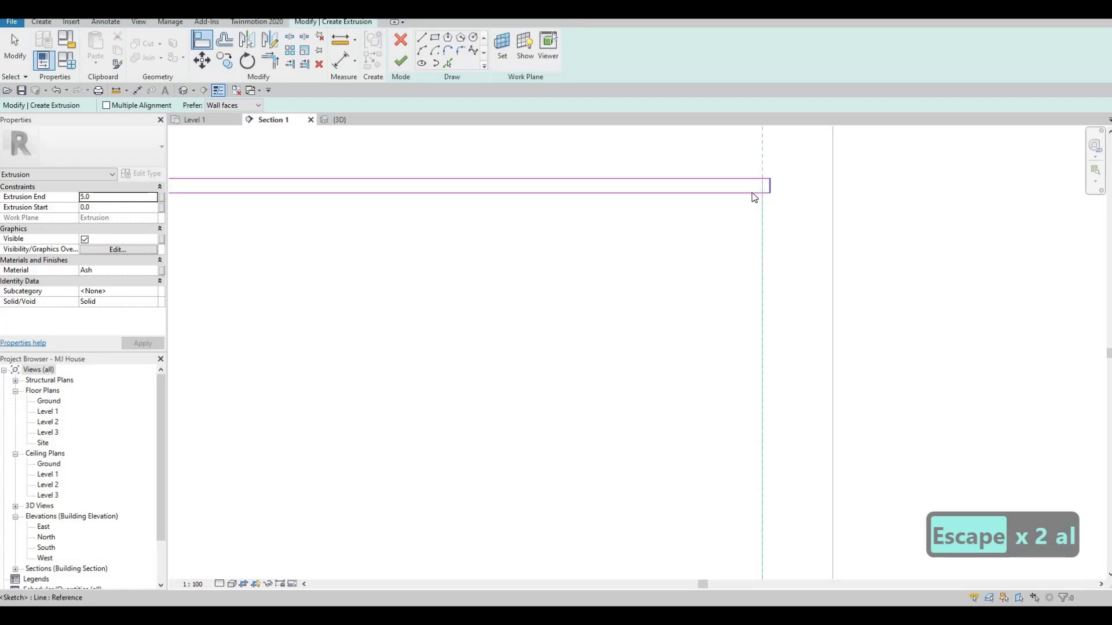
pyautogui.press('Escape')
pyautogui.press('Escape')
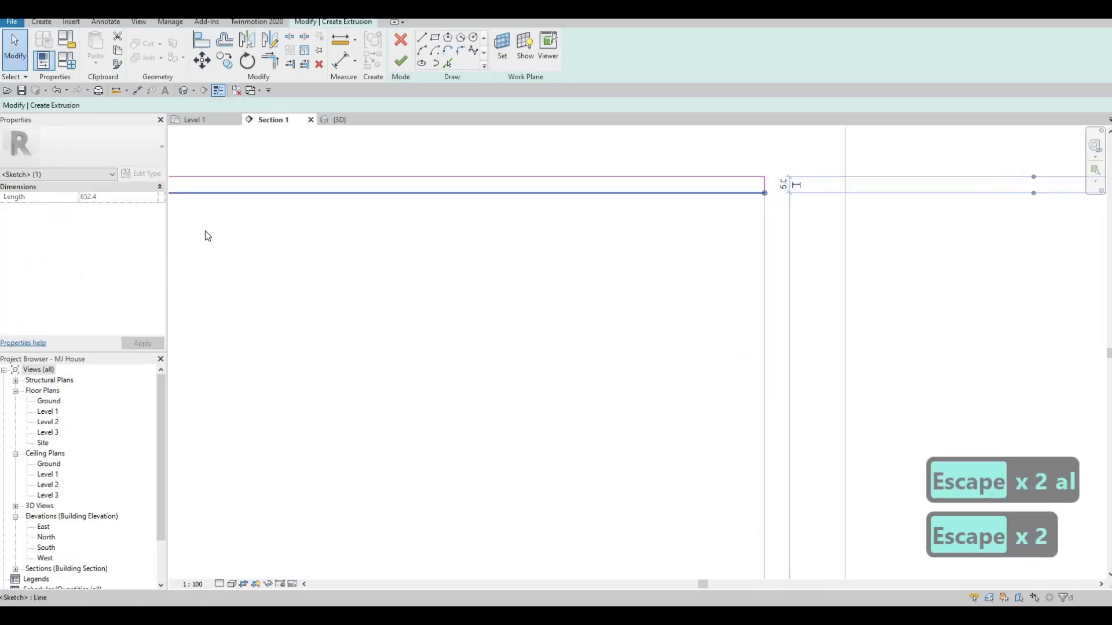
pyautogui.press('Escape')
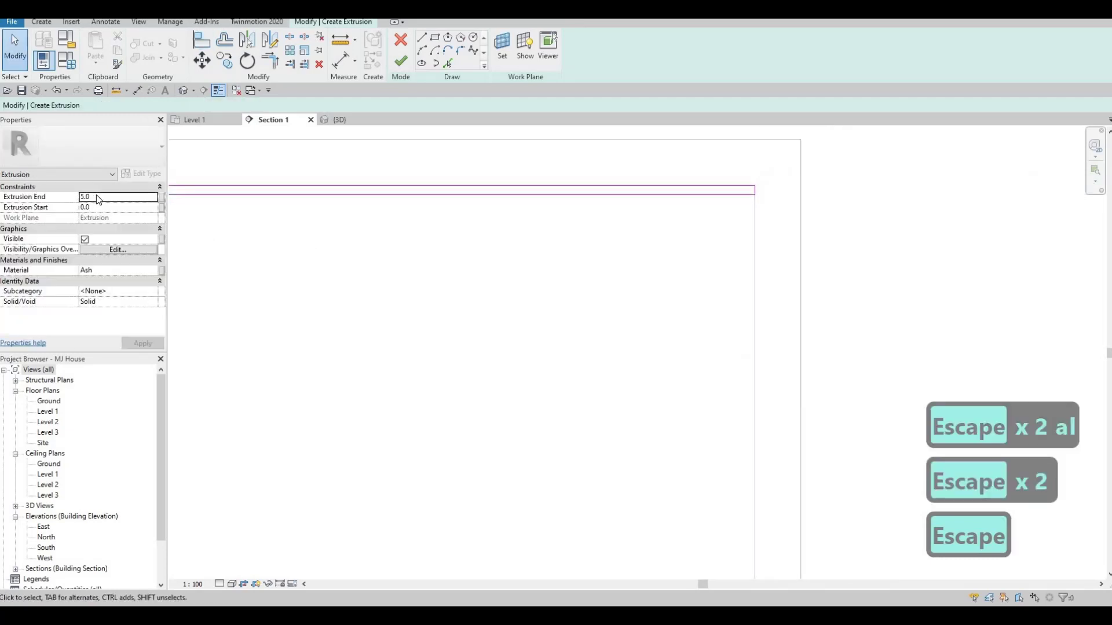
# Search the materials for light, assign Glass, White, High Luminance to the strip and finish its extrusion.
pyautogui.click(155, 270)
pyautogui.click(161, 270)
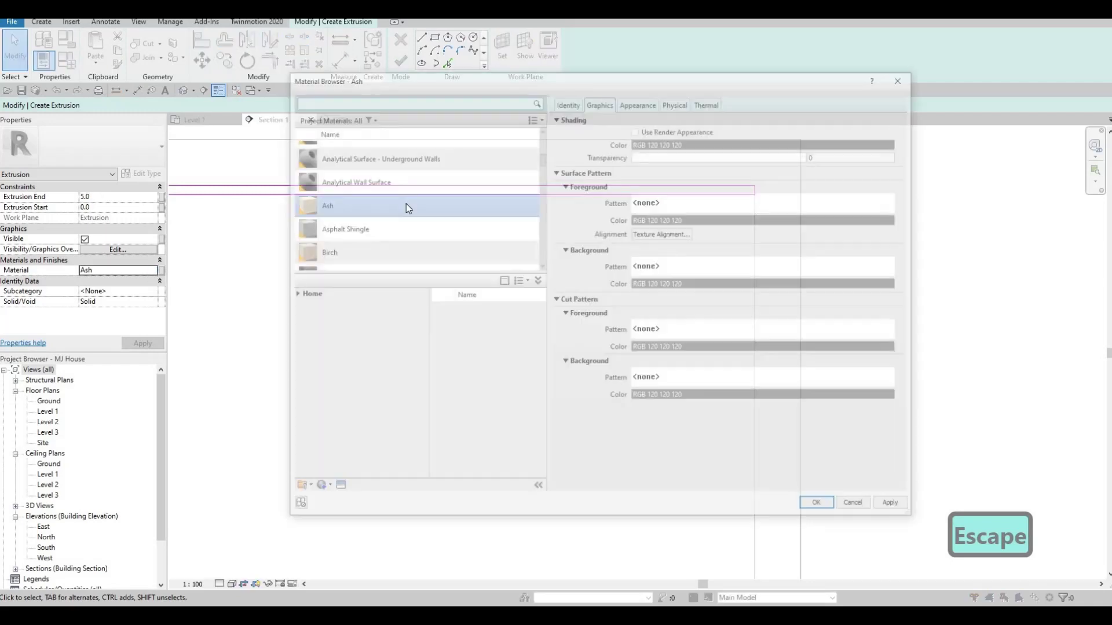
pyautogui.scroll(-10, 405, 204)
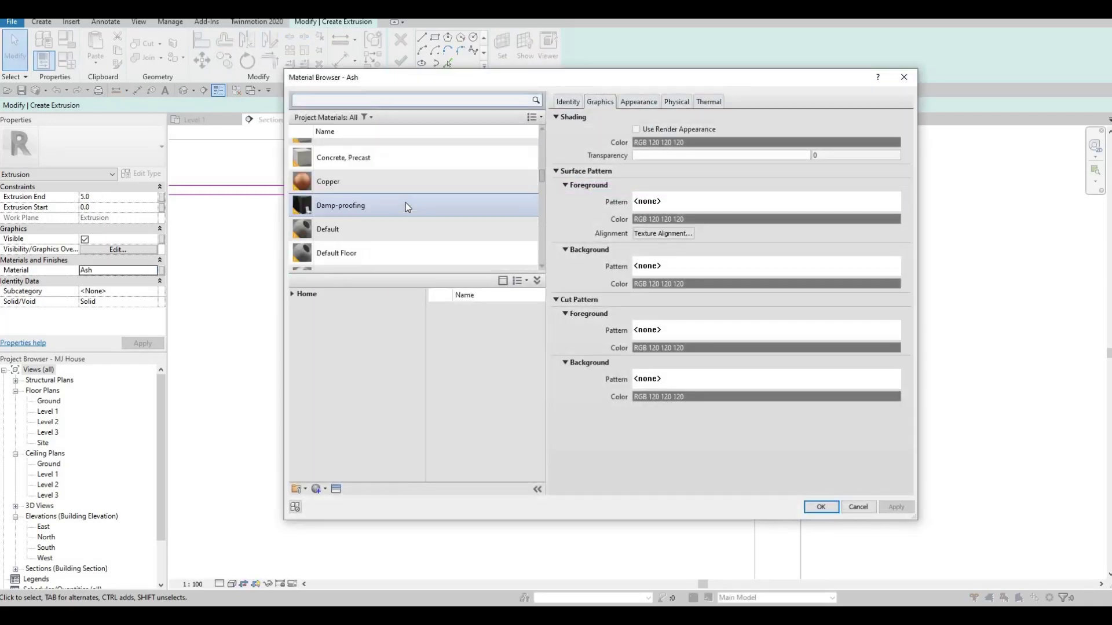
pyautogui.scroll(-3, 352, 134)
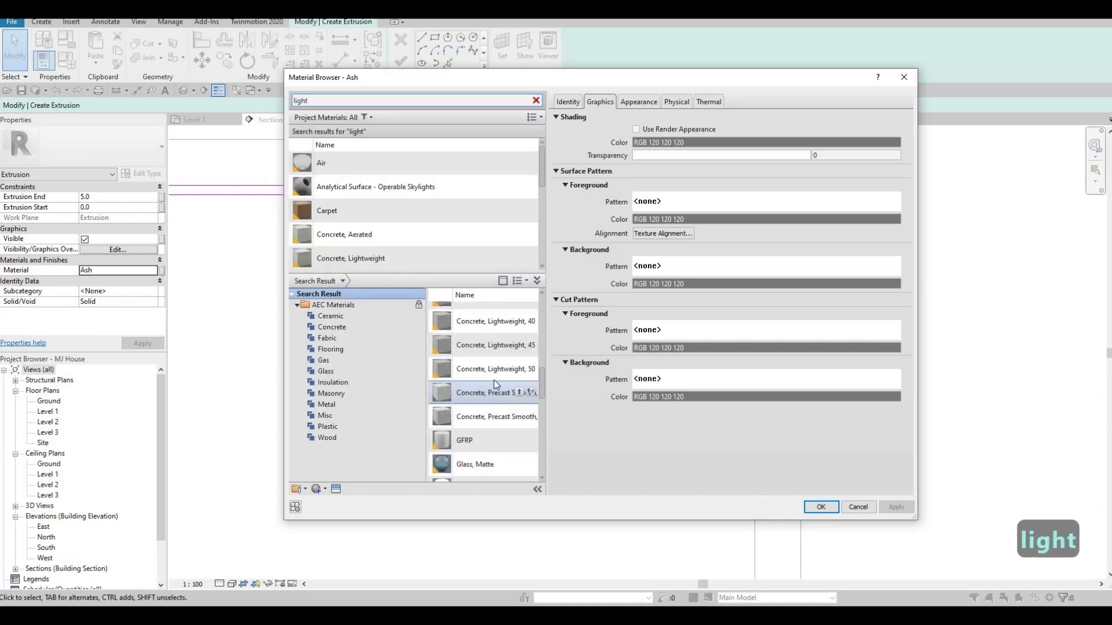
pyautogui.scroll(-2, 494, 383)
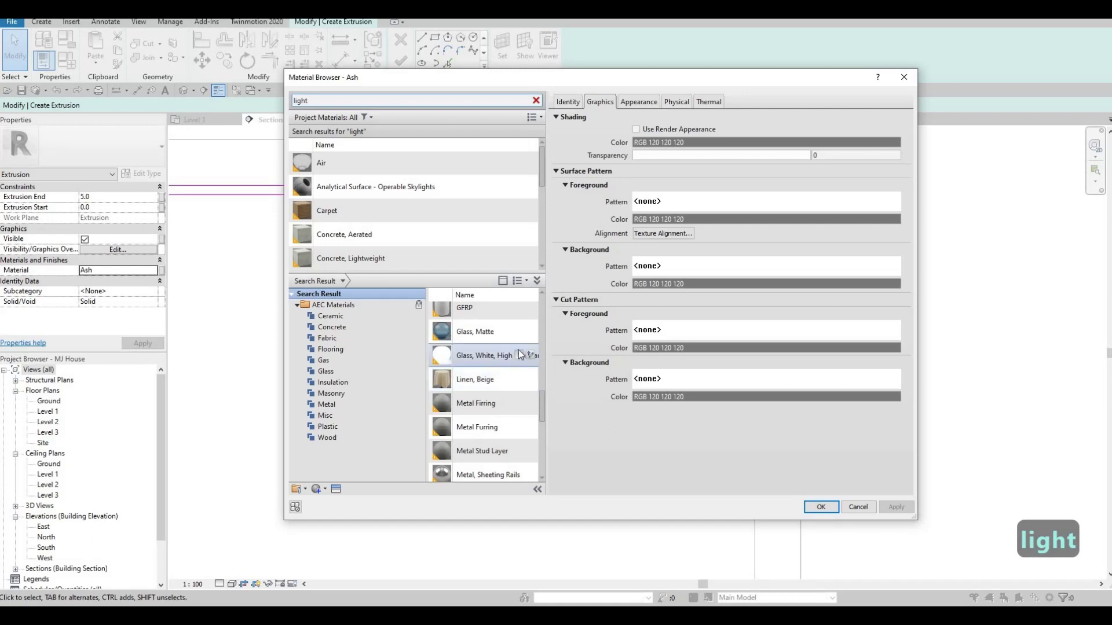
pyautogui.click(519, 354)
pyautogui.click(896, 507)
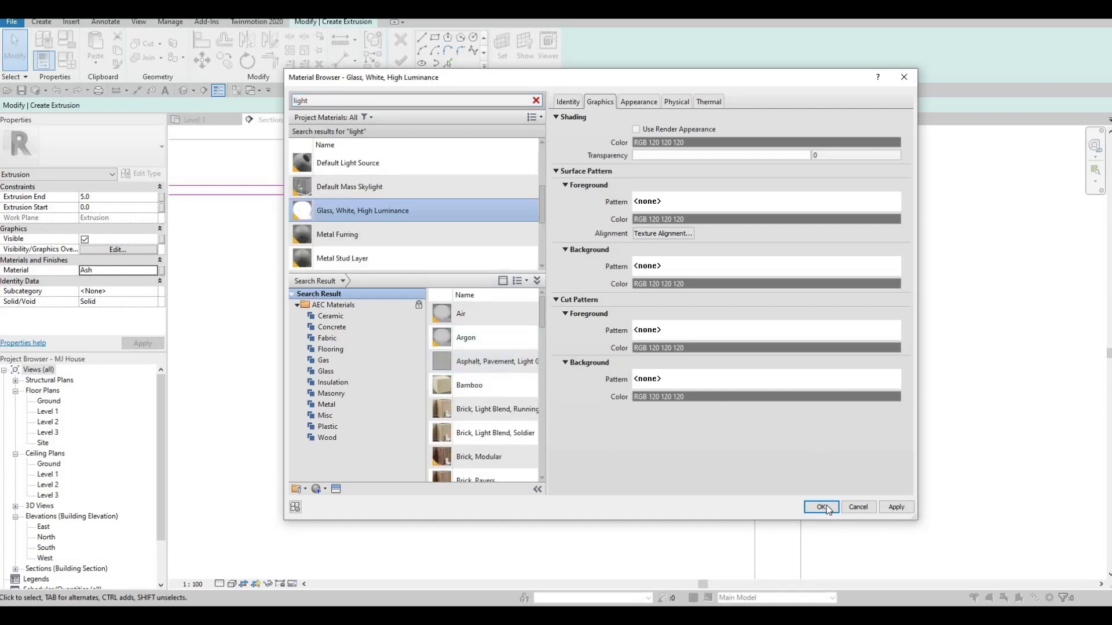
pyautogui.press('Return')
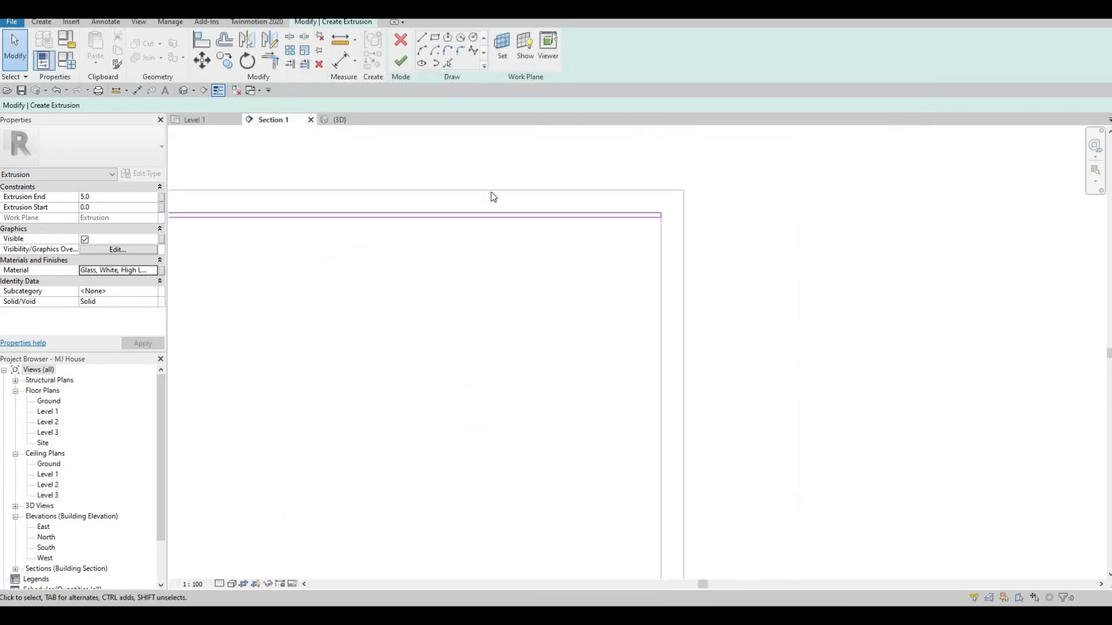
pyautogui.press('Escape')
pyautogui.press('Escape')
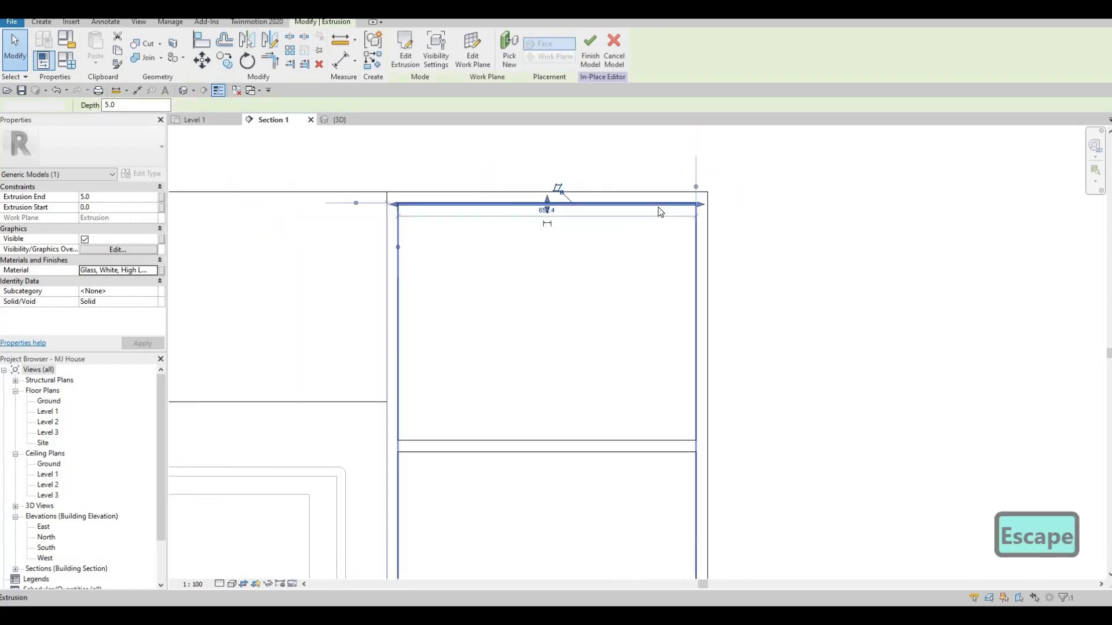
# Copy the light strip with the Multiple option from its upper corner to the matching corner of the second compartment.
pyautogui.press('Tab')
pyautogui.click(654, 206)
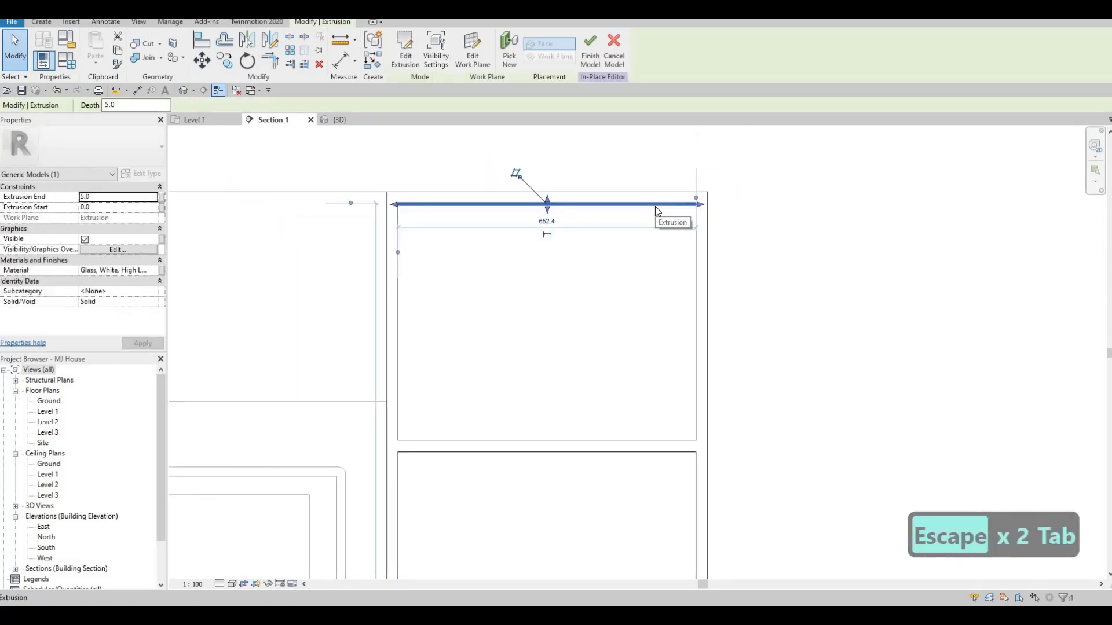
pyautogui.press('c')
pyautogui.press('o')
pyautogui.scroll(3, 690, 208)
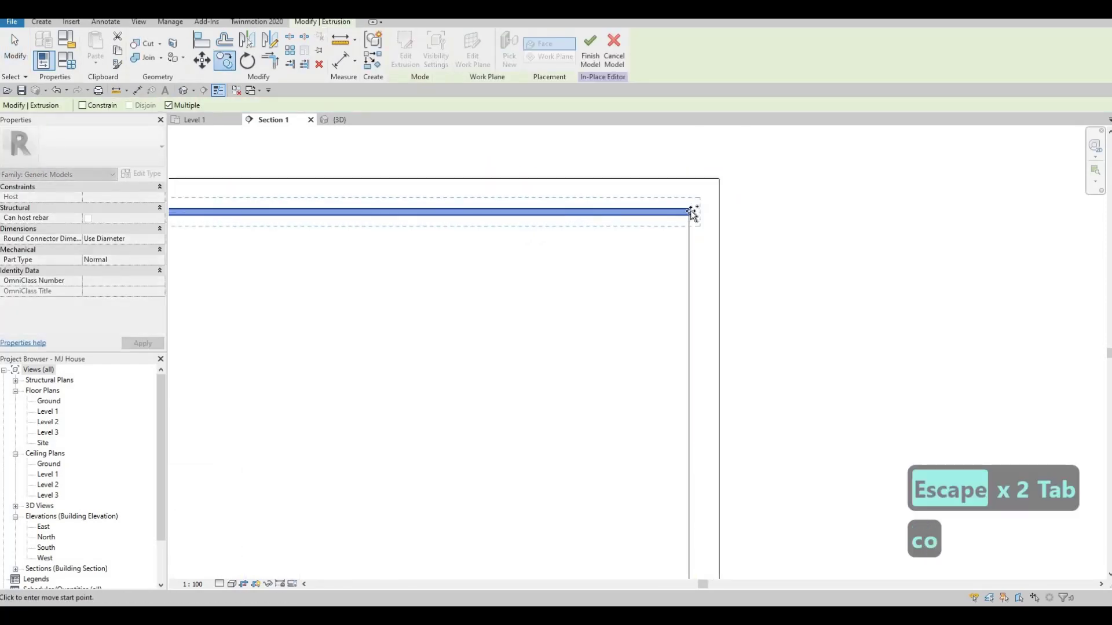
pyautogui.click(689, 209)
pyautogui.scroll(-2, 685, 498)
pyautogui.moveTo(686, 504); pyautogui.dragTo(670, 197, button='middle')
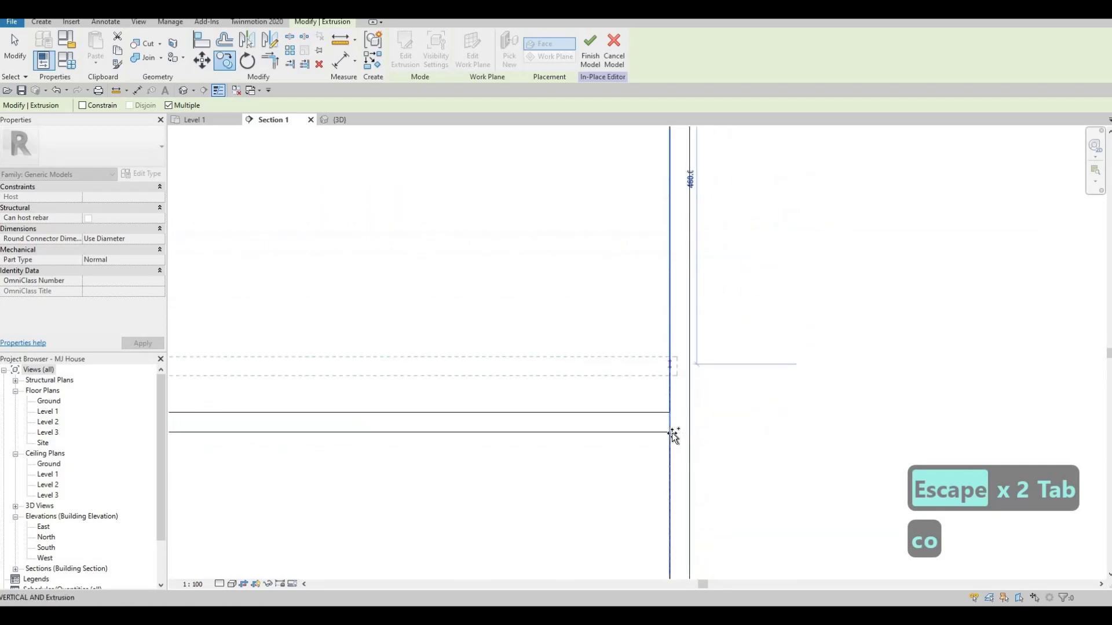
pyautogui.click(669, 432)
# Place further strip copies at the matching upper corners of the third, fourth and bottom shelf compartments.
pyautogui.scroll(-4, 551, 213)
pyautogui.scroll(3, 600, 467)
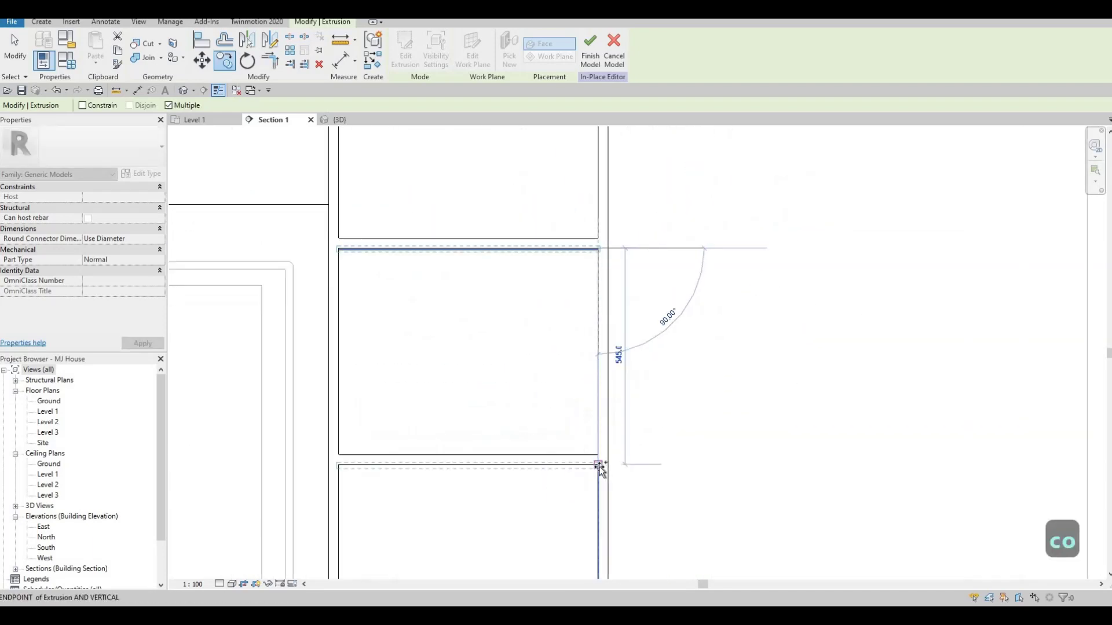
pyautogui.click(597, 447)
pyautogui.scroll(-2, 591, 466)
pyautogui.moveTo(588, 465); pyautogui.dragTo(587, 164, button='middle')
pyautogui.scroll(4, 596, 344)
pyautogui.click(592, 343)
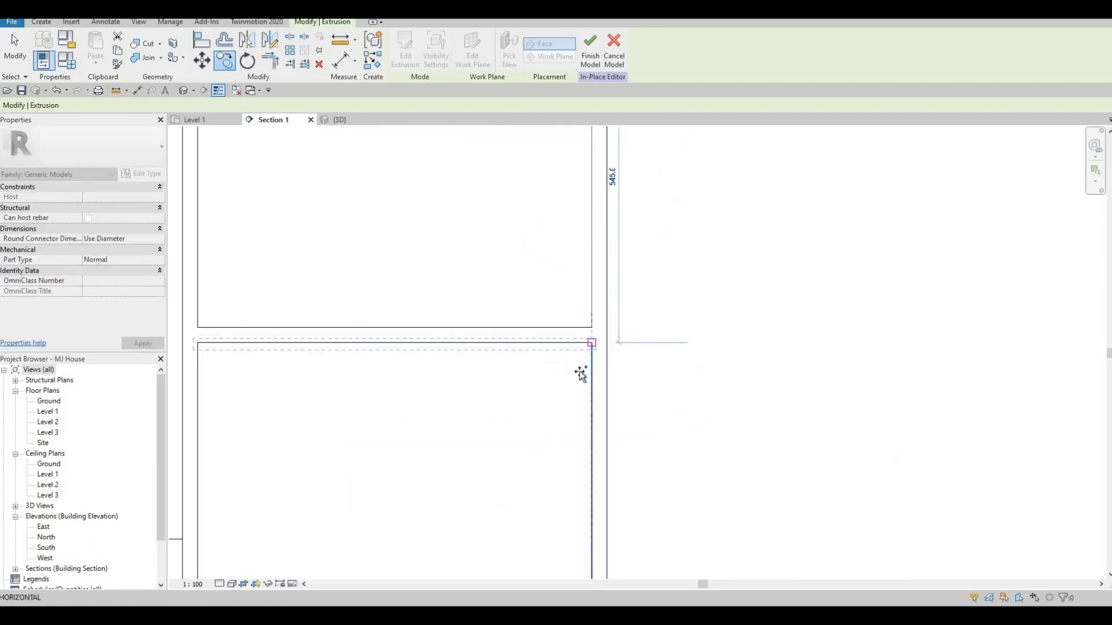
pyautogui.scroll(-3, 586, 348)
pyautogui.moveTo(579, 510); pyautogui.dragTo(559, 192, button='middle')
pyautogui.scroll(3, 566, 237)
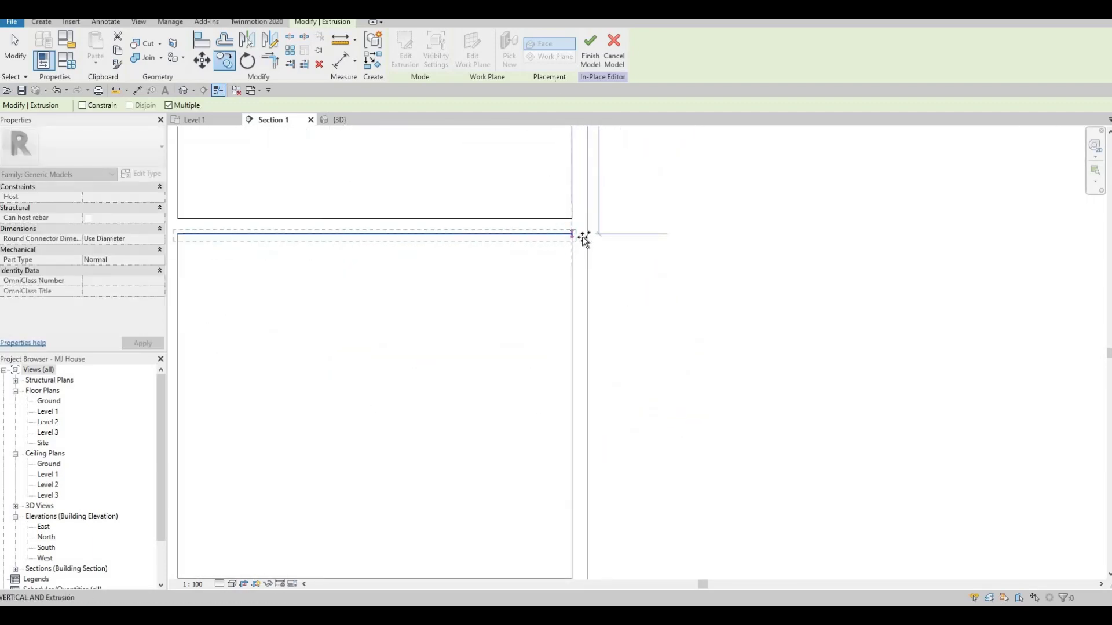
pyautogui.click(579, 236)
# Place one more strip copy at the upper inner corner of the TV console's open niche and end copying.
pyautogui.scroll(-3, 587, 204)
pyautogui.scroll(-1, 353, 194)
pyautogui.moveTo(353, 194); pyautogui.dragTo(666, 230, button='middle')
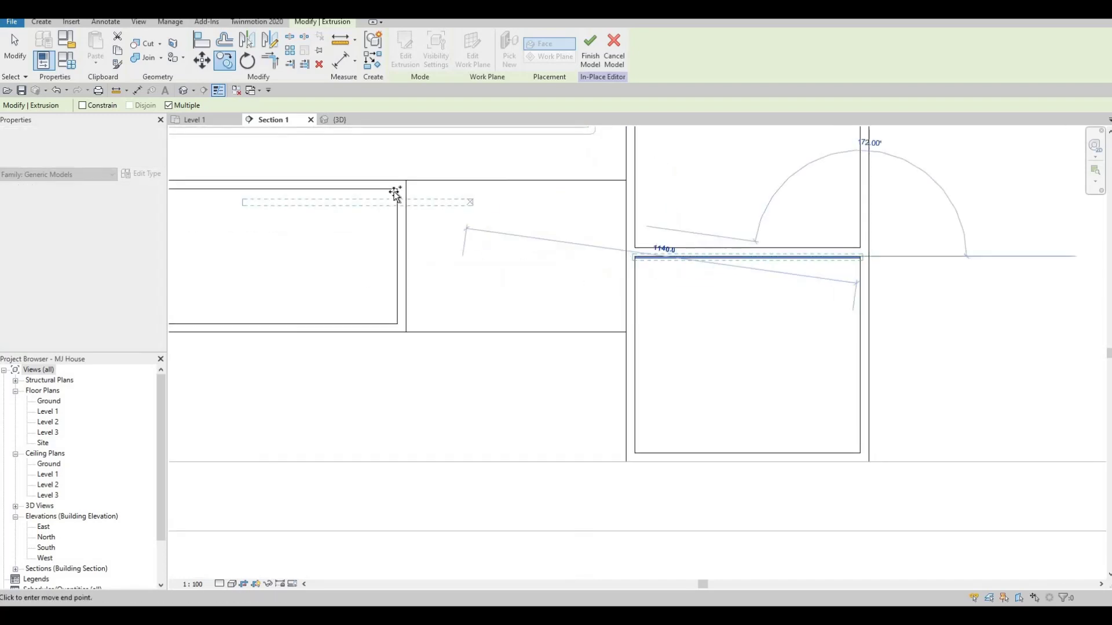
pyautogui.click(397, 191)
pyautogui.moveTo(576, 260); pyautogui.dragTo(903, 313, button='middle')
pyautogui.press('Escape')
pyautogui.press('Escape')
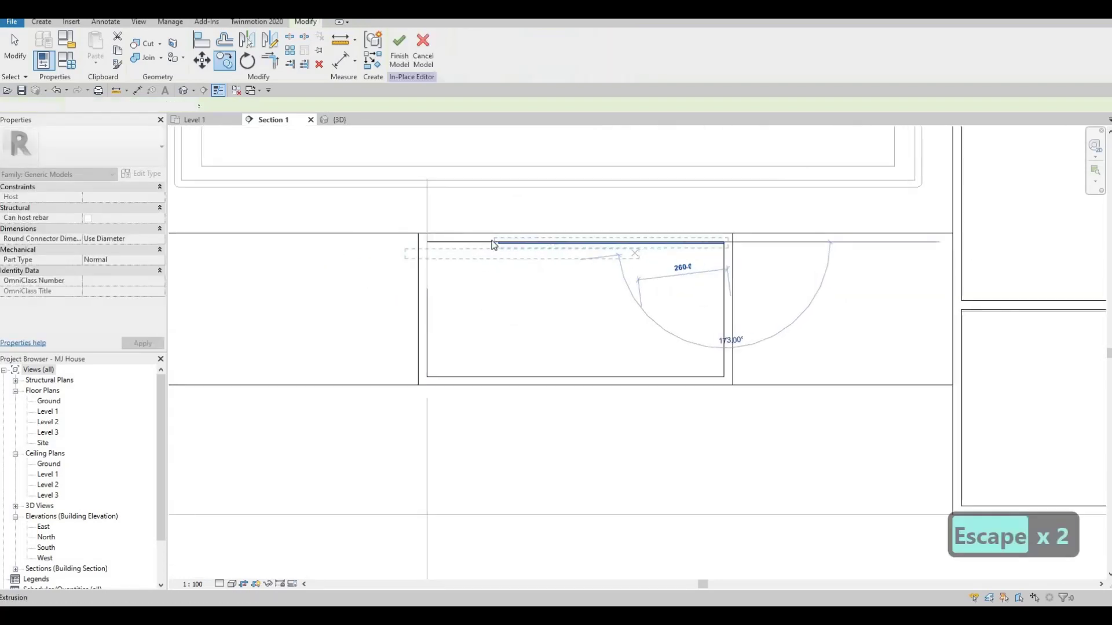
pyautogui.press('Escape')
# Stretch the console niche's light strip to the opposite inner edge so it spans the full niche width.
pyautogui.scroll(2, 568, 253)
pyautogui.click(460, 243)
pyautogui.scroll(2, 460, 242)
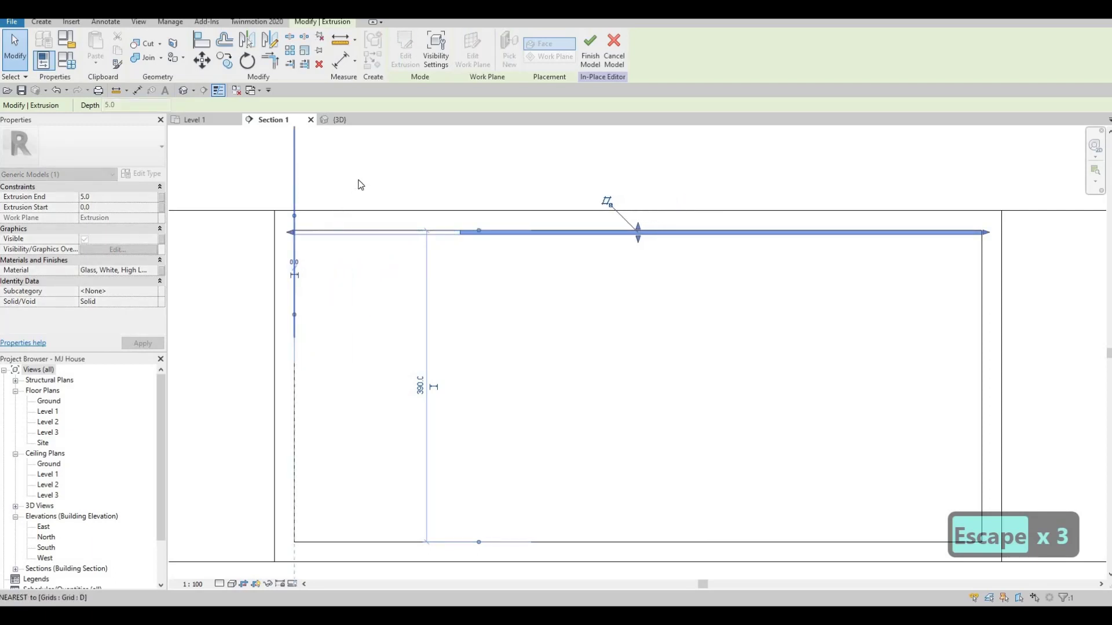
pyautogui.scroll(-3, 442, 209)
pyautogui.scroll(-2, 602, 234)
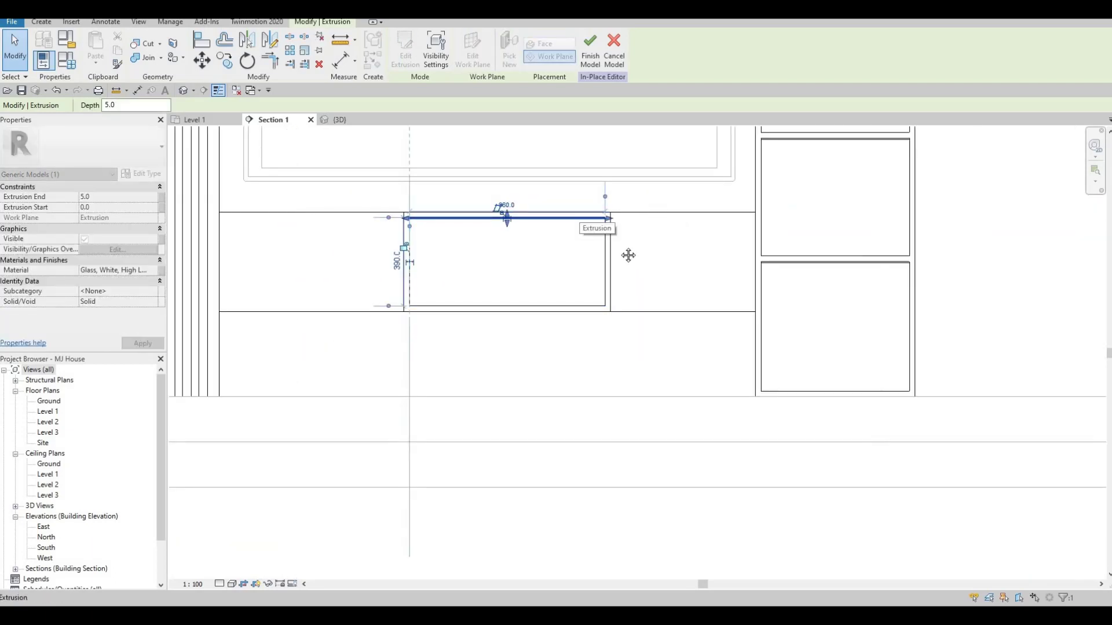
pyautogui.press('Escape')
pyautogui.press('Escape')
# Start another extrusion and set a new work plane for a light strip under the TV console.
pyautogui.scroll(2, 599, 237)
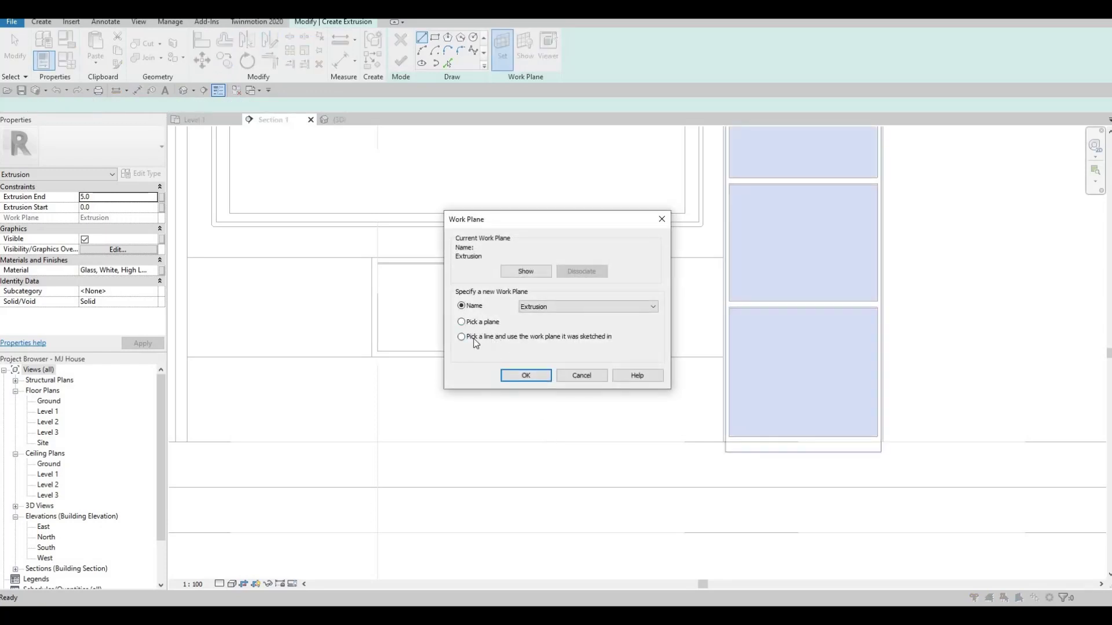
pyautogui.click(521, 375)
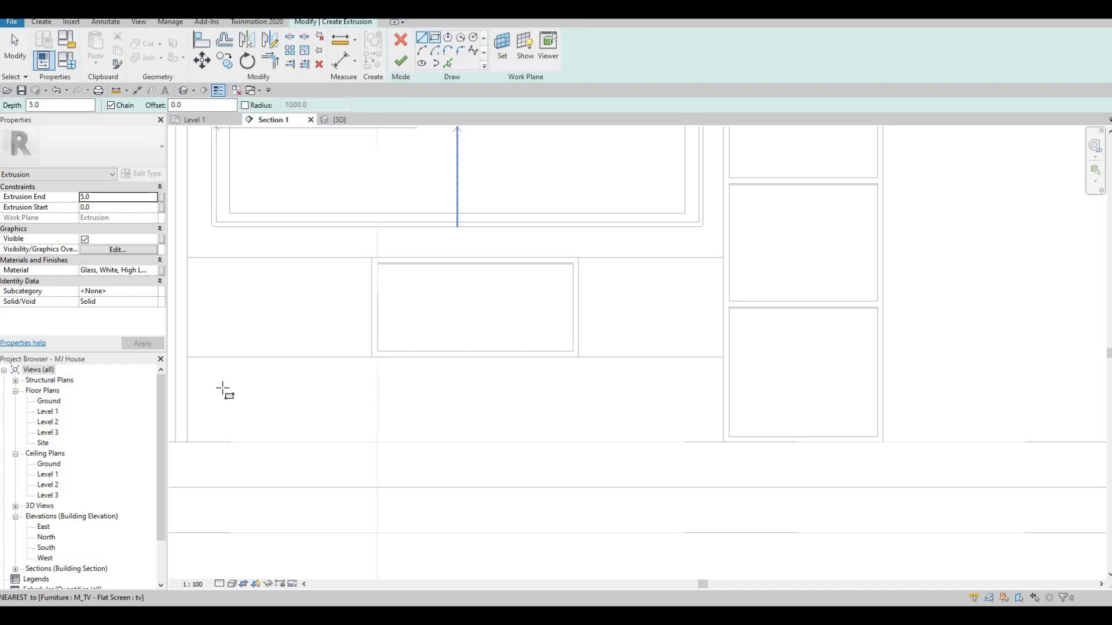
pyautogui.scroll(1, 230, 393)
pyautogui.moveTo(275, 359); pyautogui.dragTo(399, 359, button='middle')
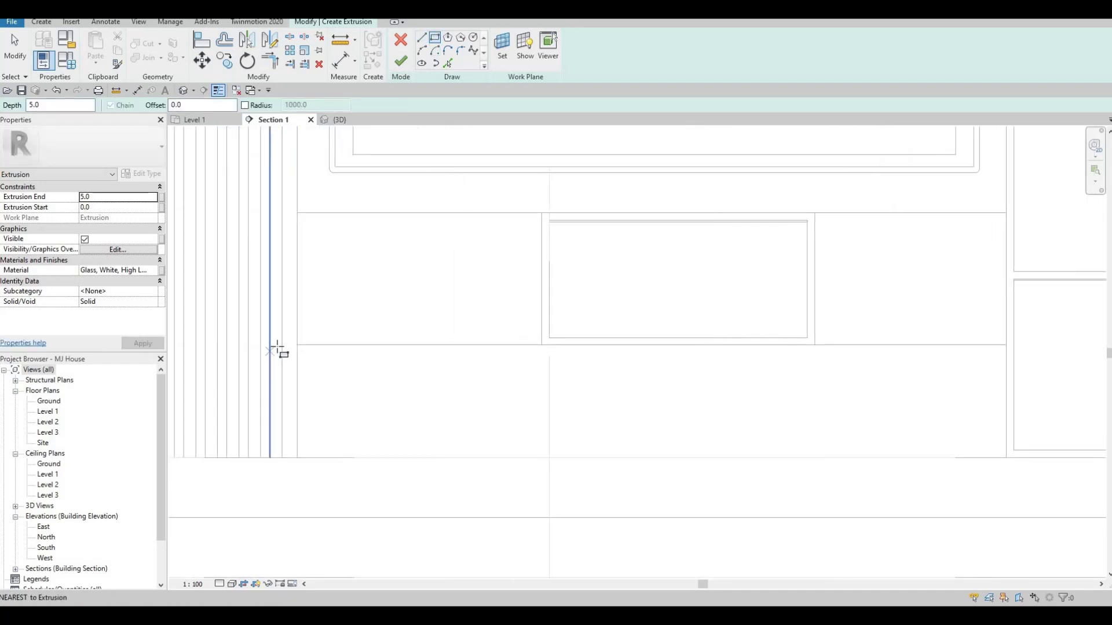
# Sketch a thin rectangle about 9 high along the console's underside, from the slatted panel to the shelf tower.
pyautogui.click(297, 345)
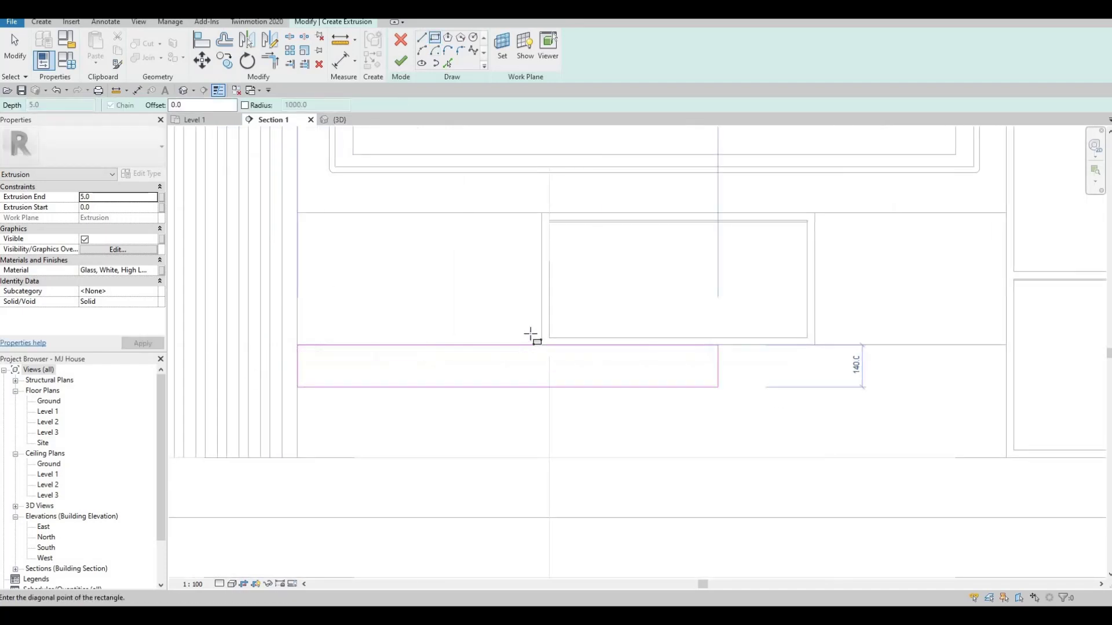
pyautogui.moveTo(1050, 355); pyautogui.dragTo(529, 332, button='middle')
pyautogui.scroll(4, 444, 320)
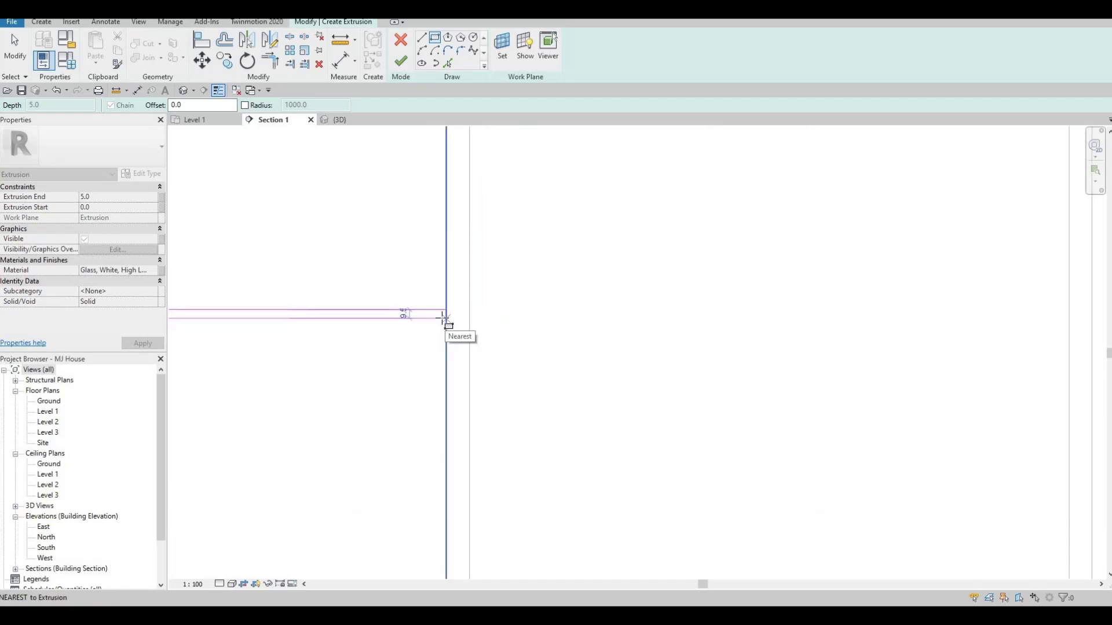
pyautogui.click(436, 318)
pyautogui.press('Escape')
pyautogui.press('Escape')
# Set the height of the strip sketch under the TV console to 5 and finish its extrusion.
pyautogui.scroll(3, 434, 318)
pyautogui.click(441, 318)
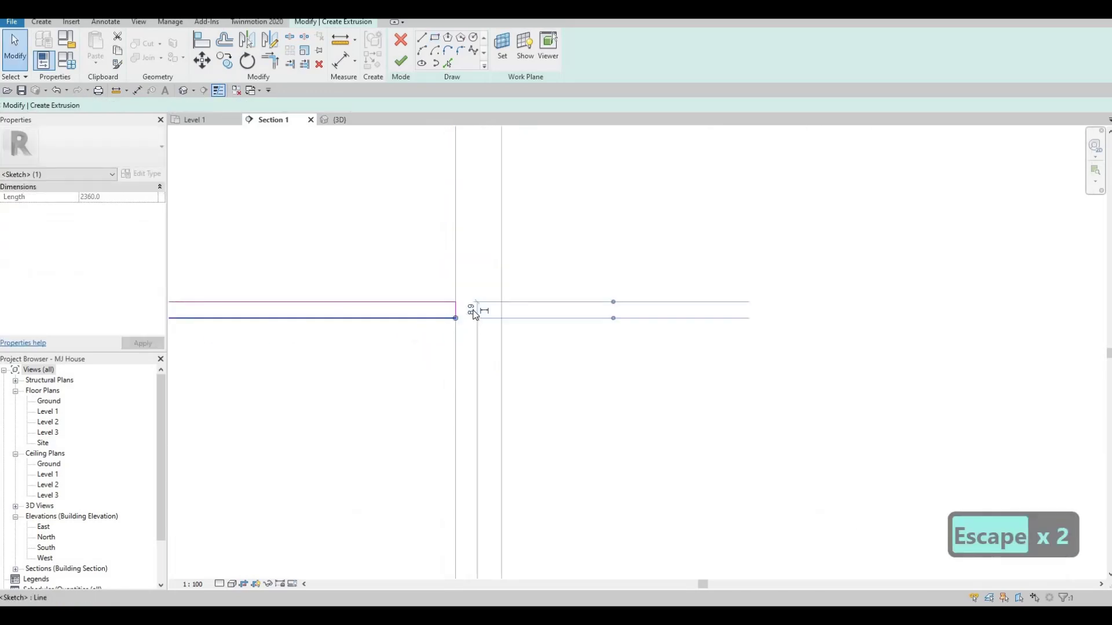
pyautogui.write('5')
pyautogui.press('Return')
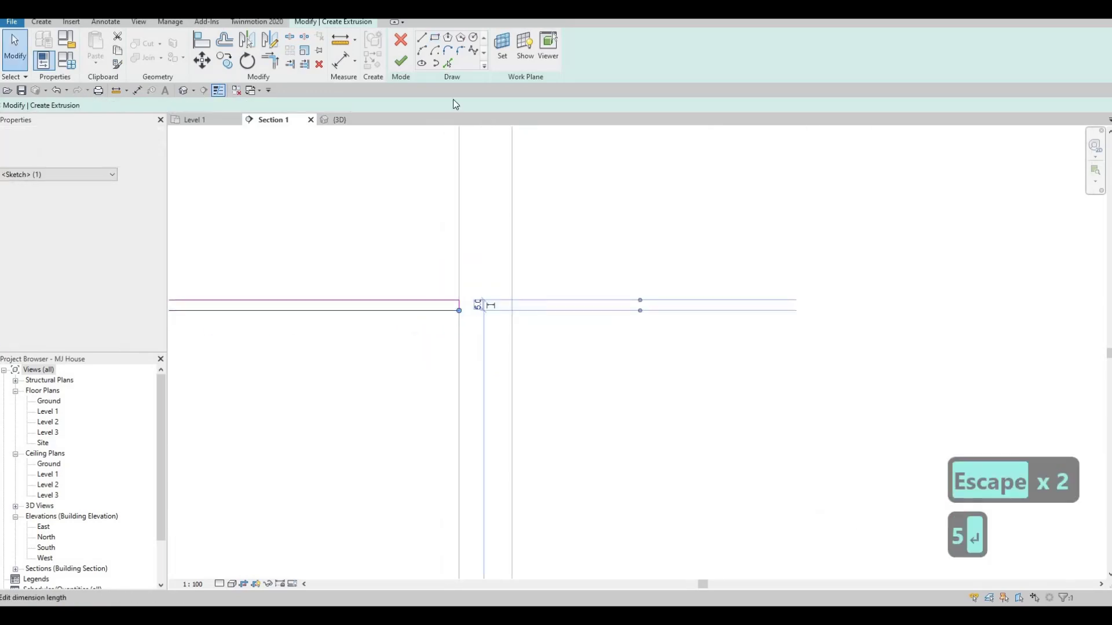
pyautogui.click(401, 61)
pyautogui.scroll(-6, 465, 391)
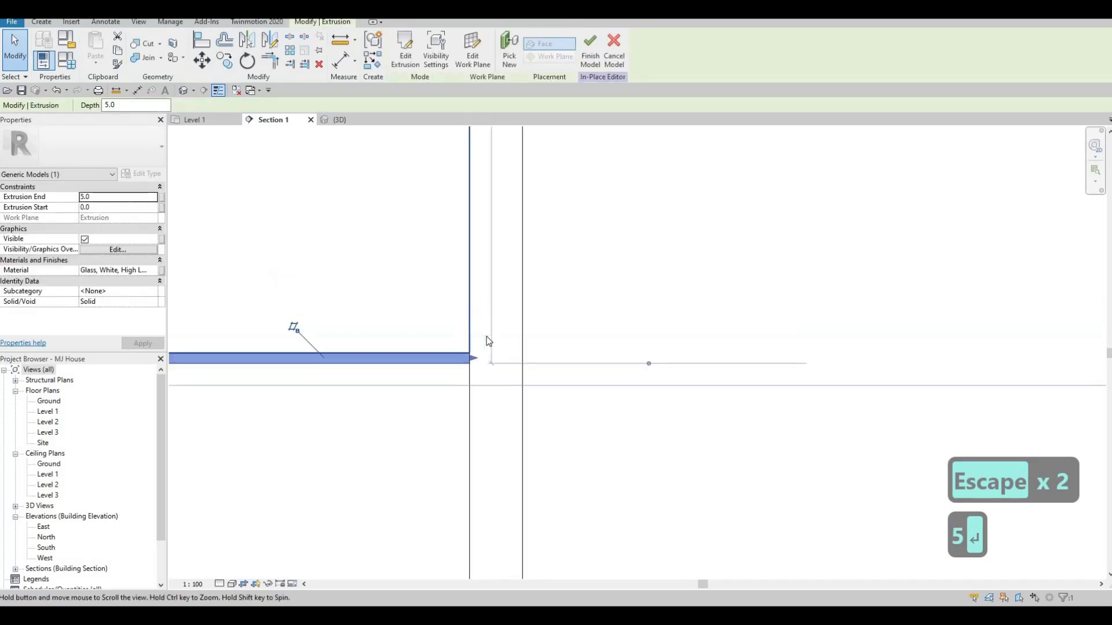
# Start another extrusion and pick the face of the panel above the TV as its work plane.
pyautogui.scroll(-4, 593, 453)
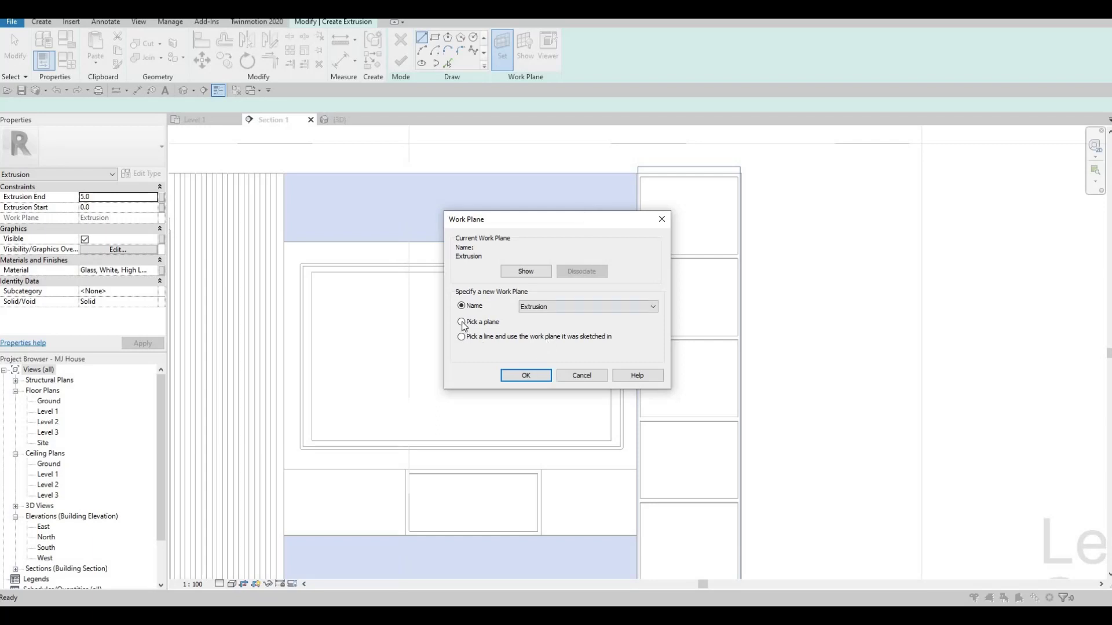
pyautogui.click(526, 376)
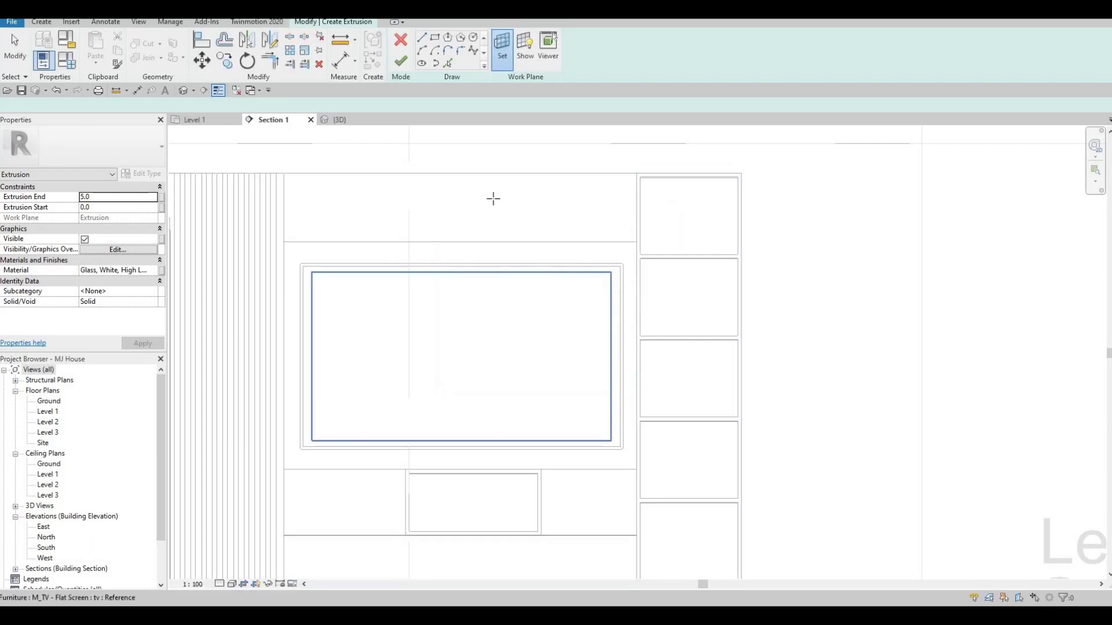
pyautogui.click(492, 199)
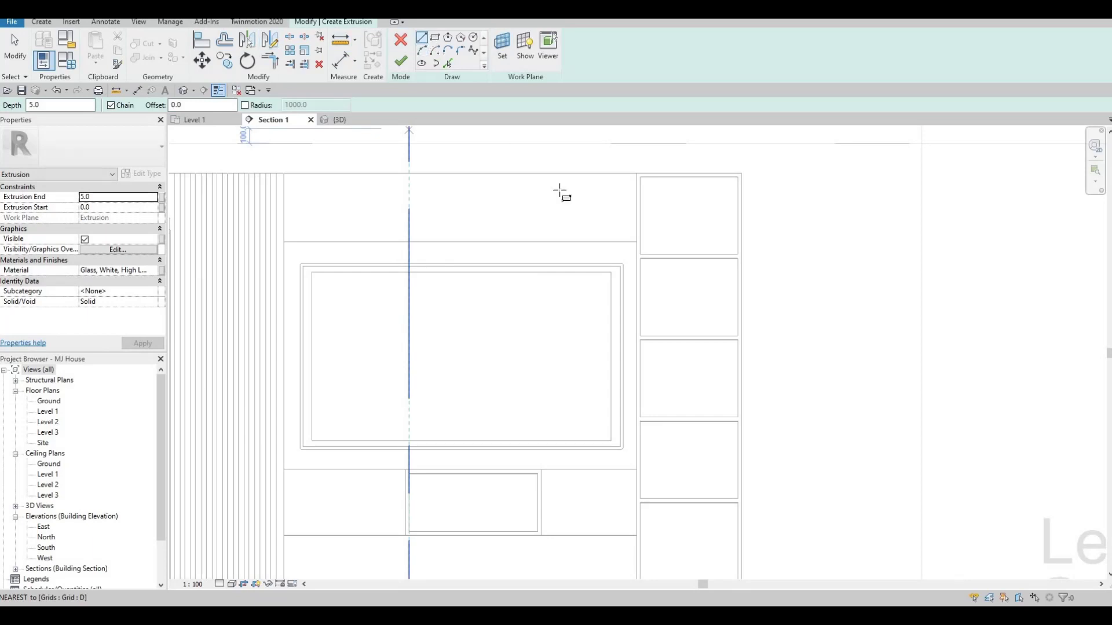
# Sketch a thin rectangle about 14 high along the horizontal edge above the TV, from the shelf tower to the slatted panel.
pyautogui.scroll(3, 665, 257)
pyautogui.click(672, 256)
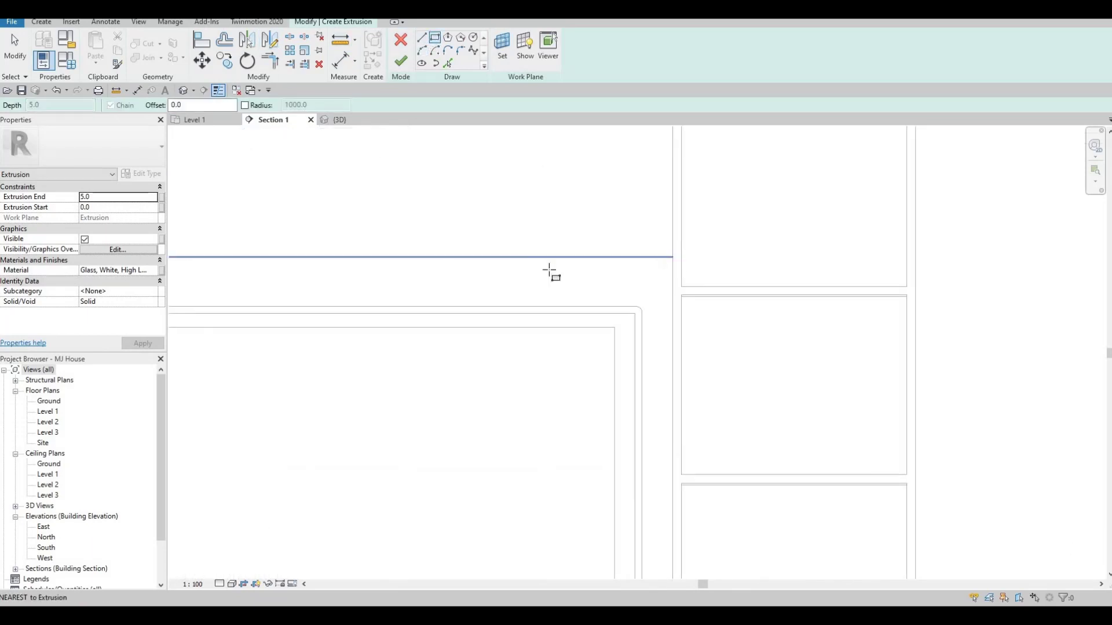
pyautogui.scroll(-2, 547, 272)
pyautogui.scroll(5, 430, 252)
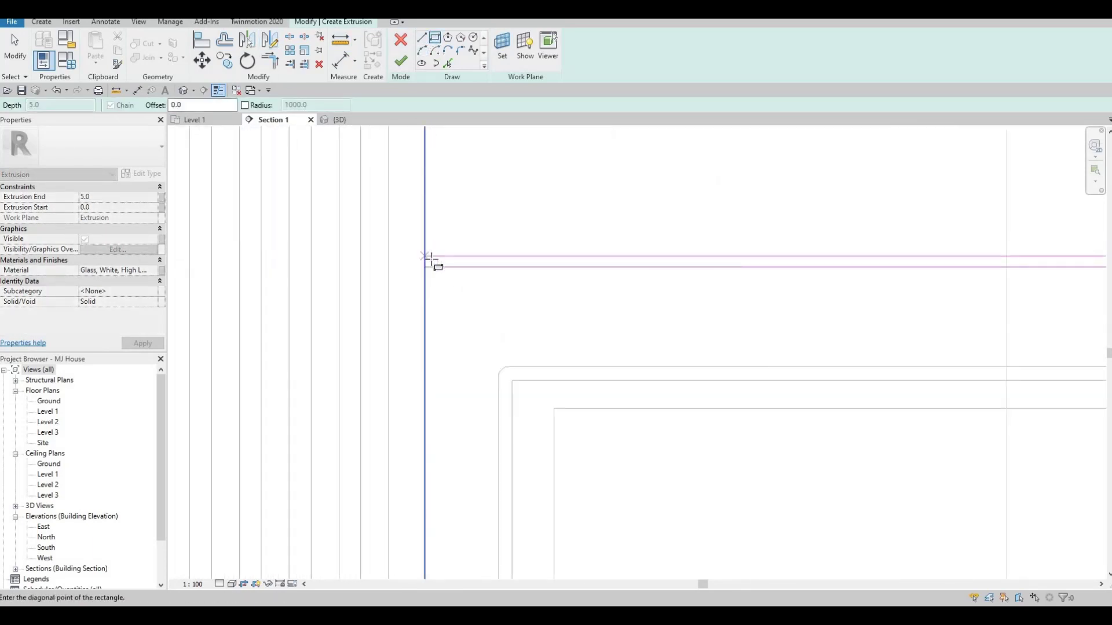
pyautogui.click(432, 260)
pyautogui.press('Escape')
pyautogui.press('Escape')
# Set the height of the strip sketch above the TV to 5 and finish the extrusion and the in-place model.
pyautogui.click(494, 257)
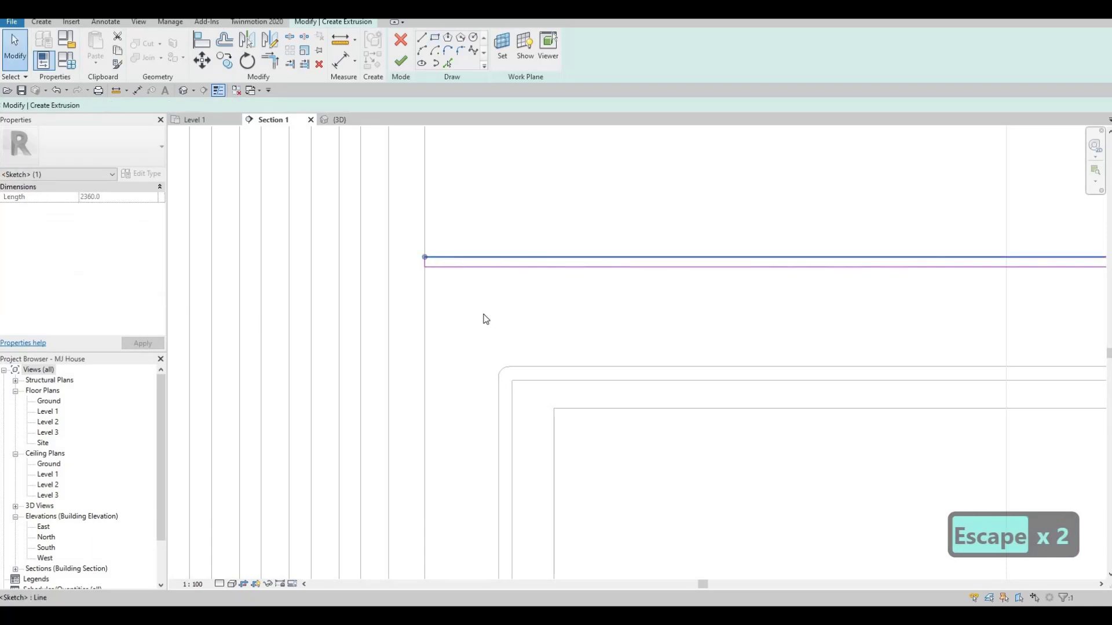
pyautogui.scroll(-4, 484, 315)
pyautogui.moveTo(527, 342); pyautogui.dragTo(289, 342, button='middle')
pyautogui.moveTo(827, 301); pyautogui.dragTo(400, 317, button='middle')
pyautogui.scroll(7, 641, 318)
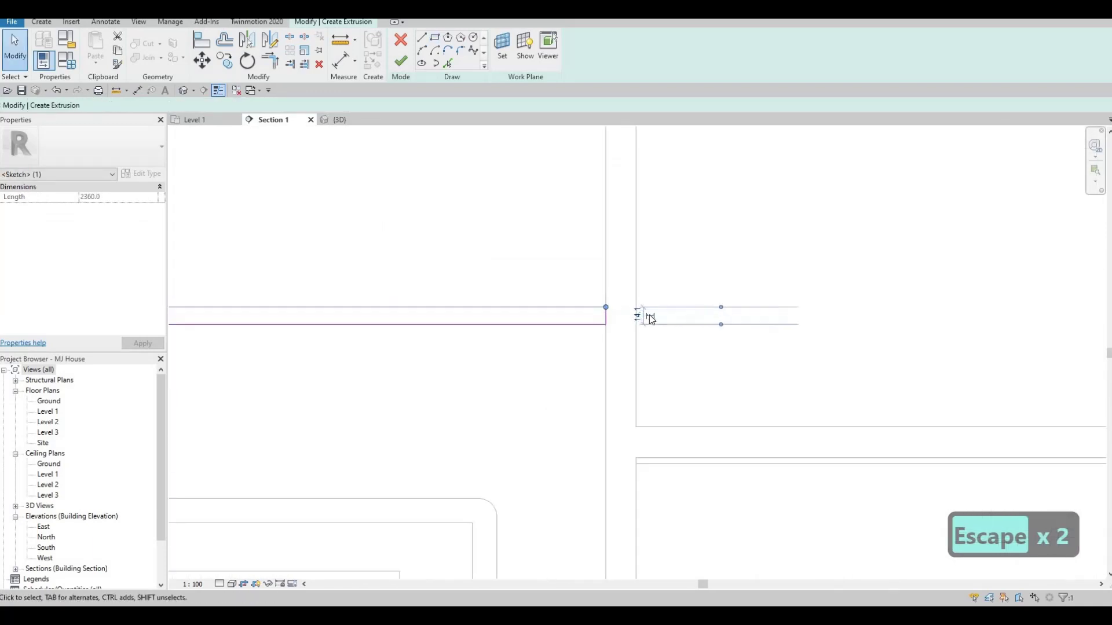
pyautogui.scroll(2, 651, 318)
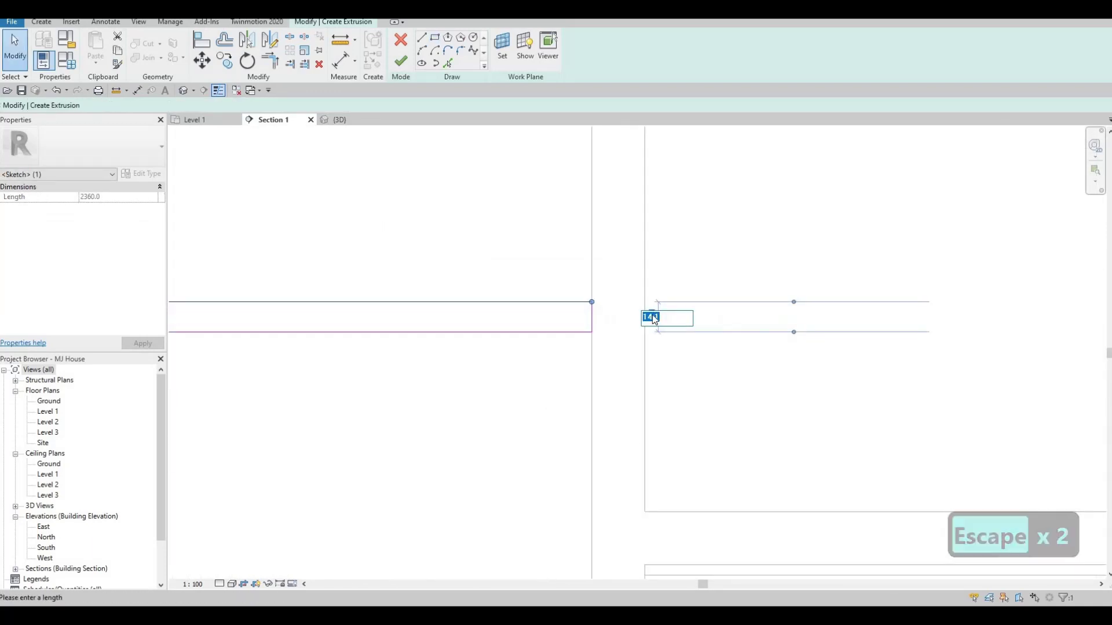
pyautogui.write('5')
pyautogui.press('Return')
pyautogui.click(399, 62)
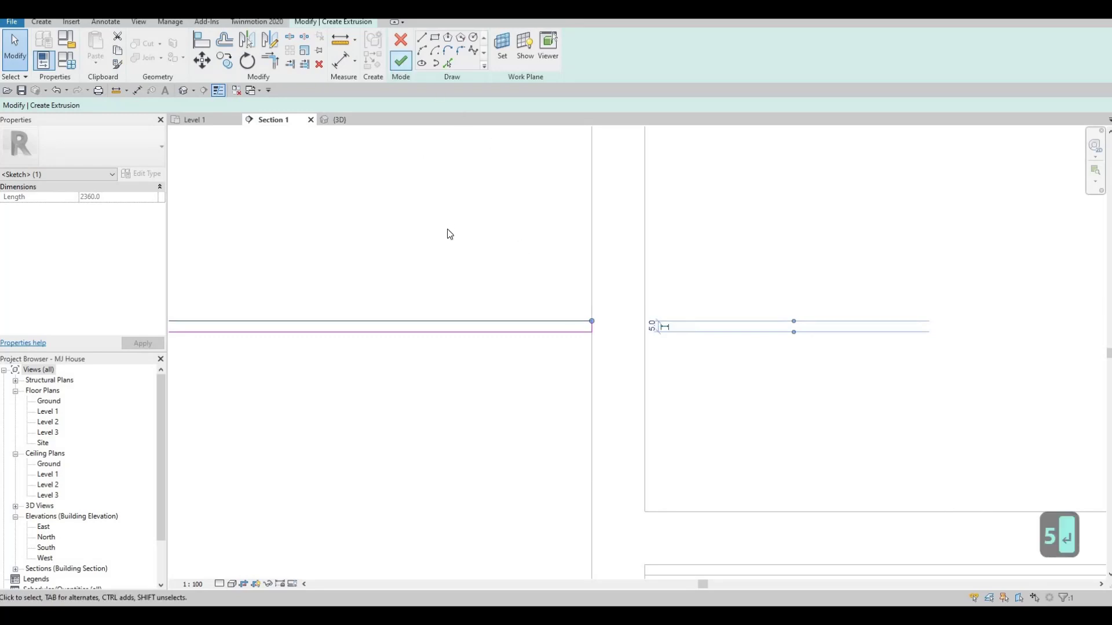
pyautogui.scroll(-2, 455, 236)
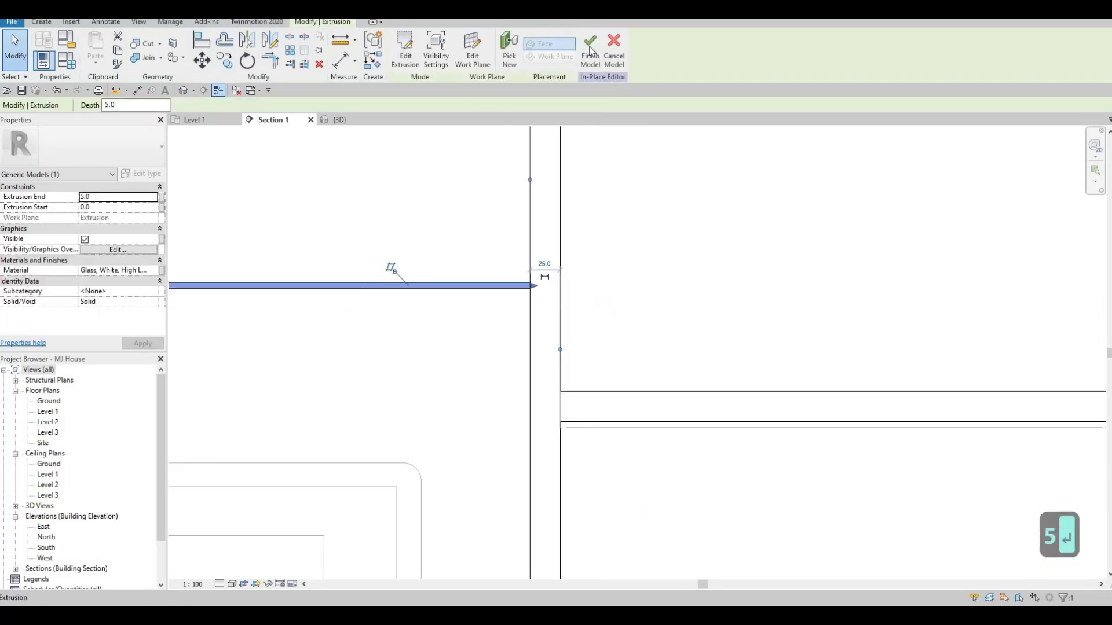
# Examine the finished TV wall unit and its light strips in the 3D view from several angles.
pyautogui.click(332, 121)
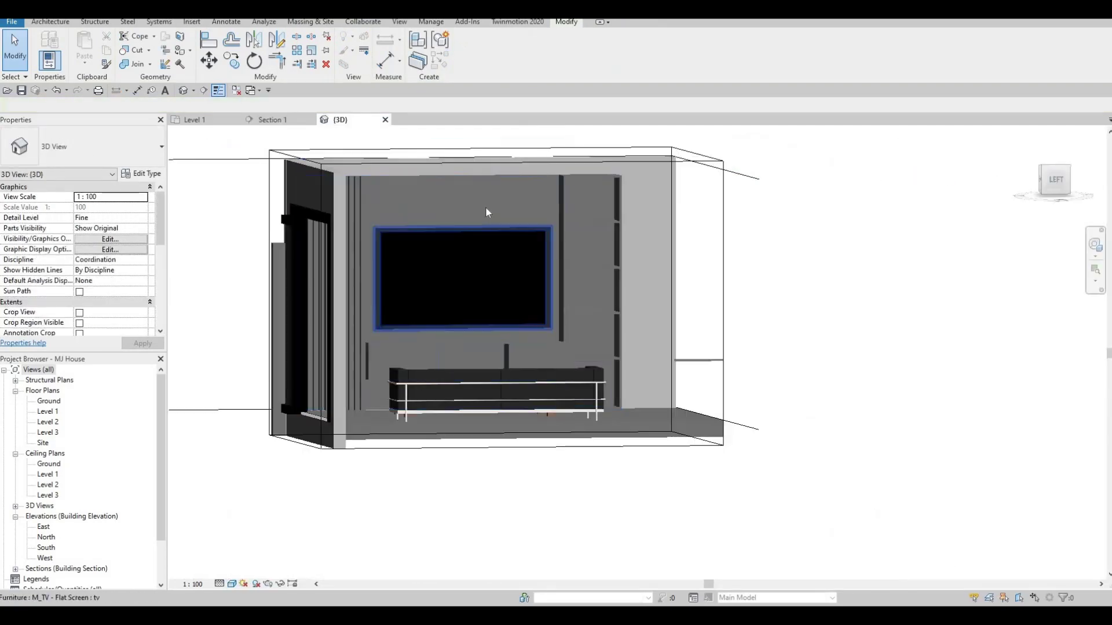
pyautogui.keyDown('shift'); pyautogui.moveTo(485, 213); pyautogui.dragTo(517, 164, button='middle'); pyautogui.keyUp('shift')
pyautogui.scroll(10, 882, 220)
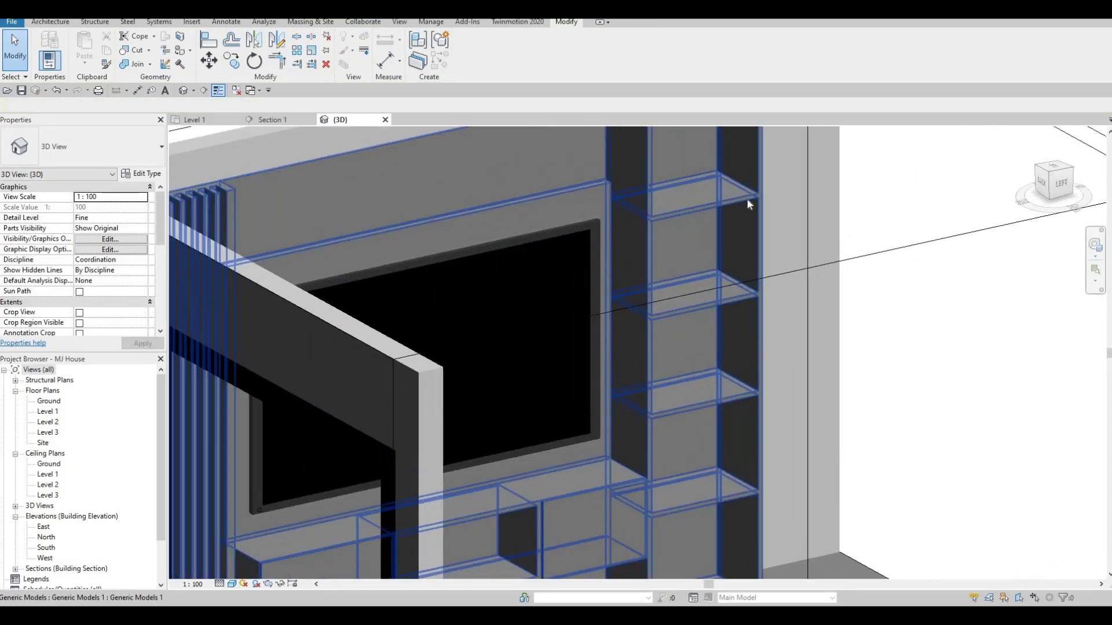
pyautogui.press('Escape')
pyautogui.press('Escape')
pyautogui.keyDown('shift'); pyautogui.moveTo(896, 242); pyautogui.dragTo(669, 426, button='middle'); pyautogui.keyUp('shift')
pyautogui.keyDown('shift'); pyautogui.moveTo(704, 496); pyautogui.dragTo(527, 231, button='middle'); pyautogui.keyUp('shift')
pyautogui.scroll(-3, 579, 347)
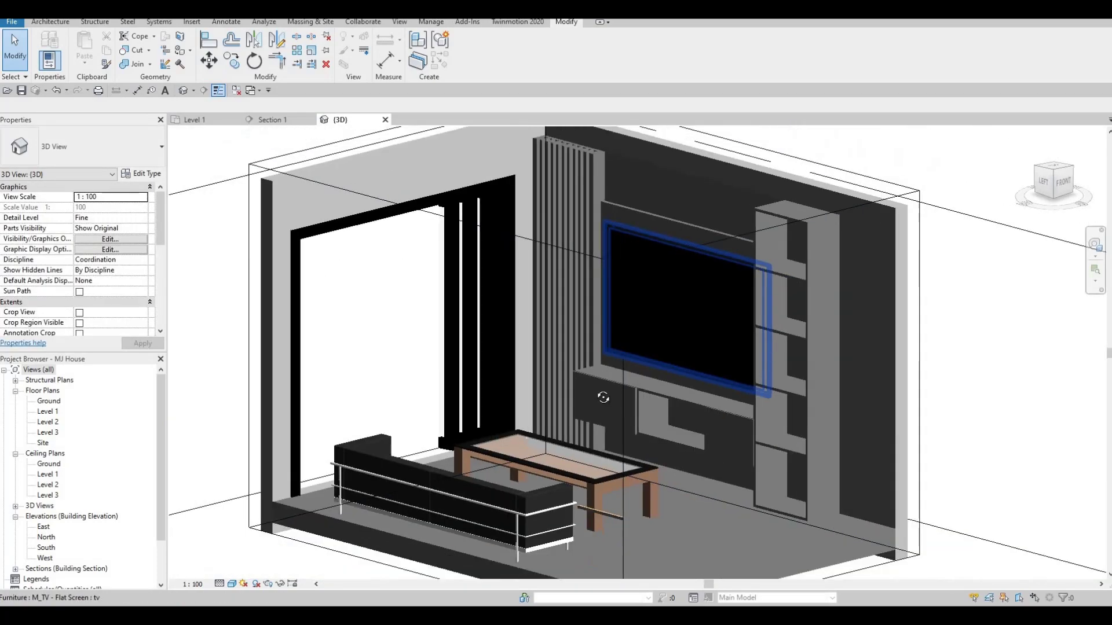
pyautogui.keyDown('shift'); pyautogui.moveTo(526, 437); pyautogui.dragTo(609, 374, button='middle'); pyautogui.keyUp('shift')
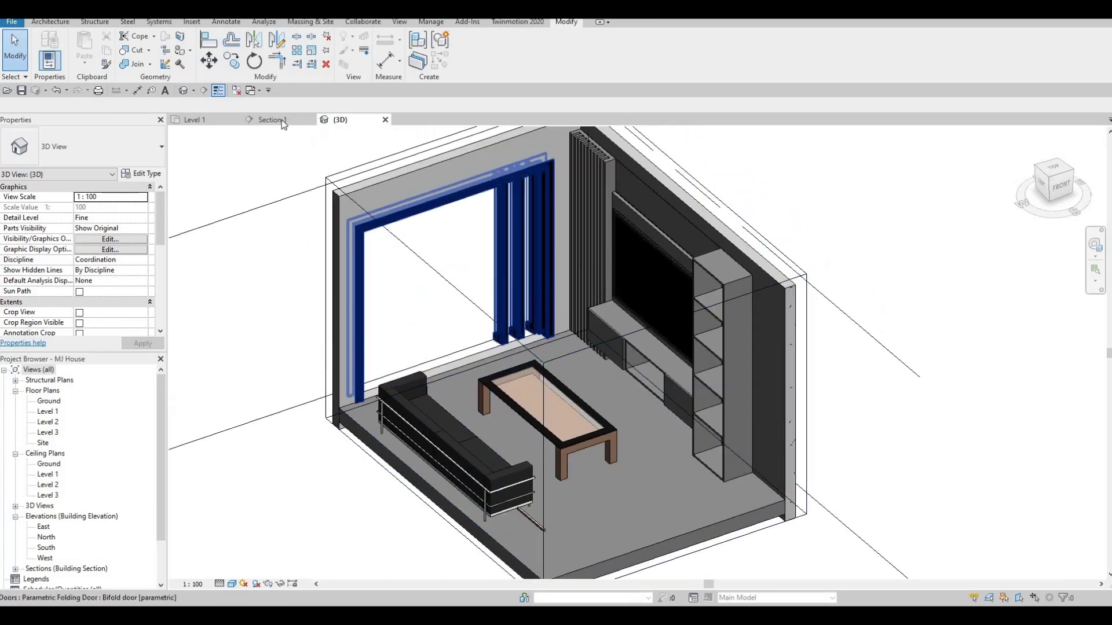
# Review the TV wall in Section 1 and close the 3D and section views, keeping the Level 1 plan open.
pyautogui.click(281, 120)
pyautogui.hotkey('ctrl', 'Tab')
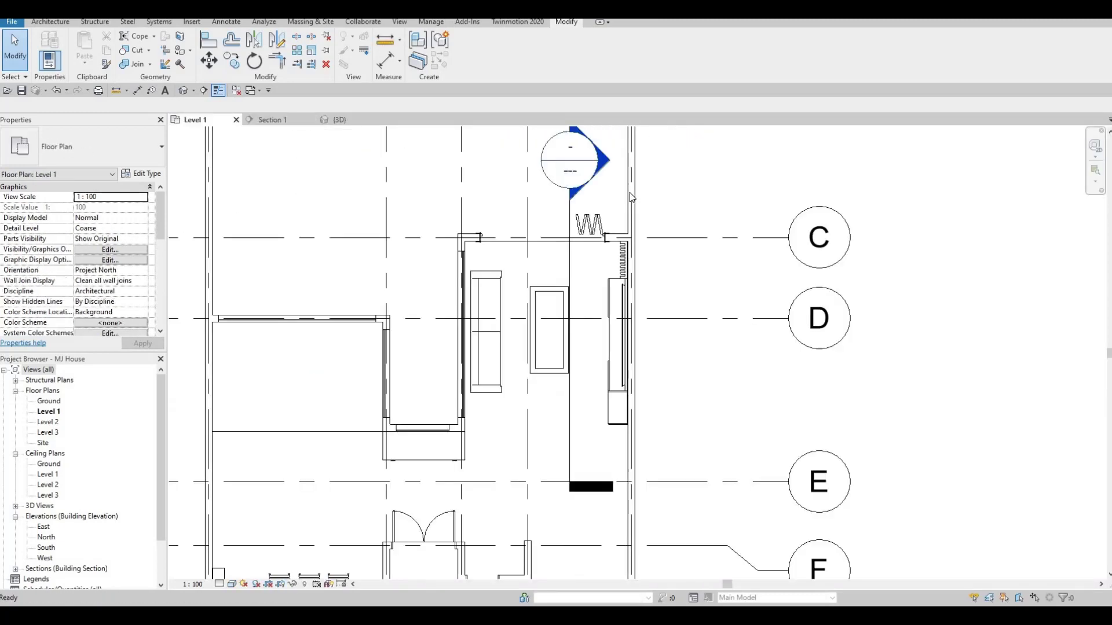
pyautogui.scroll(-3, 575, 325)
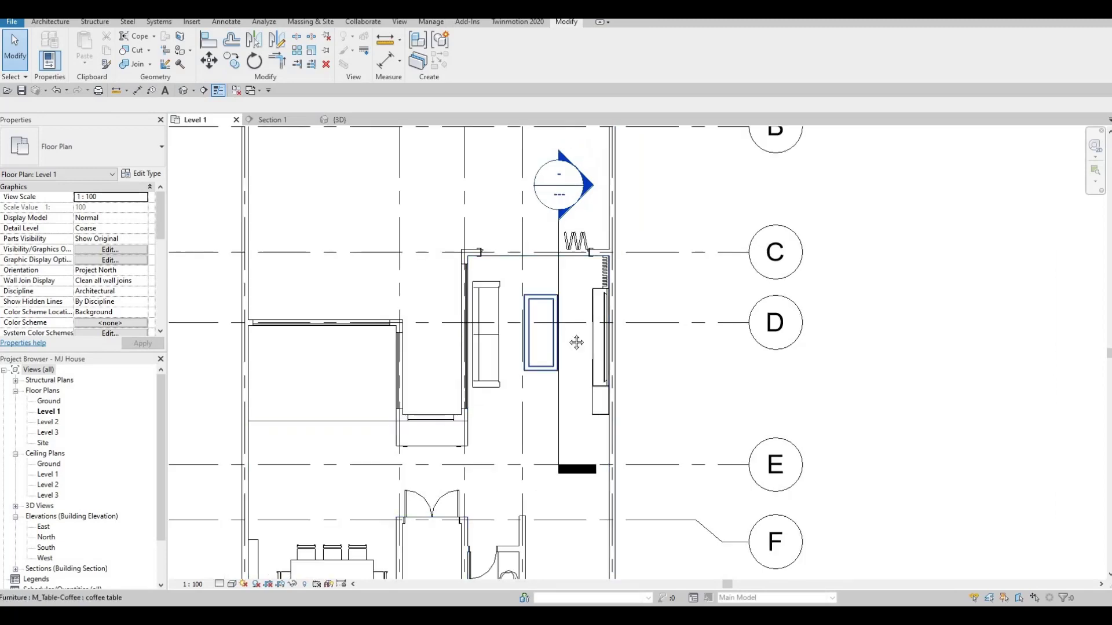
pyautogui.press('Escape')
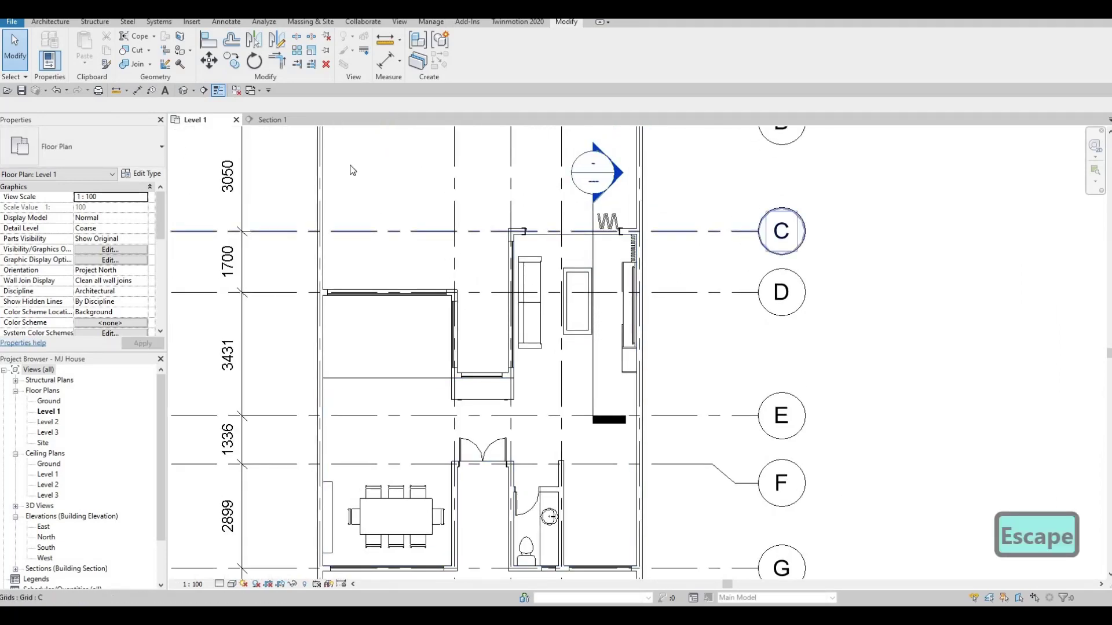
pyautogui.scroll(-2, 351, 169)
pyautogui.doubleClick(557, 286)
pyautogui.scroll(-5, 461, 345)
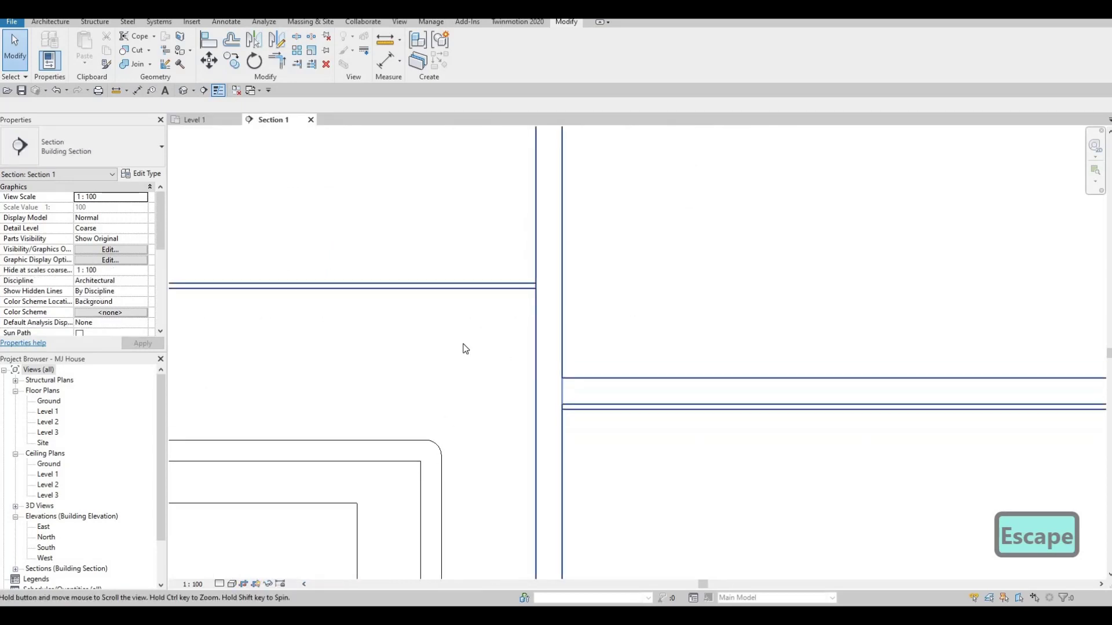
pyautogui.moveTo(526, 329); pyautogui.dragTo(612, 290, button='middle')
pyautogui.moveTo(350, 226); pyautogui.dragTo(363, 203, button='middle')
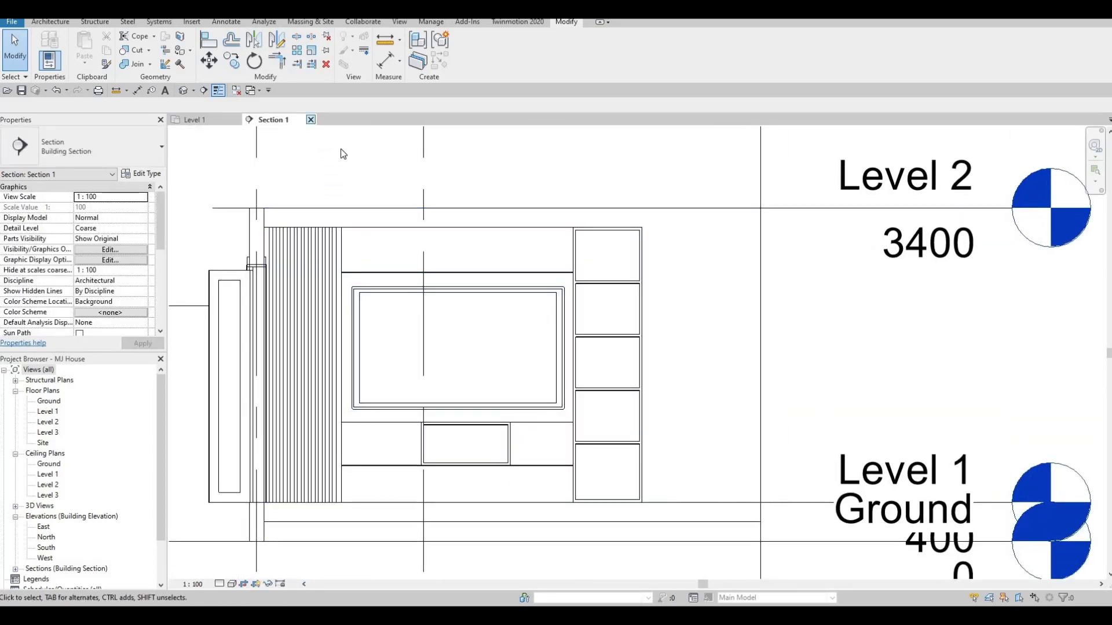
pyautogui.click(311, 120)
# Look over the Level 1 floor plan from the living room down to the open area between grids G and H.
pyautogui.moveTo(556, 288); pyautogui.dragTo(522, 256, button='middle')
pyautogui.scroll(4, 564, 323)
pyautogui.moveTo(536, 338); pyautogui.dragTo(570, 304, button='middle')
pyautogui.scroll(-1, 568, 327)
pyautogui.moveTo(572, 347); pyautogui.dragTo(597, 309, button='middle')
pyautogui.moveTo(558, 211); pyautogui.dragTo(626, 233, button='middle')
pyautogui.scroll(-1, 626, 232)
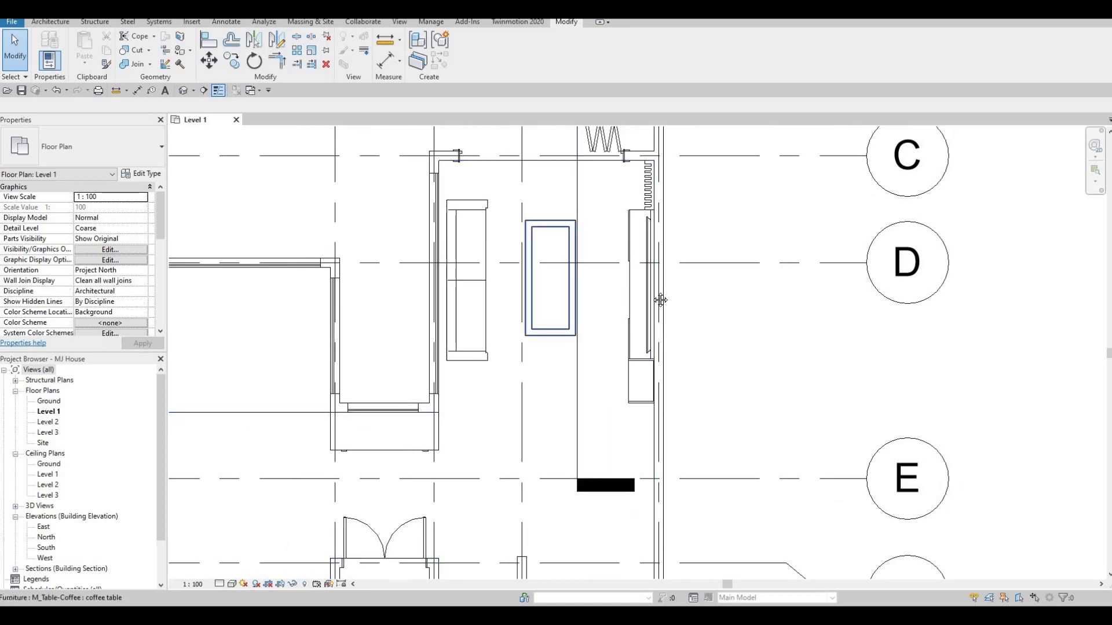
pyautogui.moveTo(660, 301); pyautogui.dragTo(670, 292, button='middle')
pyautogui.scroll(-3, 670, 292)
pyautogui.moveTo(596, 353); pyautogui.dragTo(638, 349, button='middle')
pyautogui.scroll(-1, 638, 348)
pyautogui.press('Escape')
pyautogui.moveTo(592, 412); pyautogui.dragTo(592, 377, button='middle')
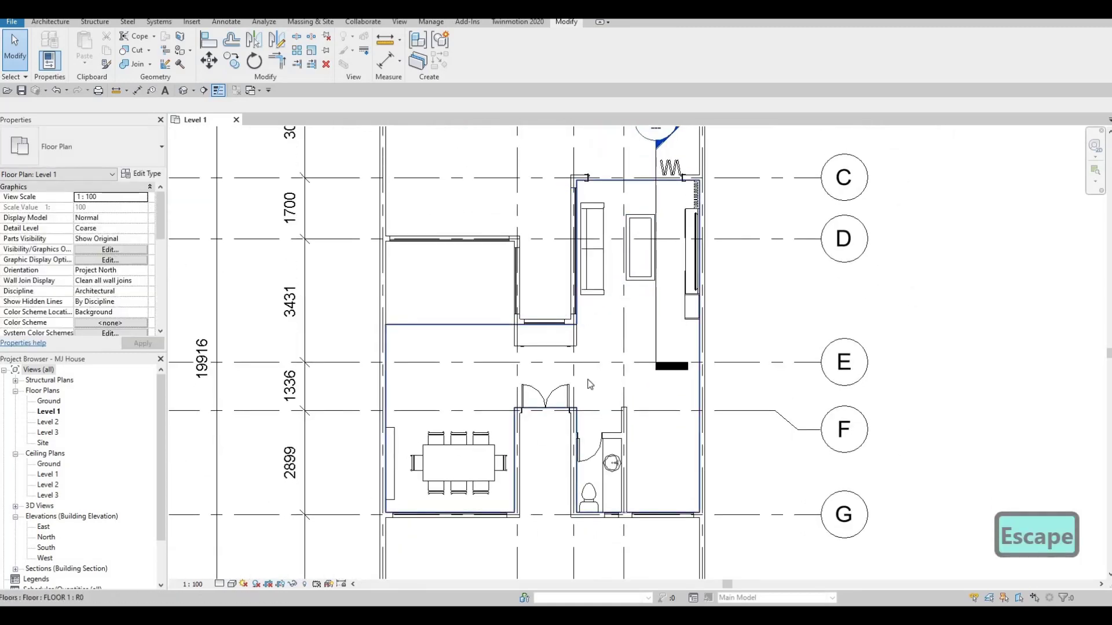
pyautogui.moveTo(572, 341); pyautogui.dragTo(572, 326, button='middle')
pyautogui.moveTo(589, 398); pyautogui.dragTo(569, 352, button='middle')
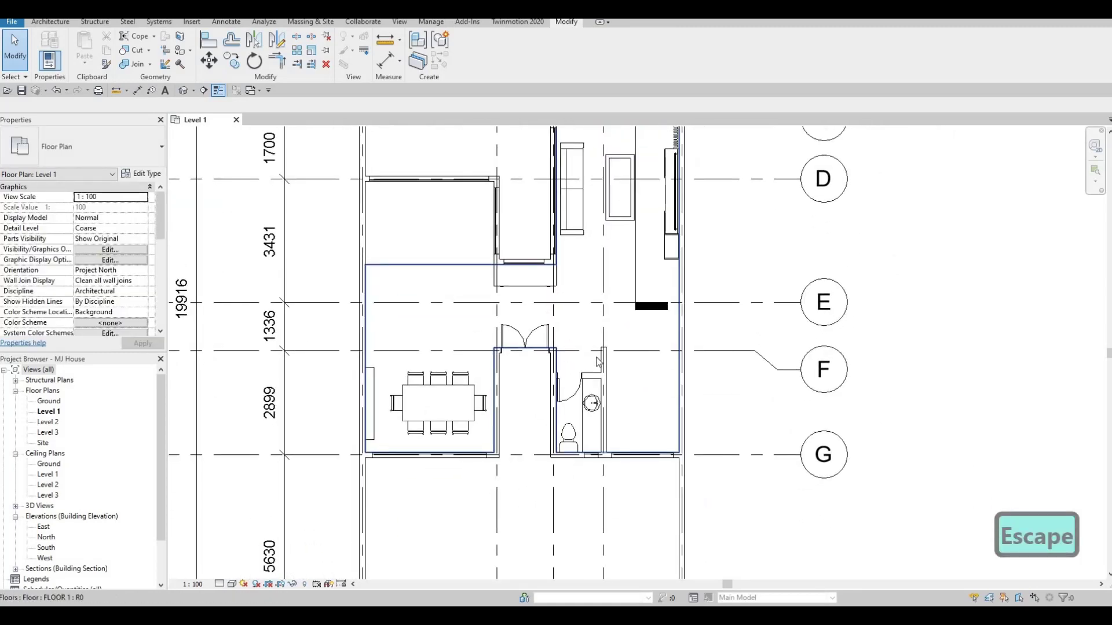
pyautogui.scroll(1, 603, 361)
pyautogui.moveTo(503, 320); pyautogui.dragTo(492, 340, button='middle')
pyautogui.scroll(-3, 493, 340)
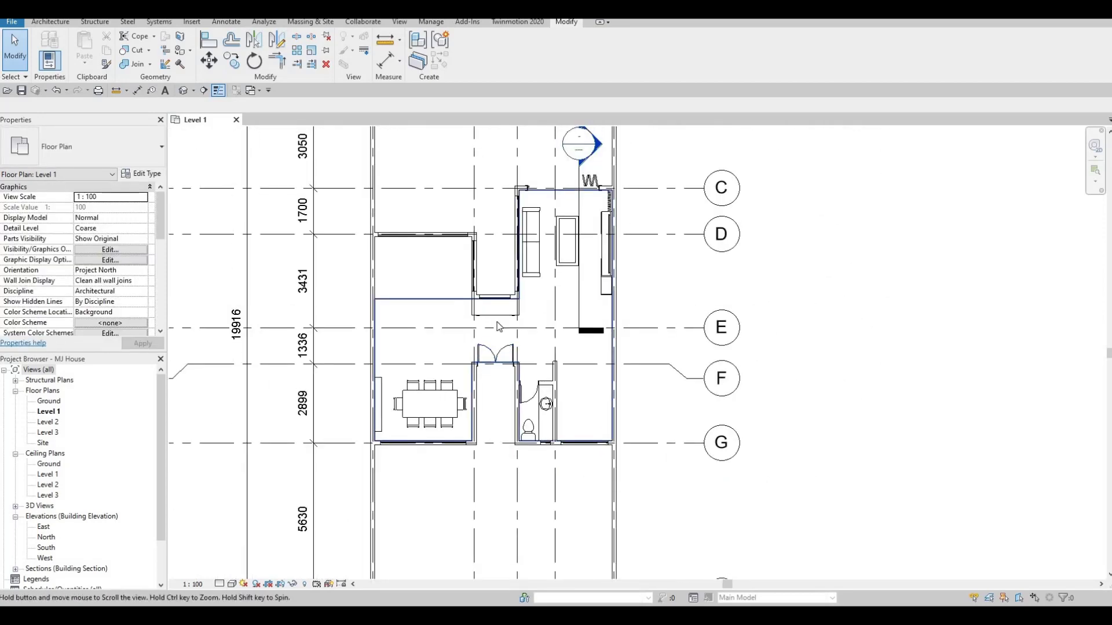
pyautogui.moveTo(484, 252)
pyautogui.mouseDown(button='middle')
pyautogui.moveTo(485, 333)
pyautogui.moveTo(491, 267)
pyautogui.mouseUp(button='middle')
pyautogui.scroll(-1, 490, 266)
pyautogui.moveTo(488, 322); pyautogui.dragTo(484, 353, button='middle')
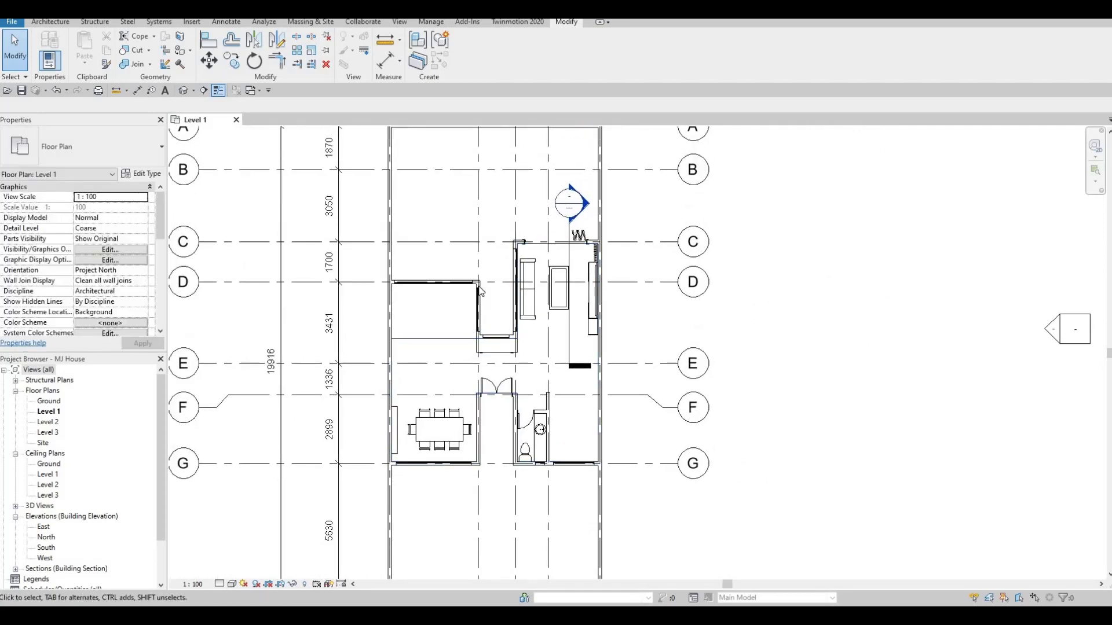
pyautogui.moveTo(532, 201); pyautogui.dragTo(532, 228, button='middle')
pyautogui.moveTo(526, 333)
pyautogui.mouseDown(button='middle')
pyautogui.moveTo(544, 140)
pyautogui.moveTo(525, 318)
pyautogui.mouseUp(button='middle')
pyautogui.scroll(-1, 543, 140)
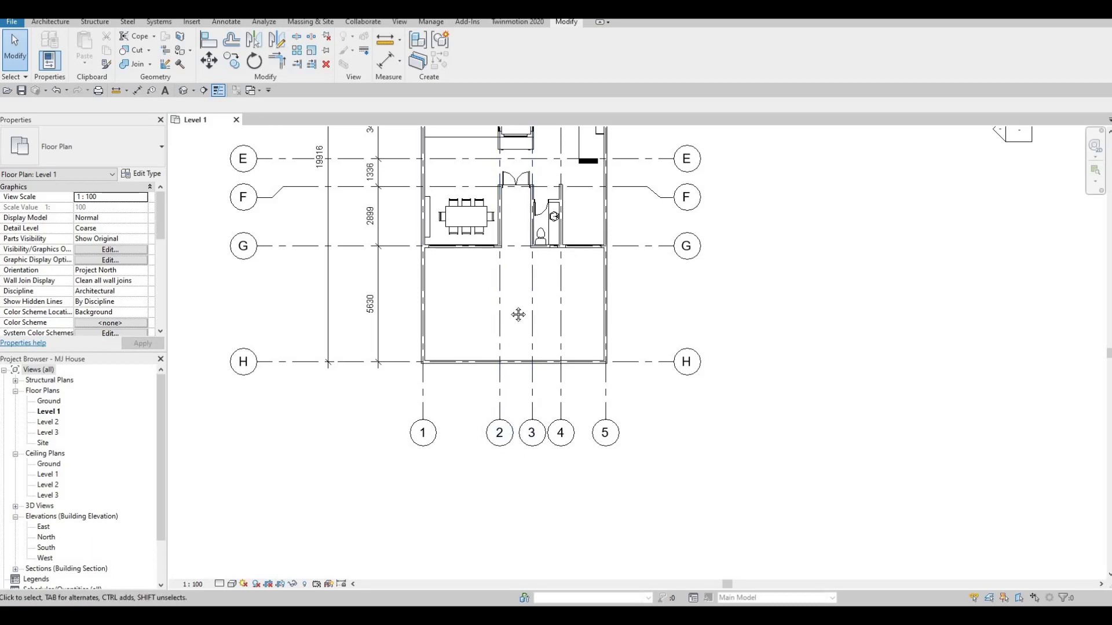
pyautogui.moveTo(419, 265); pyautogui.dragTo(410, 274, button='middle')
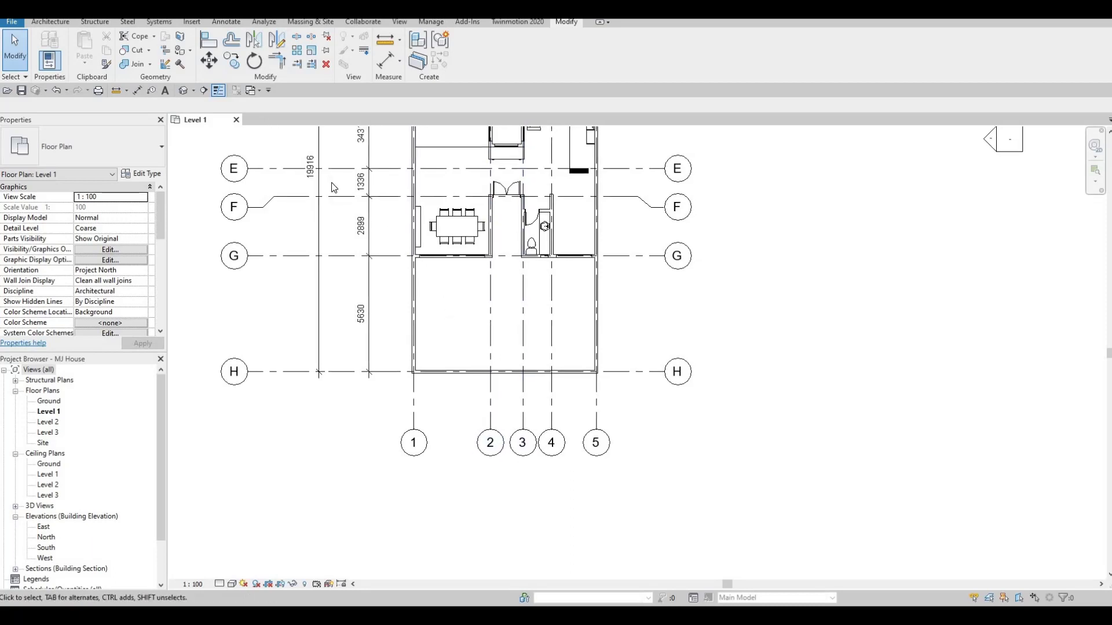
# Open the Ground floor plan and start a new floor boundary sketch there.
pyautogui.doubleClick(50, 401)
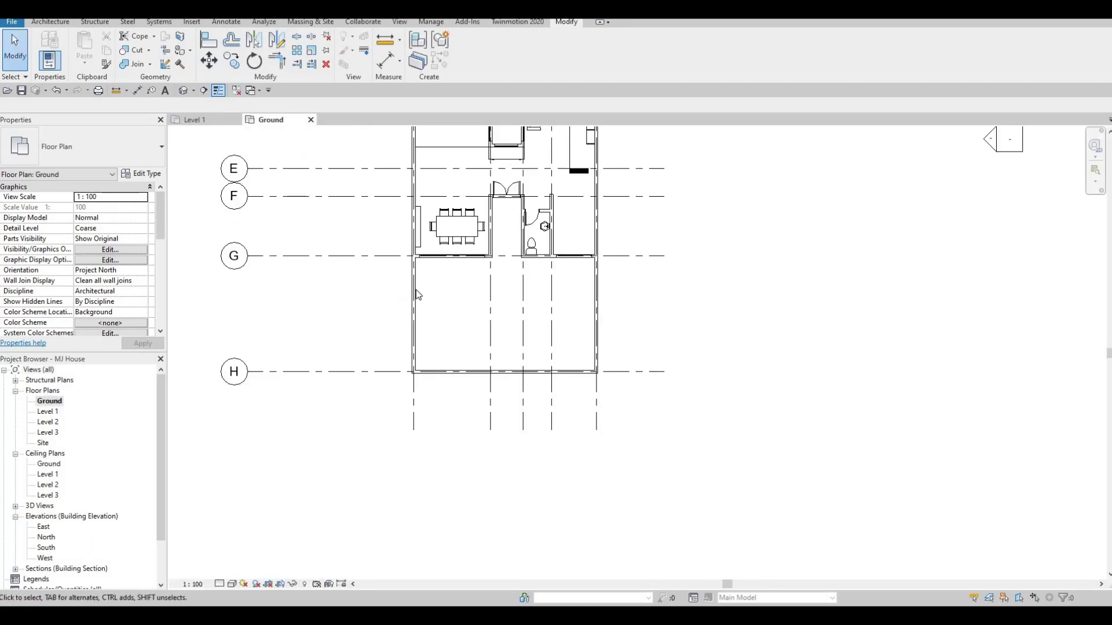
pyautogui.click(51, 23)
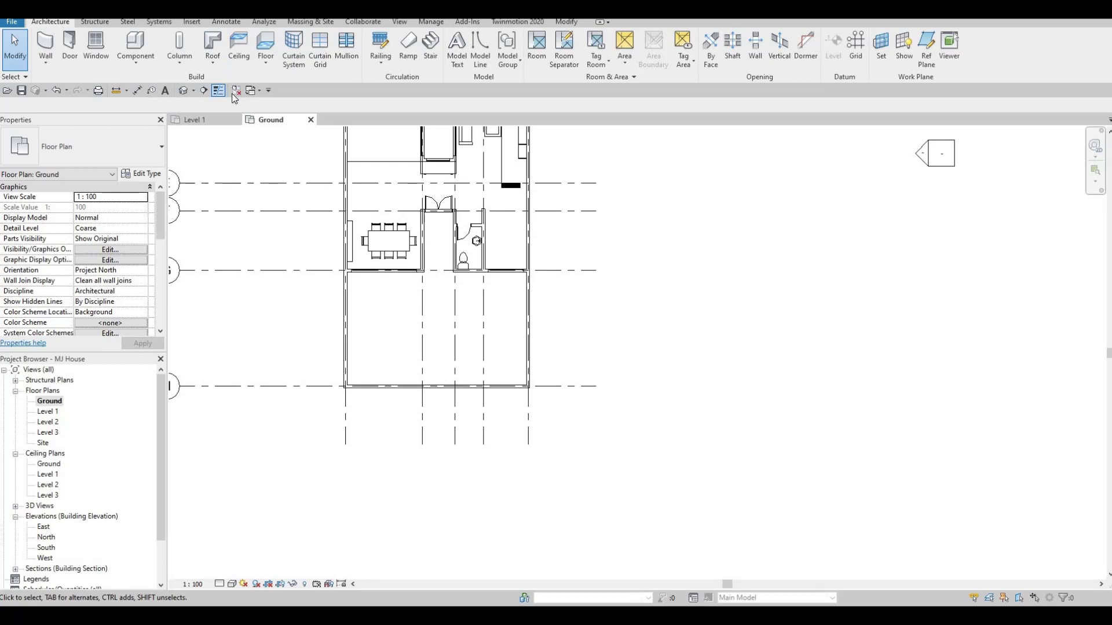
pyautogui.click(267, 47)
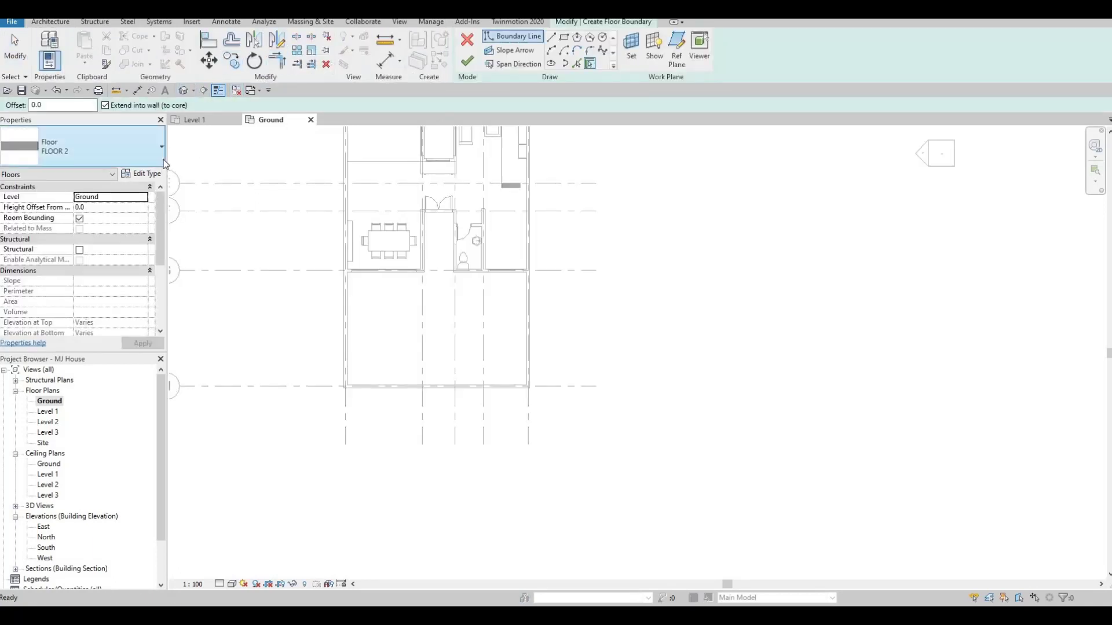
# Duplicate the FLOOR 2 floor type as FLOOR 3 and use it for the new floor.
pyautogui.click(149, 179)
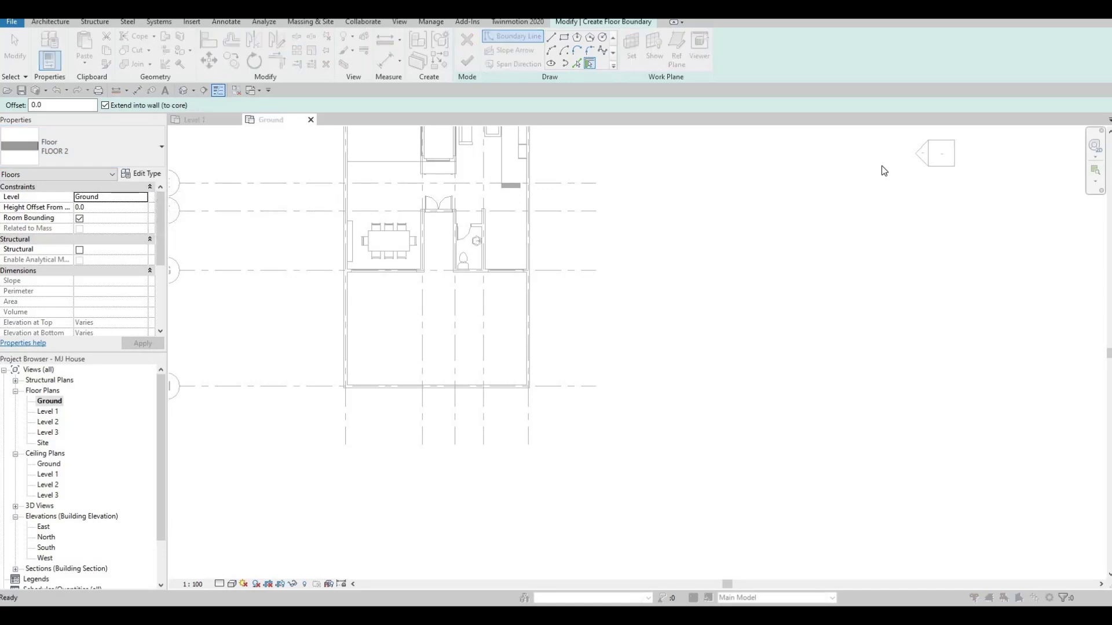
pyautogui.click(845, 173)
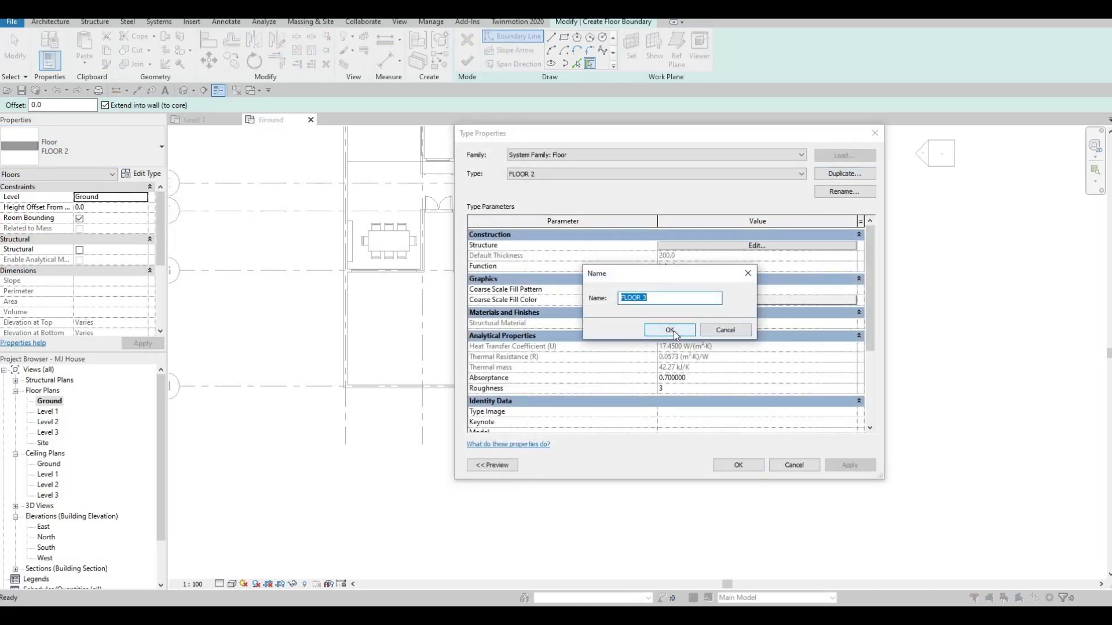
pyautogui.click(671, 330)
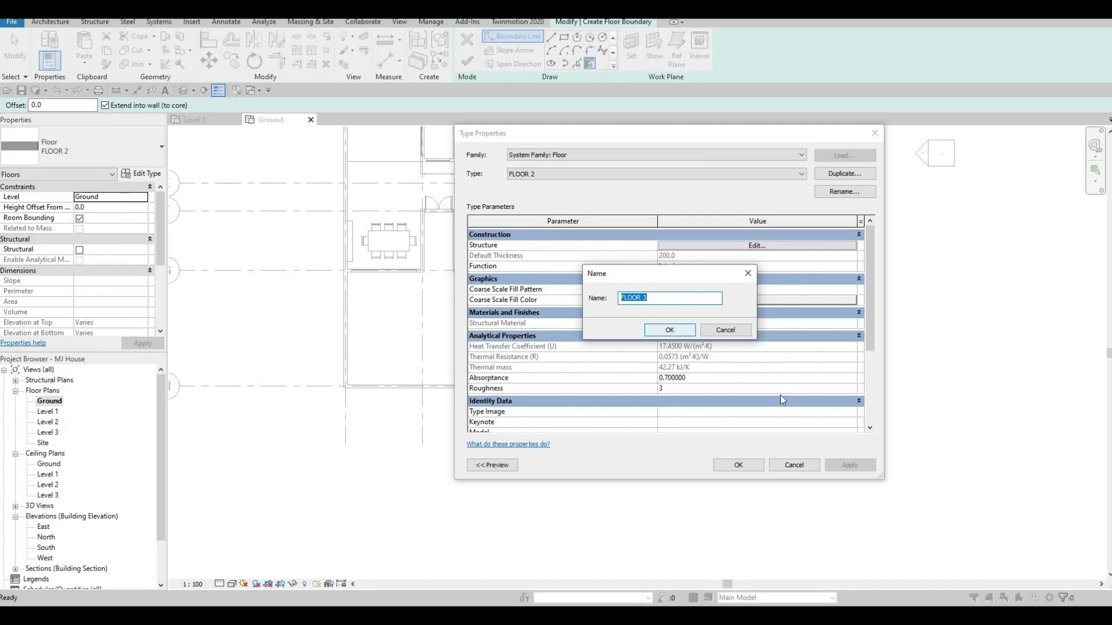
pyautogui.click(737, 465)
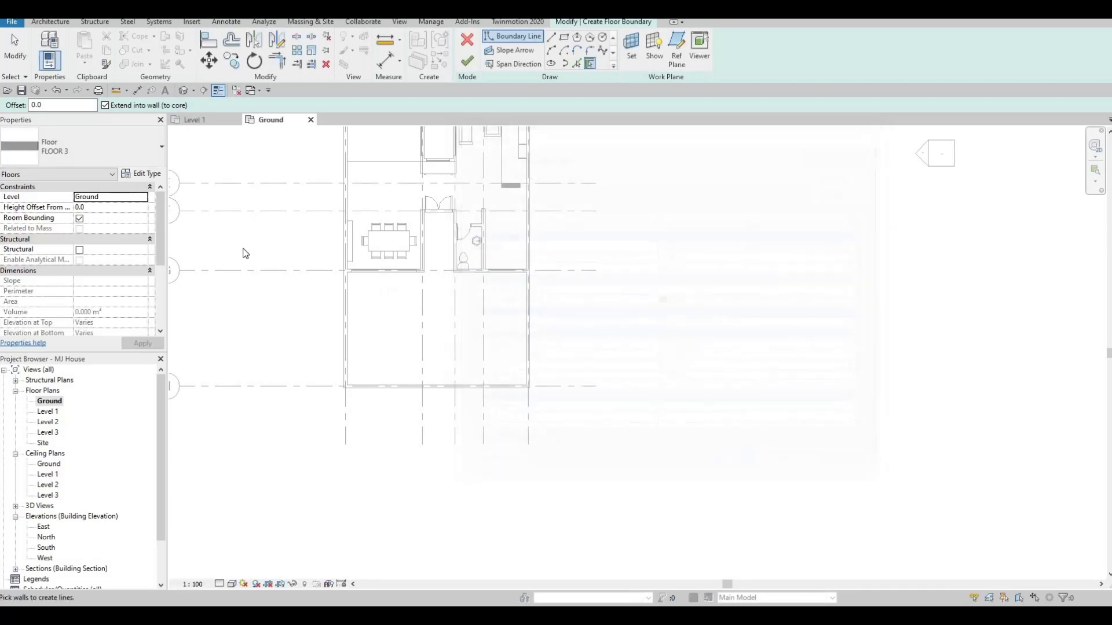
# Change the structure layer material of the FLOOR 3 type to Grass from the AEC Materials library.
pyautogui.click(142, 174)
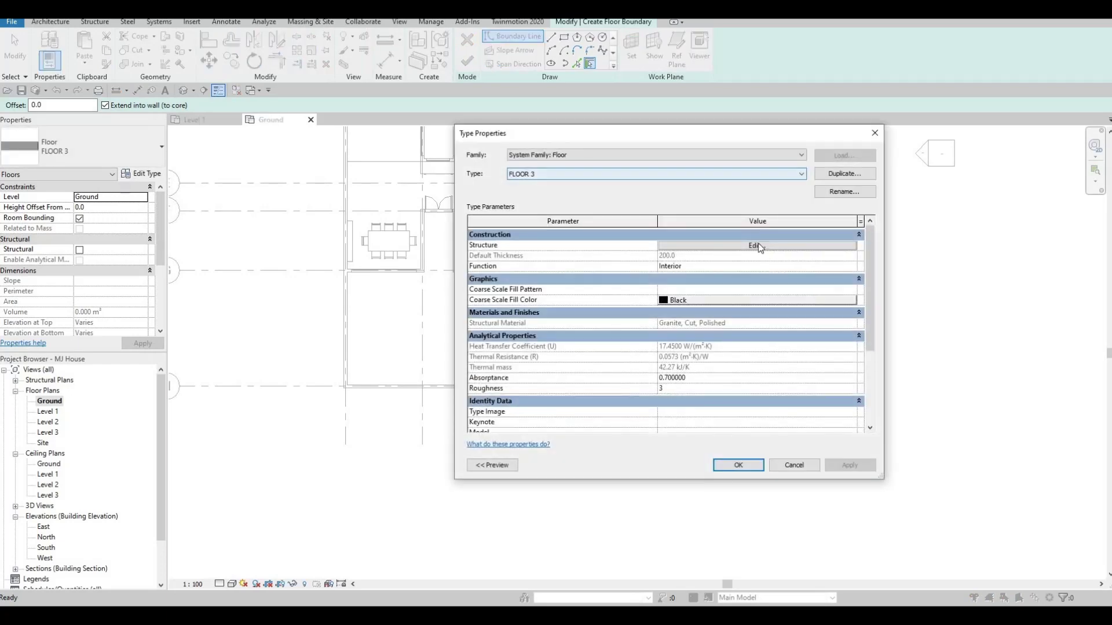
pyautogui.click(758, 244)
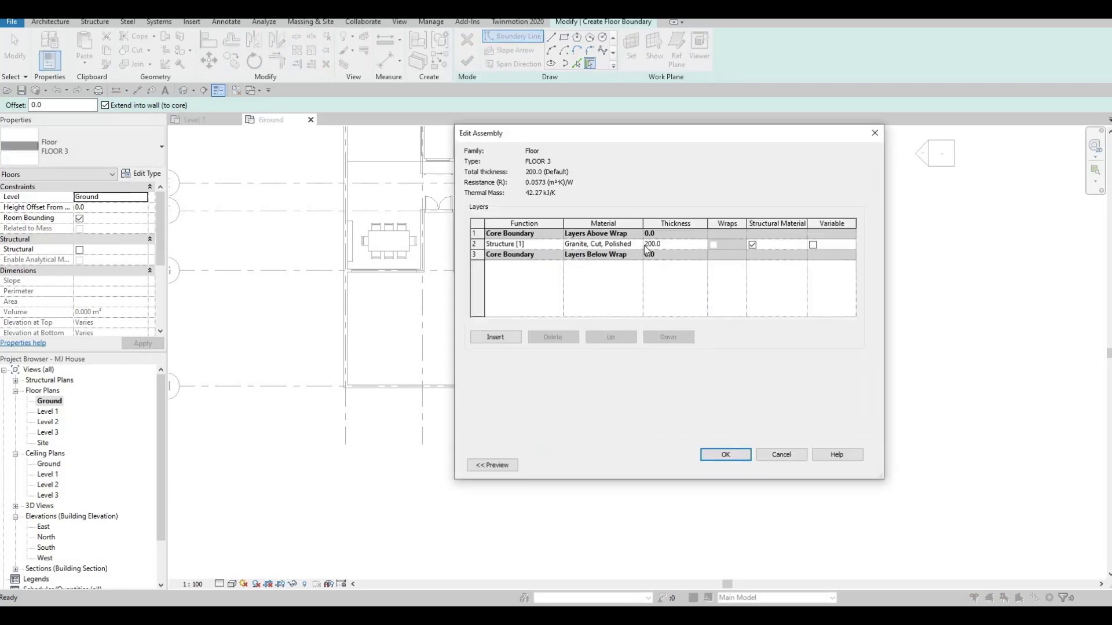
pyautogui.click(639, 244)
pyautogui.click(637, 243)
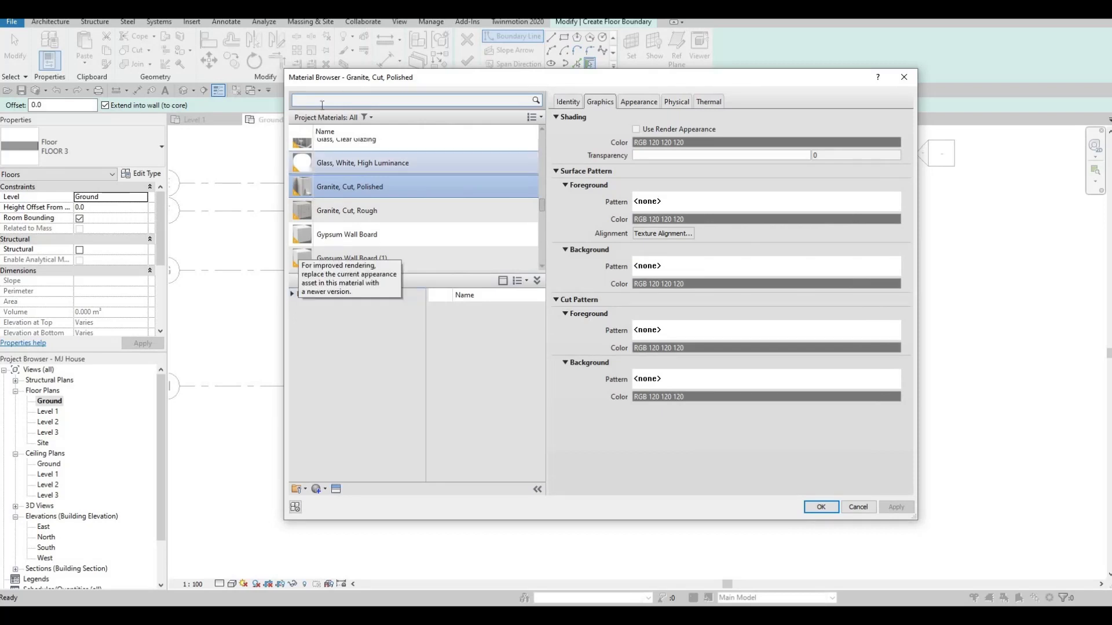
pyautogui.scroll(1, 313, 249)
pyautogui.write('grass')
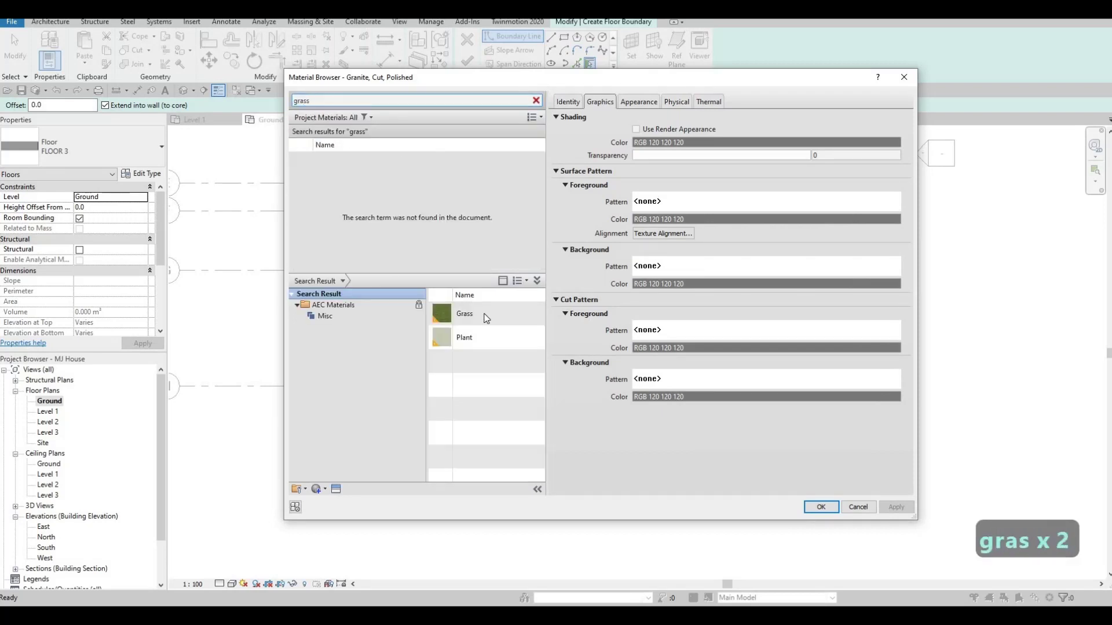
pyautogui.click(527, 314)
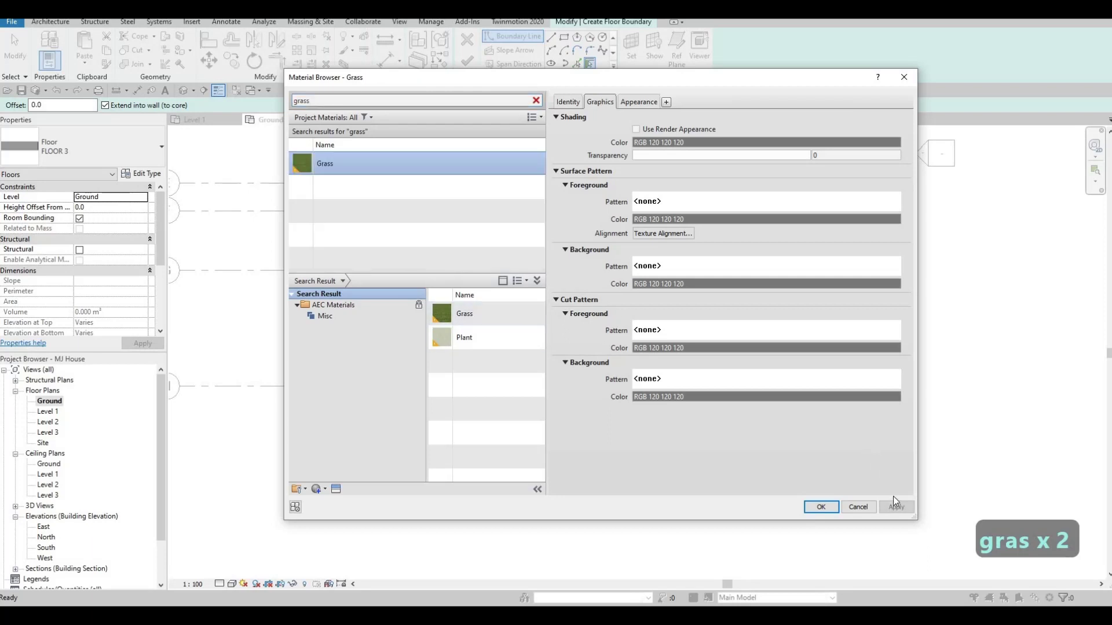
pyautogui.click(821, 508)
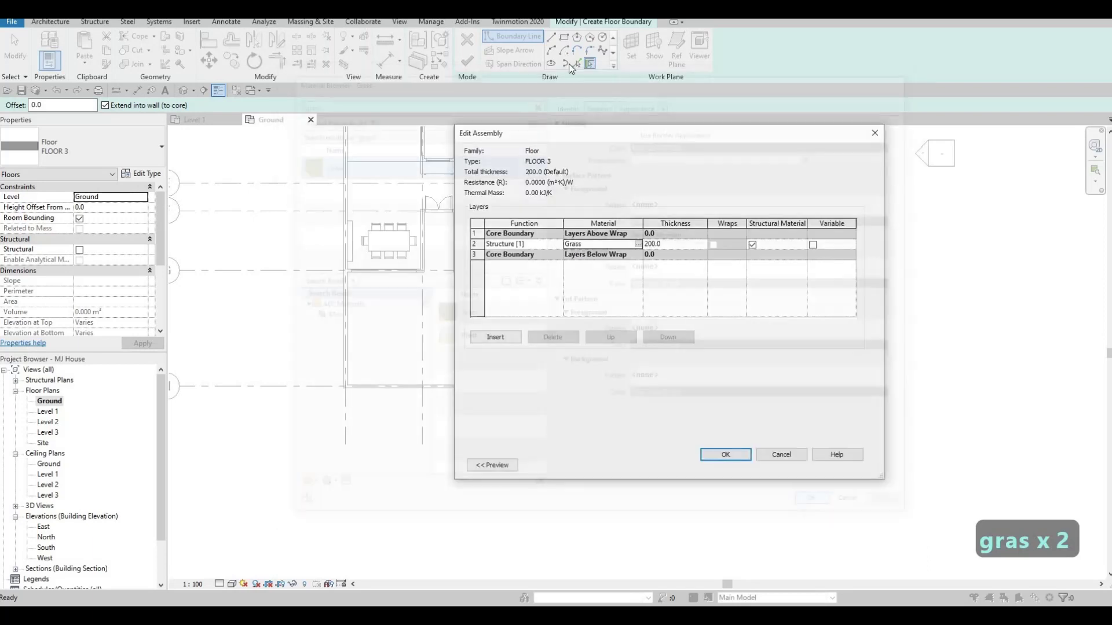
pyautogui.click(725, 455)
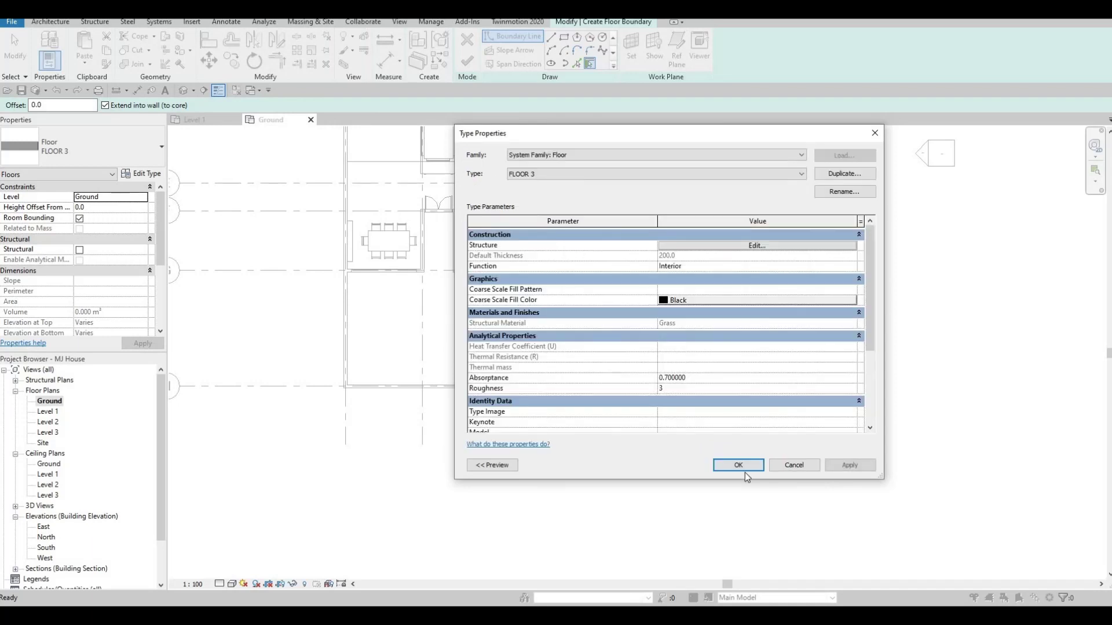
pyautogui.click(736, 460)
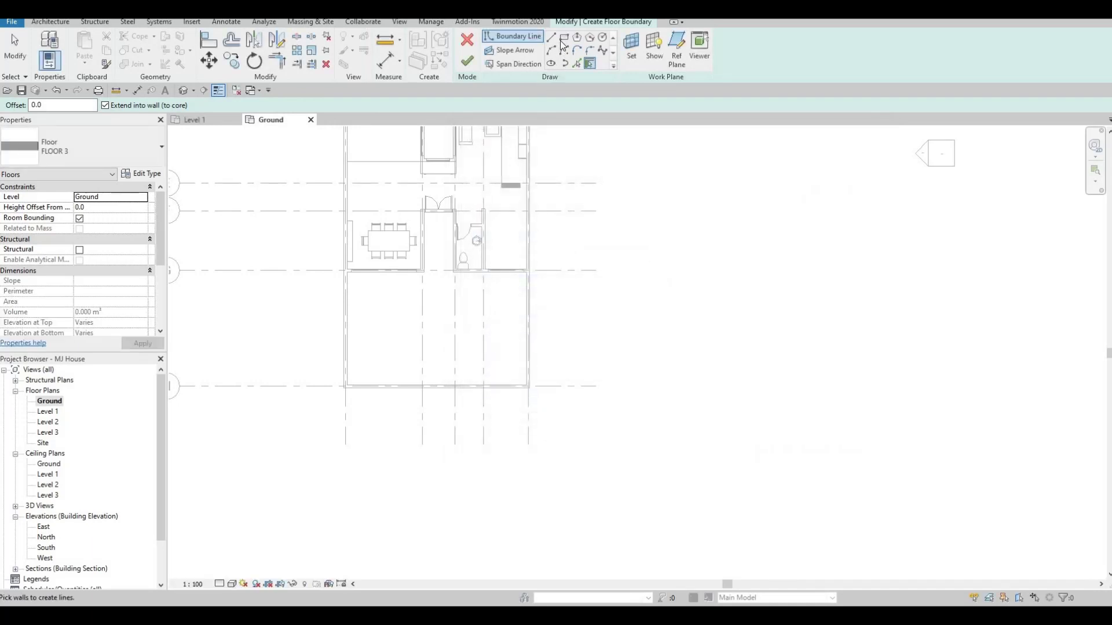
# Sketch a rectangular floor boundary about 3491 mm wide in the open area between grids G and H, from the exterior wall to grid 3.
pyautogui.click(564, 38)
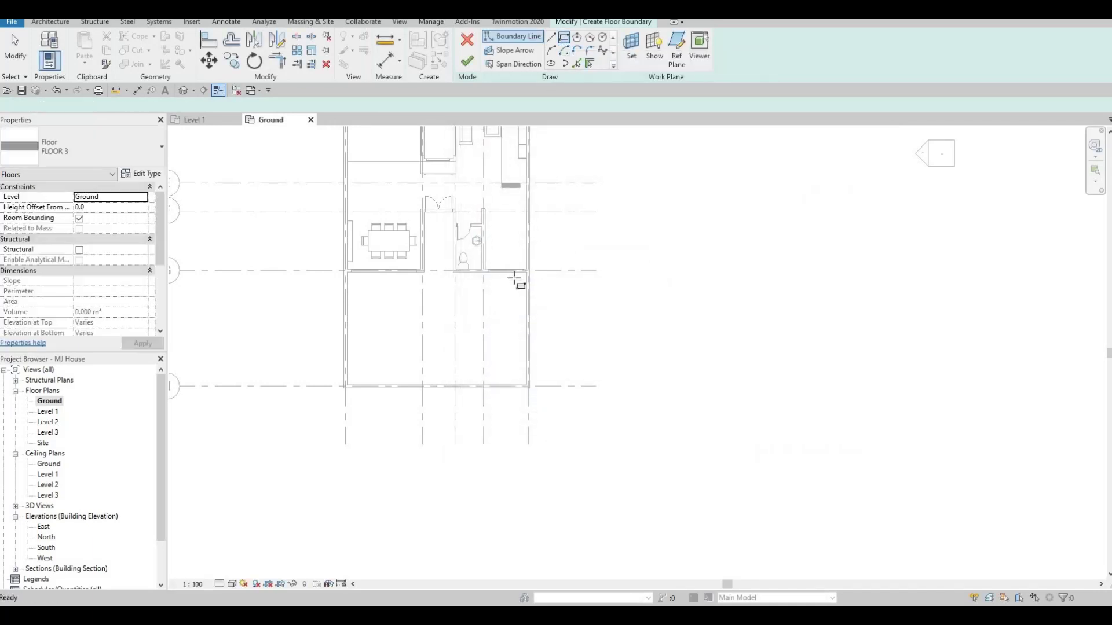
pyautogui.scroll(1, 534, 273)
pyautogui.scroll(1, 534, 273)
pyautogui.click(534, 272)
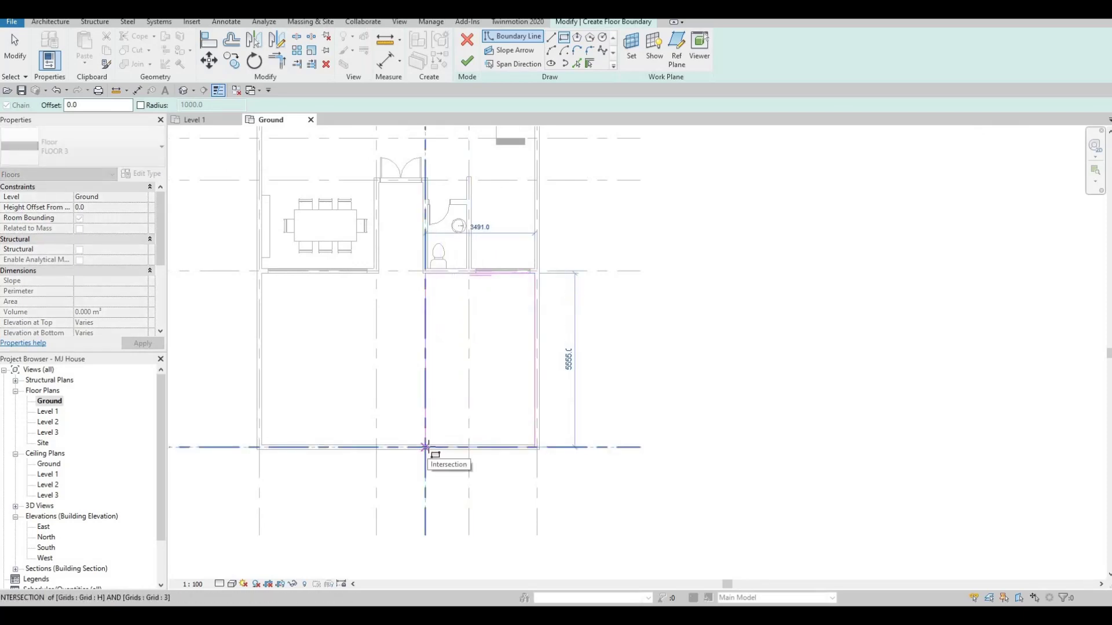
pyautogui.scroll(3, 422, 442)
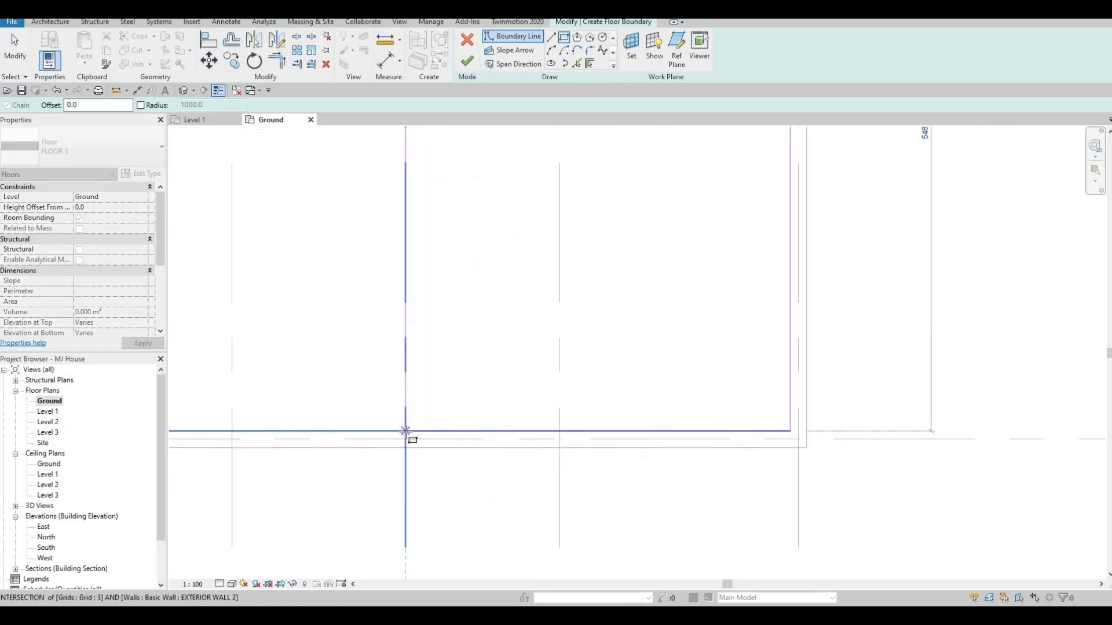
pyautogui.click(443, 307)
pyautogui.scroll(-4, 446, 355)
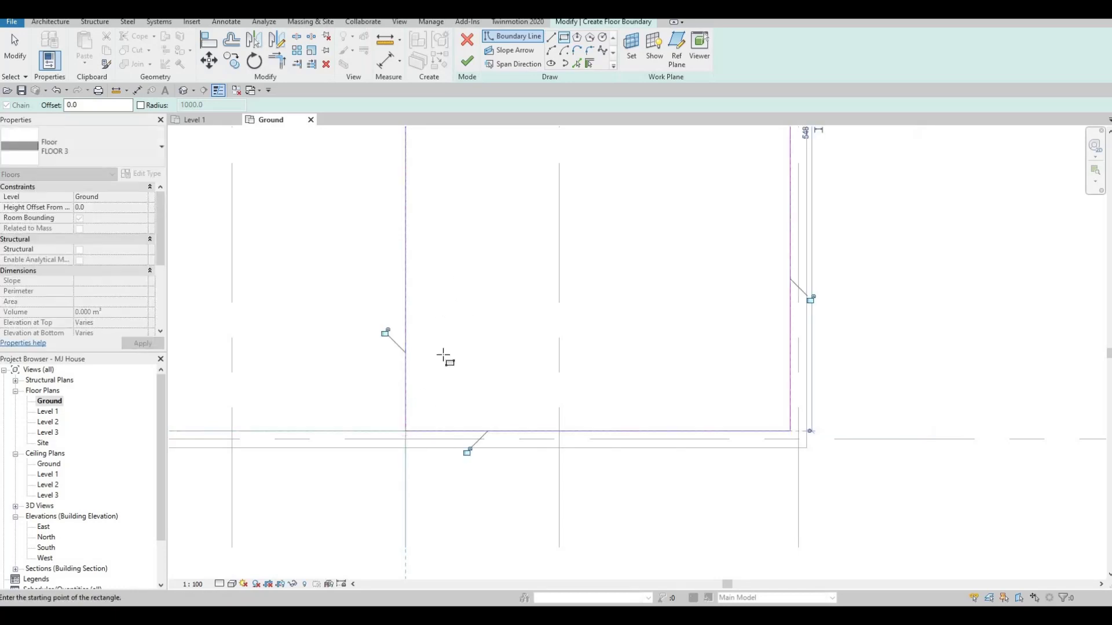
pyautogui.press('Escape')
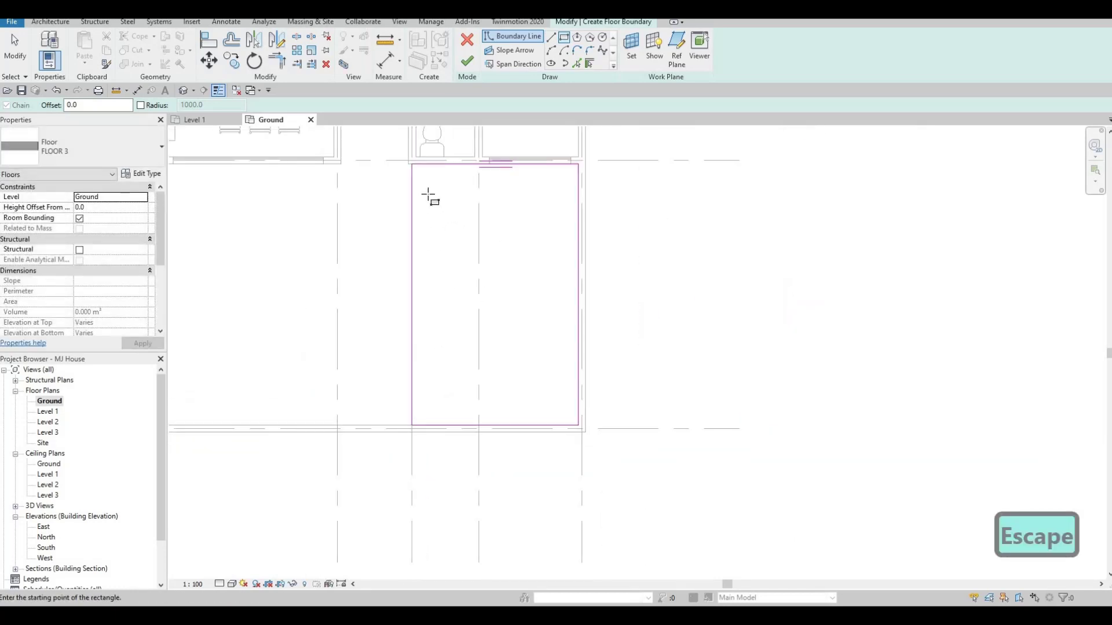
pyautogui.scroll(3, 399, 170)
pyautogui.press('Escape')
pyautogui.press('Escape')
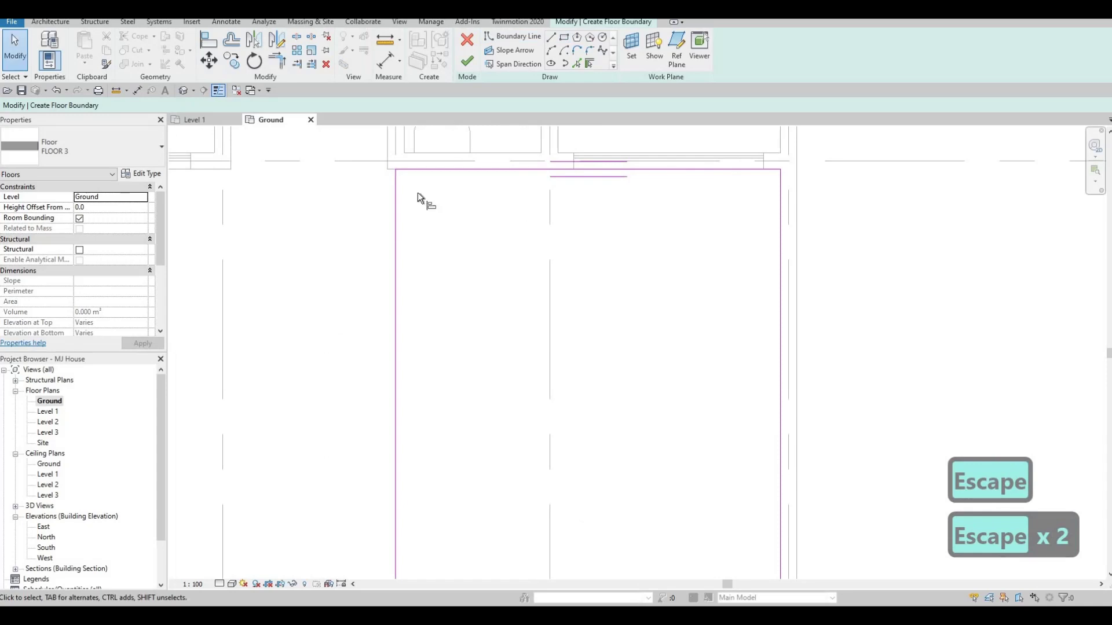
# Align the boundary line on grid 3 with the toilet wall's outer face and finish the grass floor.
pyautogui.press('a')
pyautogui.press('l')
pyautogui.click(388, 179)
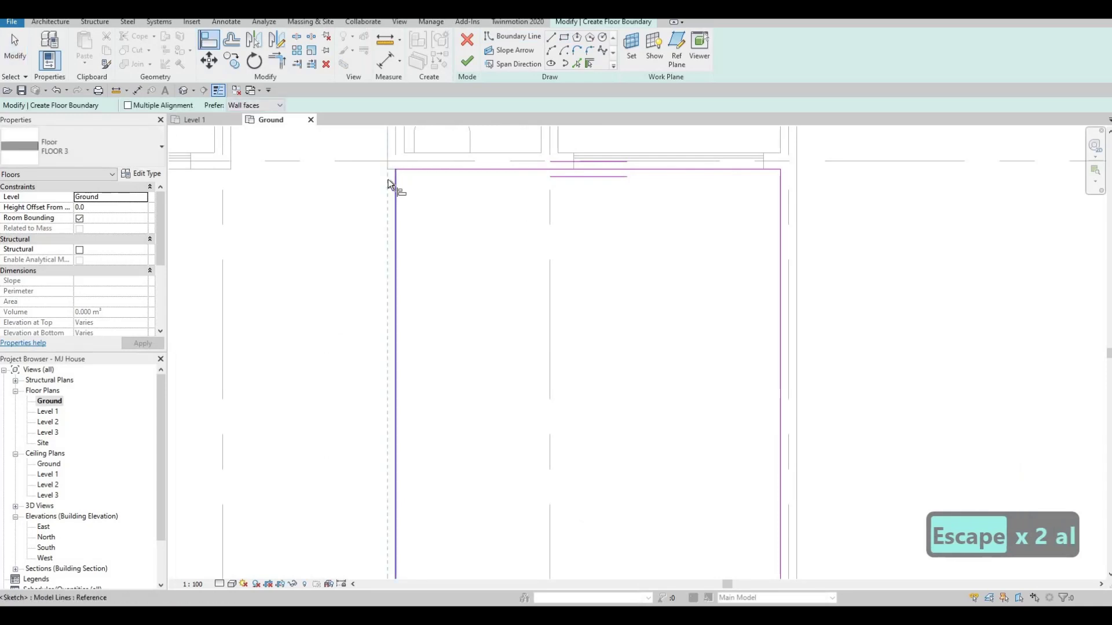
pyautogui.click(387, 179)
pyautogui.scroll(-2, 344, 177)
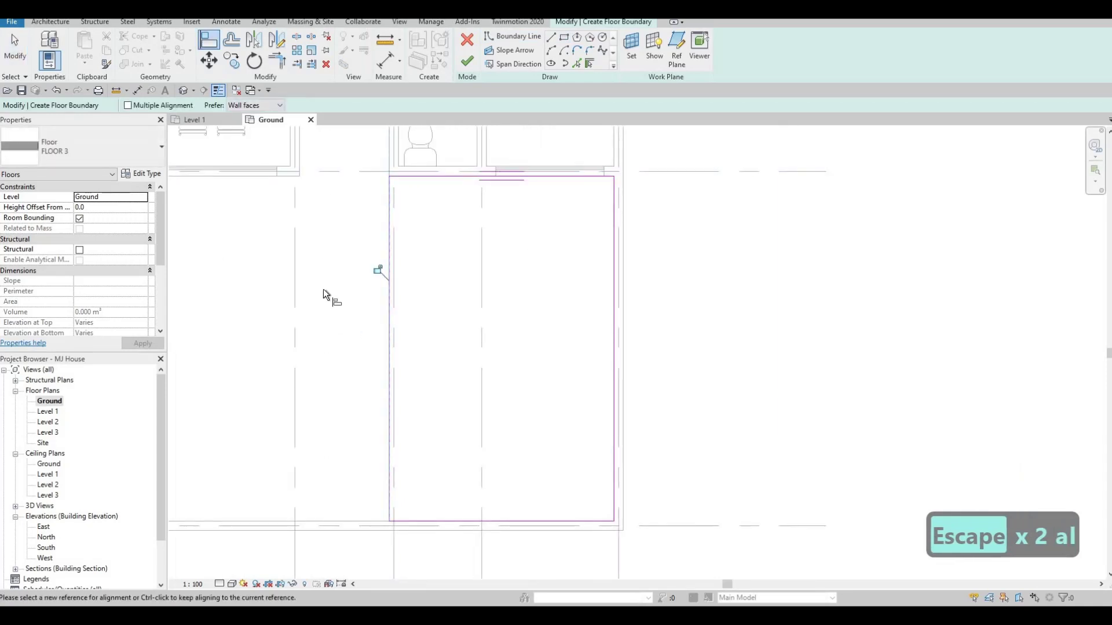
pyautogui.scroll(-2, 306, 206)
pyautogui.moveTo(306, 206); pyautogui.dragTo(311, 309, button='middle')
pyautogui.moveTo(388, 443); pyautogui.dragTo(388, 443, button='middle')
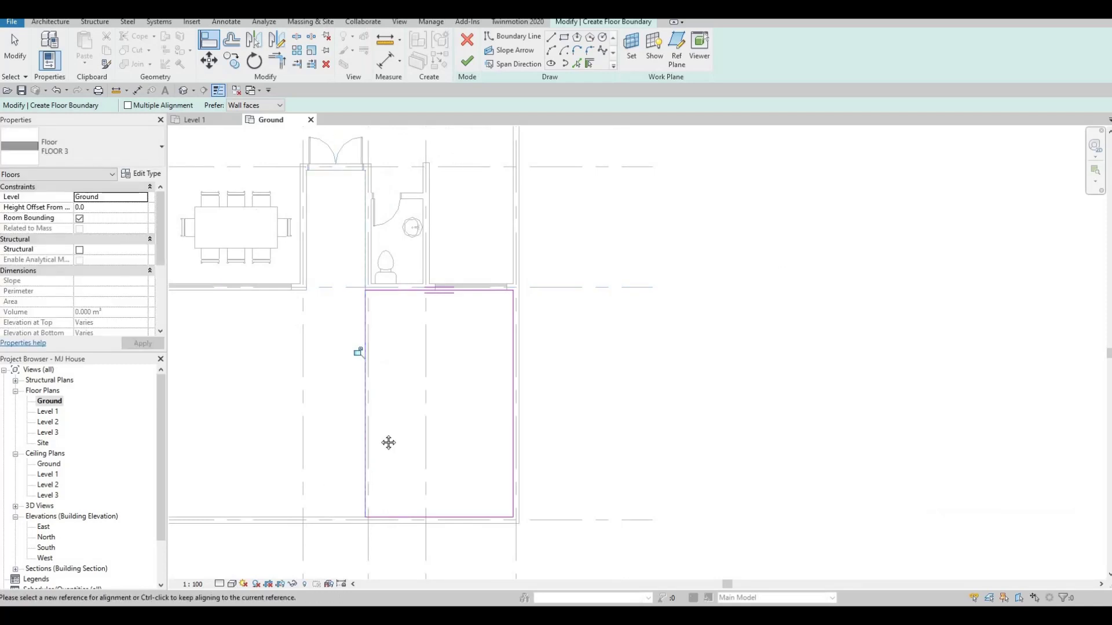
pyautogui.scroll(-2, 404, 408)
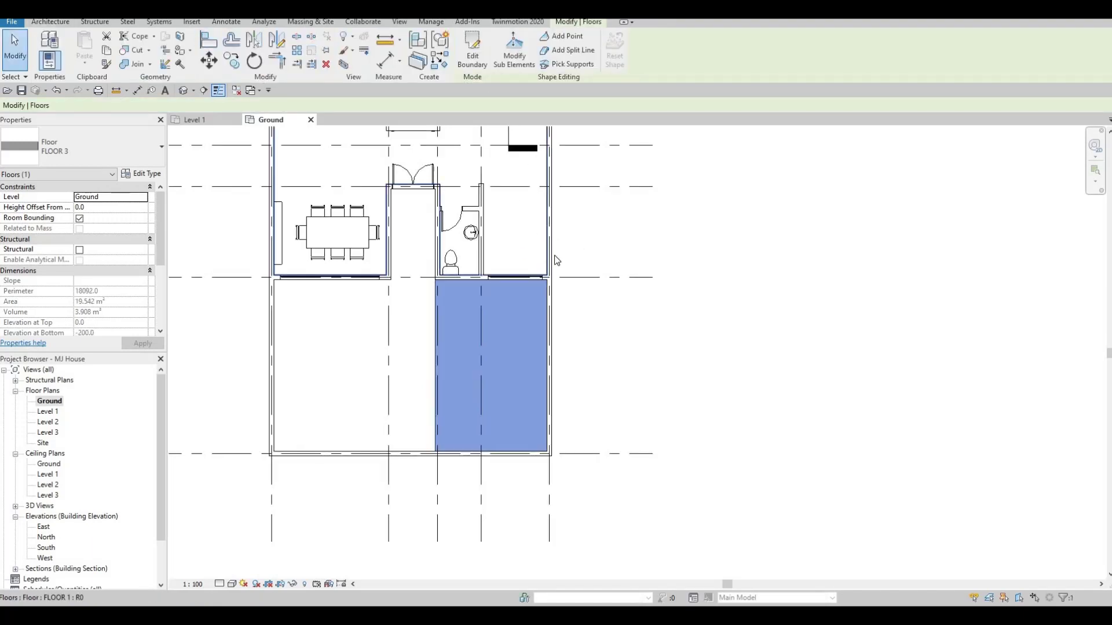
# Start another floor on the Ground plan and duplicate the FLOOR 3 type as FLOOR 4.
pyautogui.moveTo(556, 260); pyautogui.dragTo(569, 306, button='middle')
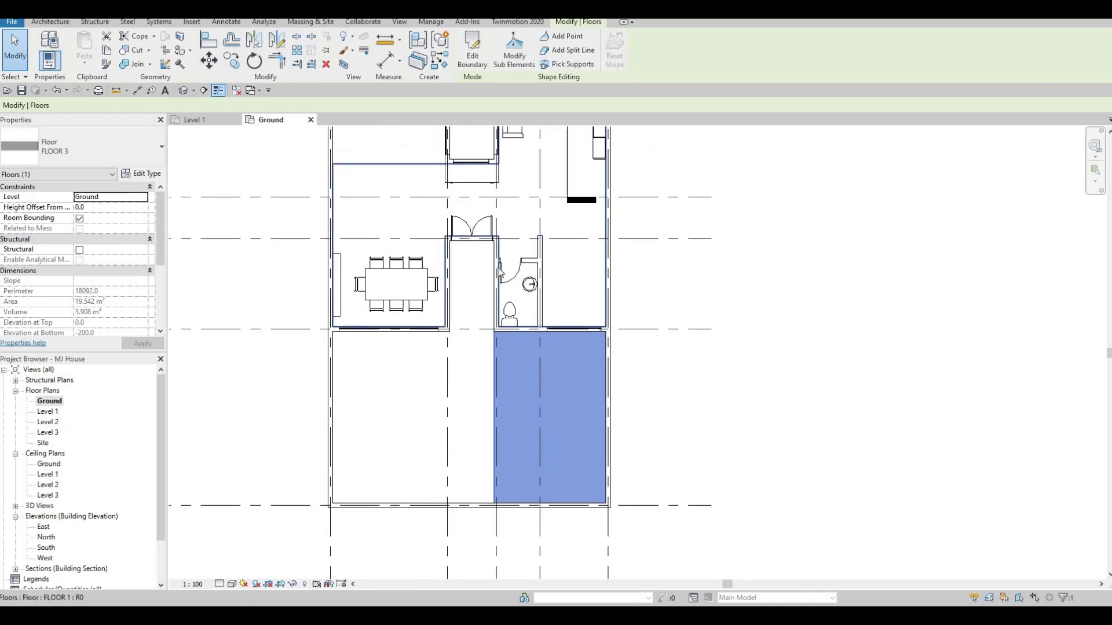
pyautogui.moveTo(500, 272); pyautogui.dragTo(546, 222, button='middle')
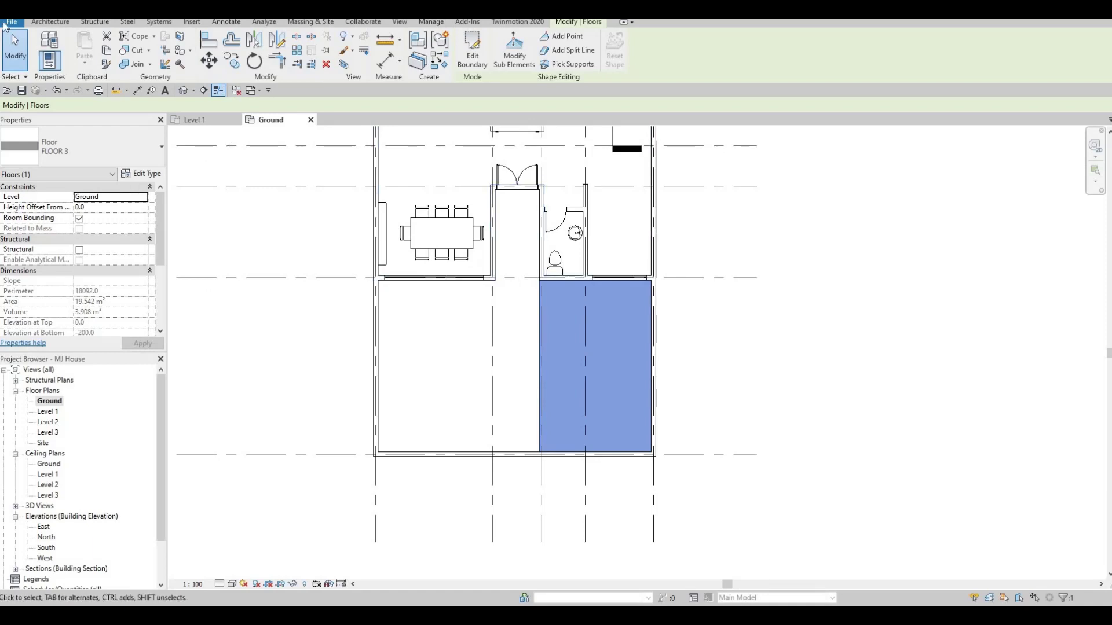
pyautogui.click(51, 22)
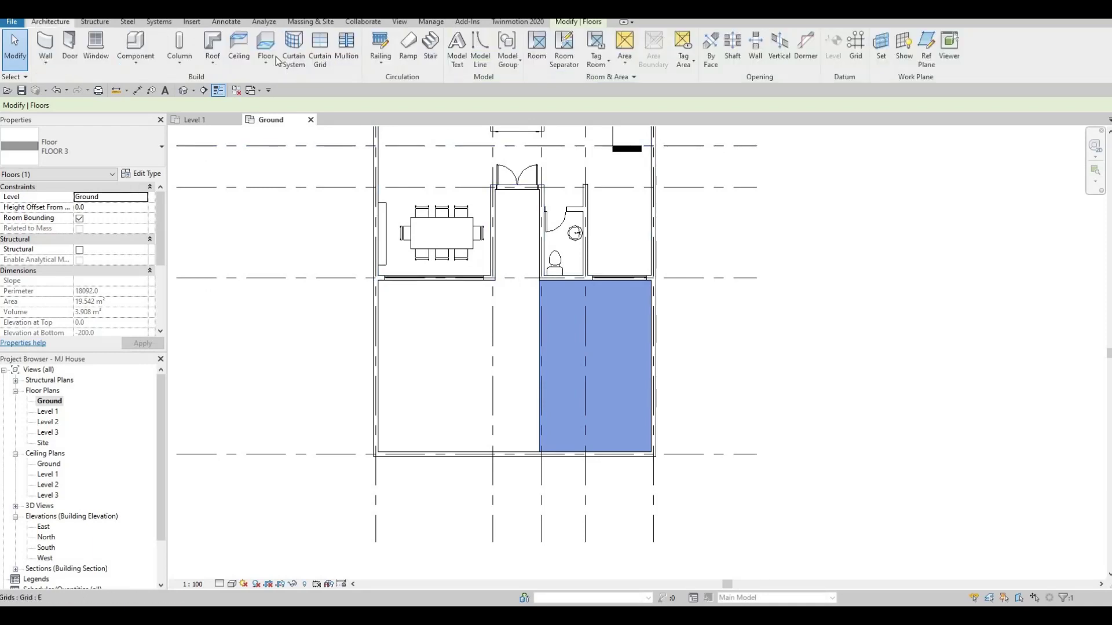
pyautogui.click(268, 46)
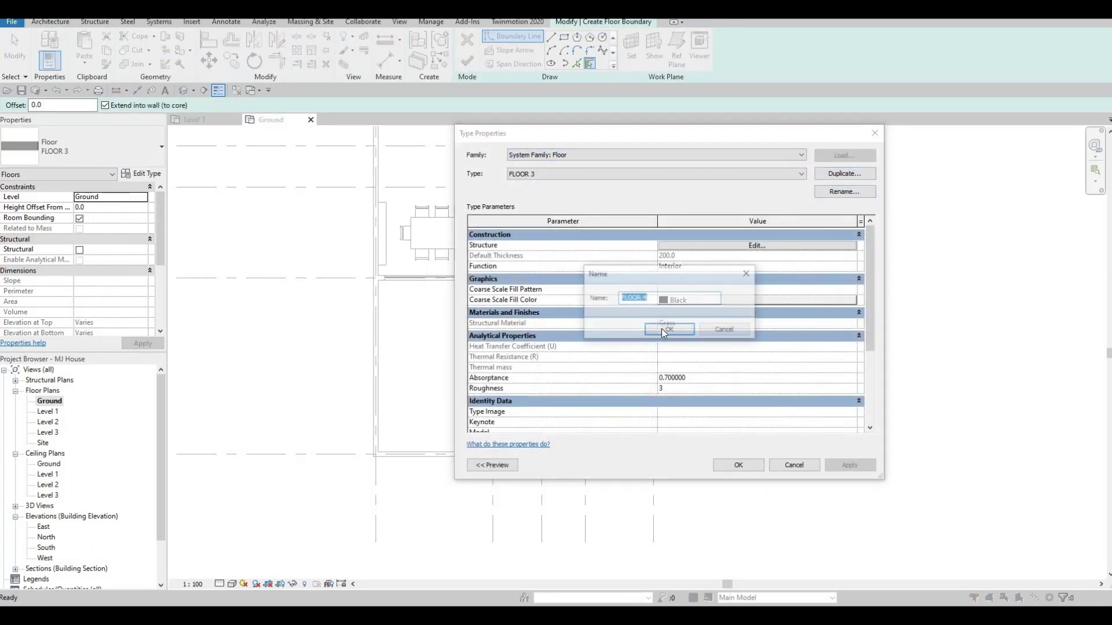
pyautogui.click(666, 329)
# Change the structure layer material of the FLOOR 4 type to Concrete, Broom Finish from the AEC Materials library.
pyautogui.click(663, 246)
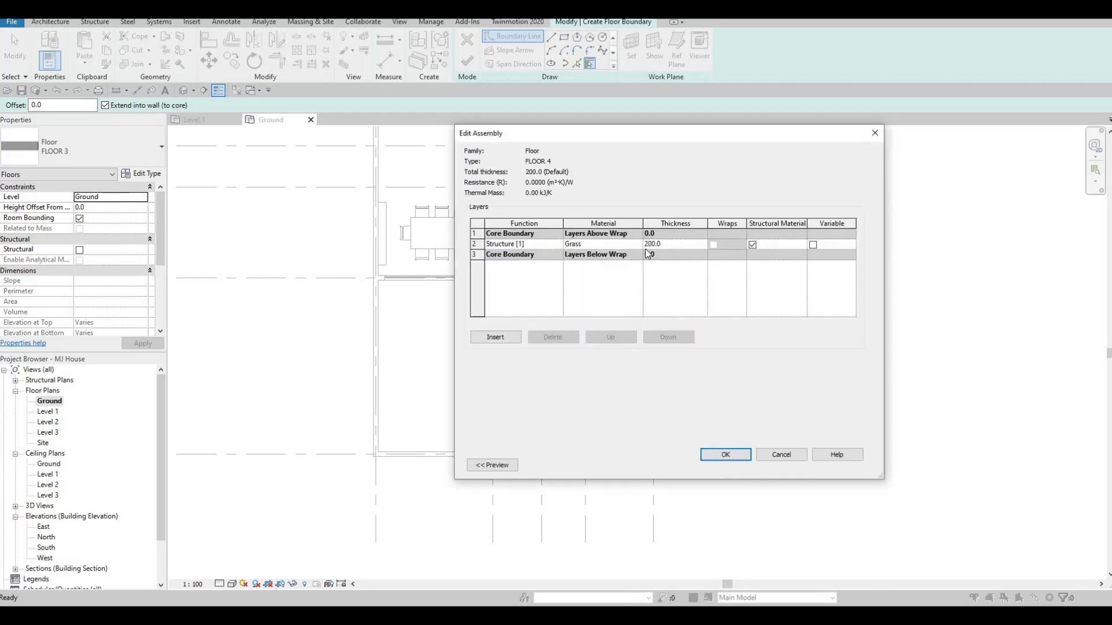
pyautogui.click(640, 244)
pyautogui.click(640, 245)
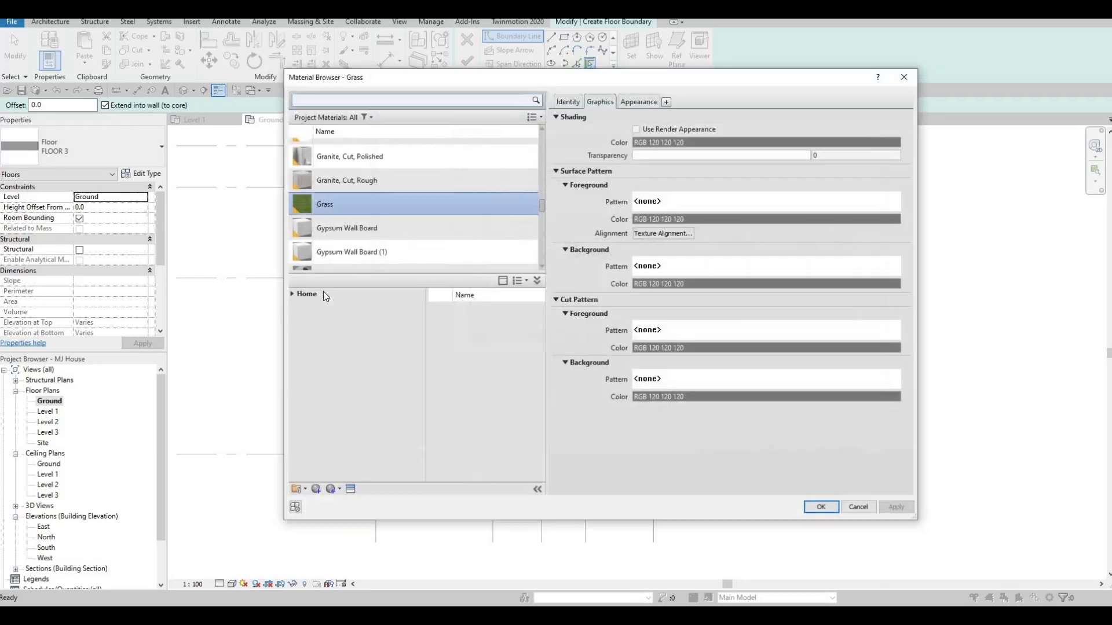
pyautogui.click(291, 294)
pyautogui.click(295, 315)
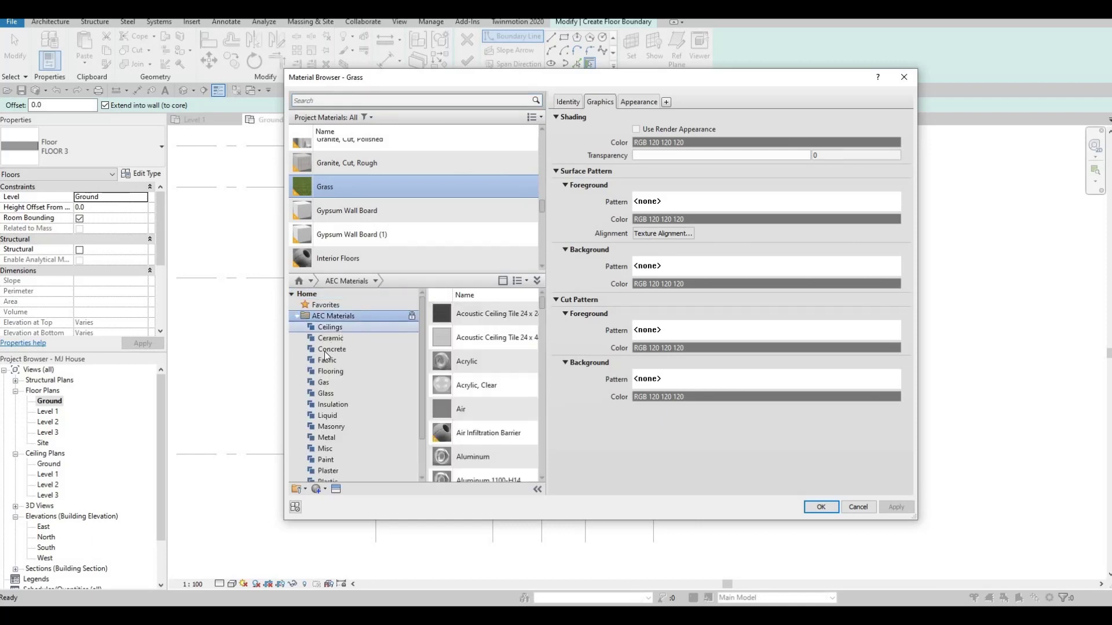
pyautogui.click(328, 350)
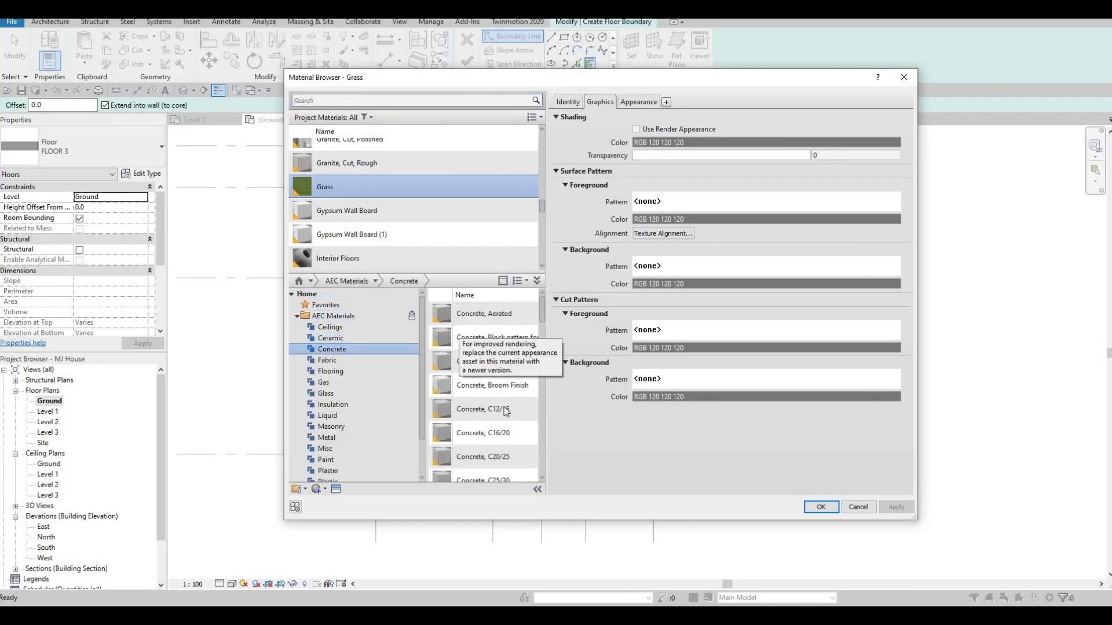
pyautogui.moveTo(526, 337)
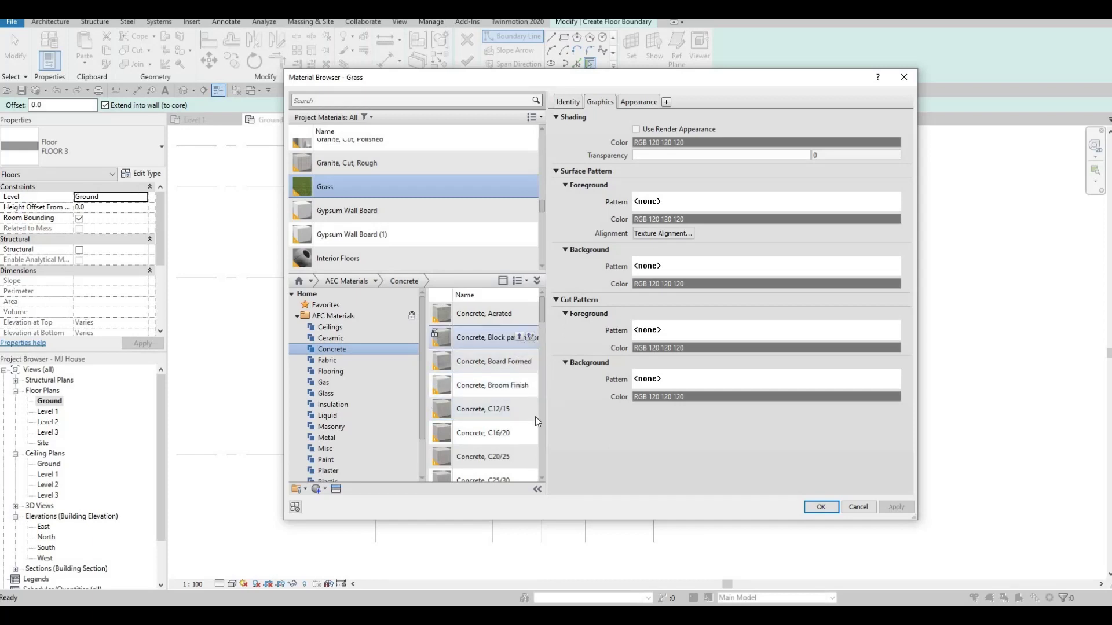
pyautogui.click(518, 385)
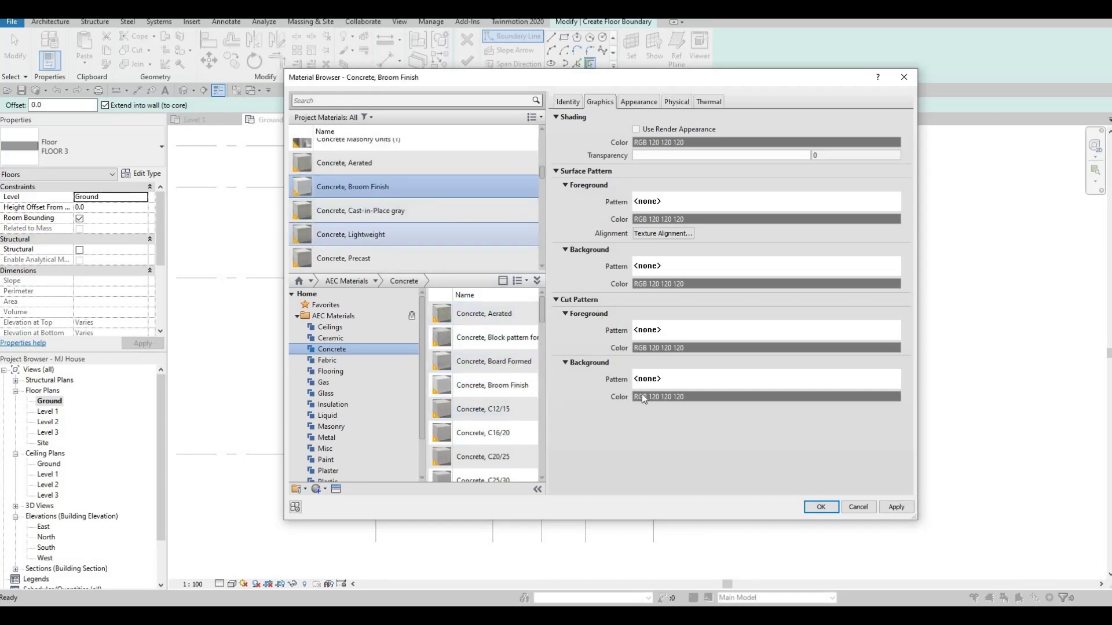
pyautogui.click(891, 502)
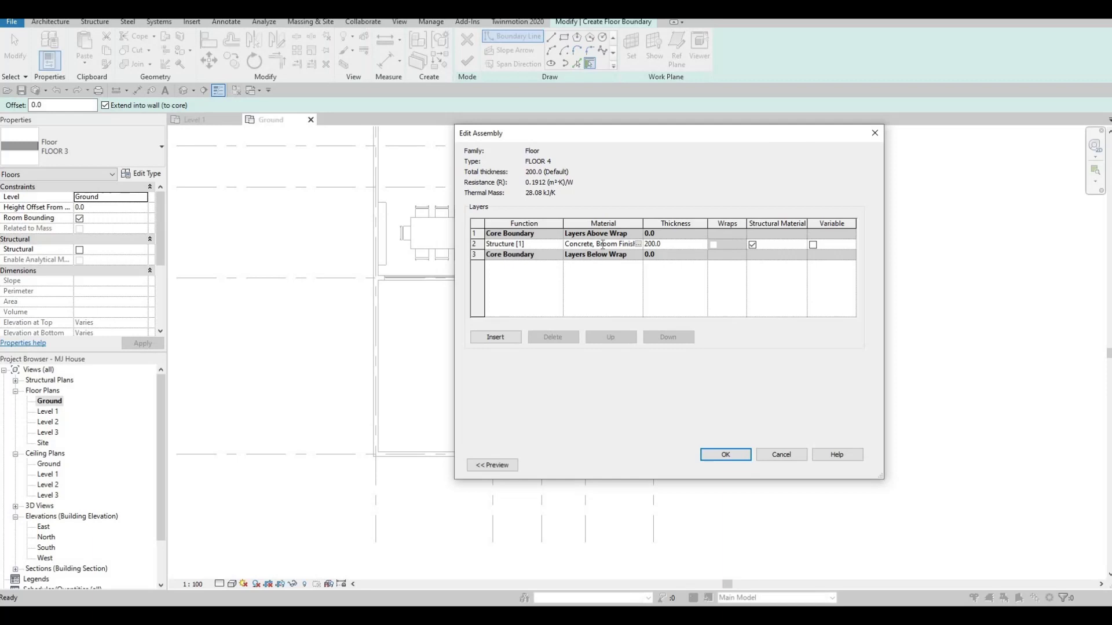
# Copy the FLOOR 4 structure layer's material name and accept the layer assembly and type settings.
pyautogui.hotkey('ctrl', 'a')
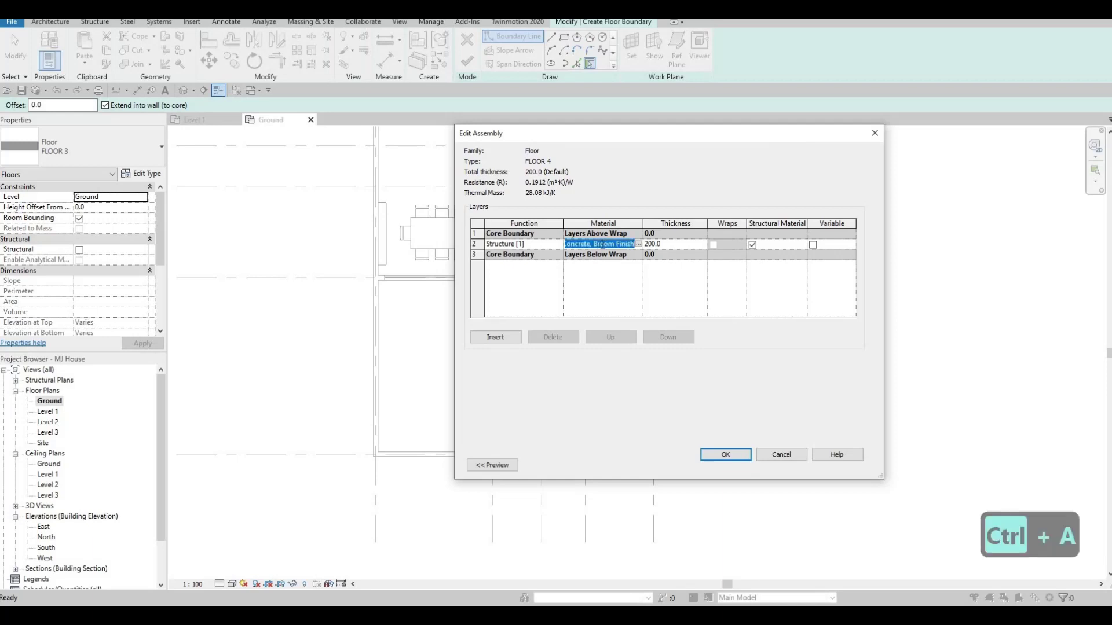
pyautogui.hotkey('ctrl', 'c')
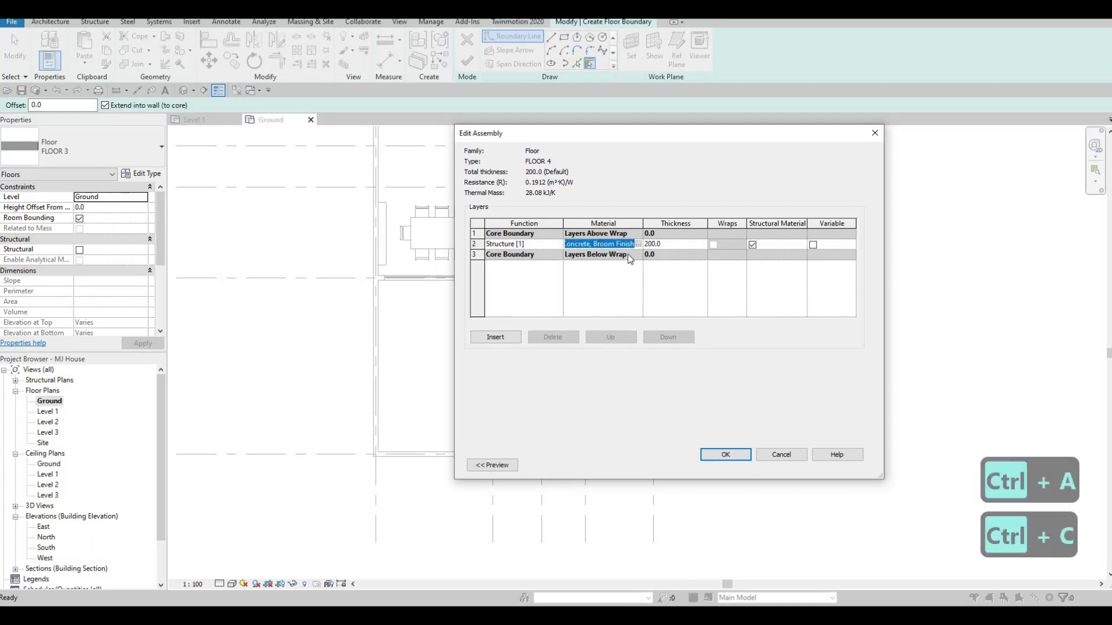
pyautogui.click(726, 455)
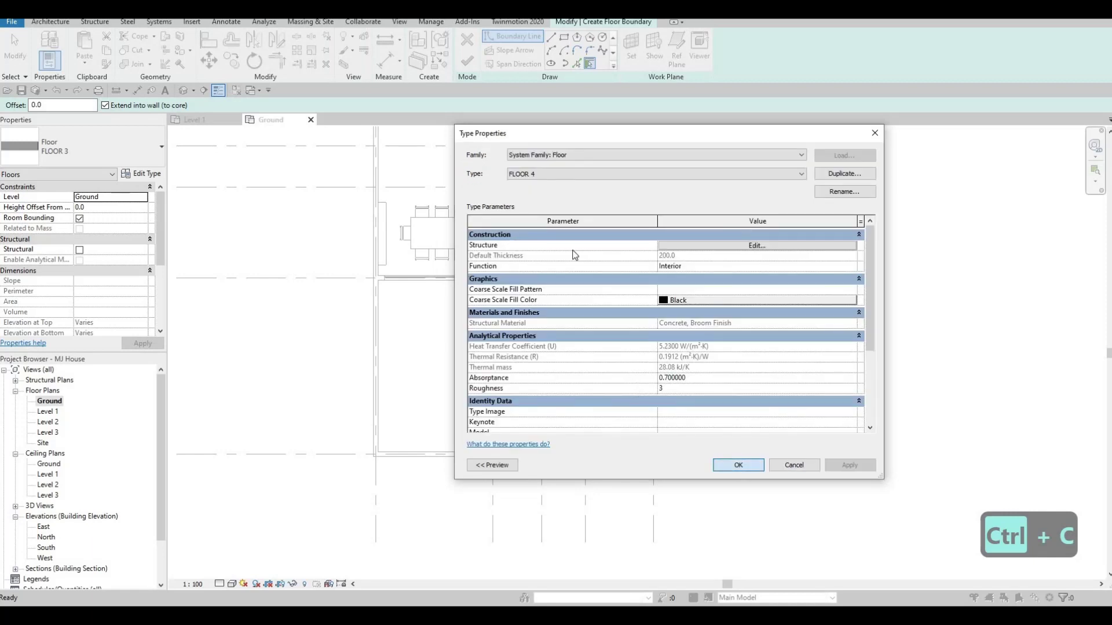
pyautogui.press('Return')
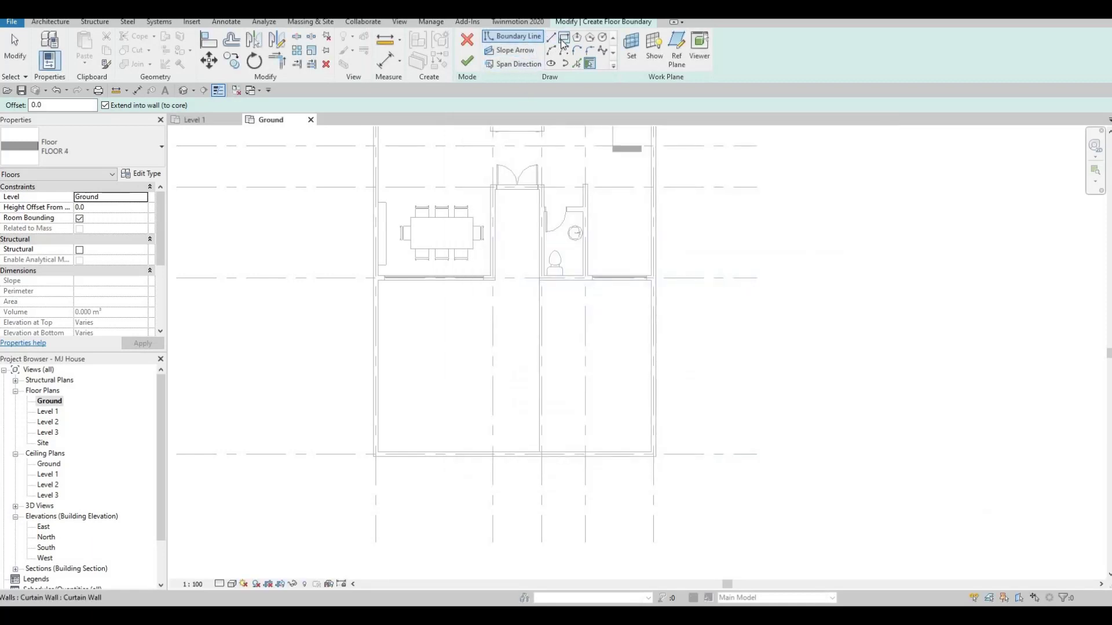
# Sketch a rectangular floor boundary filling the open area between grids G and H from the dining-side exterior wall to the grass floor's edge.
pyautogui.click(563, 38)
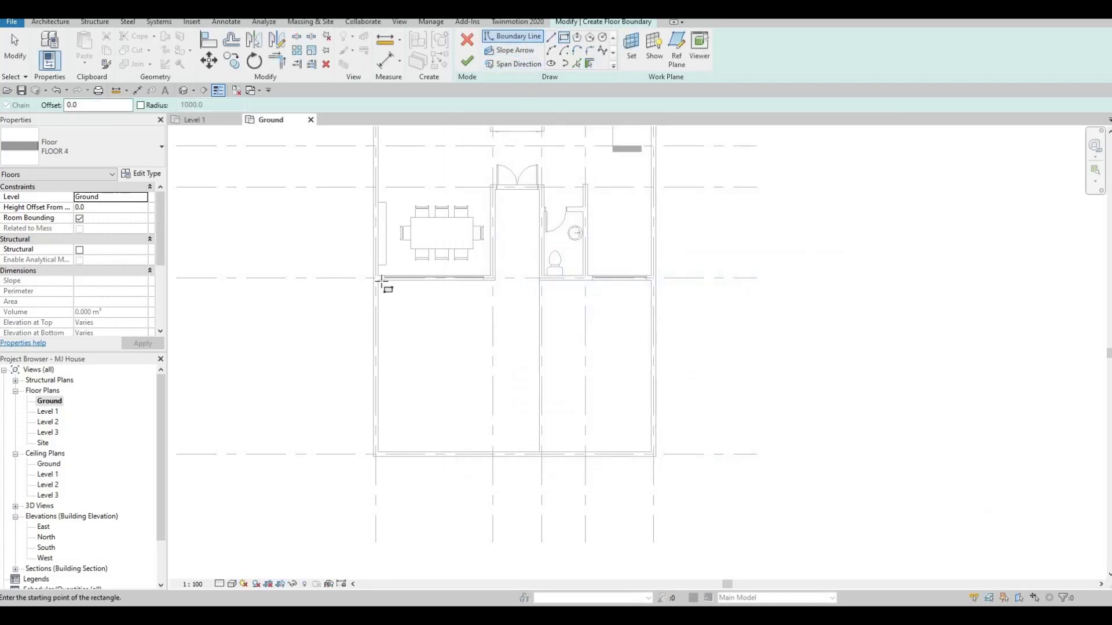
pyautogui.click(495, 424)
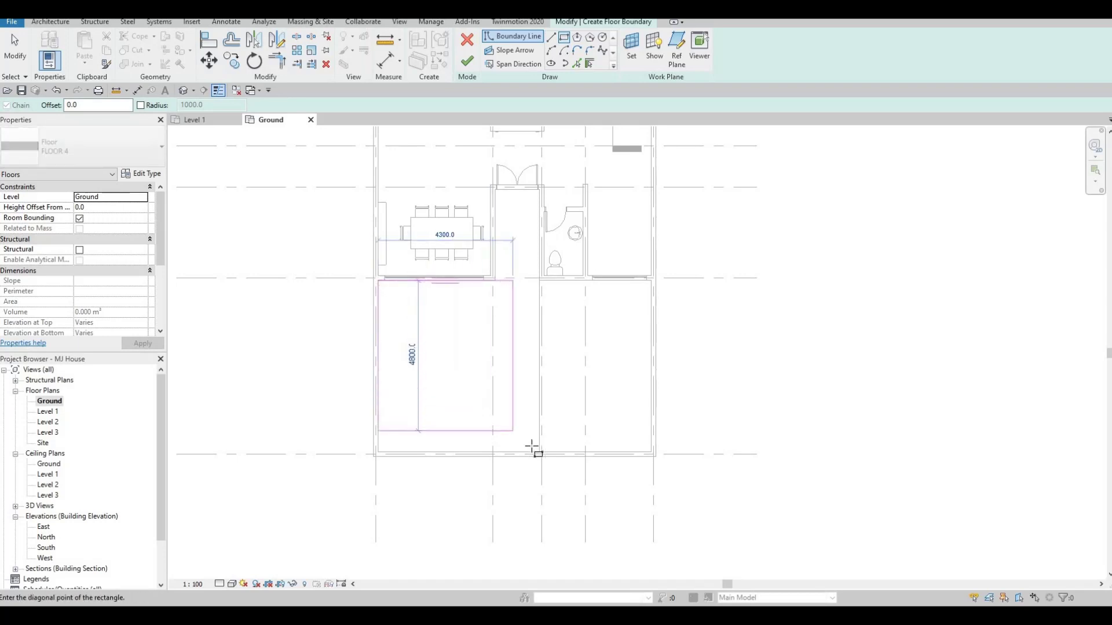
pyautogui.press('Escape')
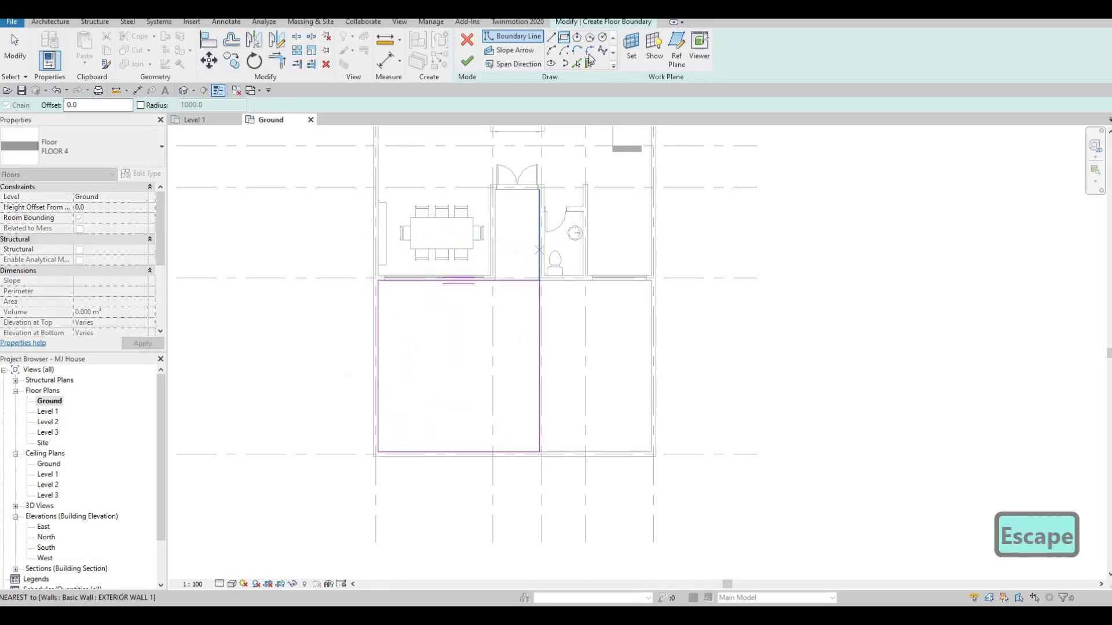
# Add picked boundary lines along the entrance recess's dining-room wall and the wall with the double door.
pyautogui.click(578, 63)
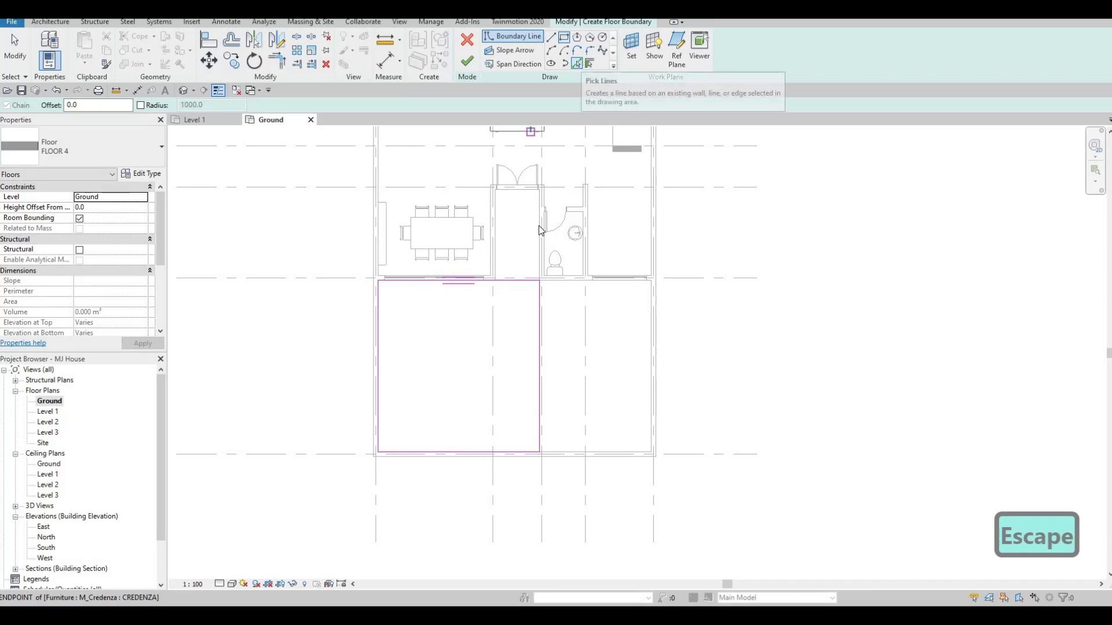
pyautogui.scroll(2, 499, 230)
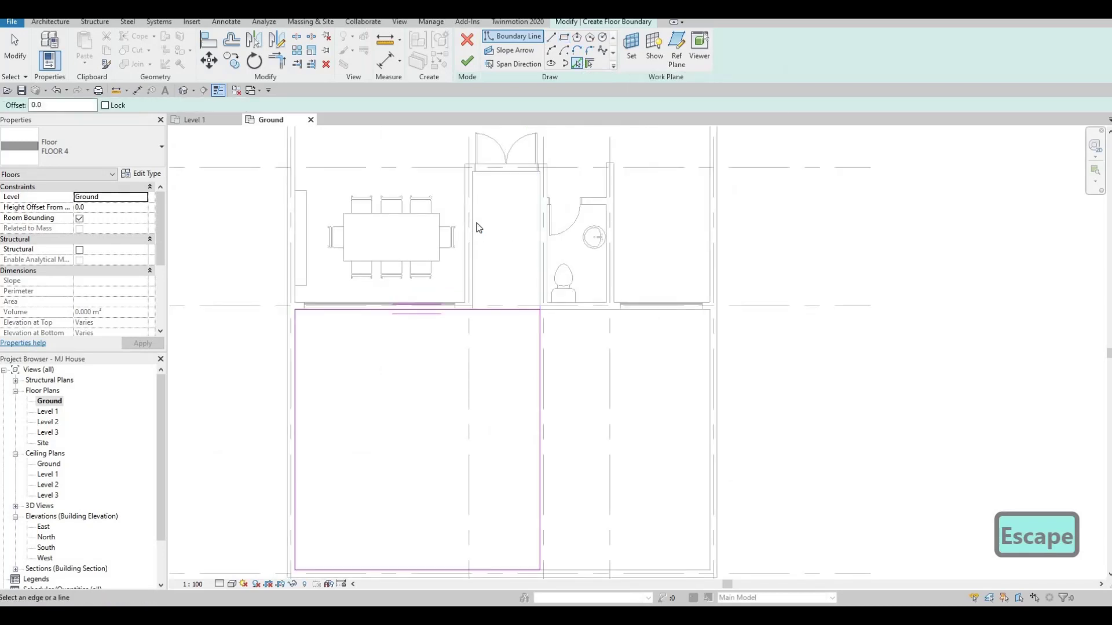
pyautogui.click(501, 181)
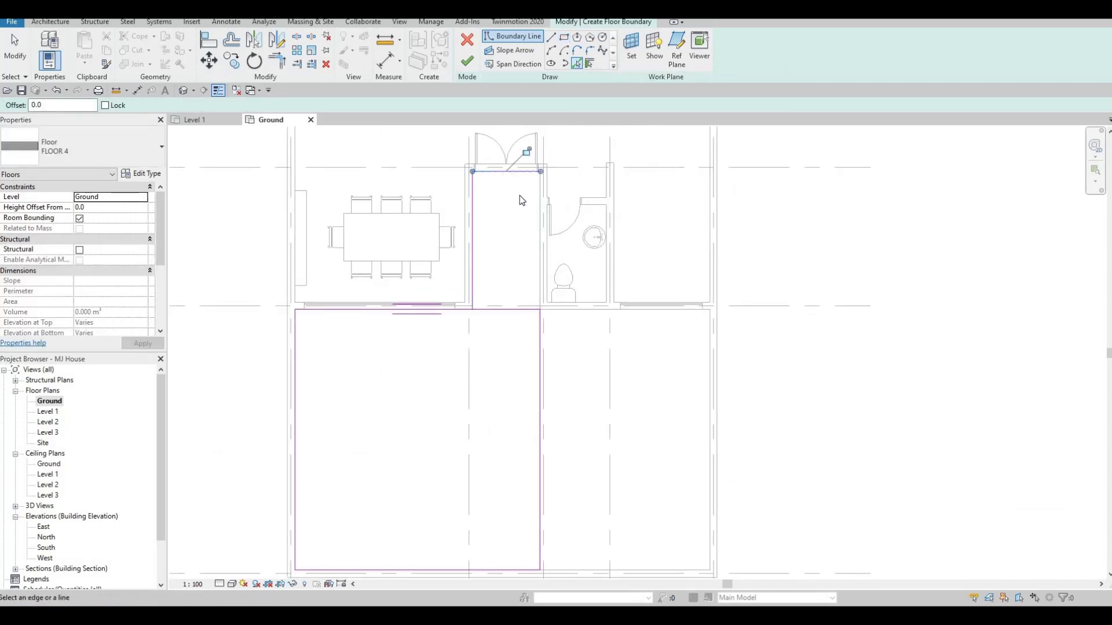
pyautogui.press('Escape')
pyautogui.press('Escape')
pyautogui.scroll(2, 522, 200)
pyautogui.press('Escape')
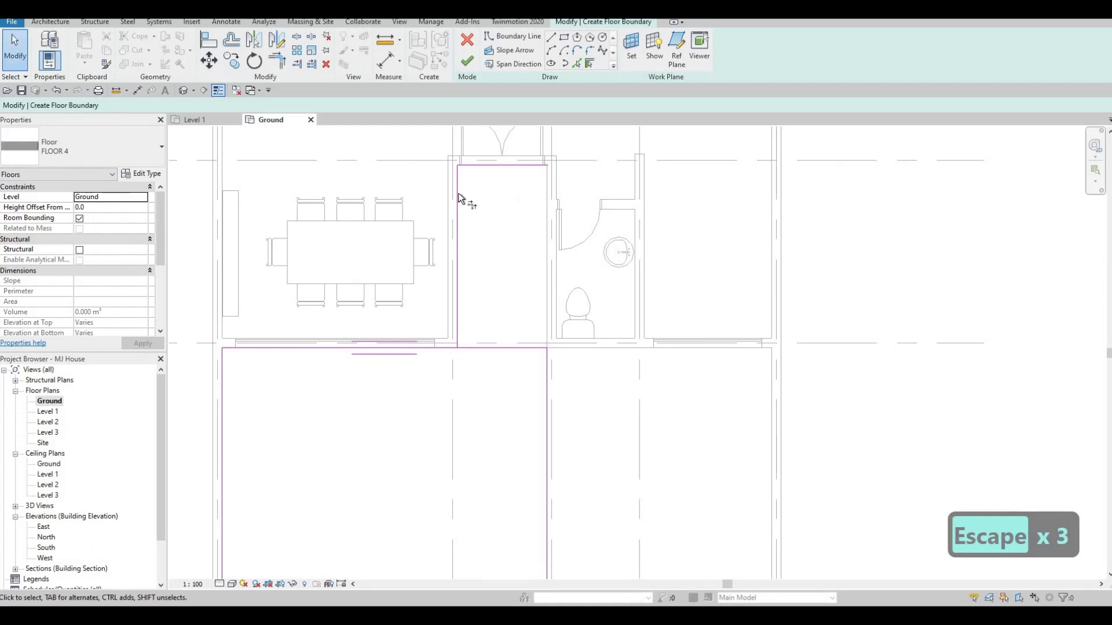
# Trim and extend the boundary lines to join the entrance recess with the rectangle in one closed loop, and finish the concrete floor.
pyautogui.press('t')
pyautogui.press('r')
pyautogui.click(458, 295)
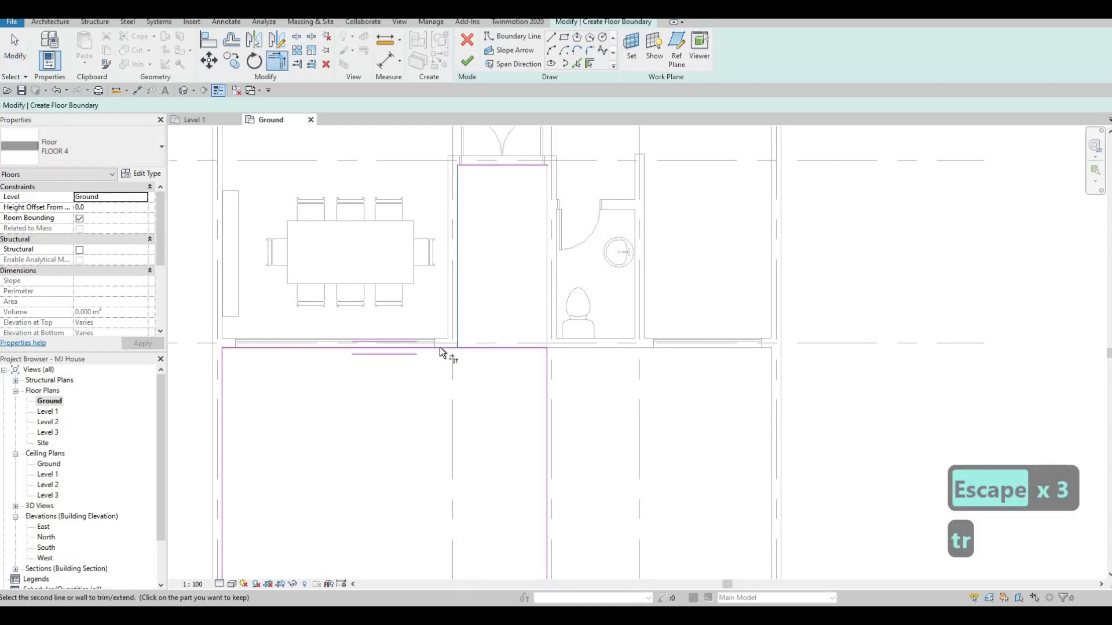
pyautogui.click(439, 347)
pyautogui.click(548, 368)
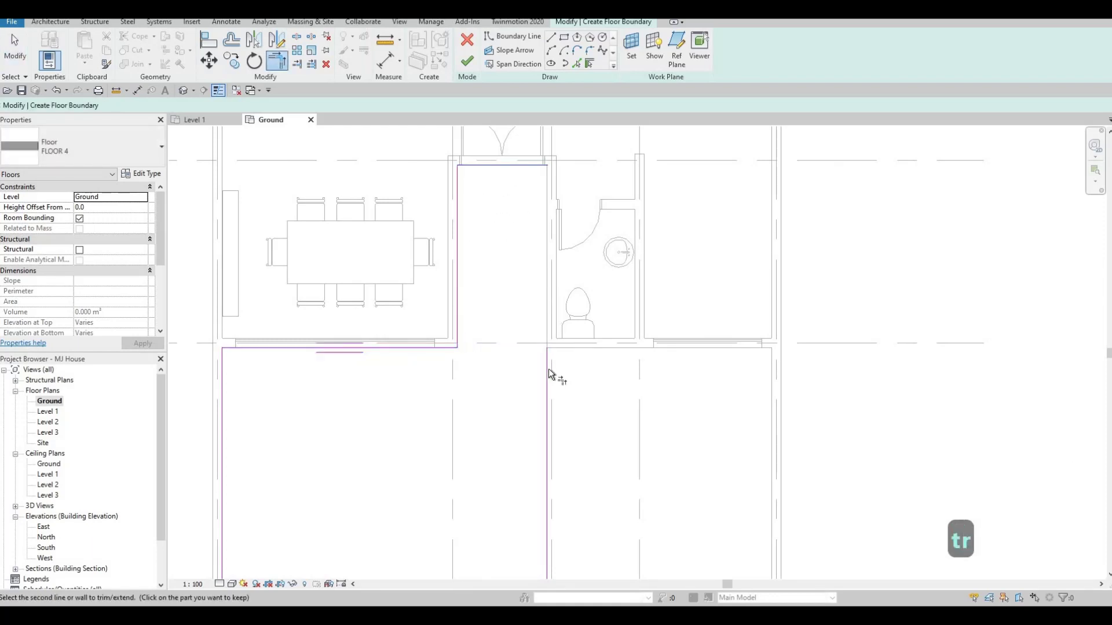
pyautogui.click(548, 369)
pyautogui.scroll(-1, 481, 232)
pyautogui.moveTo(480, 231); pyautogui.dragTo(526, 156, button='middle')
pyautogui.press('Escape')
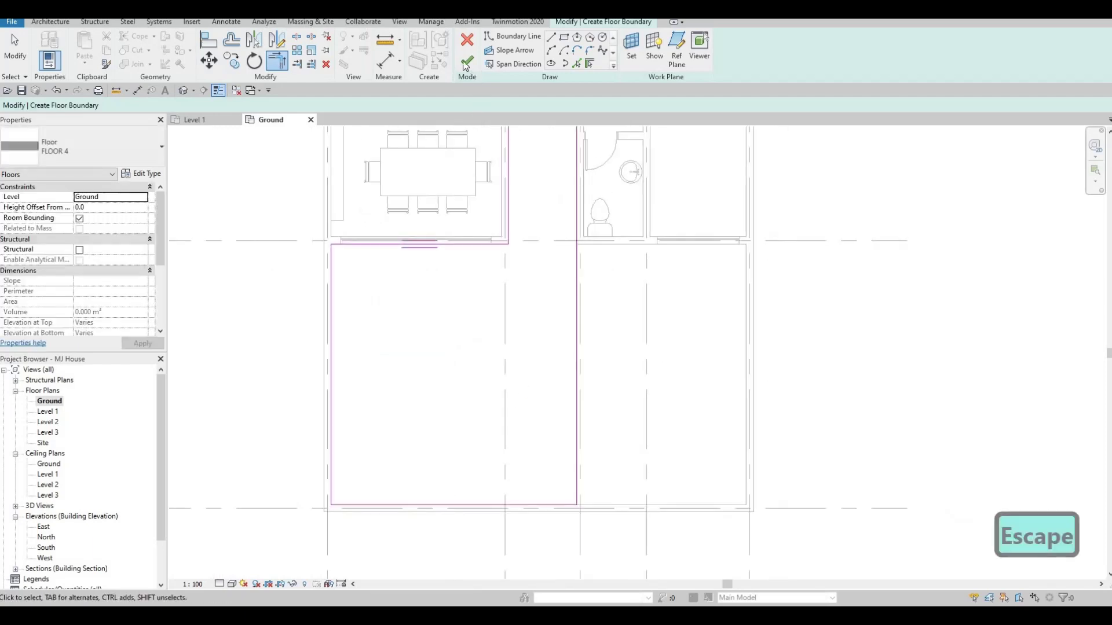
pyautogui.click(467, 63)
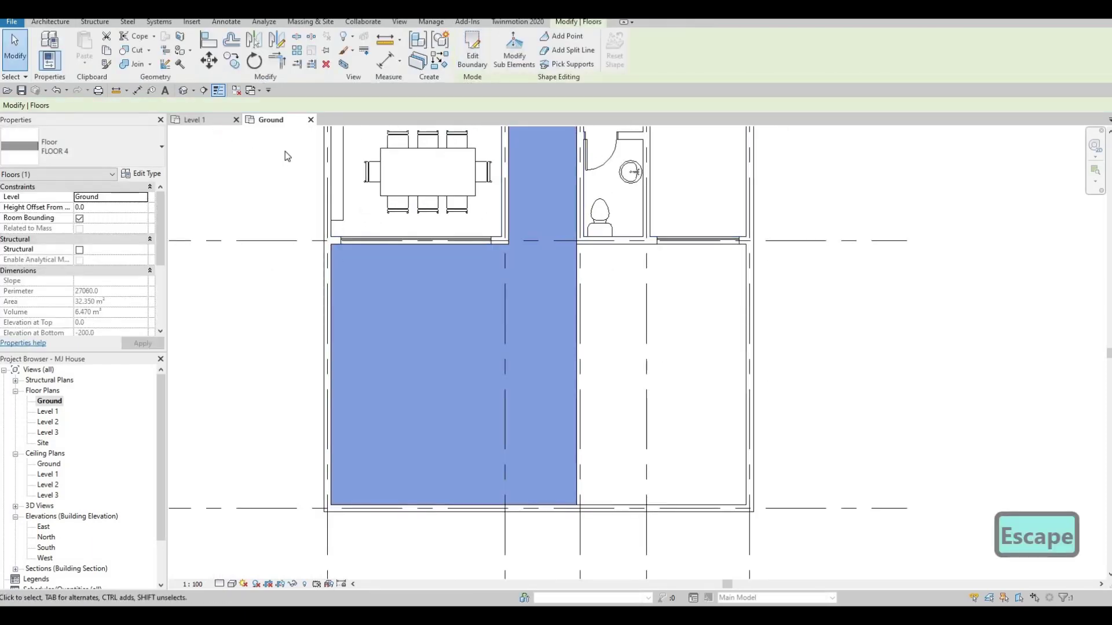
# Open the 3D view, turn off its section box and inspect the new outdoor floors.
pyautogui.click(195, 119)
pyautogui.click(183, 90)
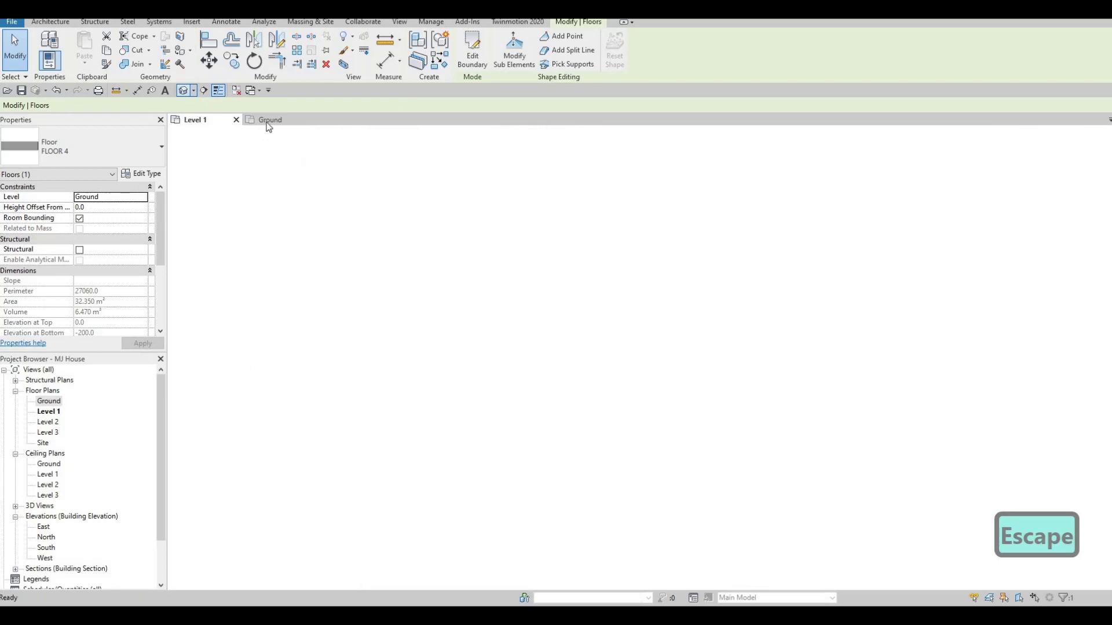
pyautogui.click(268, 120)
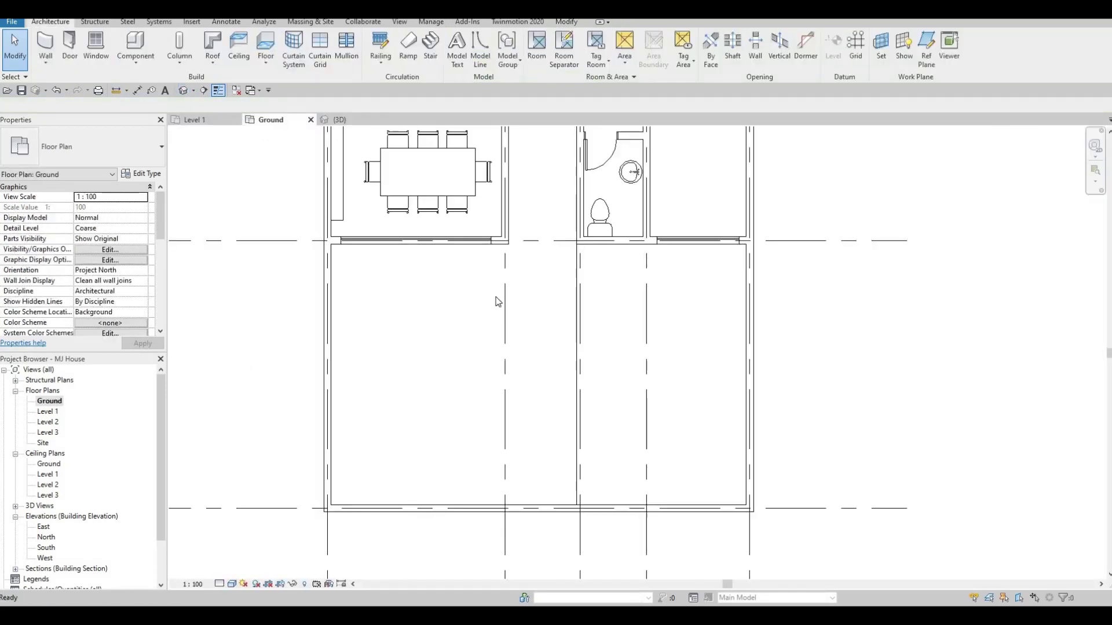
pyautogui.click(346, 121)
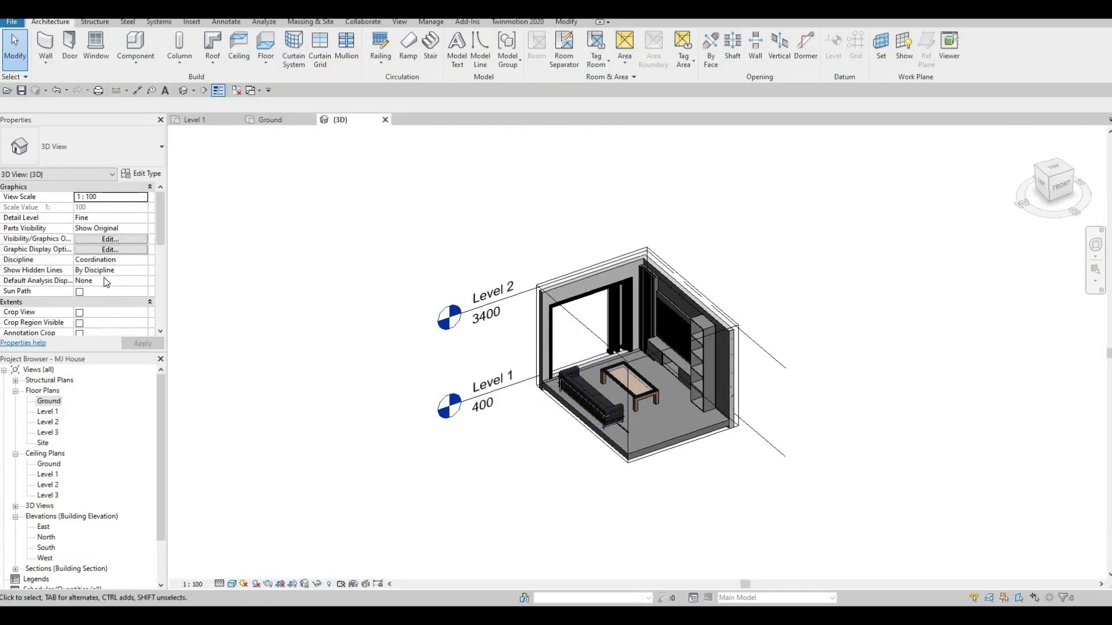
pyautogui.scroll(-3, 87, 273)
pyautogui.click(79, 260)
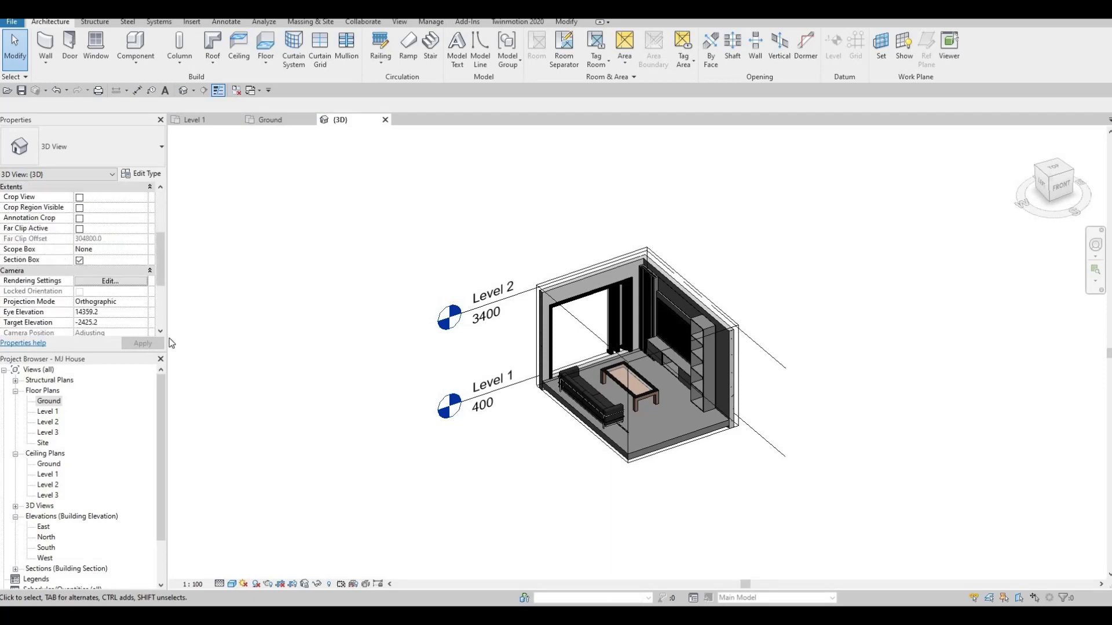
pyautogui.click(79, 261)
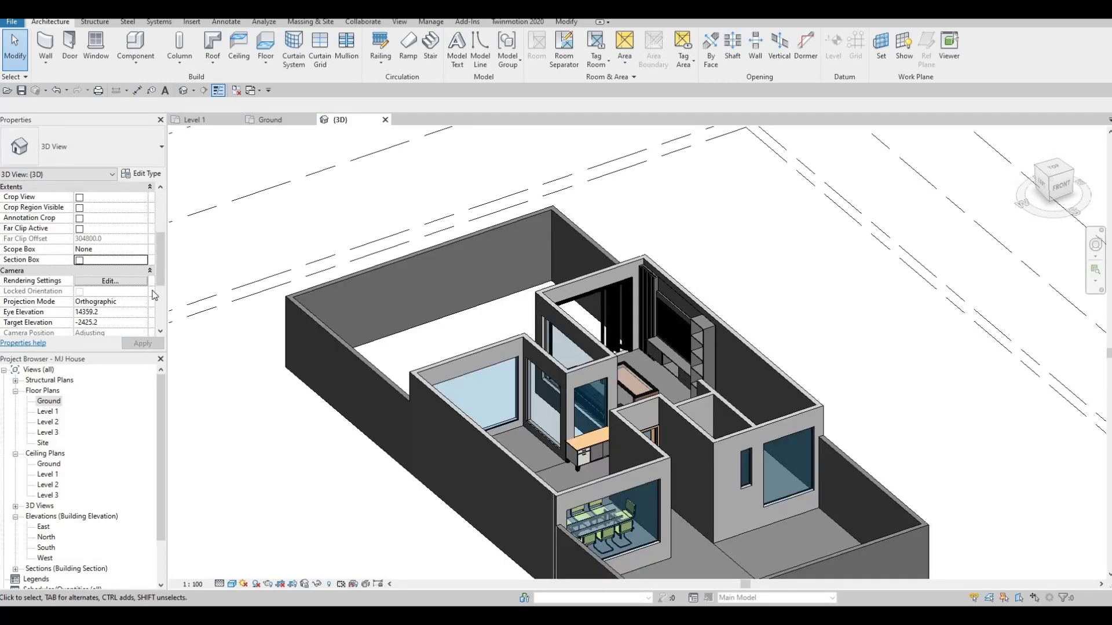
pyautogui.moveTo(498, 410); pyautogui.dragTo(673, 441, button='middle')
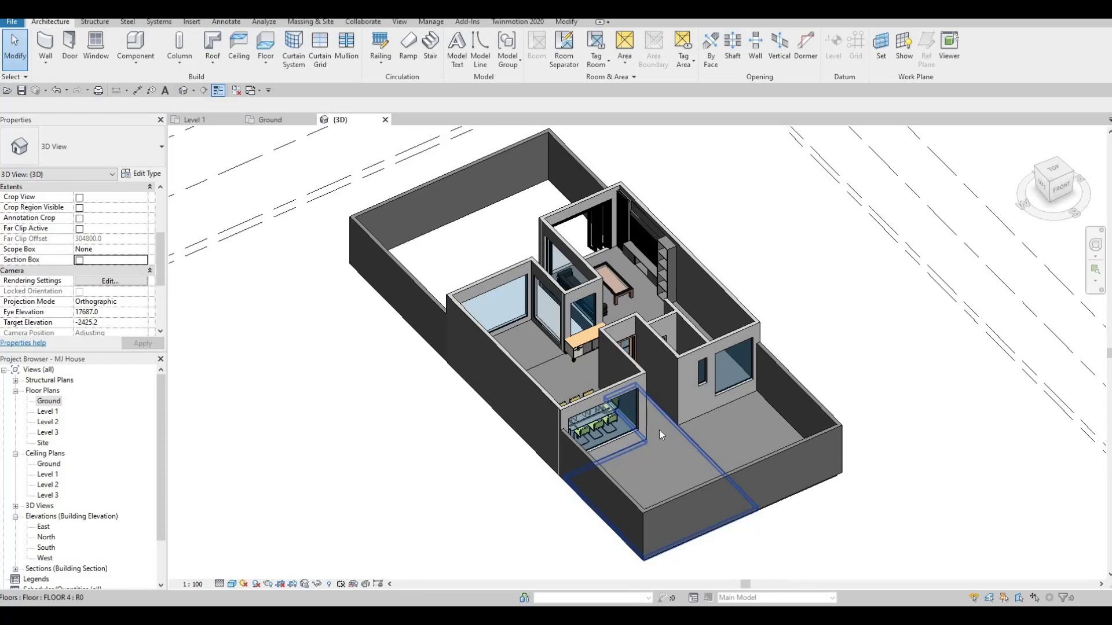
pyautogui.moveTo(665, 416)
pyautogui.keyDown('shift'); pyautogui.mouseDown(button='middle')
pyautogui.moveTo(673, 429)
pyautogui.moveTo(662, 432)
pyautogui.mouseUp(button='middle'); pyautogui.keyUp('shift')
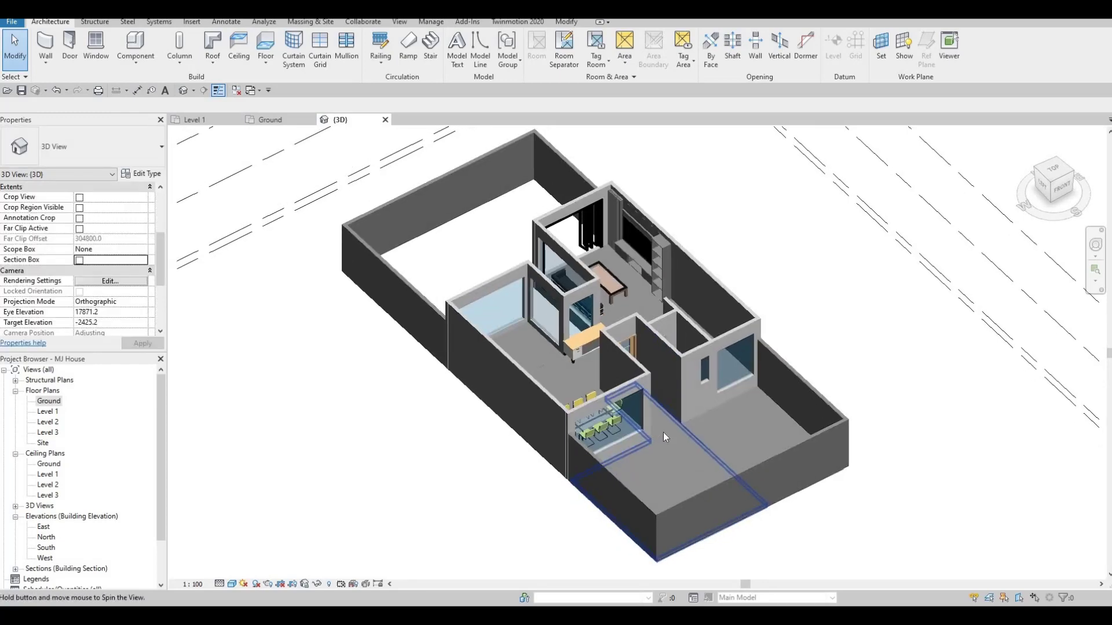
# Return to the Ground floor plan and move the section marker so it cuts through the double entrance door and the concrete floor.
pyautogui.doubleClick(49, 402)
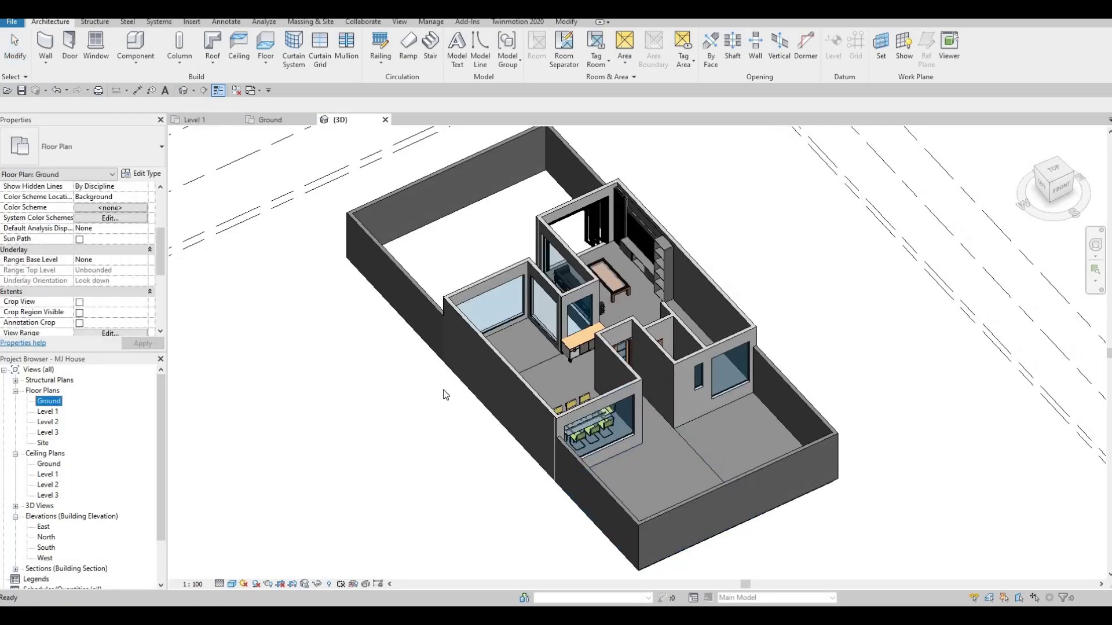
pyautogui.scroll(4, 527, 289)
pyautogui.scroll(-3, 523, 276)
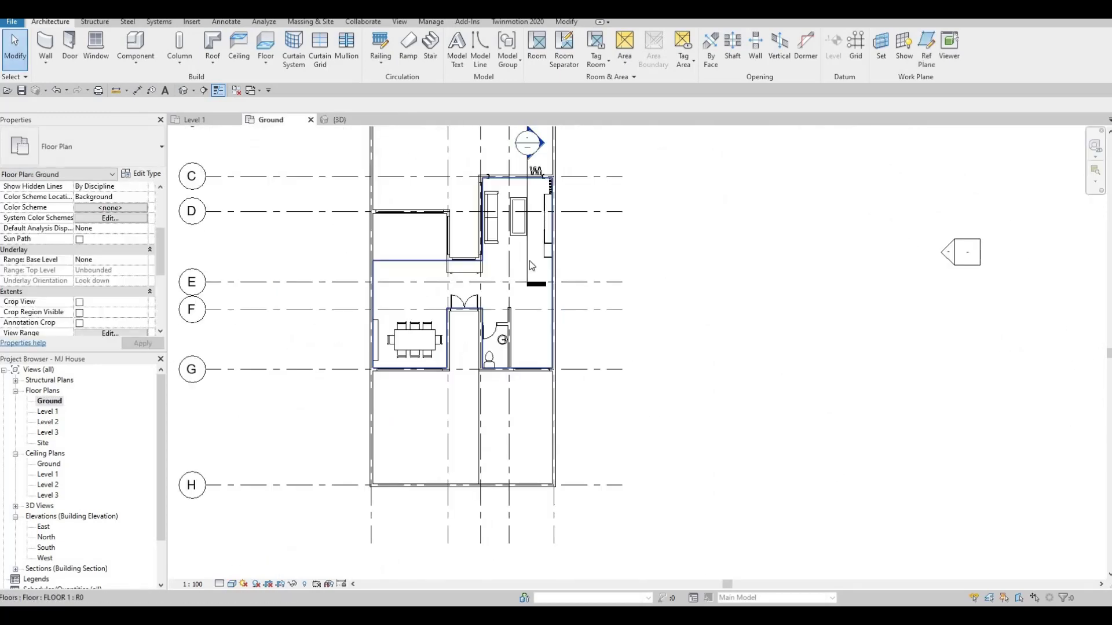
pyautogui.click(529, 260)
pyautogui.moveTo(485, 348); pyautogui.dragTo(464, 376)
pyautogui.press('Escape')
pyautogui.press('Escape')
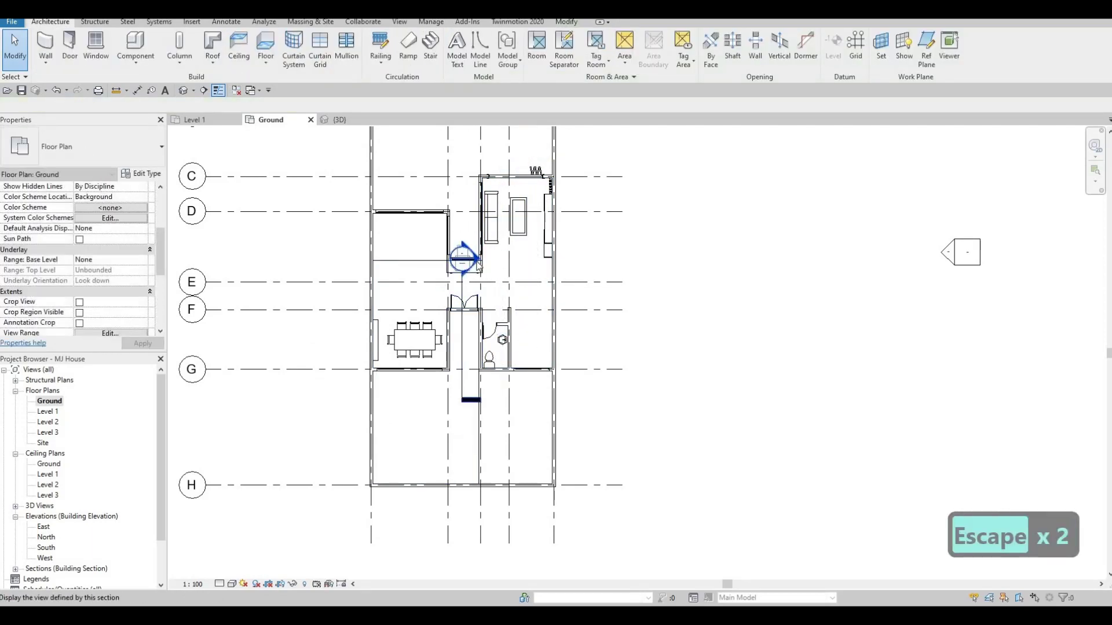
# Open the view of the moved section and examine the floor levels around the entrance door.
pyautogui.doubleClick(478, 264)
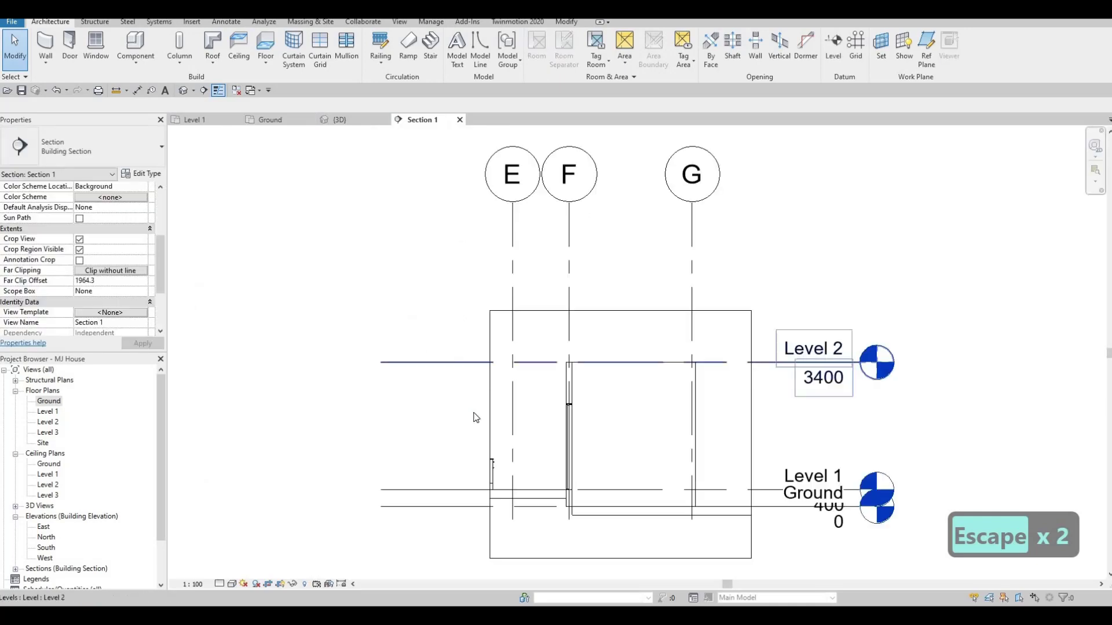
pyautogui.scroll(4, 471, 417)
pyautogui.scroll(2, 428, 386)
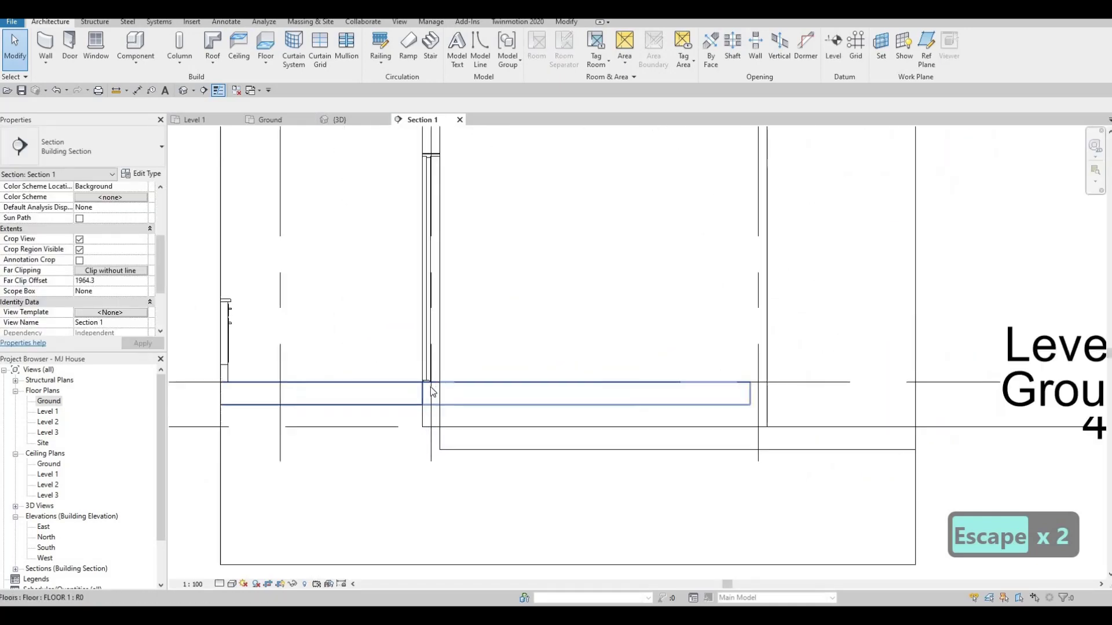
pyautogui.moveTo(400, 311); pyautogui.dragTo(327, 318, button='middle')
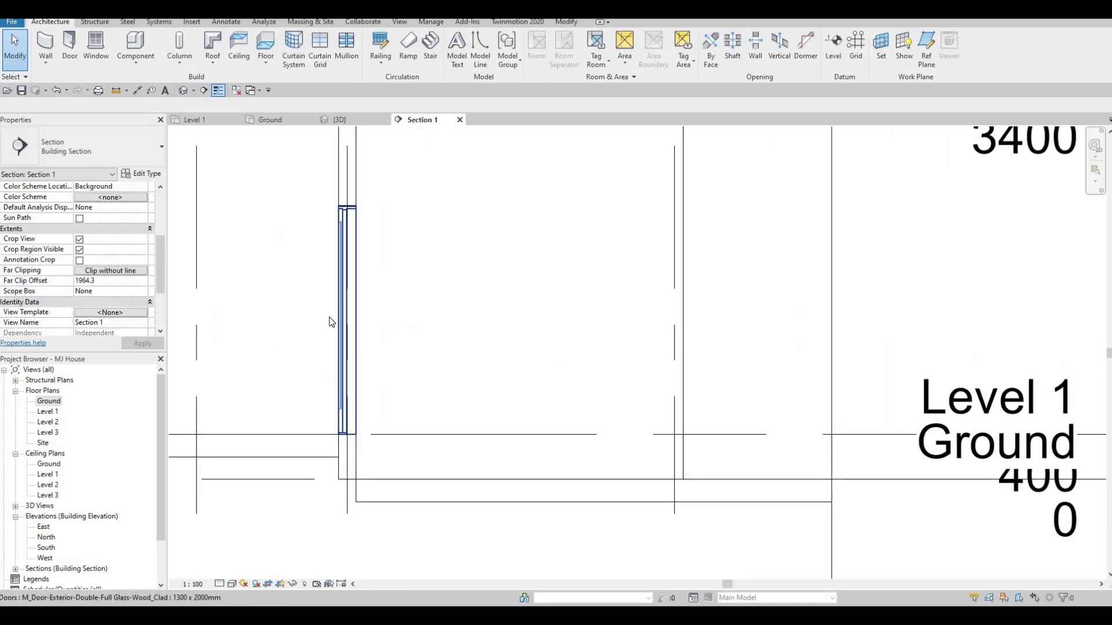
# Examine the double entrance door and the exterior wall beside it down to the Ground level in the section.
pyautogui.click(346, 359)
pyautogui.moveTo(337, 422); pyautogui.dragTo(355, 418, button='middle')
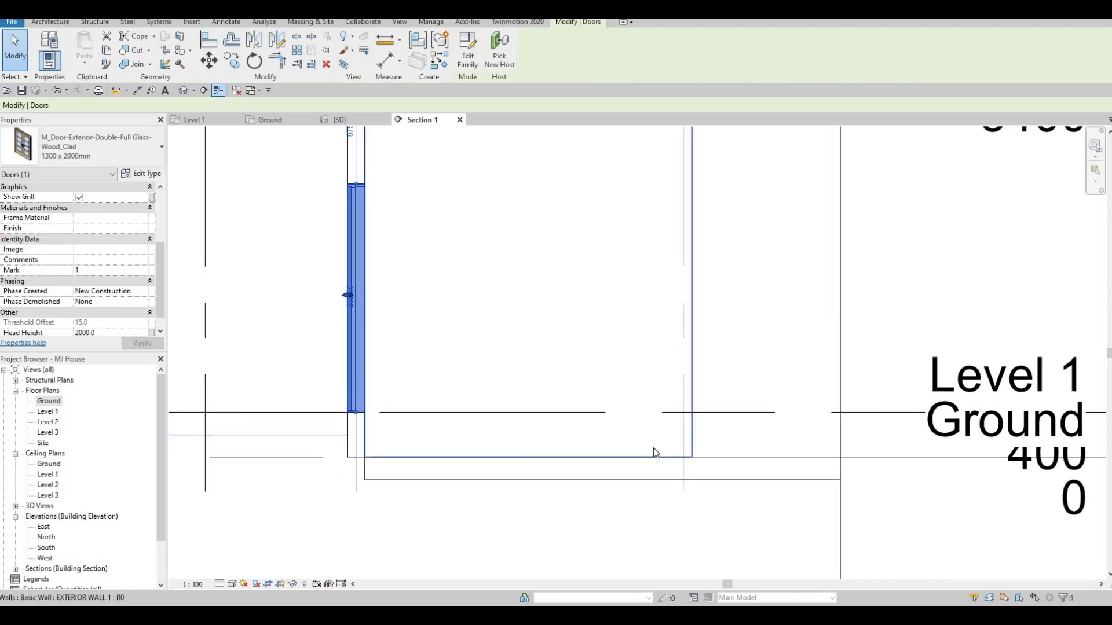
pyautogui.moveTo(693, 180); pyautogui.dragTo(547, 242, button='middle')
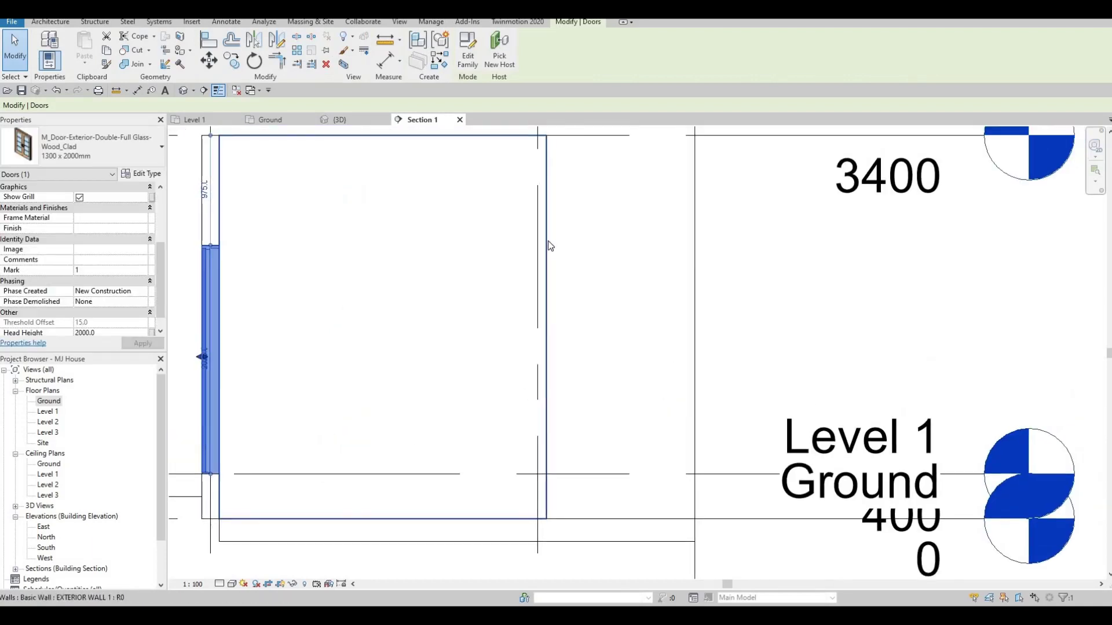
pyautogui.press('Escape')
pyautogui.click(547, 240)
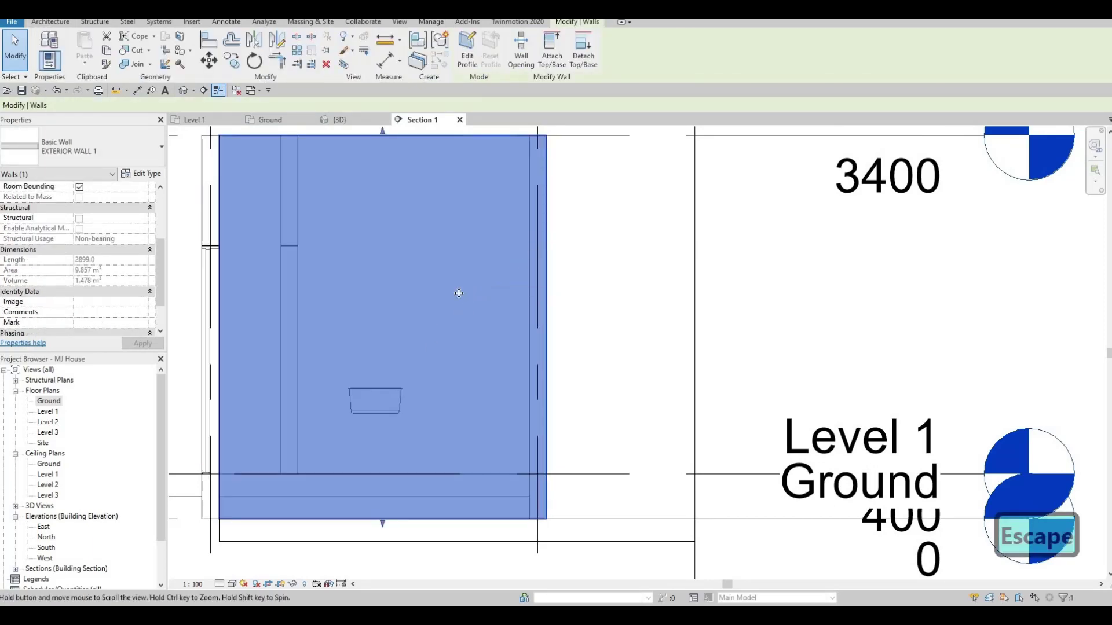
pyautogui.moveTo(457, 293); pyautogui.dragTo(462, 276, button='middle')
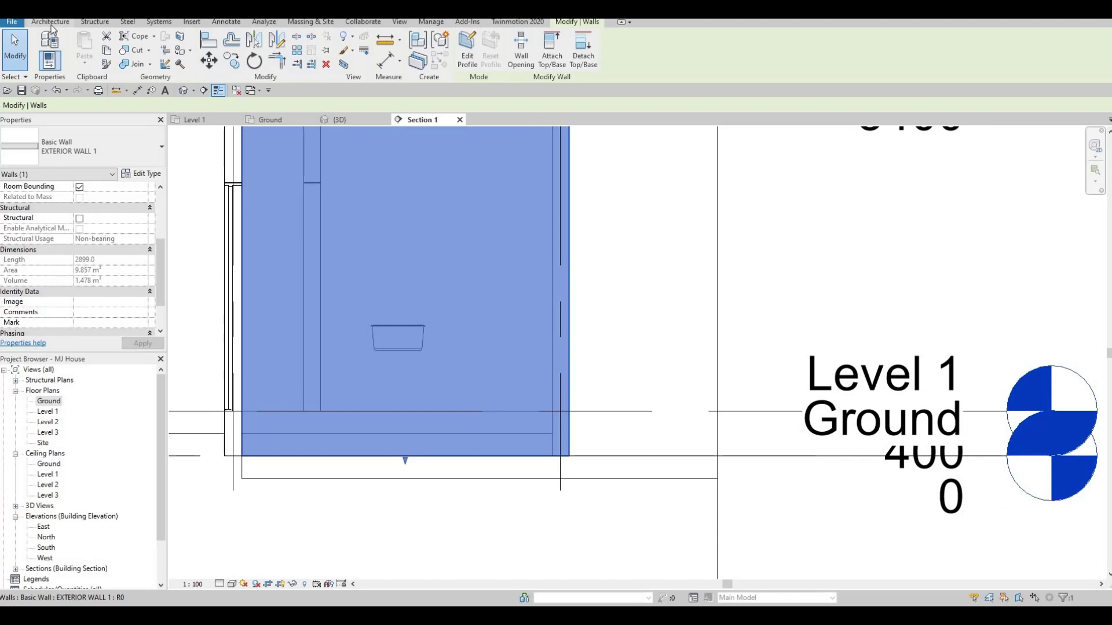
# Start an in-place model in the Generic Models category, named Generic Models 2.
pyautogui.click(51, 24)
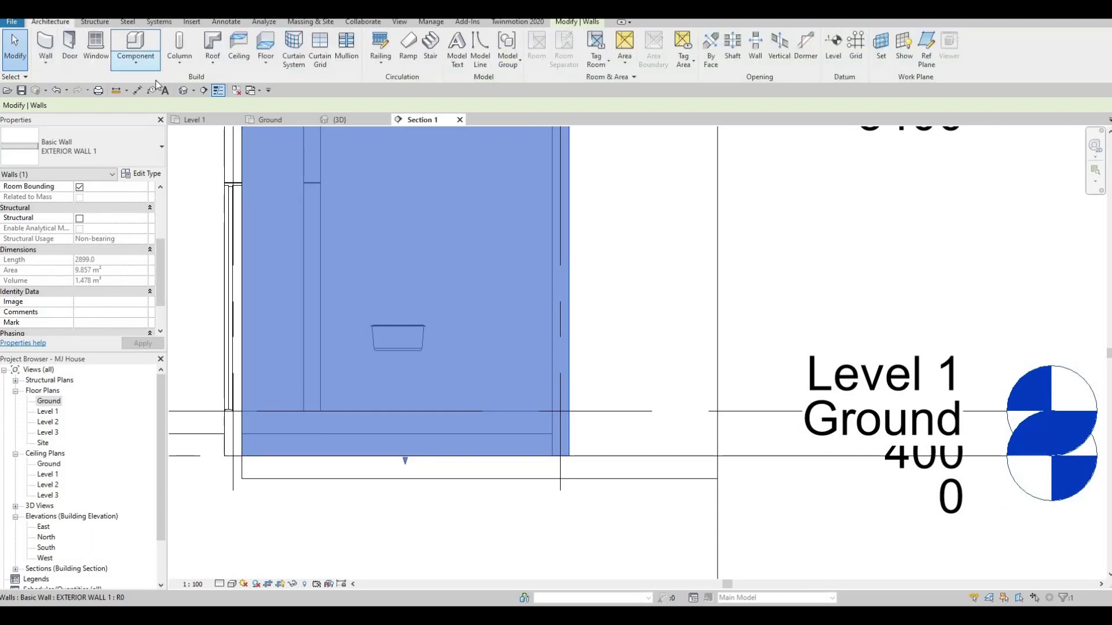
pyautogui.click(147, 65)
pyautogui.click(161, 114)
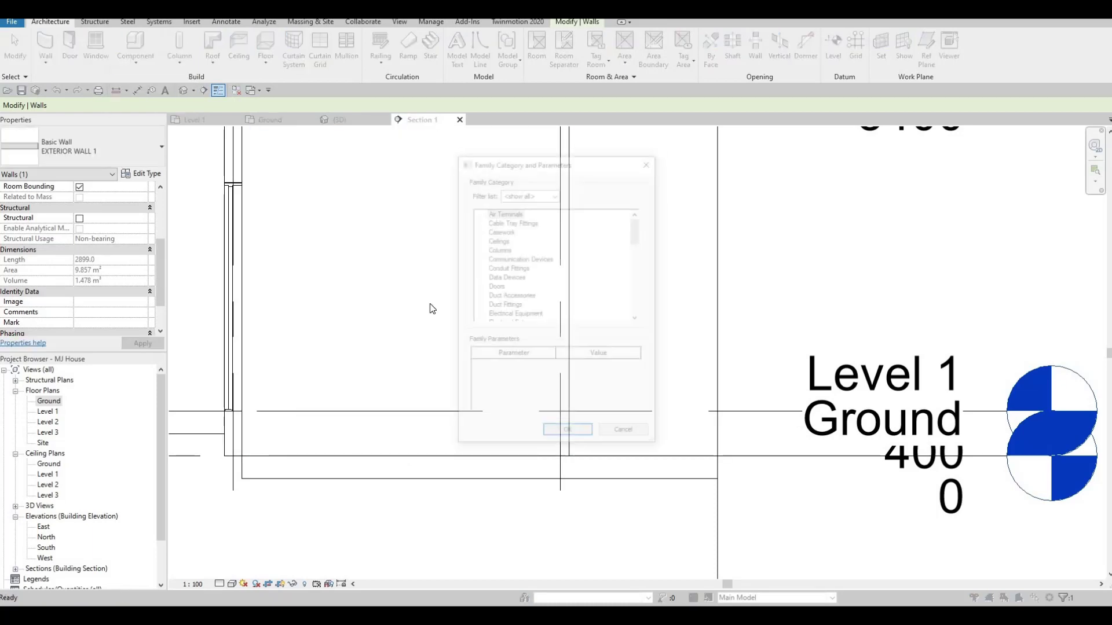
pyautogui.scroll(-4, 530, 274)
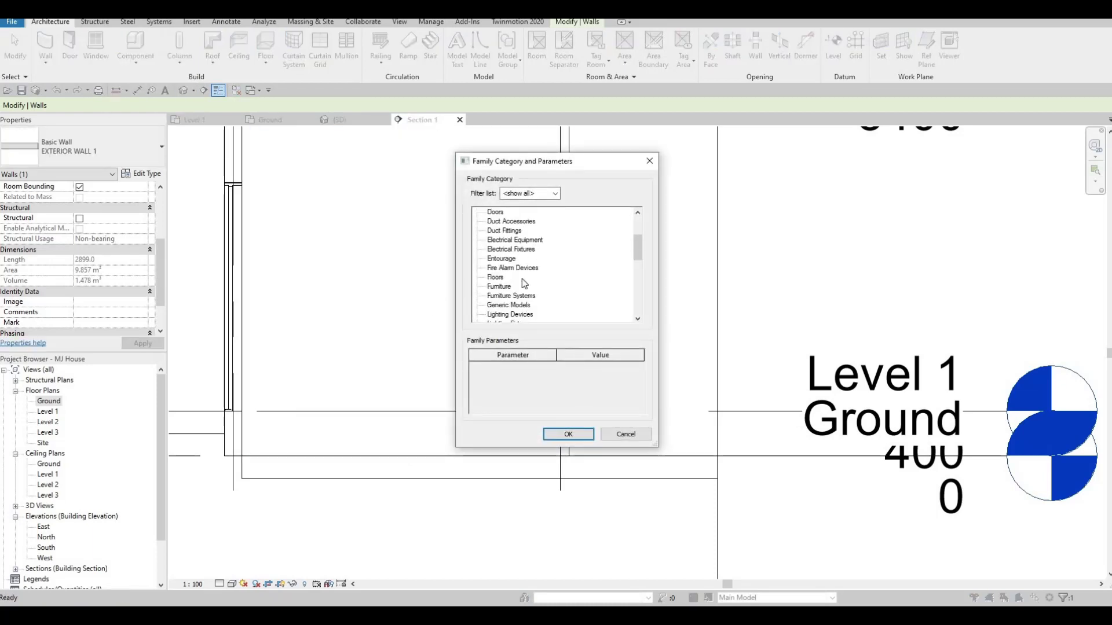
pyautogui.click(571, 432)
pyautogui.click(555, 327)
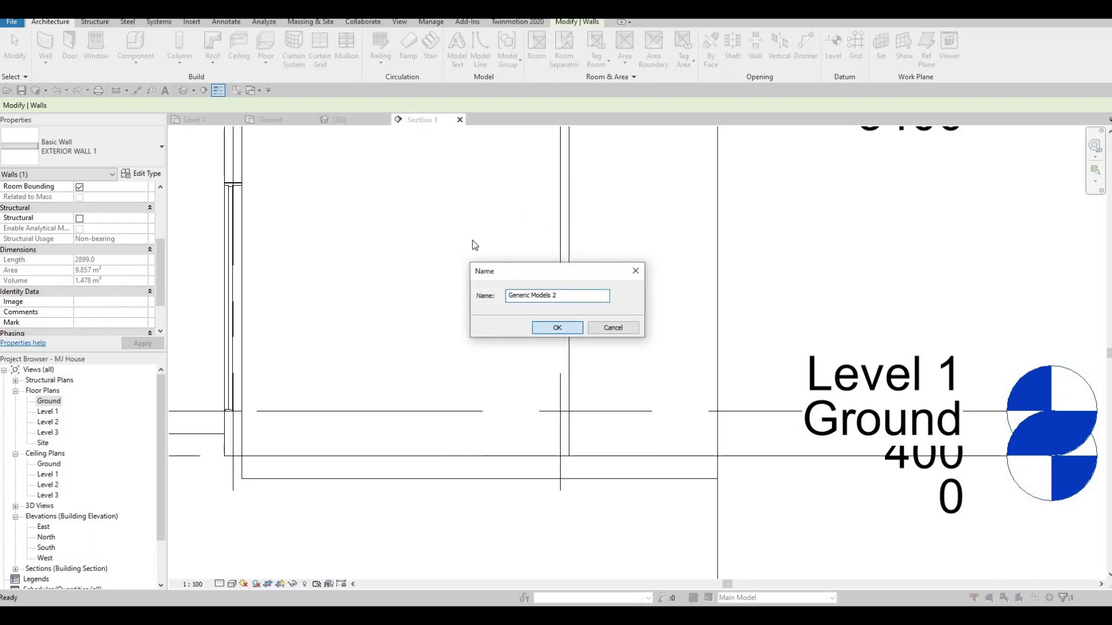
# Begin an extrusion with the face of the EXTERIOR WALL 1 wall beside the entrance door as its work plane.
pyautogui.click(97, 44)
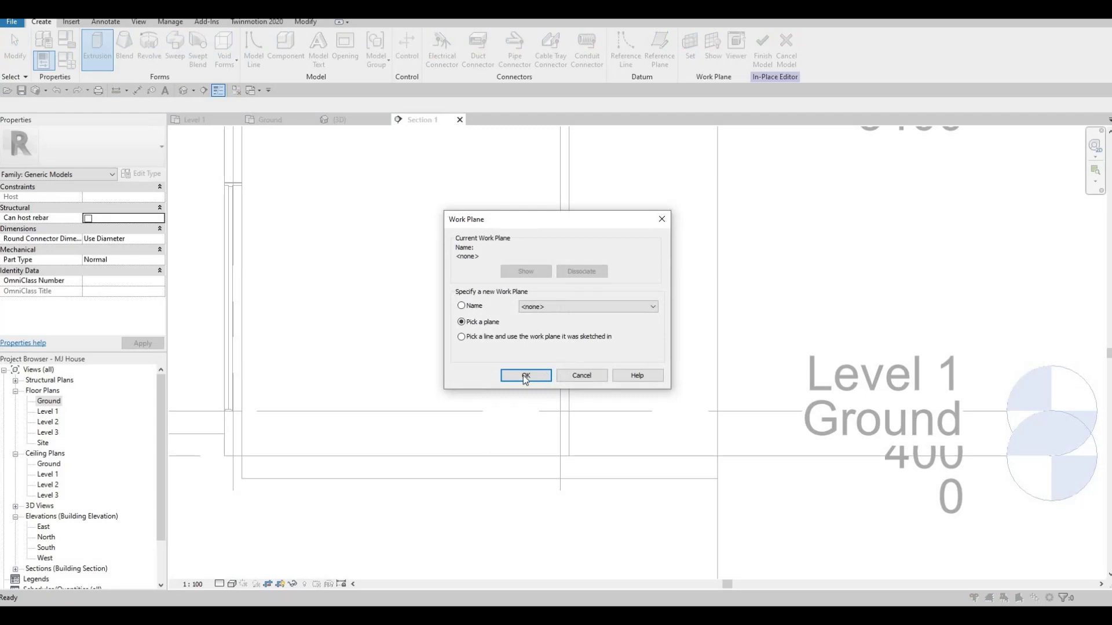
pyautogui.click(525, 376)
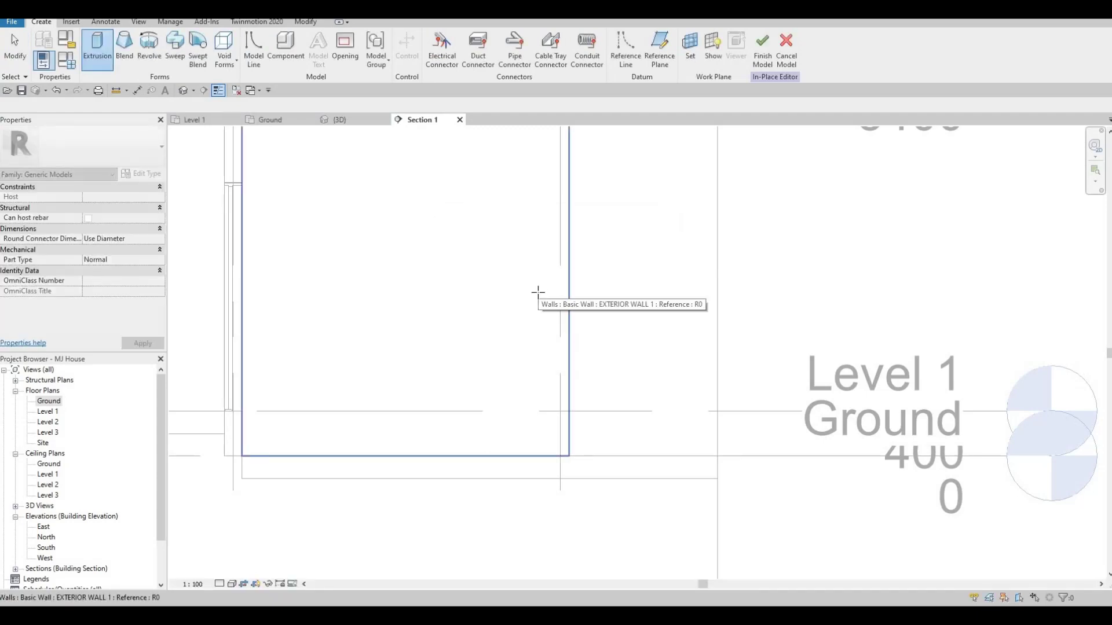
pyautogui.click(538, 291)
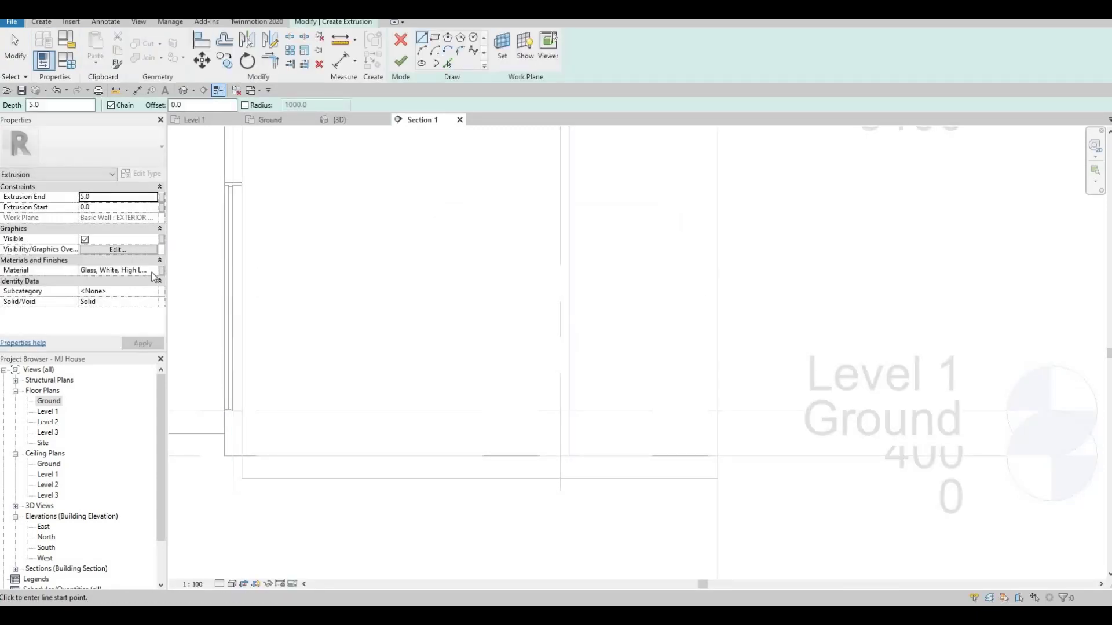
# Set the extrusion's material to Concrete, Broom Finish.
pyautogui.click(144, 272)
pyautogui.click(152, 270)
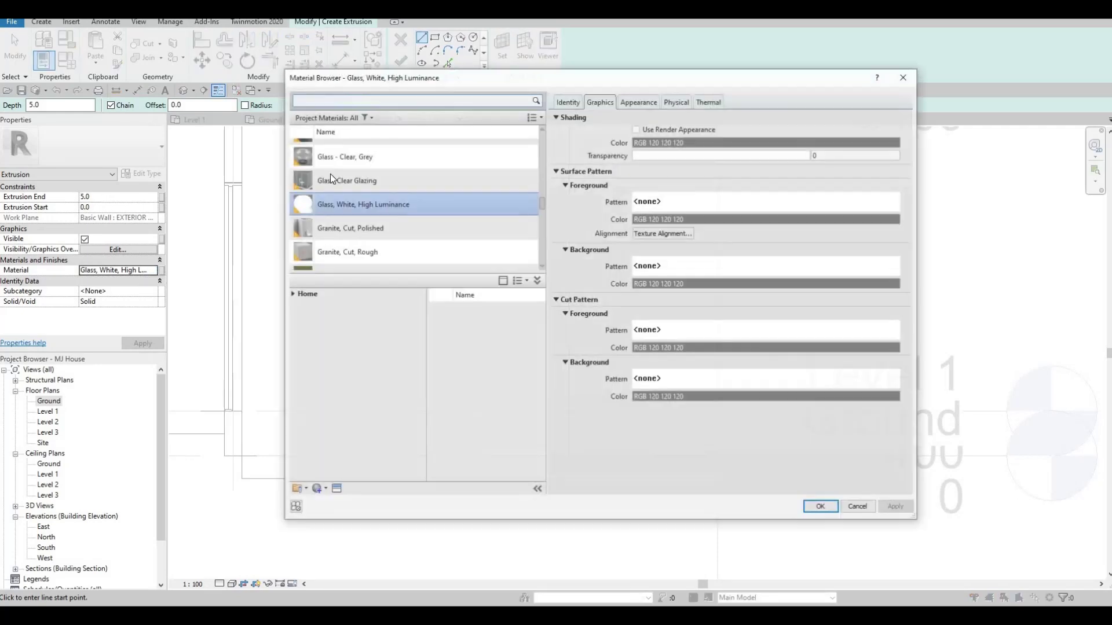
pyautogui.scroll(1, 297, 156)
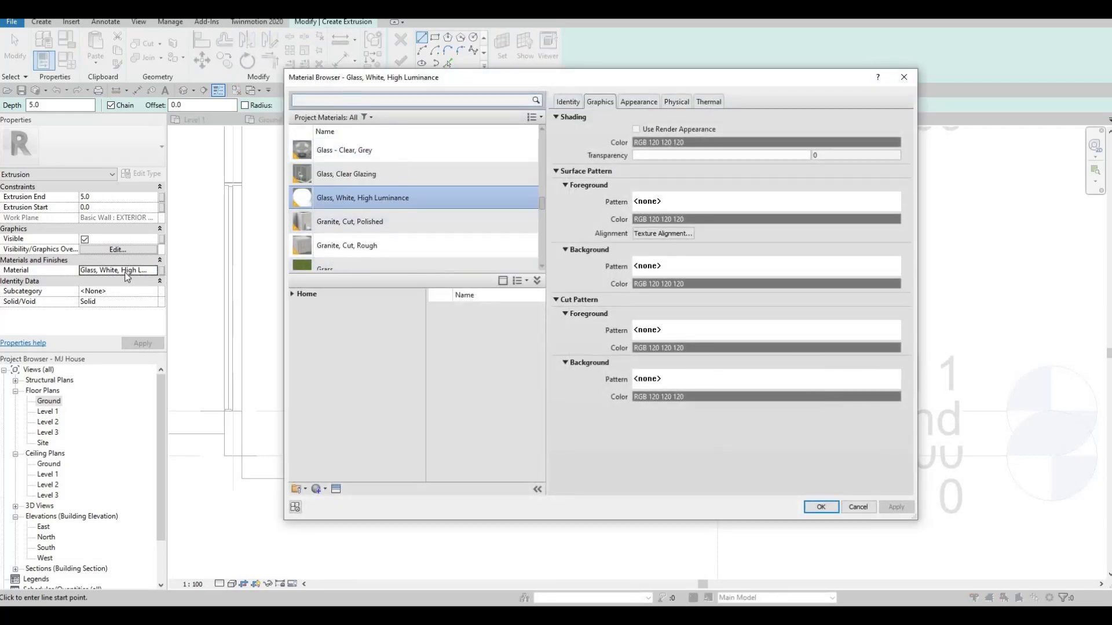
pyautogui.press('Escape')
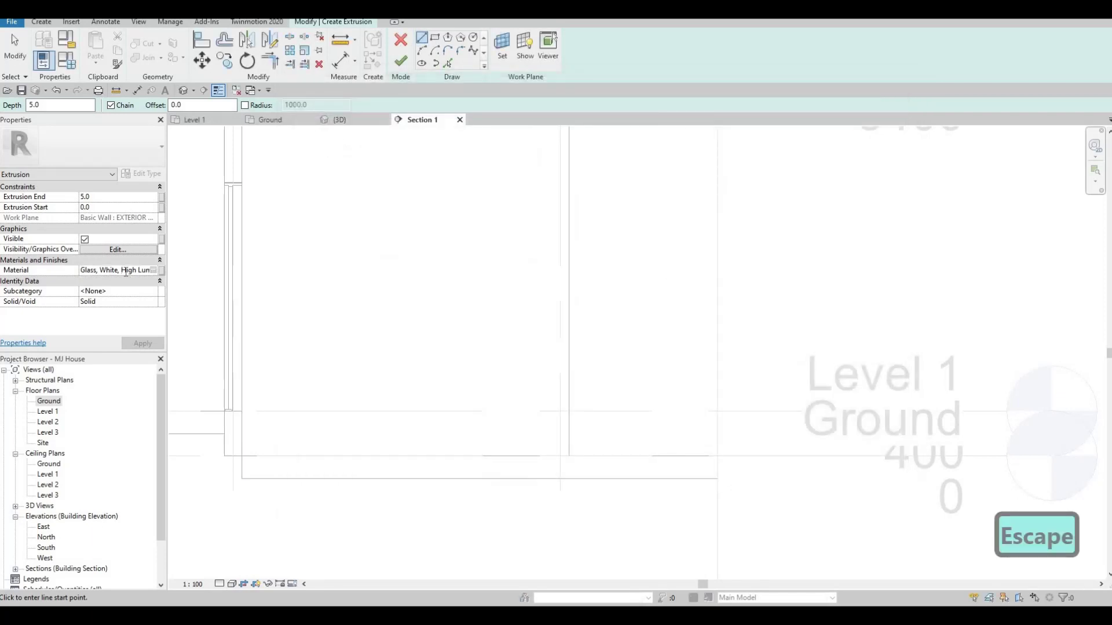
pyautogui.hotkey('ctrl', 'a')
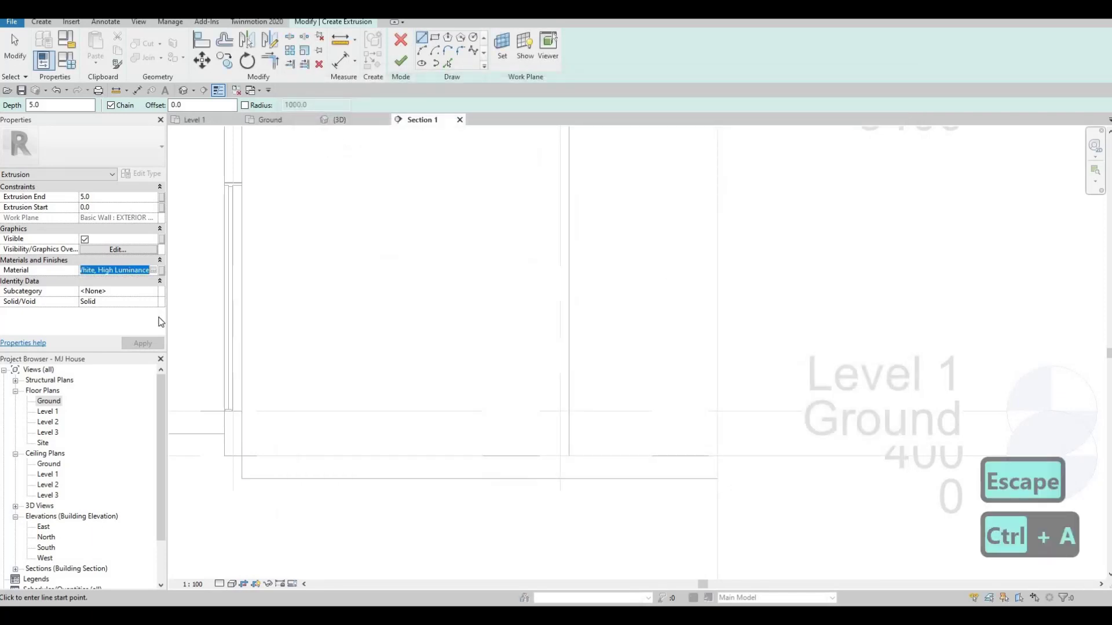
pyautogui.write('Concrete, Broom Finish')
pyautogui.click(143, 344)
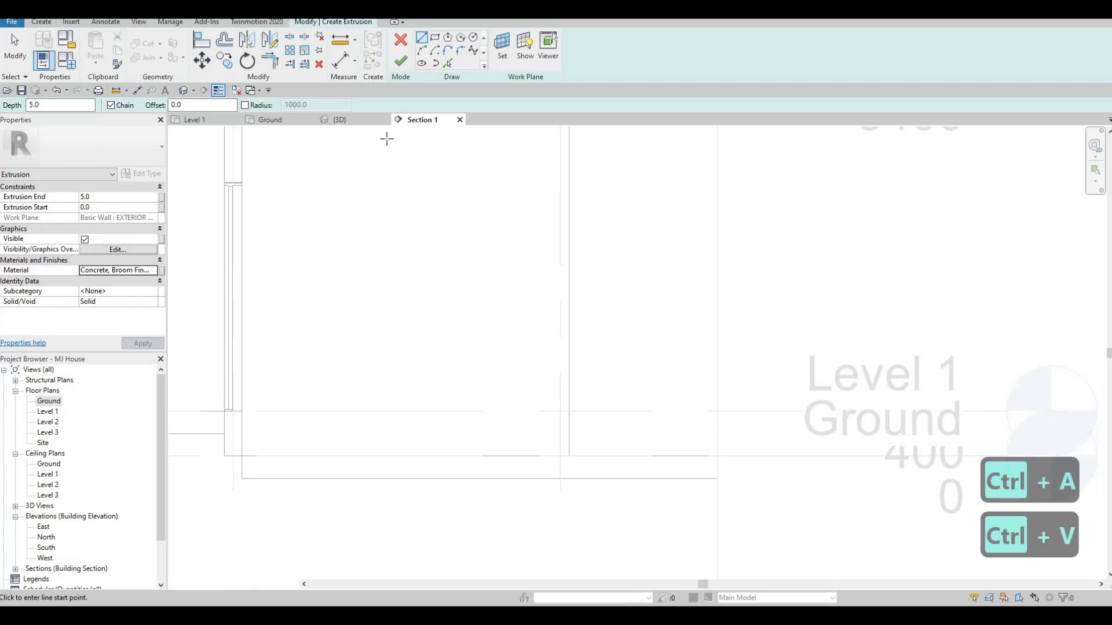
# Sketch a 400 mm high rectangle from the foot of the entrance door down to the Ground level, ending at the exterior wall's outer edge.
pyautogui.click(436, 38)
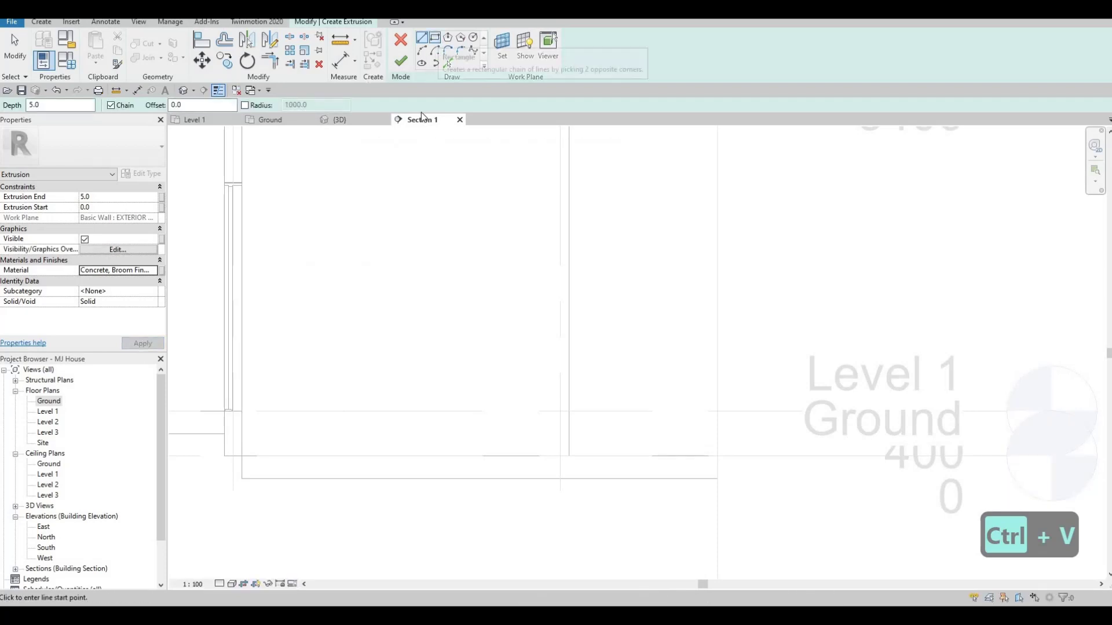
pyautogui.scroll(2, 250, 423)
pyautogui.click(238, 400)
pyautogui.scroll(-1, 285, 432)
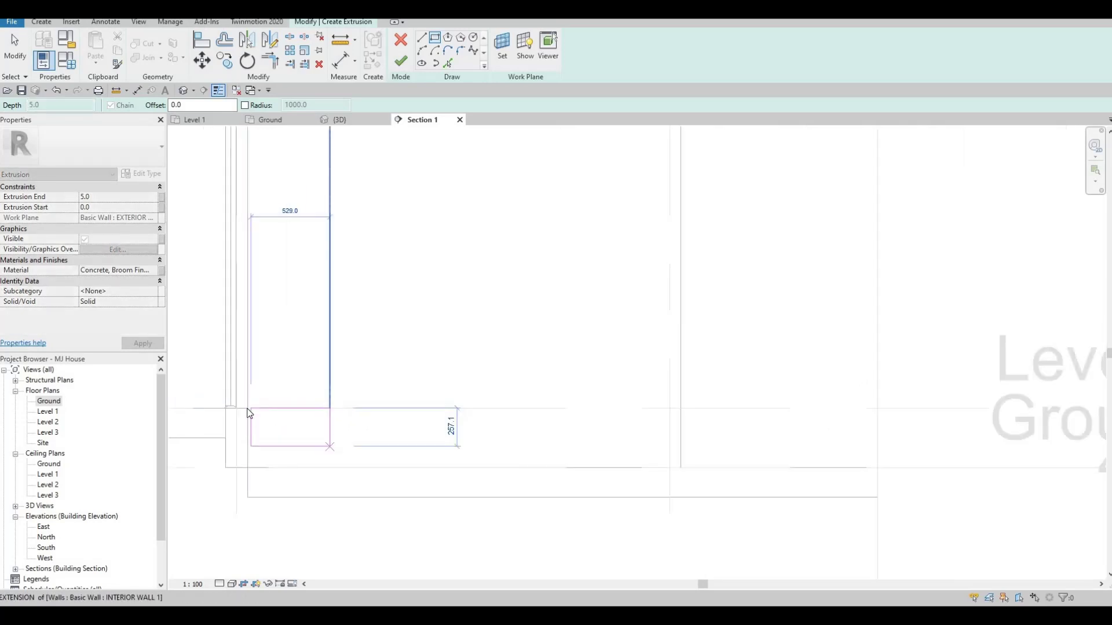
pyautogui.press('Escape')
pyautogui.scroll(2, 209, 383)
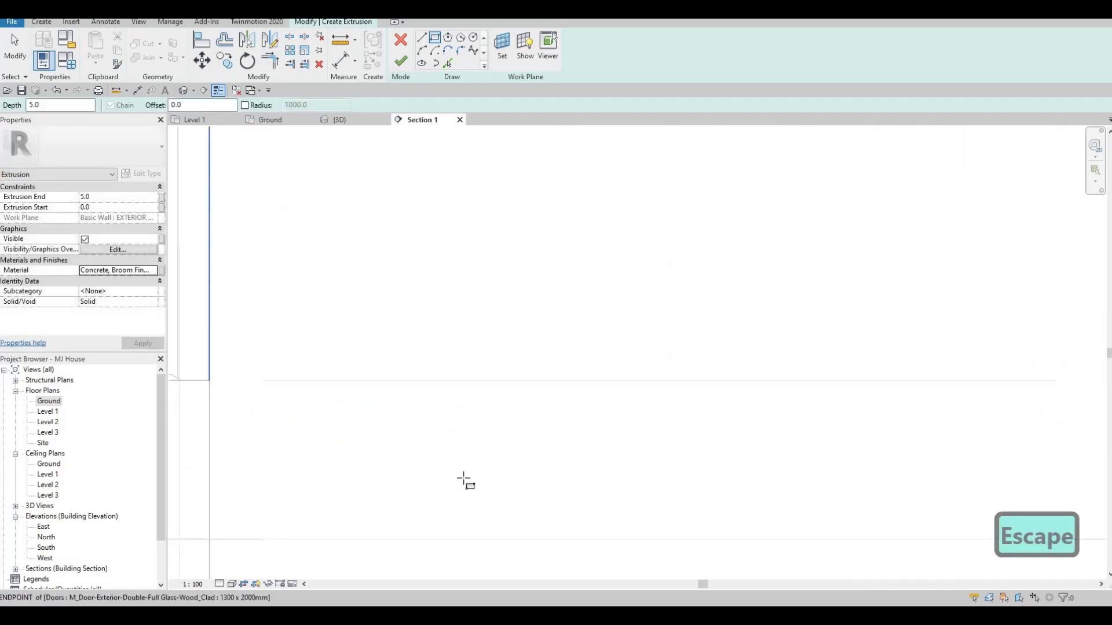
pyautogui.click(209, 380)
pyautogui.scroll(-2, 342, 450)
pyautogui.scroll(-2, 487, 480)
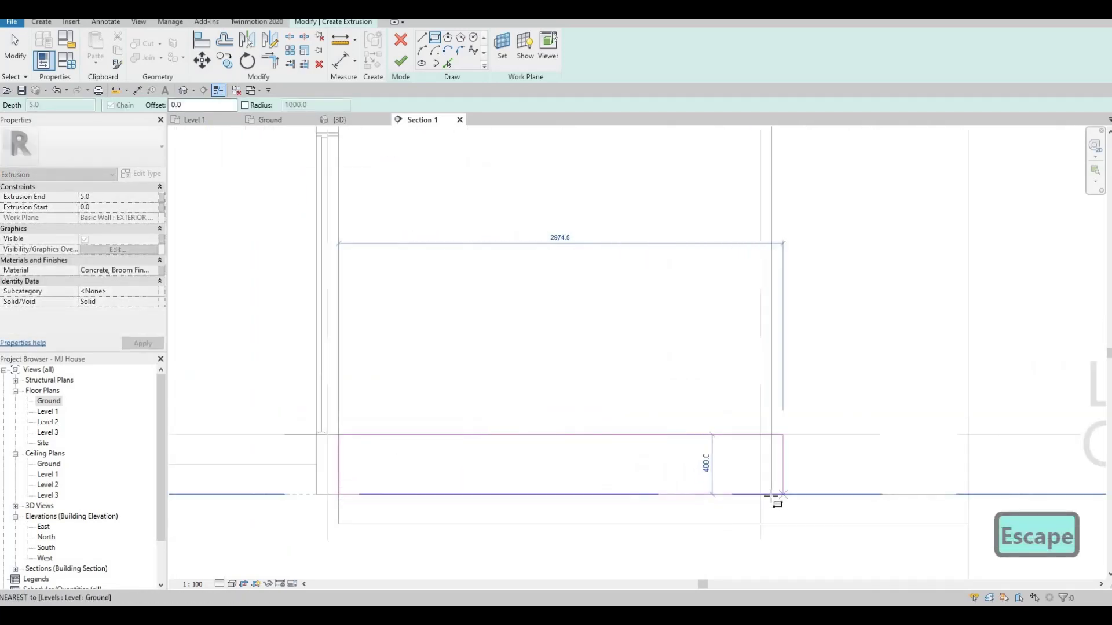
pyautogui.click(771, 495)
pyautogui.press('Escape')
pyautogui.moveTo(718, 424); pyautogui.dragTo(694, 393, button='middle')
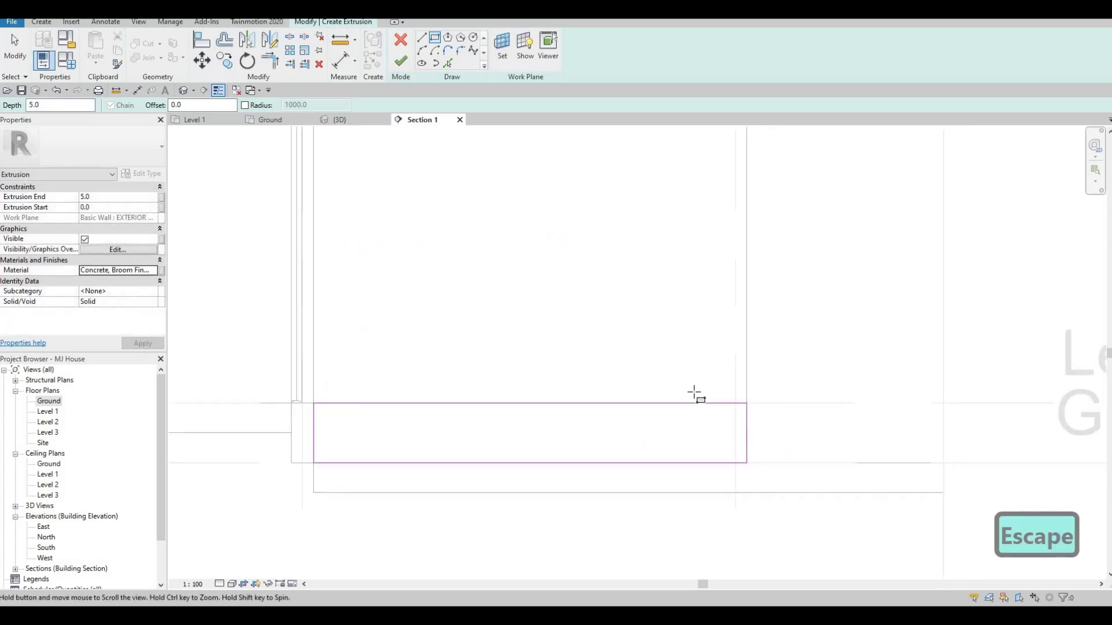
pyautogui.scroll(-1, 499, 237)
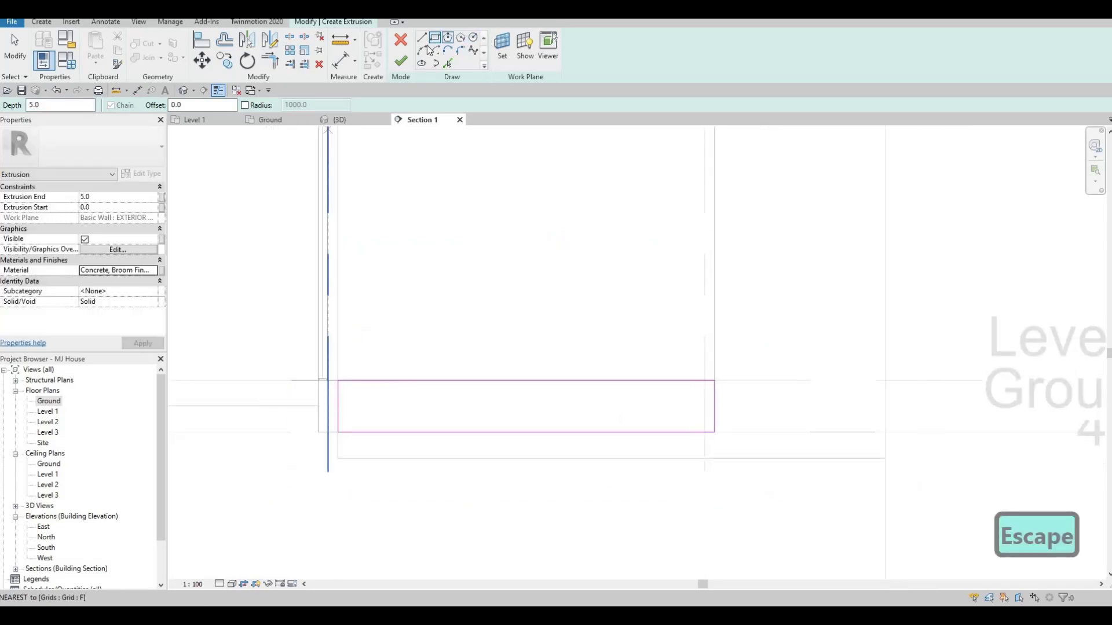
# Sketch a stepped line across the rectangle from its outer side to its upper edge, with treads about 980 mm and 760 mm long.
pyautogui.click(421, 51)
pyautogui.click(616, 414)
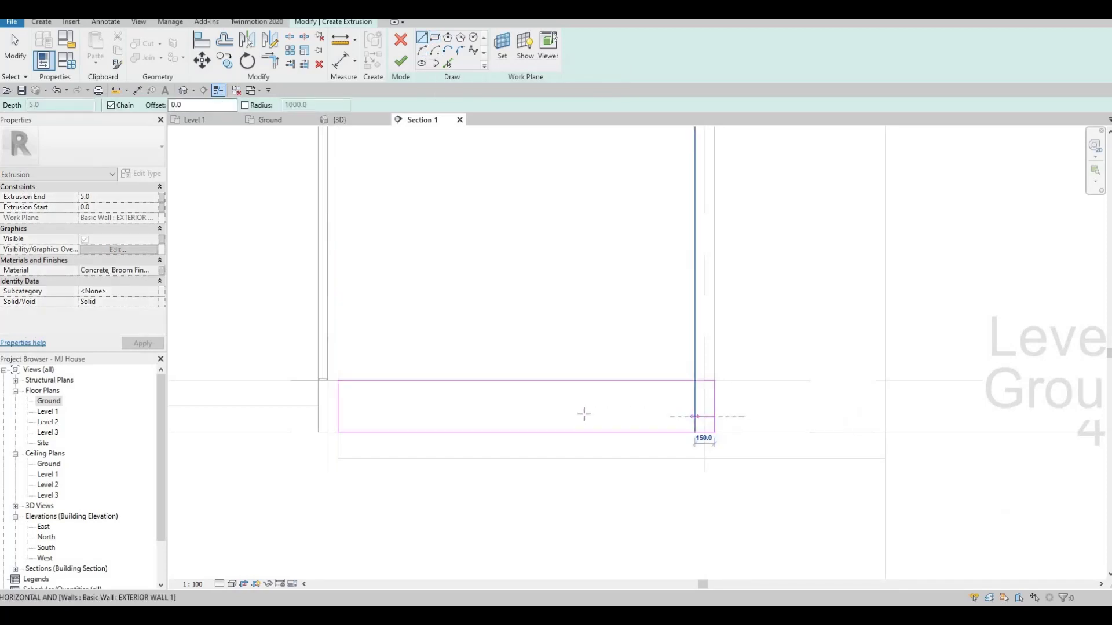
pyautogui.click(581, 400)
pyautogui.click(580, 400)
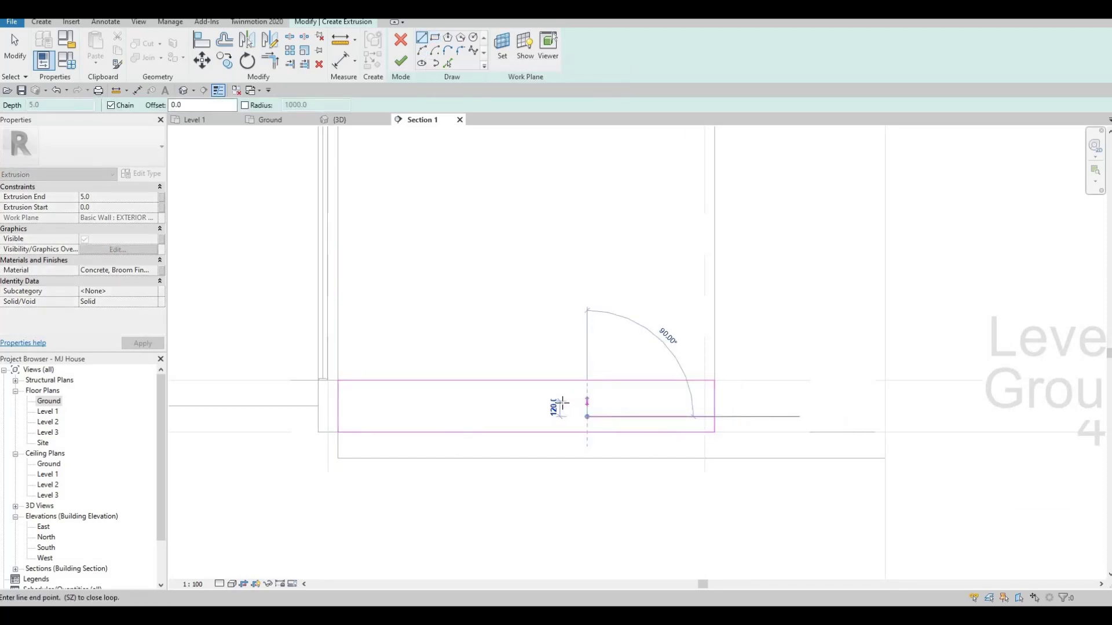
pyautogui.click(488, 401)
pyautogui.click(488, 380)
pyautogui.press('Escape')
pyautogui.press('Escape')
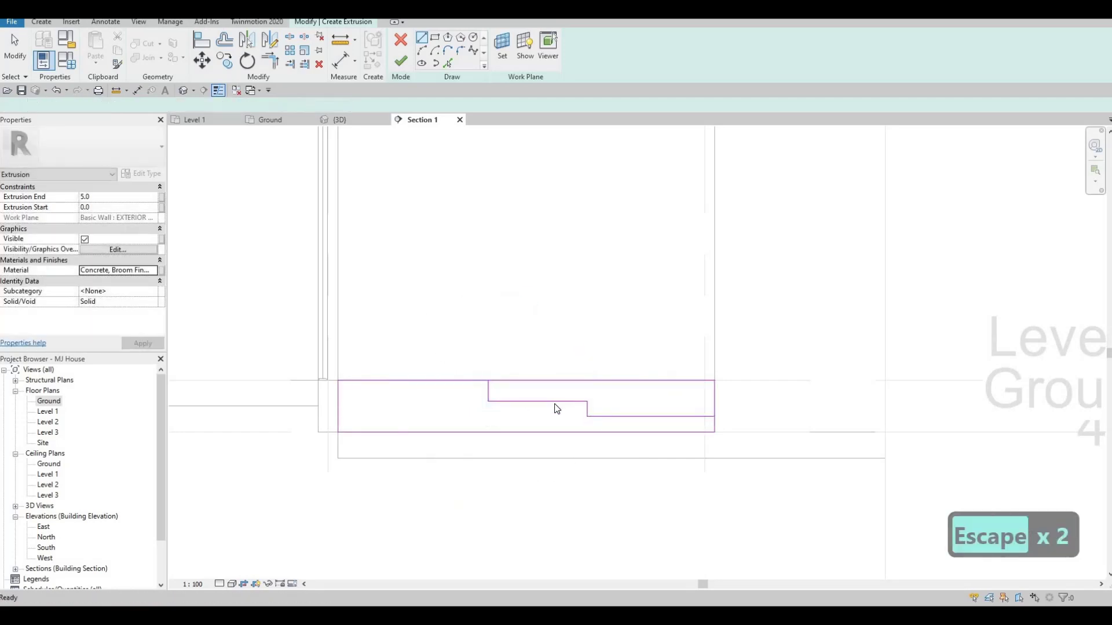
# Set the upper tread line 200 mm below the rectangle's upper edge.
pyautogui.click(490, 401)
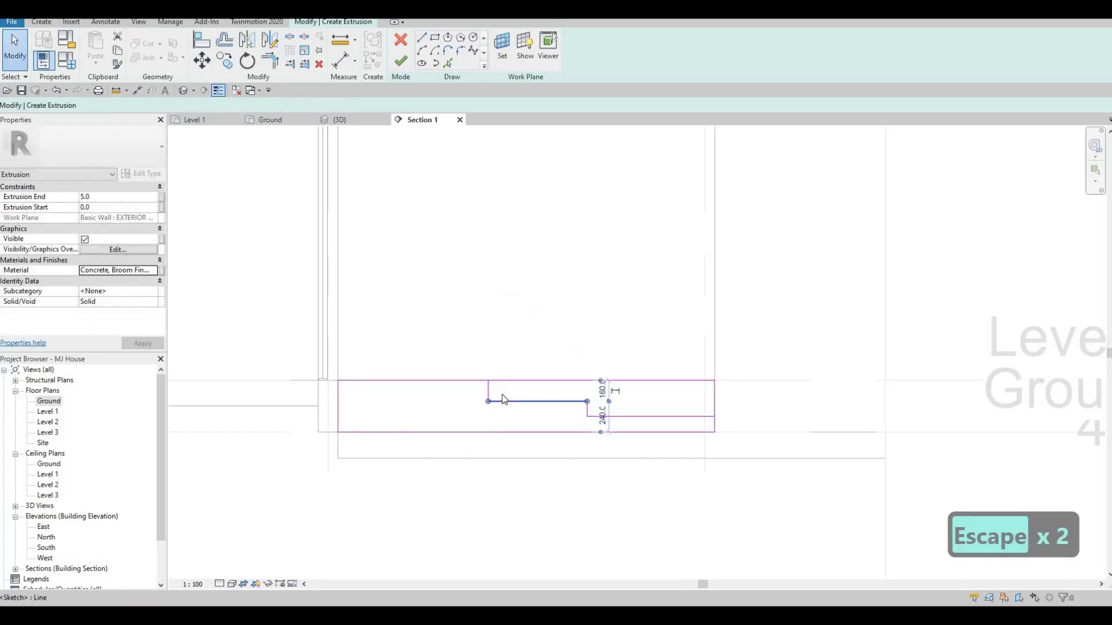
pyautogui.press('Escape')
pyautogui.click(579, 401)
pyautogui.click(603, 390)
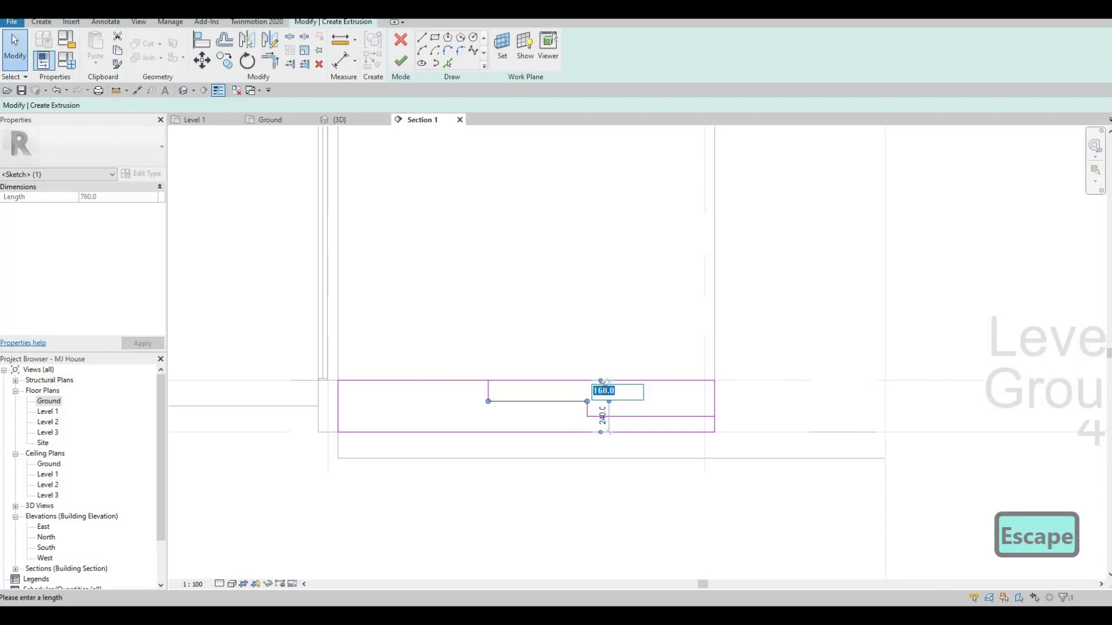
pyautogui.write('200')
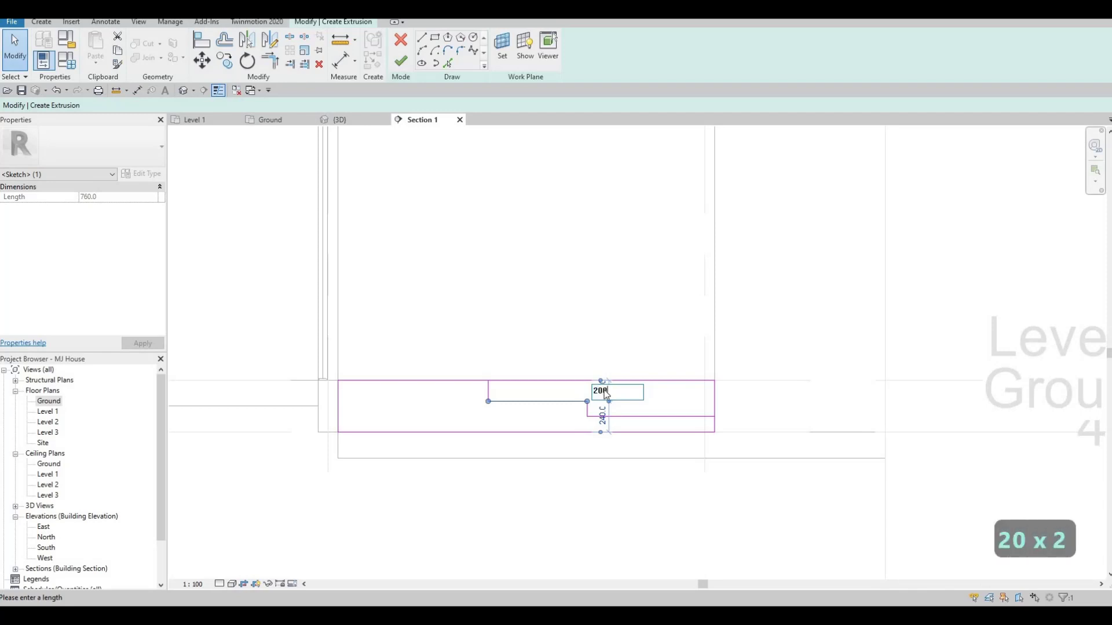
pyautogui.press('Return')
pyautogui.press('Escape')
pyautogui.press('Escape')
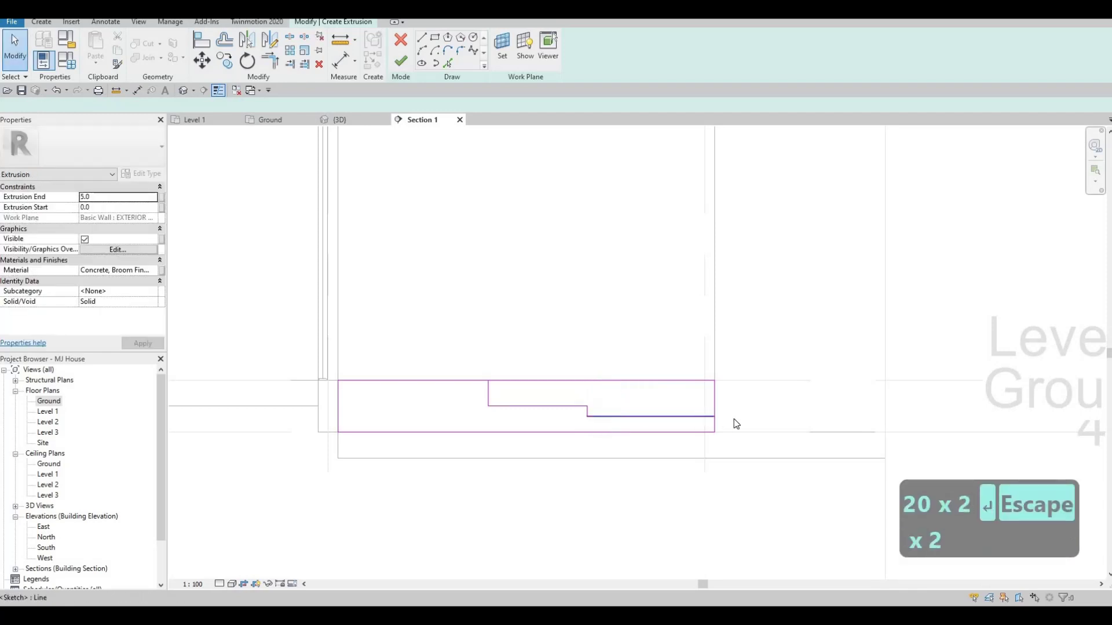
# Set the distance from the rectangle's upper edge to the upper tread line to 150 mm.
pyautogui.click(735, 425)
pyautogui.press('Escape')
pyautogui.press('Escape')
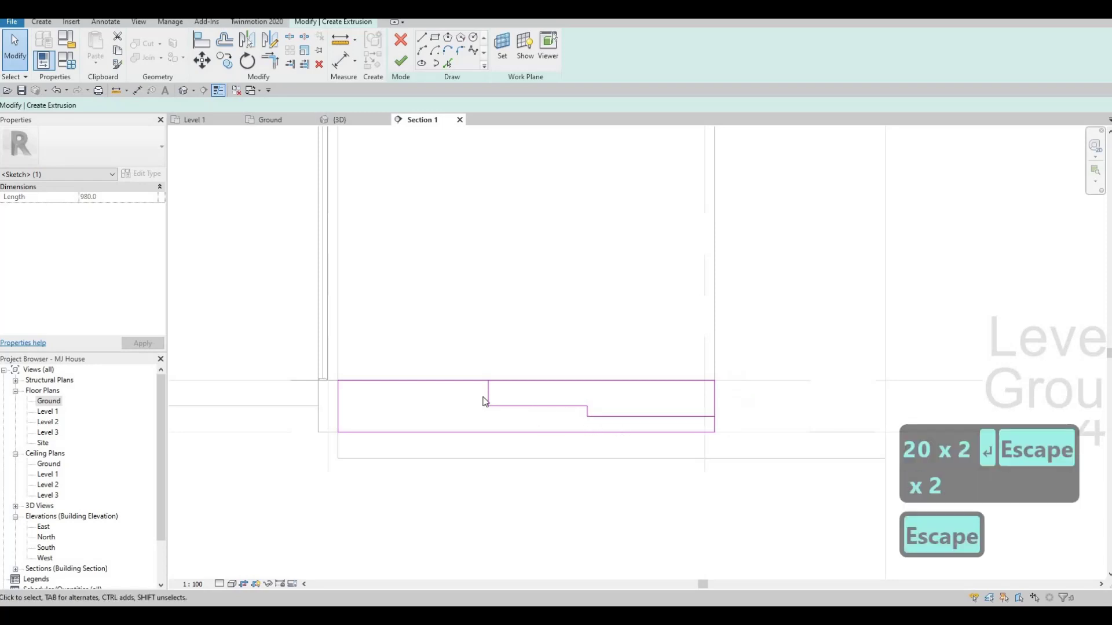
pyautogui.click(570, 405)
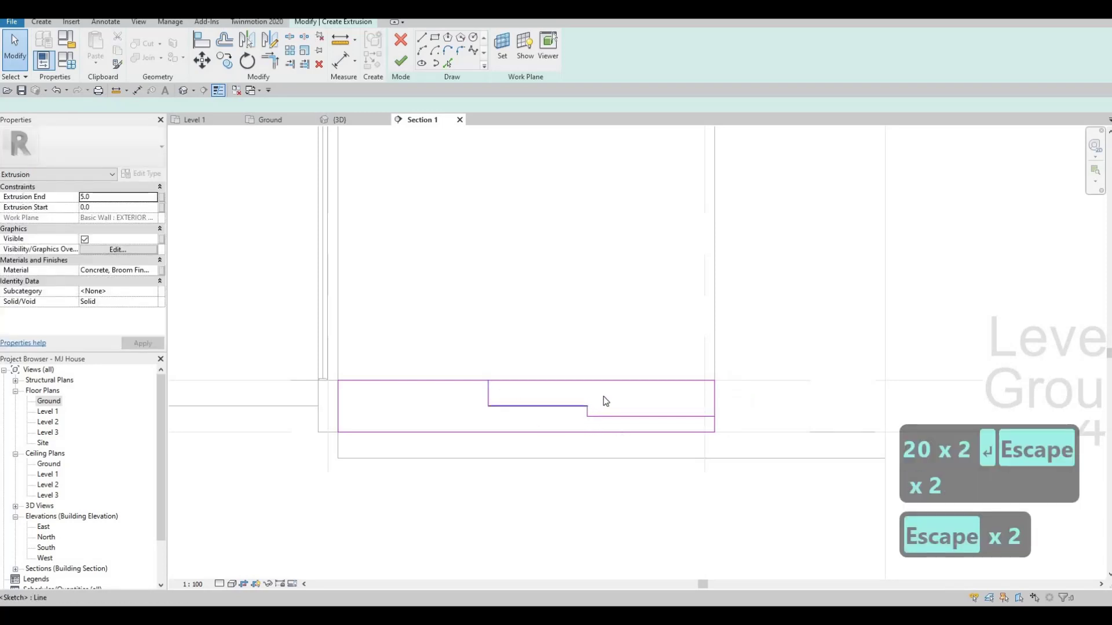
pyautogui.click(602, 393)
pyautogui.write('150')
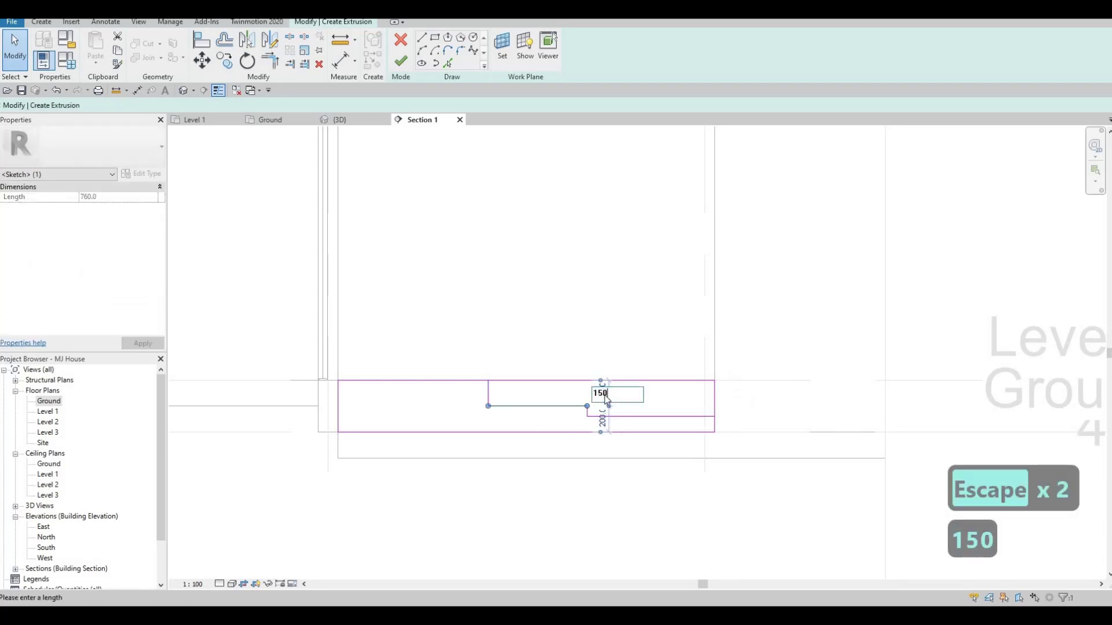
pyautogui.press('Return')
pyautogui.press('Escape')
# Set the vertical distance between the upper and lower tread lines to 150 mm.
pyautogui.click(632, 417)
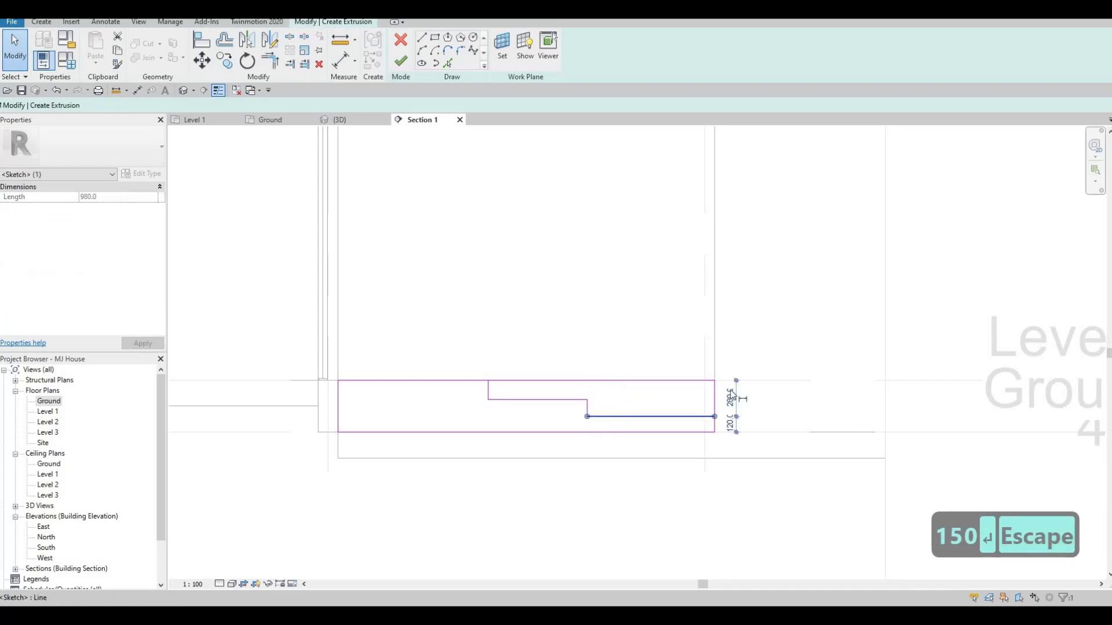
pyautogui.moveTo(640, 411); pyautogui.dragTo(672, 399)
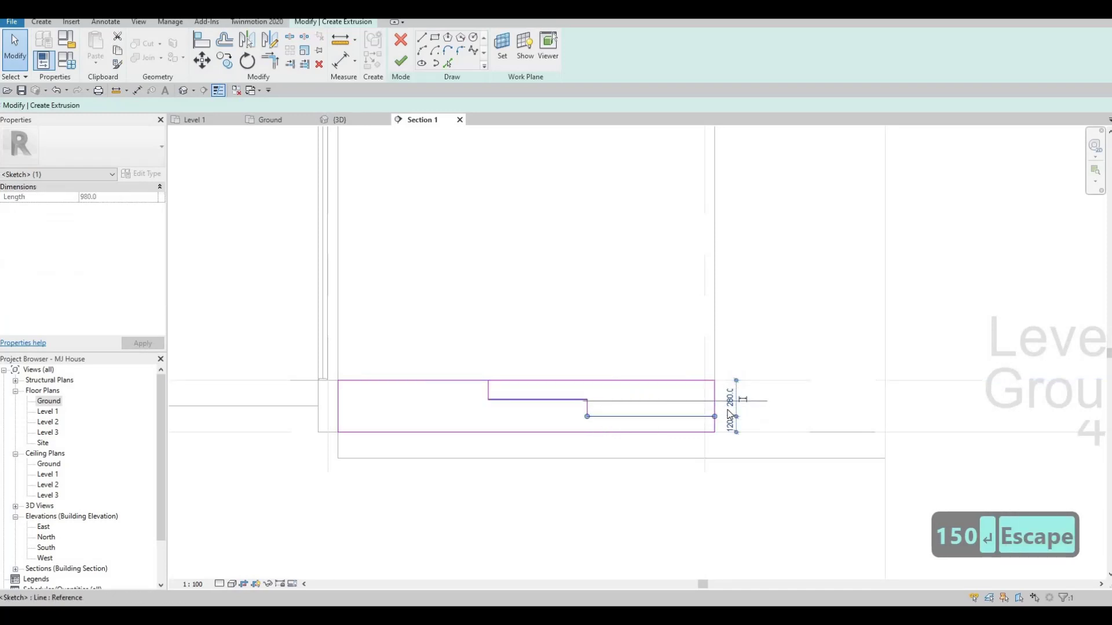
pyautogui.click(730, 409)
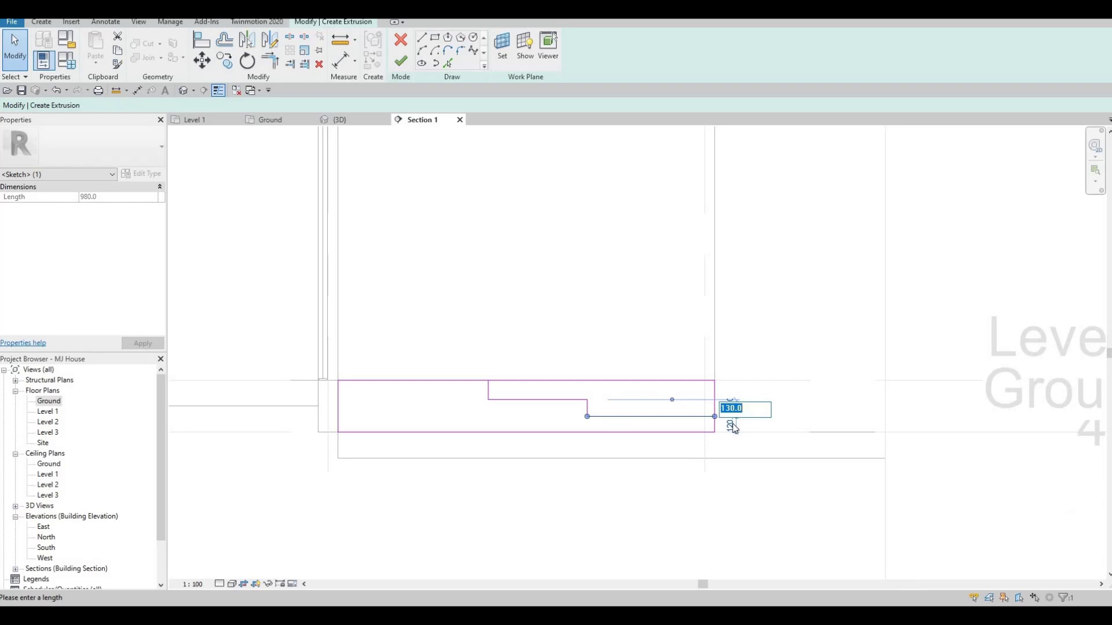
pyautogui.write('150')
pyautogui.press('Return')
pyautogui.press('Escape')
pyautogui.press('Escape')
pyautogui.moveTo(533, 452)
pyautogui.mouseDown(button='middle')
pyautogui.moveTo(545, 403)
pyautogui.moveTo(567, 383)
pyautogui.moveTo(528, 366)
pyautogui.moveTo(531, 389)
pyautogui.moveTo(490, 370)
pyautogui.mouseUp(button='middle')
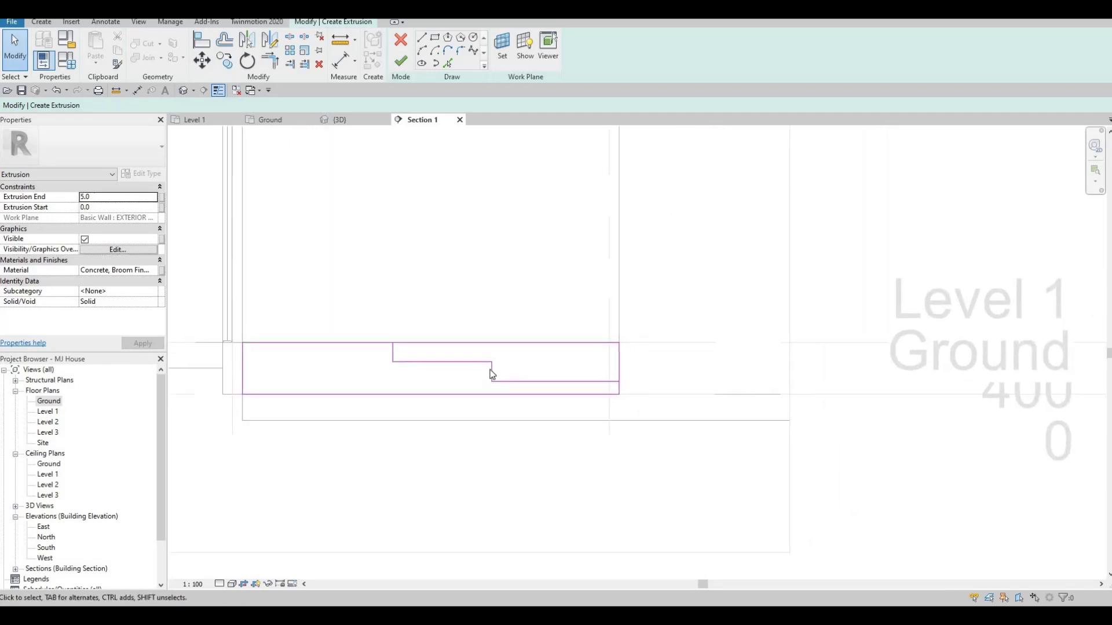
# Move the upper riser line slightly toward the entrance door, shortening the landing at the door.
pyautogui.press('Escape')
pyautogui.press('Escape')
pyautogui.click(491, 372)
pyautogui.scroll(2, 491, 372)
pyautogui.moveTo(491, 371)
pyautogui.mouseDown()
pyautogui.moveTo(596, 372)
pyautogui.moveTo(474, 376)
pyautogui.moveTo(484, 361)
pyautogui.mouseUp()
pyautogui.scroll(-1, 324, 333)
pyautogui.moveTo(324, 332); pyautogui.dragTo(476, 325, button='middle')
pyautogui.press('Escape')
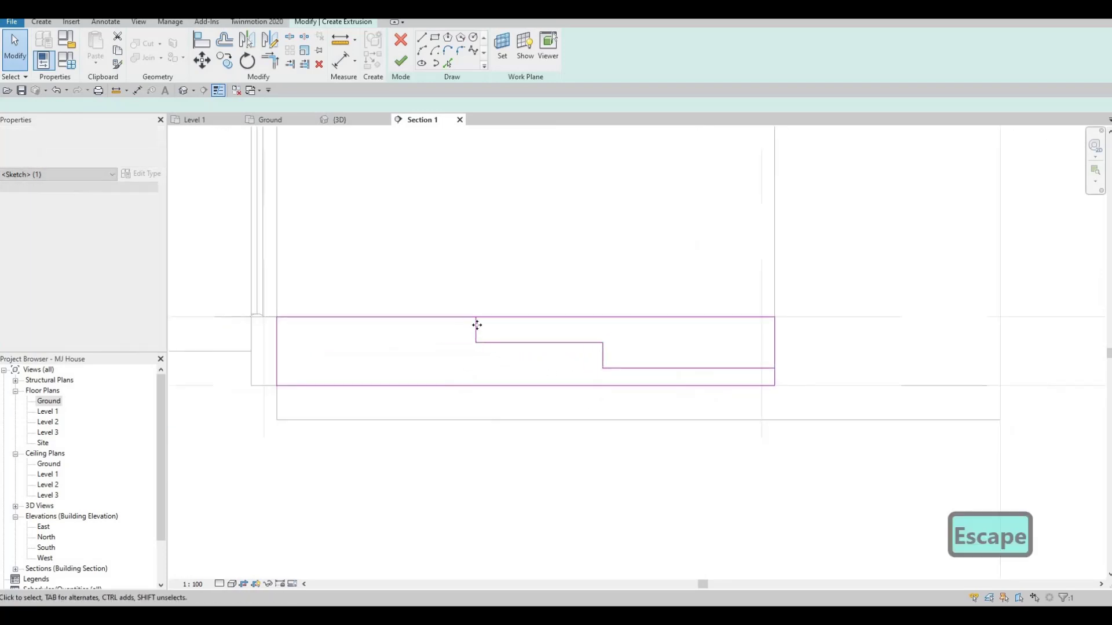
pyautogui.moveTo(476, 326); pyautogui.dragTo(463, 328)
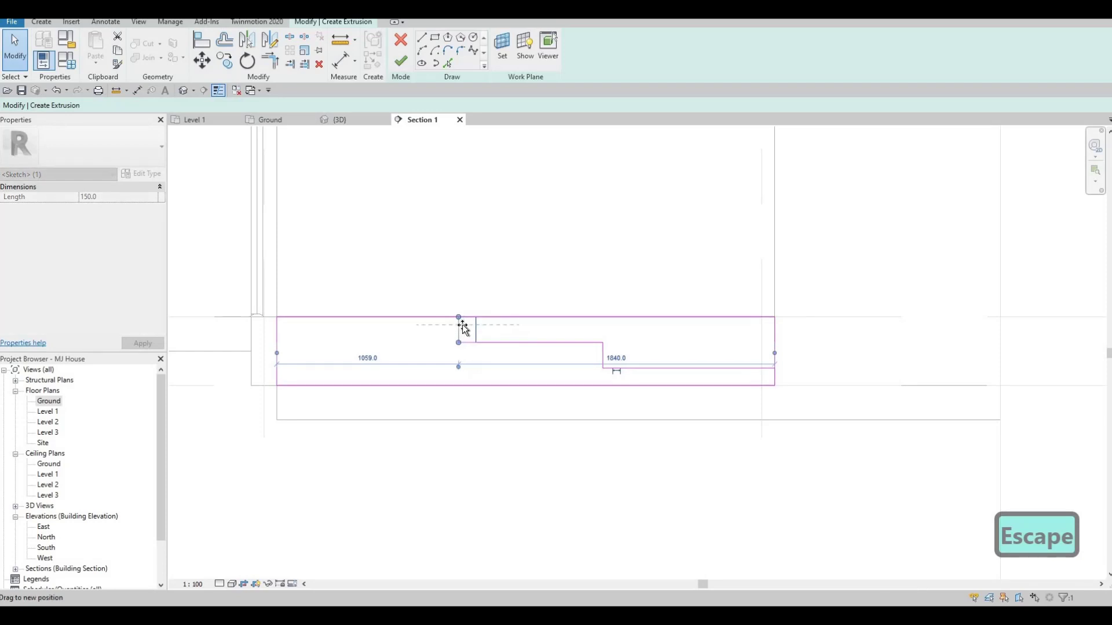
pyautogui.press('Escape')
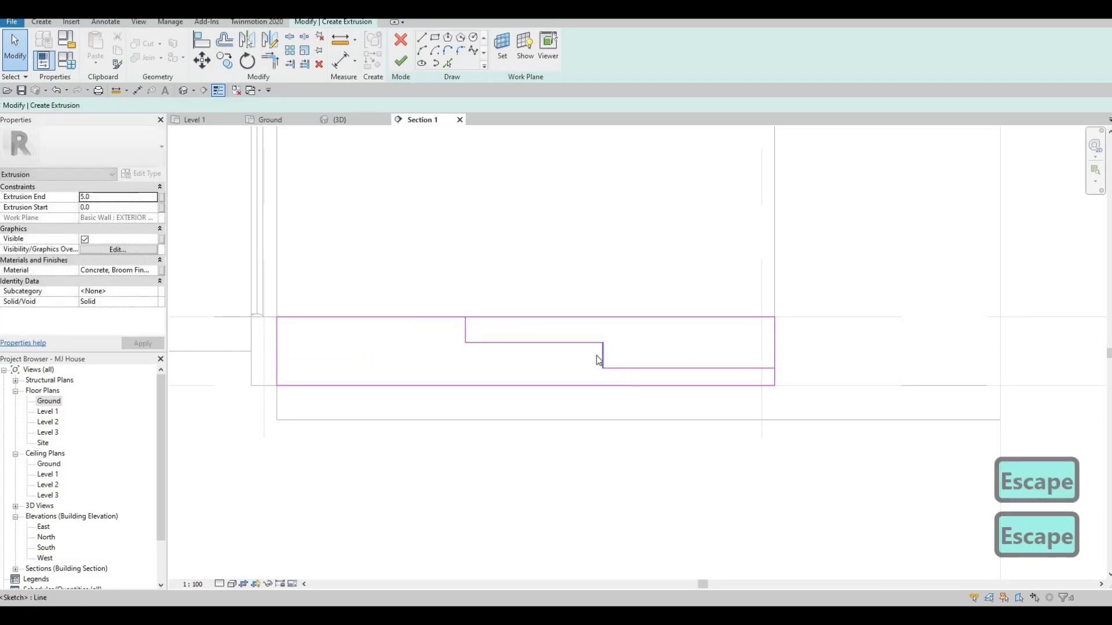
# Move the lower riser line toward the entrance door so the tread between the two risers becomes short.
pyautogui.click(602, 355)
pyautogui.moveTo(602, 353); pyautogui.dragTo(510, 352)
pyautogui.press('Escape')
pyautogui.press('Escape')
pyautogui.moveTo(506, 355); pyautogui.dragTo(417, 342, button='middle')
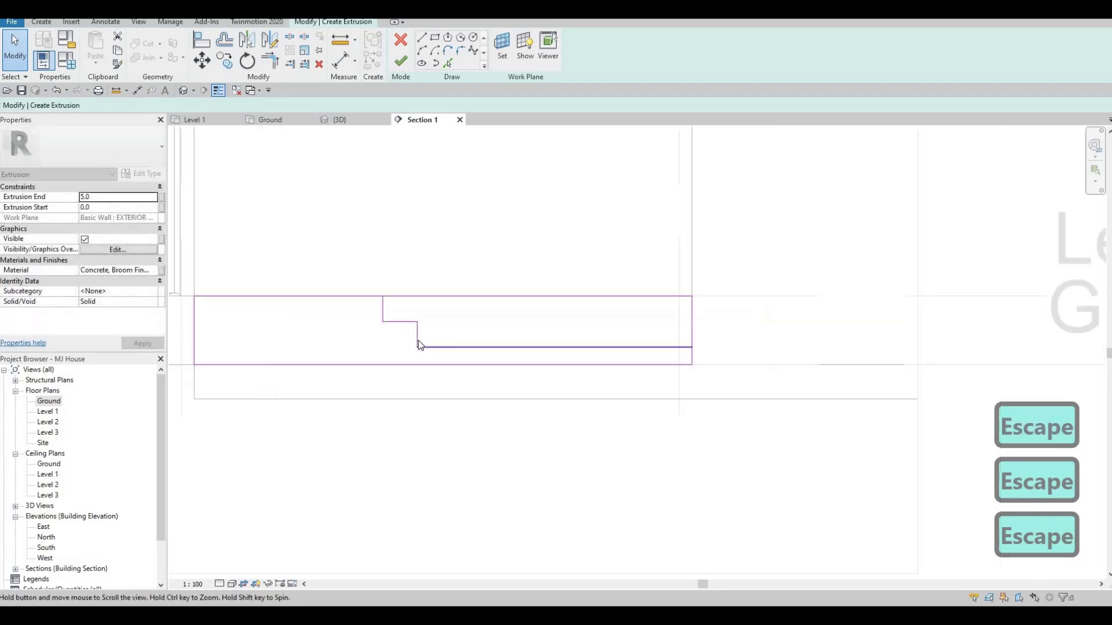
pyautogui.scroll(-2, 498, 373)
pyautogui.press('Escape')
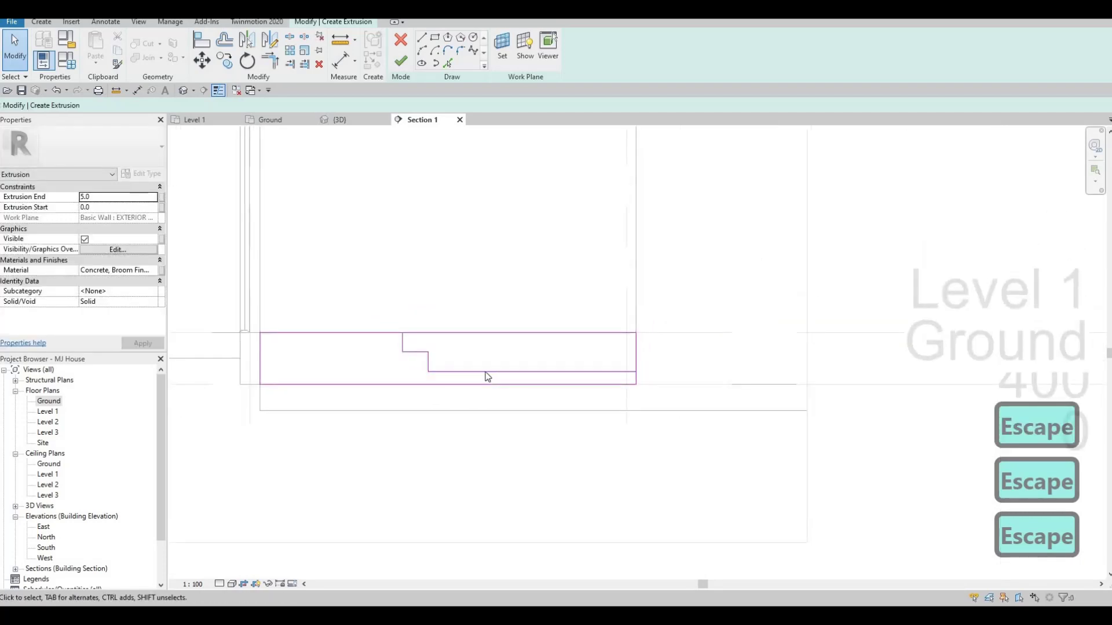
# Trim the rectangle's upper and outer edges to the stepped line so the sketch forms one closed stair profile.
pyautogui.click(404, 343)
pyautogui.press('Escape')
pyautogui.press('t')
pyautogui.press('r')
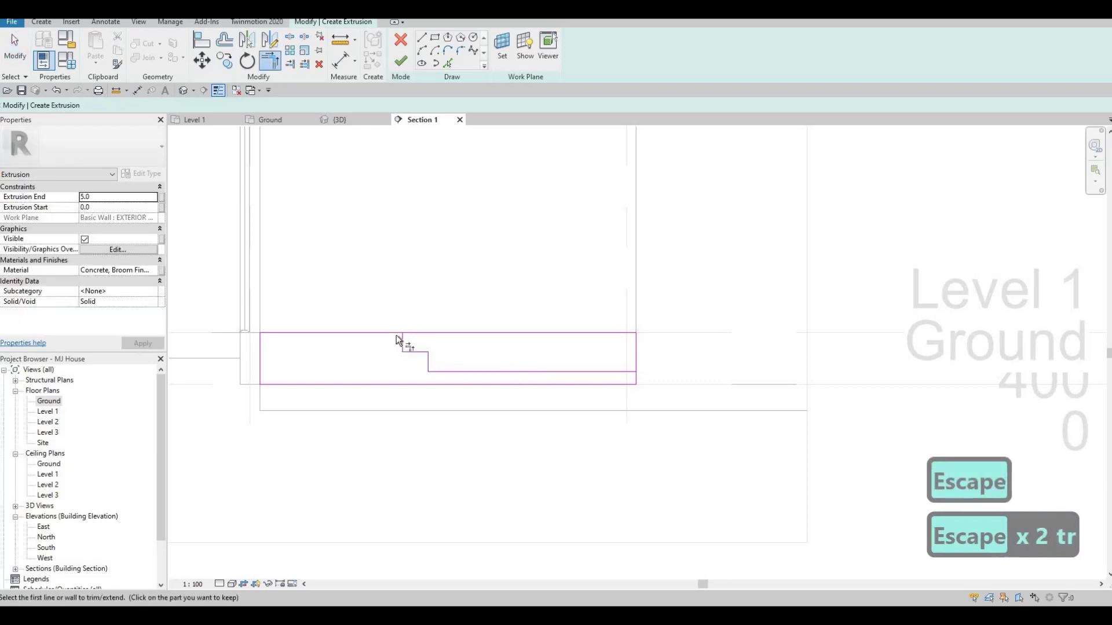
pyautogui.click(636, 380)
pyautogui.press('Escape')
pyautogui.press('Escape')
pyautogui.press('Escape')
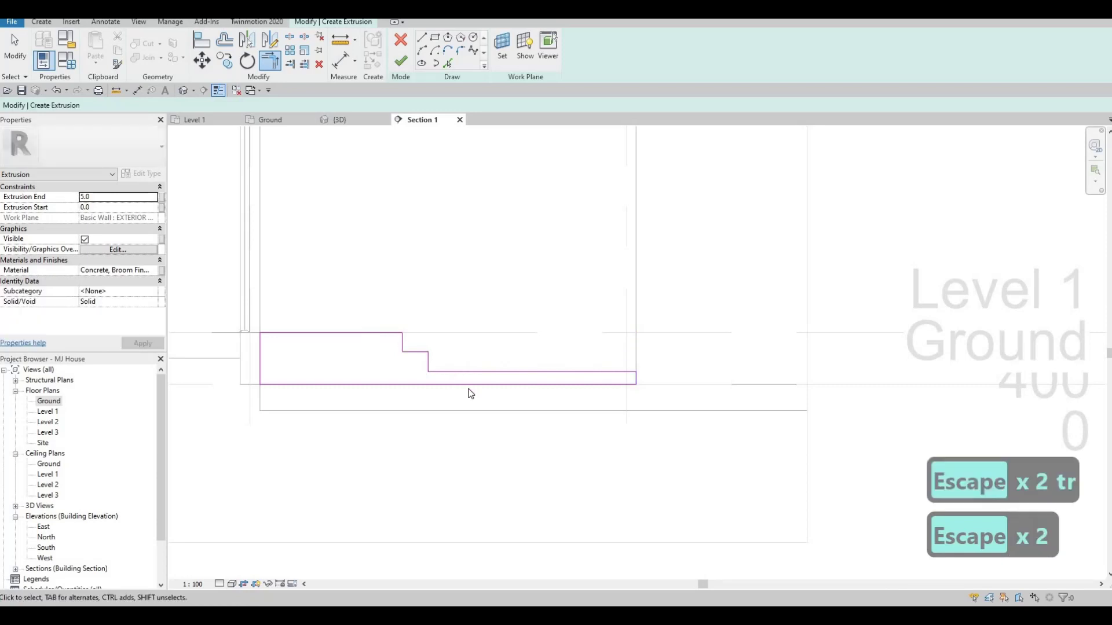
# Nudge both risers and the tread between them 33 increments away from the door to lengthen the landing.
pyautogui.moveTo(354, 307); pyautogui.dragTo(471, 391)
pyautogui.press('Right')
pyautogui.press('Right')
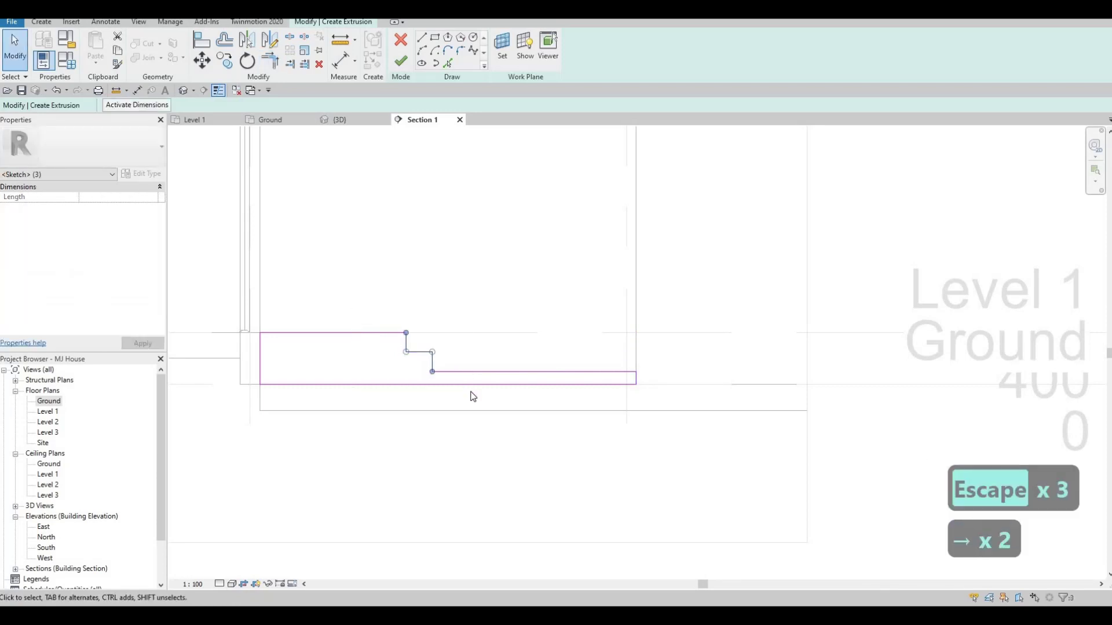
pyautogui.press('Right')
pyautogui.press('Right')
pyautogui.press('Right')
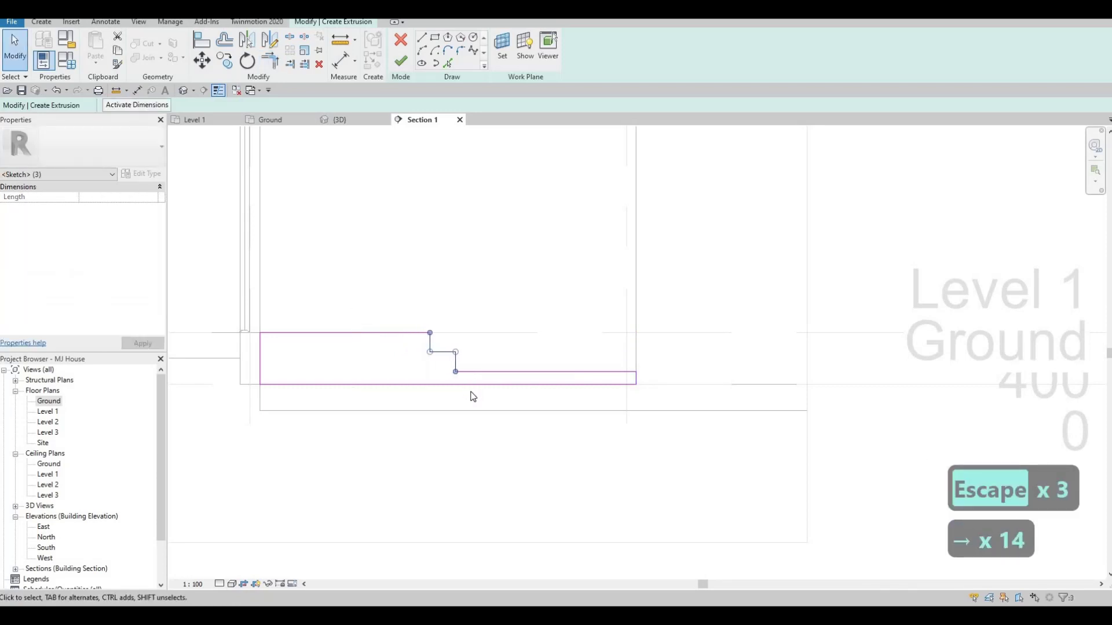
pyautogui.press('Right')
pyautogui.press('Right')
pyautogui.press('Right')
pyautogui.press('Right')
pyautogui.press('Right')
pyautogui.press('Right')
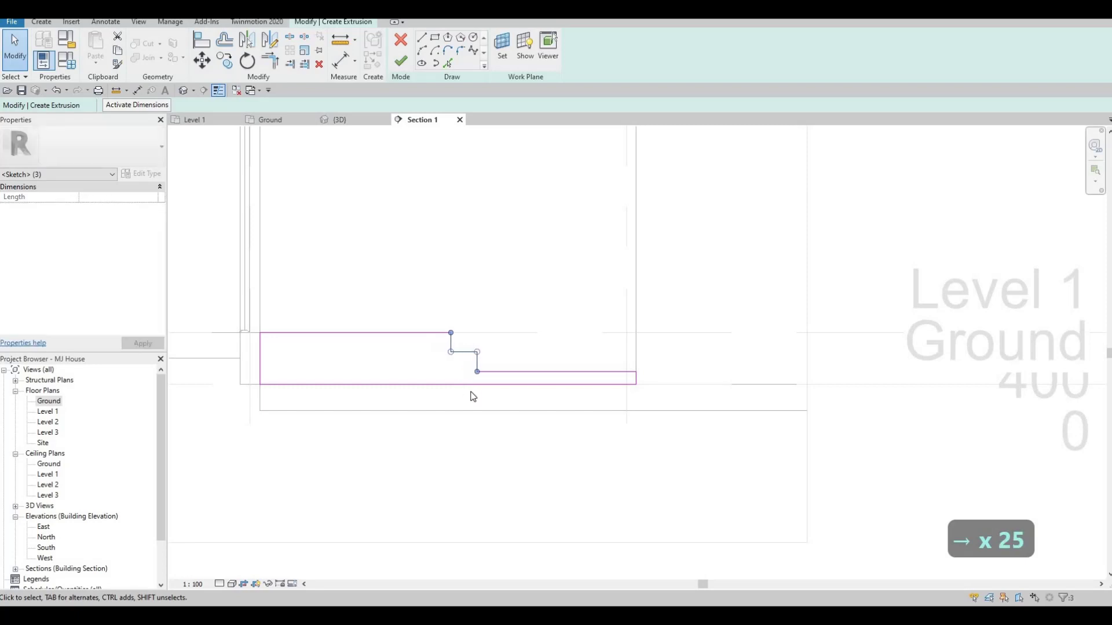
pyautogui.press('Right')
pyautogui.press('Right')
pyautogui.press('Right')
pyautogui.press('Right')
pyautogui.press('Right')
pyautogui.press('Right')
pyautogui.press('Right')
pyautogui.press('Right')
pyautogui.press('Escape')
pyautogui.press('Escape')
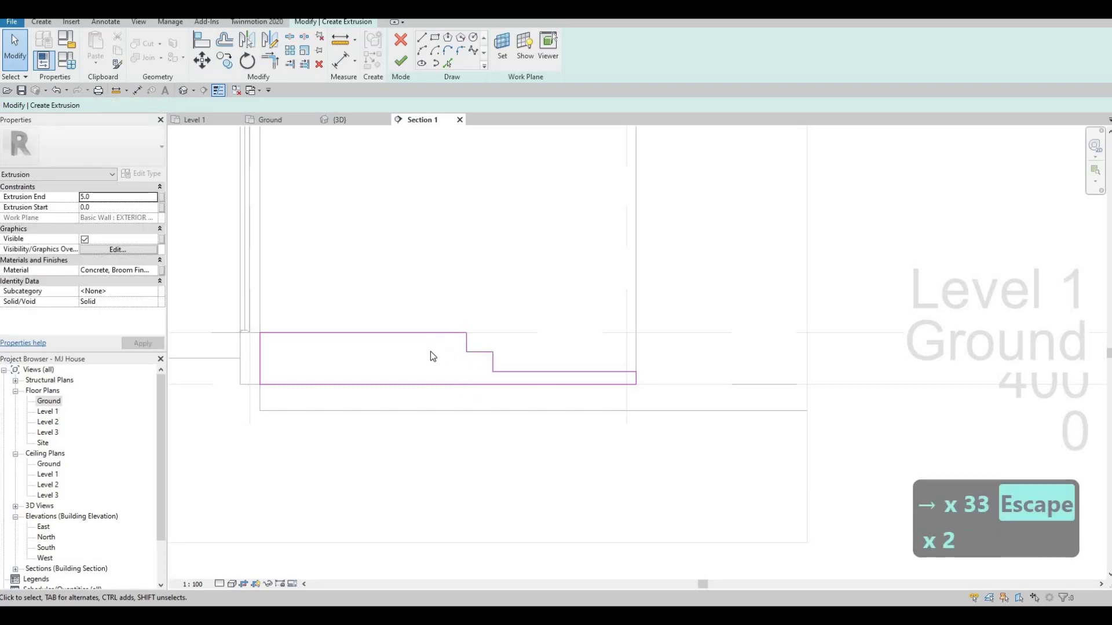
pyautogui.click(504, 374)
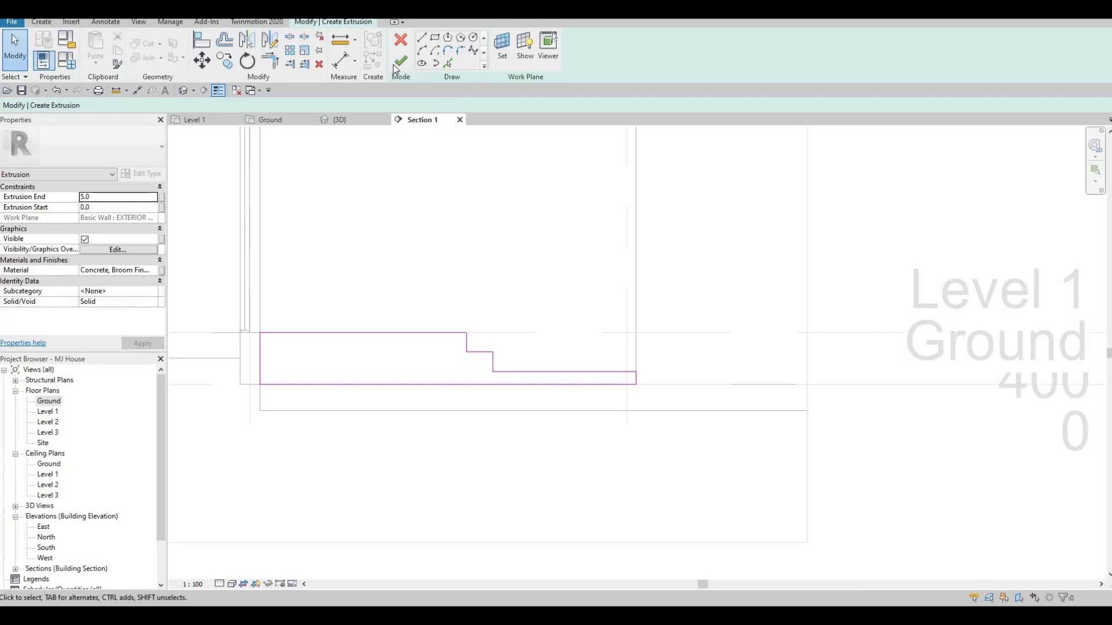
# Set the Extrusion End to 200 and finish the stepped extrusion sketch.
pyautogui.click(114, 199)
pyautogui.write('200')
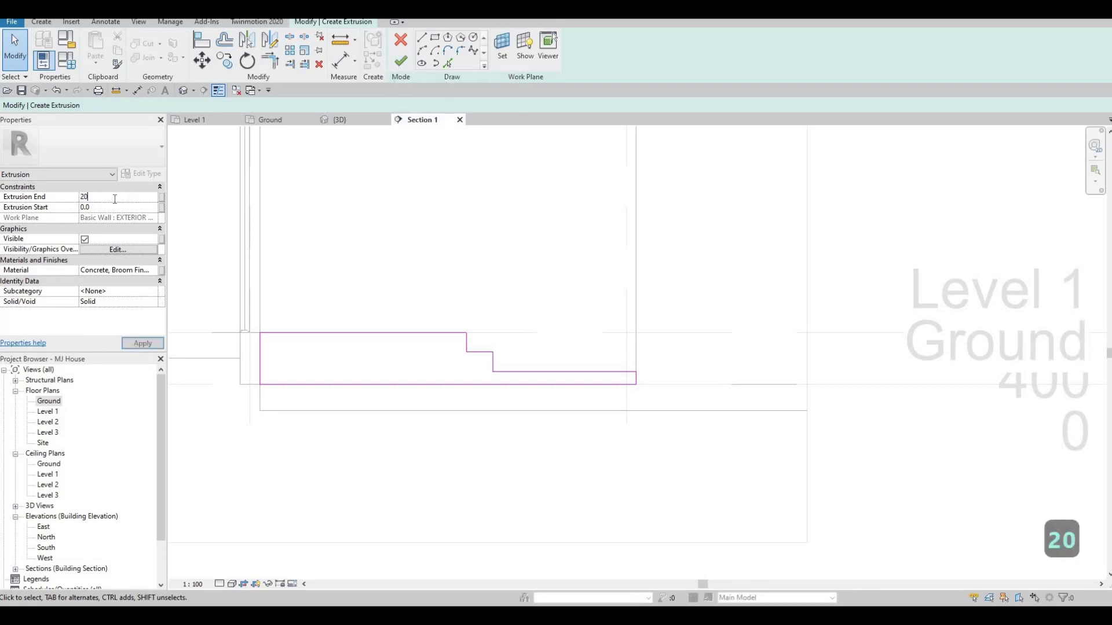
pyautogui.click(403, 62)
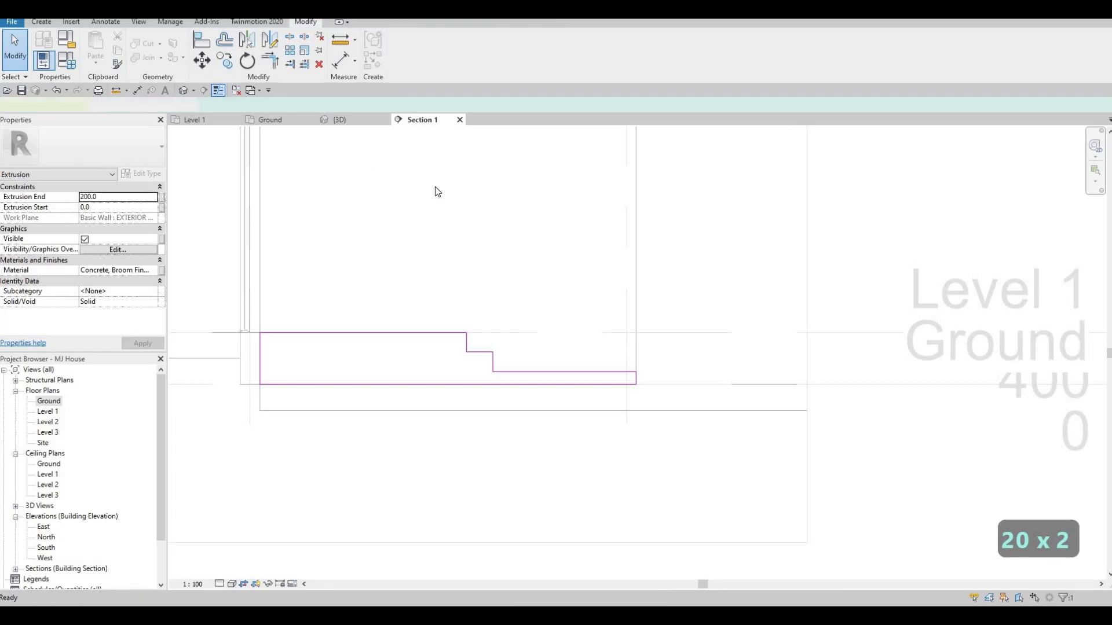
# In the 3D view, stretch the steps extrusion across the entrance passage to a depth of 1422 mm.
pyautogui.click(345, 121)
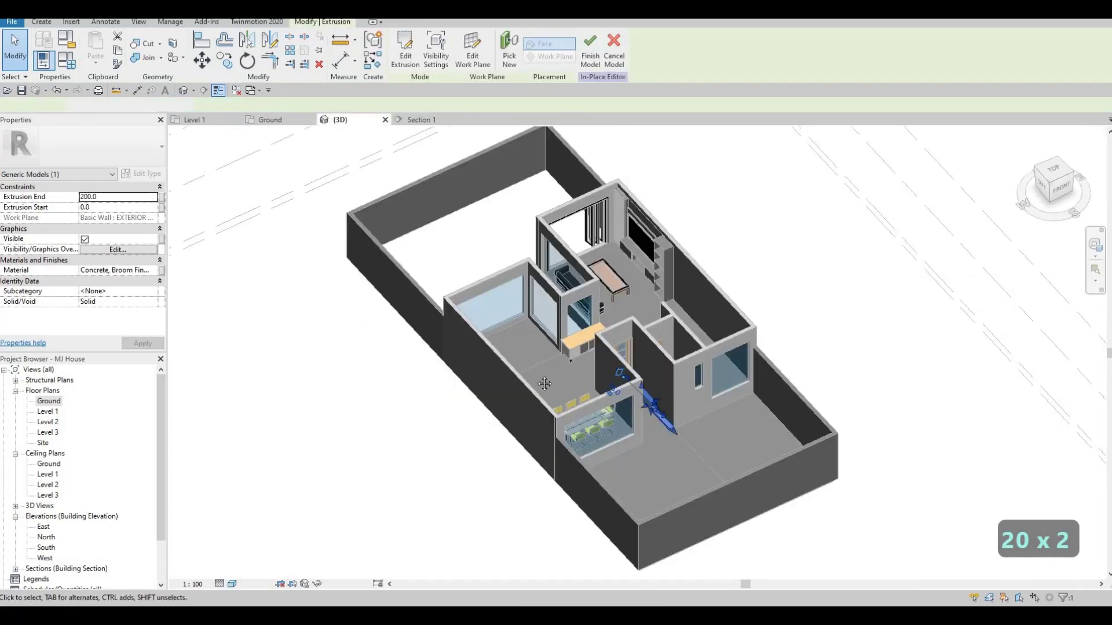
pyautogui.moveTo(653, 414); pyautogui.dragTo(538, 379, button='middle')
pyautogui.scroll(6, 547, 357)
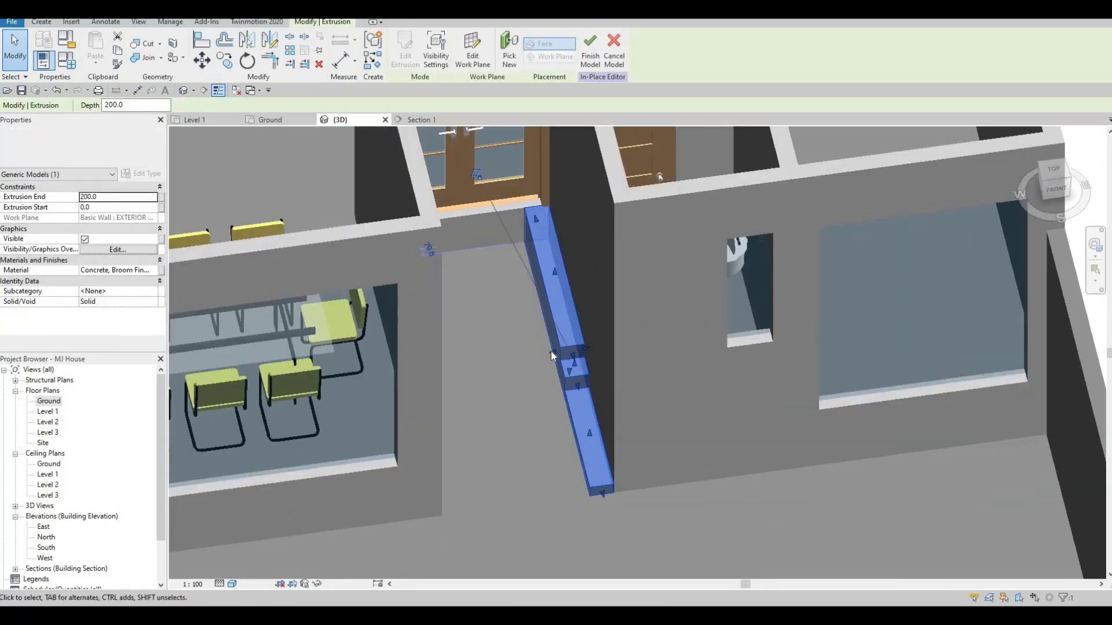
pyautogui.moveTo(416, 378); pyautogui.dragTo(423, 372)
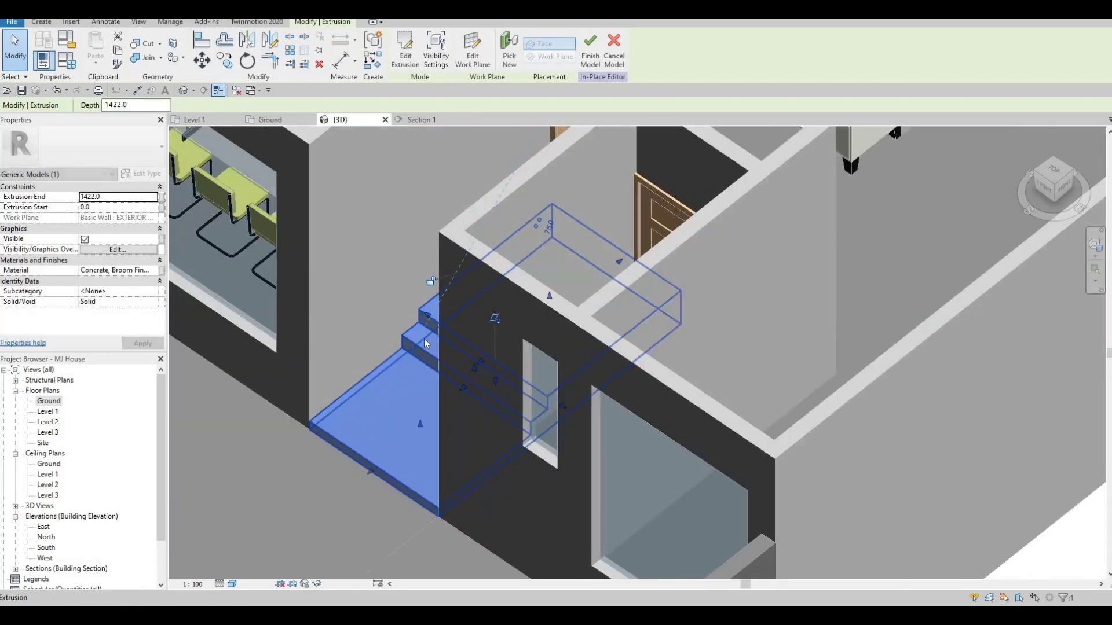
pyautogui.moveTo(299, 342); pyautogui.dragTo(343, 356, button='middle')
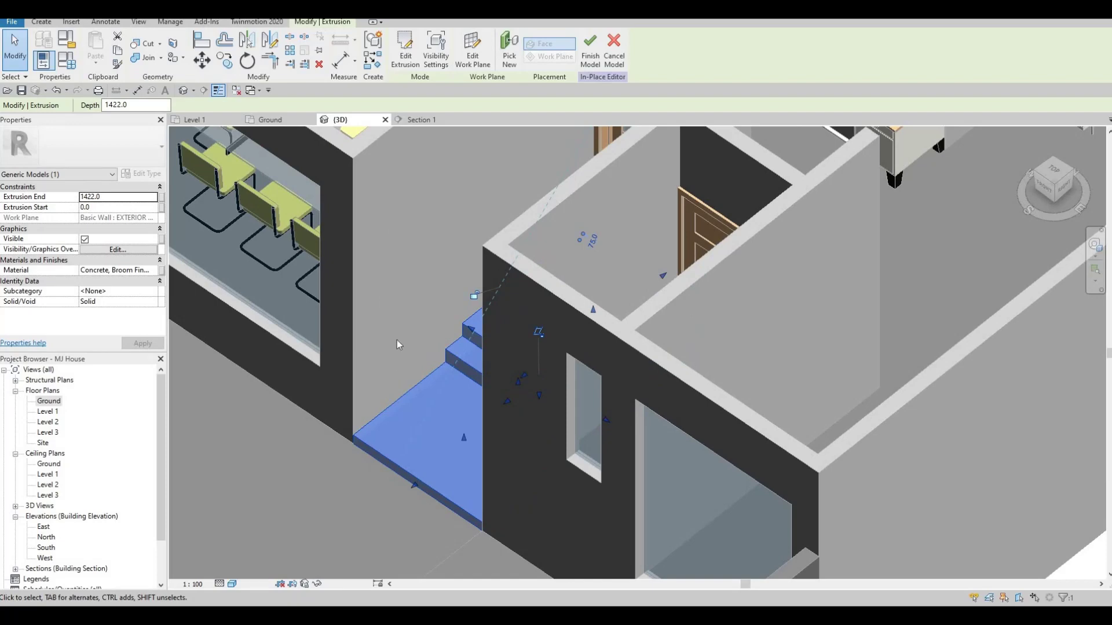
pyautogui.keyDown('shift'); pyautogui.moveTo(516, 396); pyautogui.dragTo(440, 362, button='middle'); pyautogui.keyUp('shift')
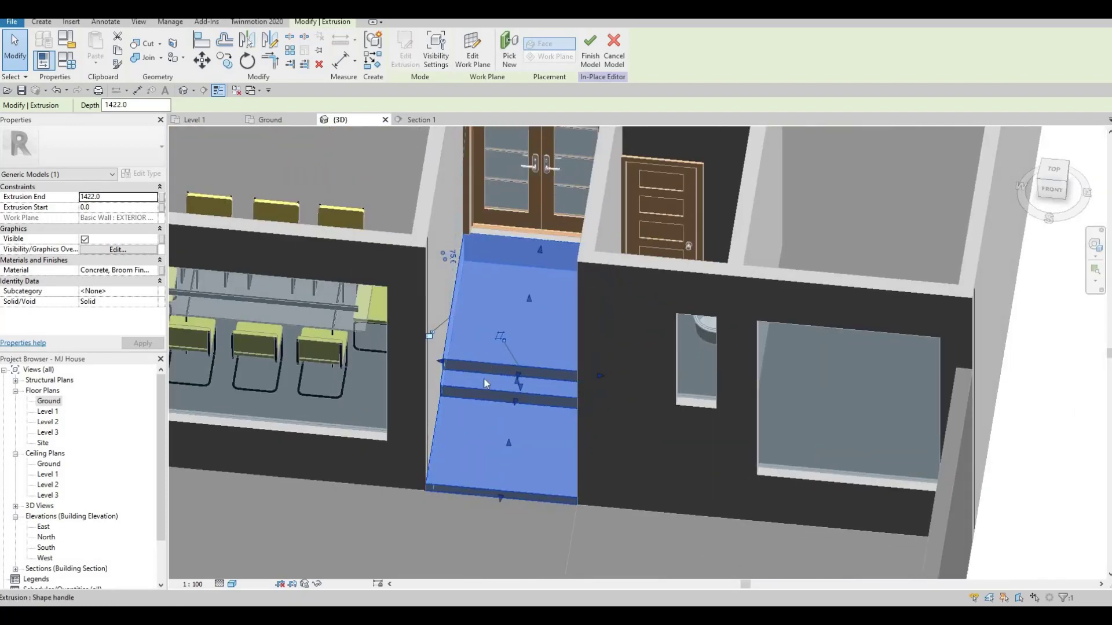
# Pull the steps' free side back to a depth of about 1059 mm and align it with the facing wall of the entrance passage.
pyautogui.moveTo(509, 391); pyautogui.dragTo(509, 391)
pyautogui.keyDown('shift'); pyautogui.moveTo(509, 391); pyautogui.dragTo(520, 391, button='middle'); pyautogui.keyUp('shift')
pyautogui.press('a')
pyautogui.press('l')
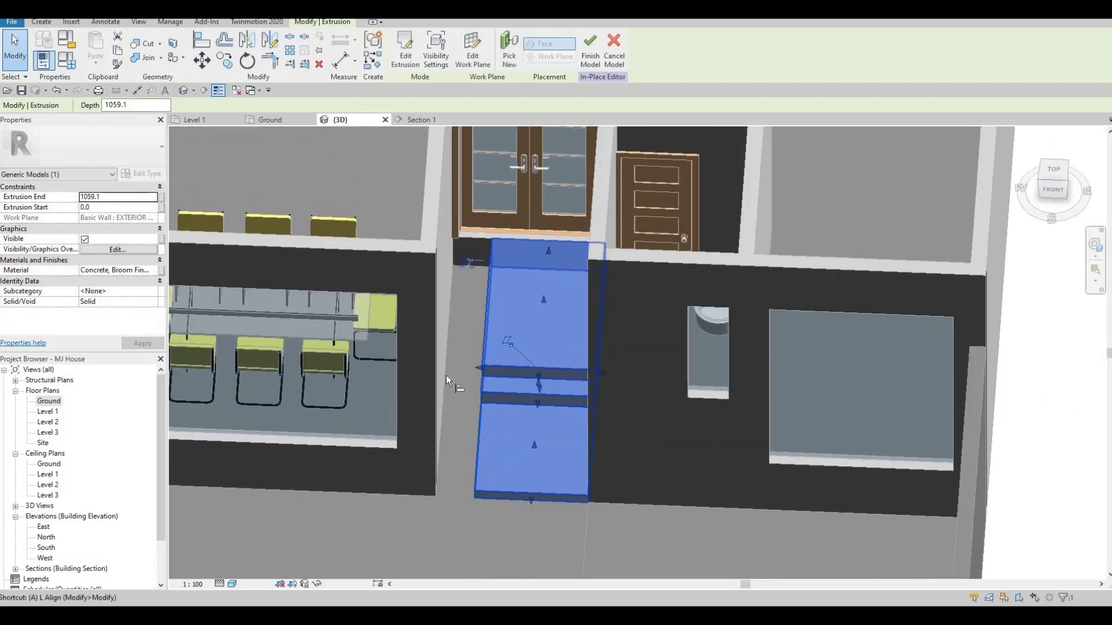
pyautogui.press('l')
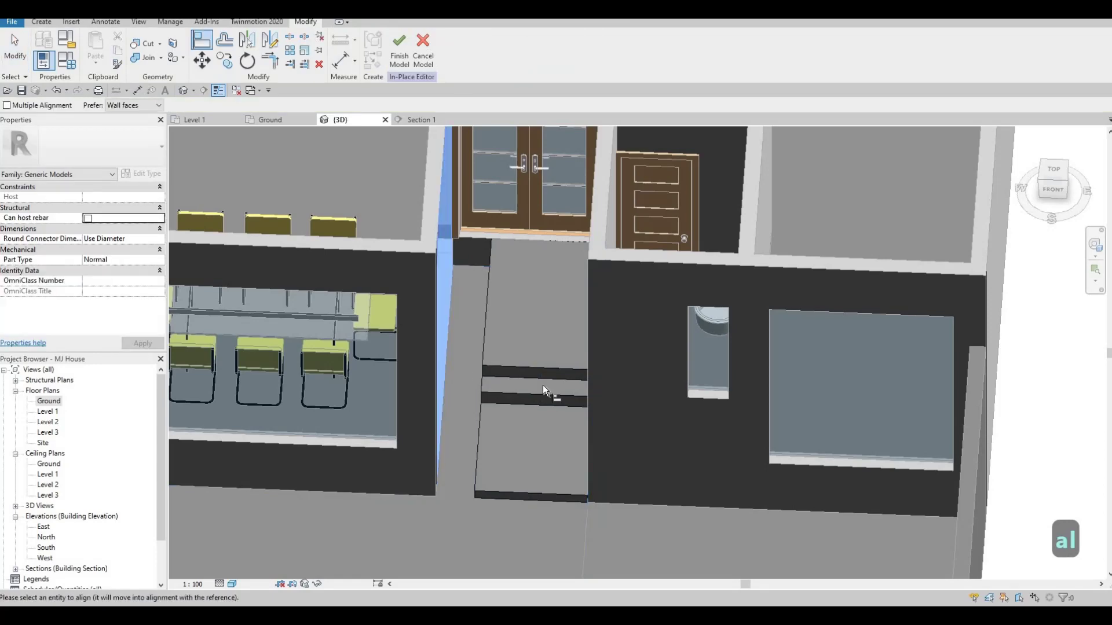
pyautogui.keyDown('shift'); pyautogui.moveTo(551, 384); pyautogui.dragTo(529, 342, button='middle'); pyautogui.keyUp('shift')
pyautogui.press('Escape')
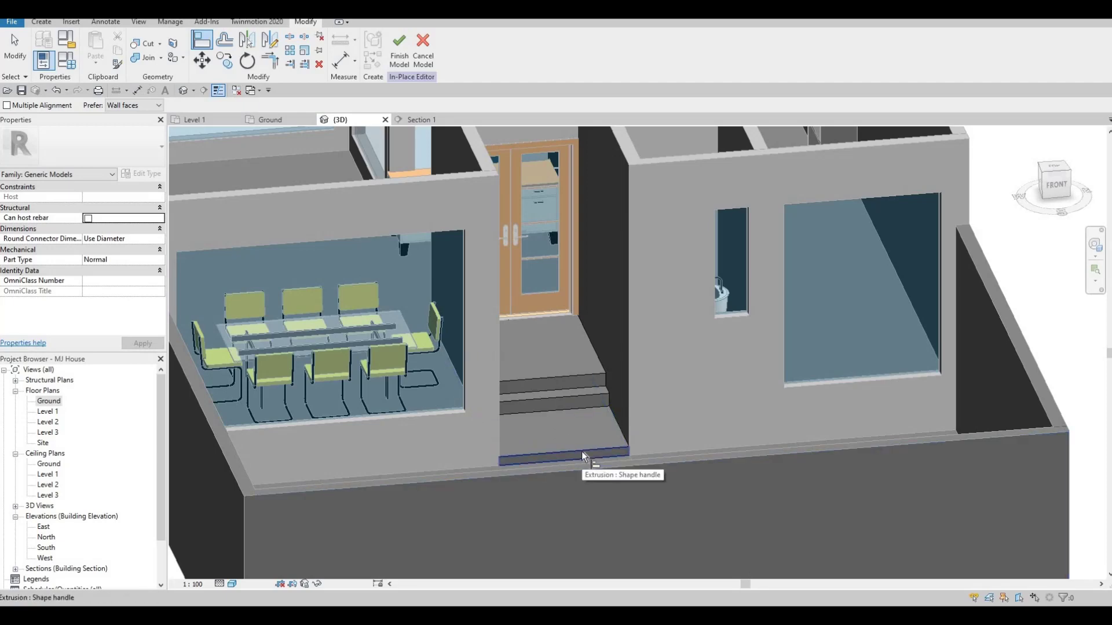
# Finish the in-place model of the entrance steps.
pyautogui.keyDown('shift'); pyautogui.moveTo(590, 499); pyautogui.dragTo(620, 480, button='middle'); pyautogui.keyUp('shift')
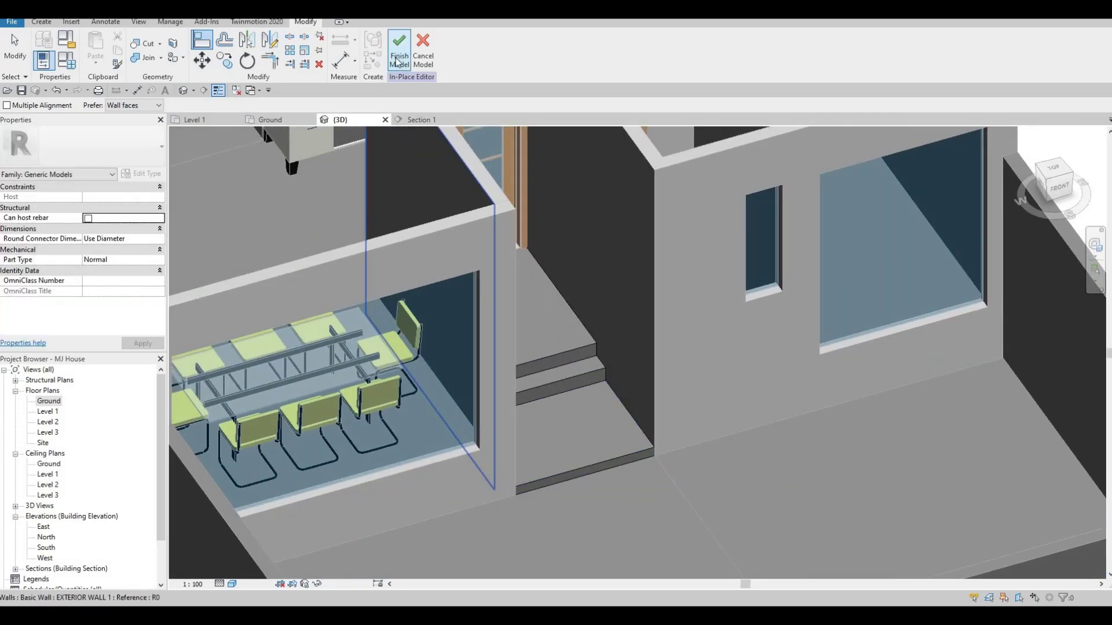
pyautogui.click(398, 62)
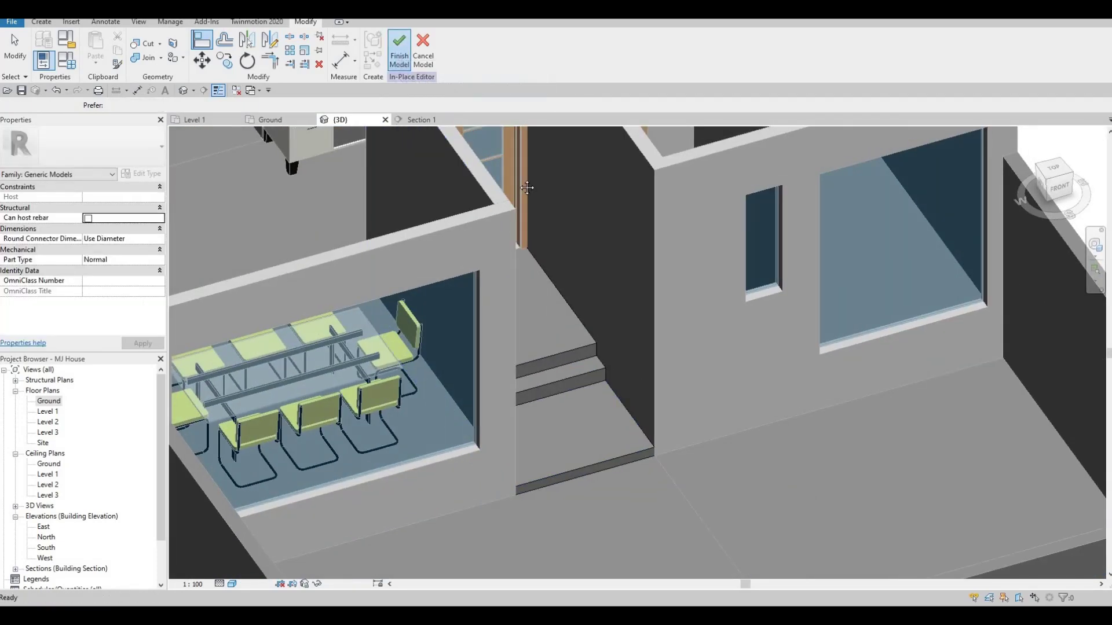
pyautogui.scroll(-1, 524, 359)
pyautogui.moveTo(513, 478); pyautogui.dragTo(509, 336, button='middle')
pyautogui.scroll(-1, 463, 294)
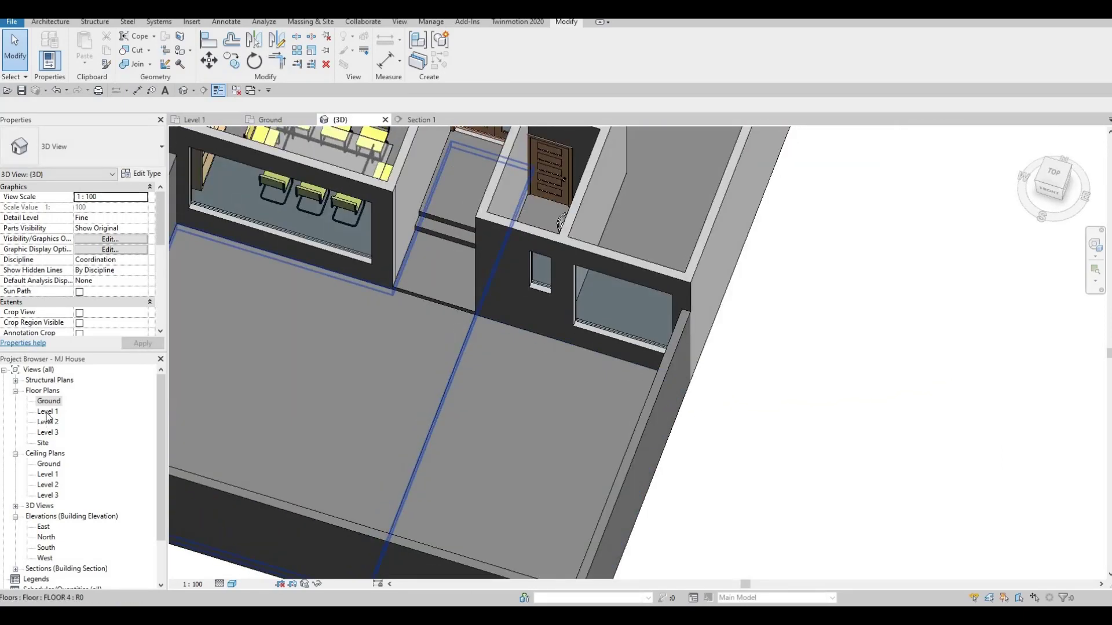
# Examine the entrance area and front yard in the Level 1 floor plan, and return to the 3D view.
pyautogui.doubleClick(47, 412)
pyautogui.scroll(-2, 375, 426)
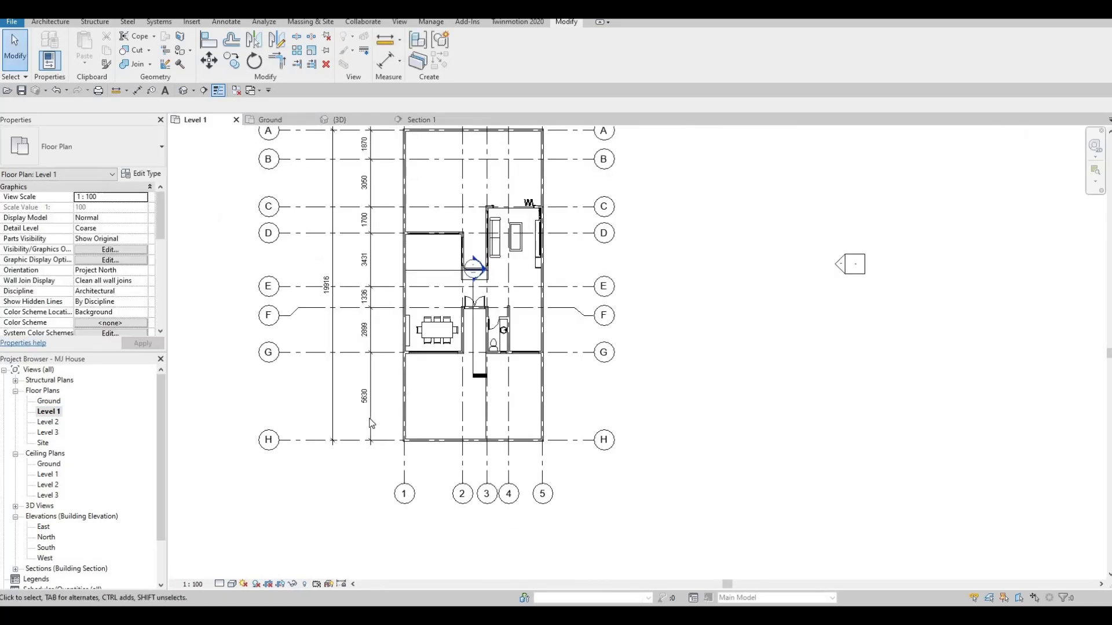
pyautogui.moveTo(370, 419); pyautogui.dragTo(361, 440, button='middle')
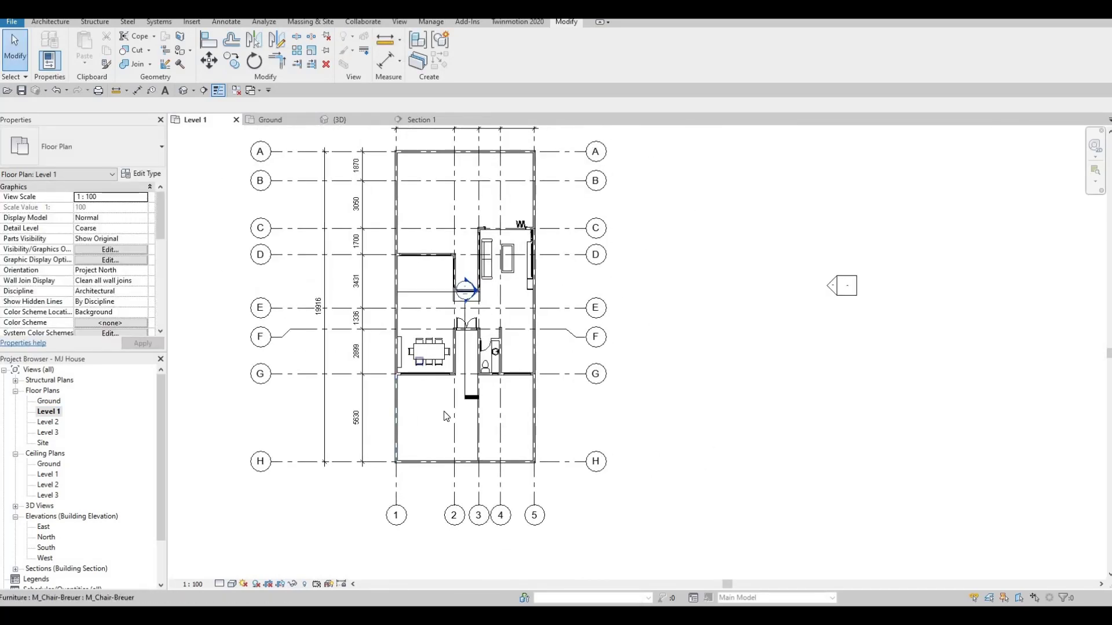
pyautogui.scroll(5, 483, 397)
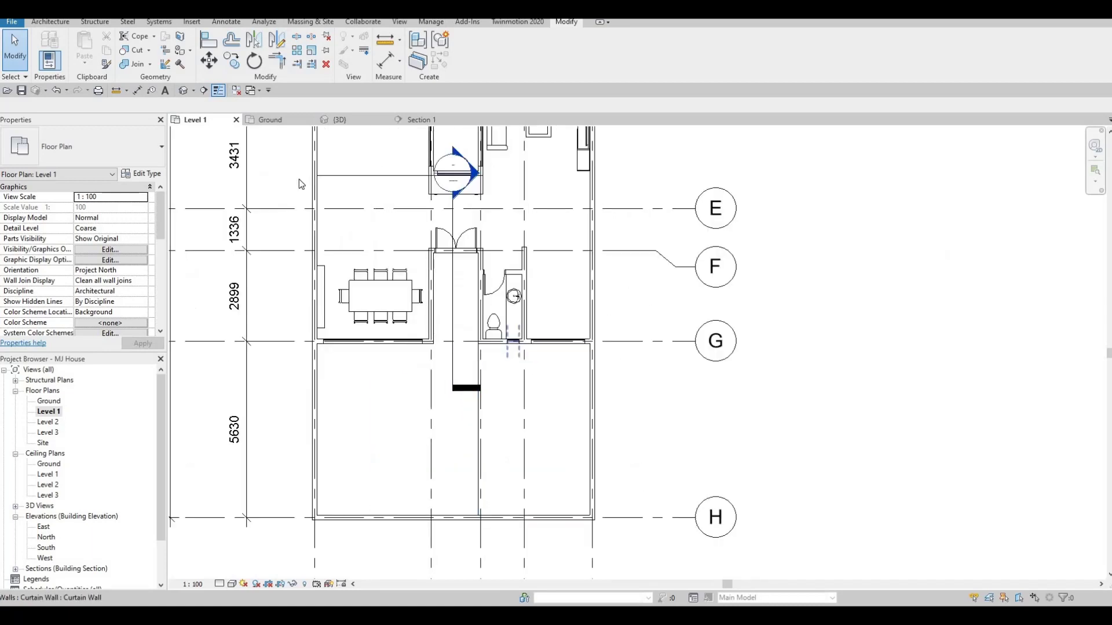
pyautogui.moveTo(442, 430); pyautogui.dragTo(428, 482, button='middle')
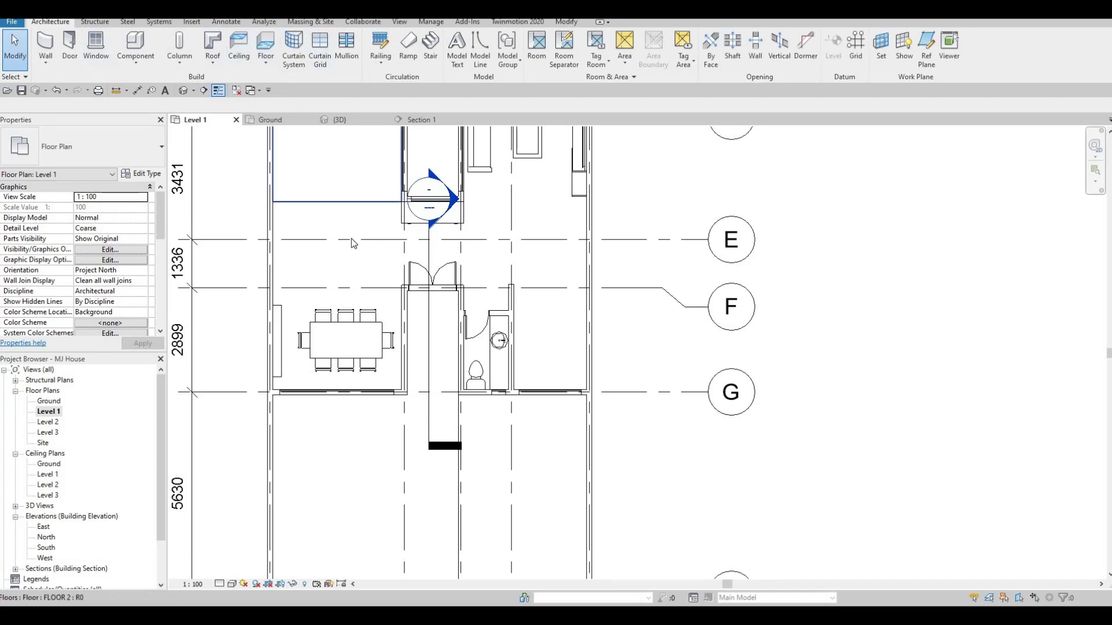
pyautogui.press('F1')
pyautogui.press('F1')
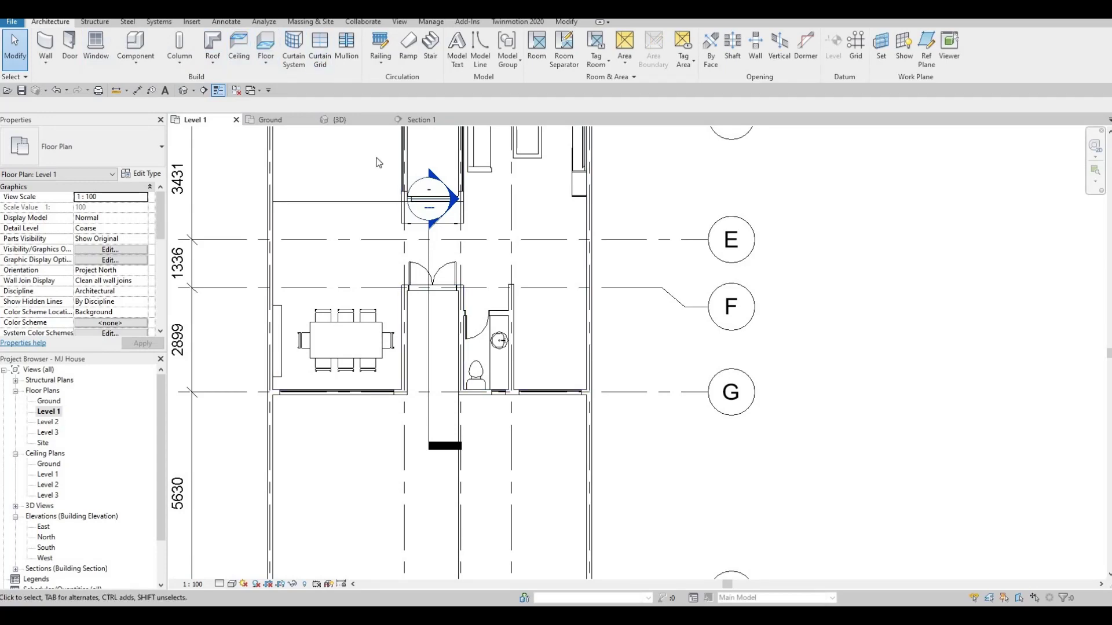
pyautogui.click(352, 121)
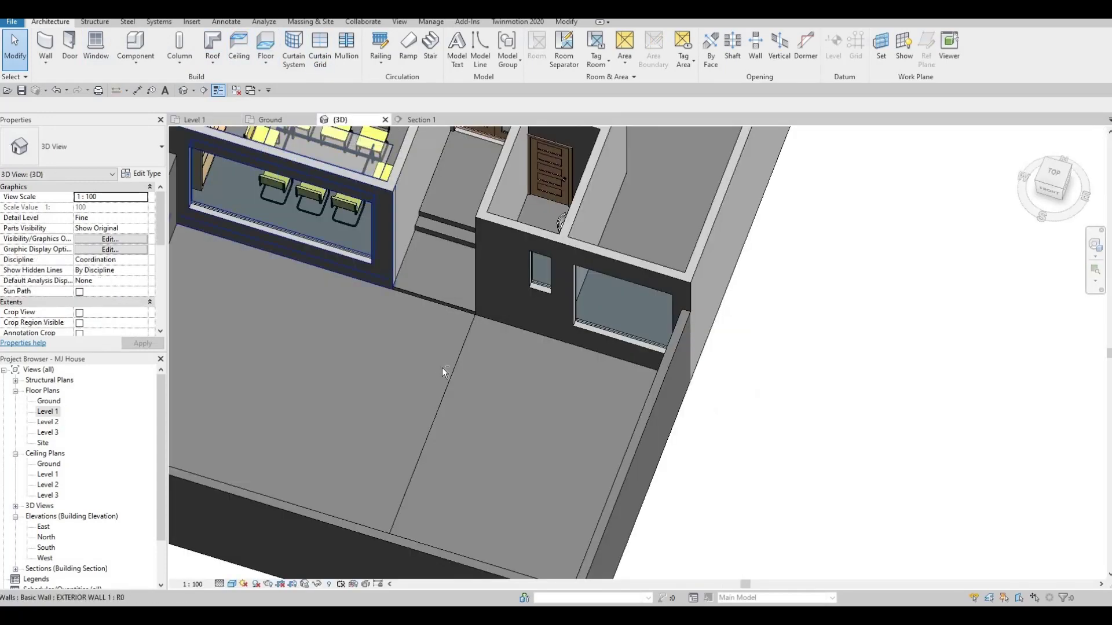
# Try to divide the dining room's curtain window into panels with three vertical curtain grid lines.
pyautogui.keyDown('shift'); pyautogui.moveTo(443, 367); pyautogui.dragTo(272, 144, button='middle'); pyautogui.keyUp('shift')
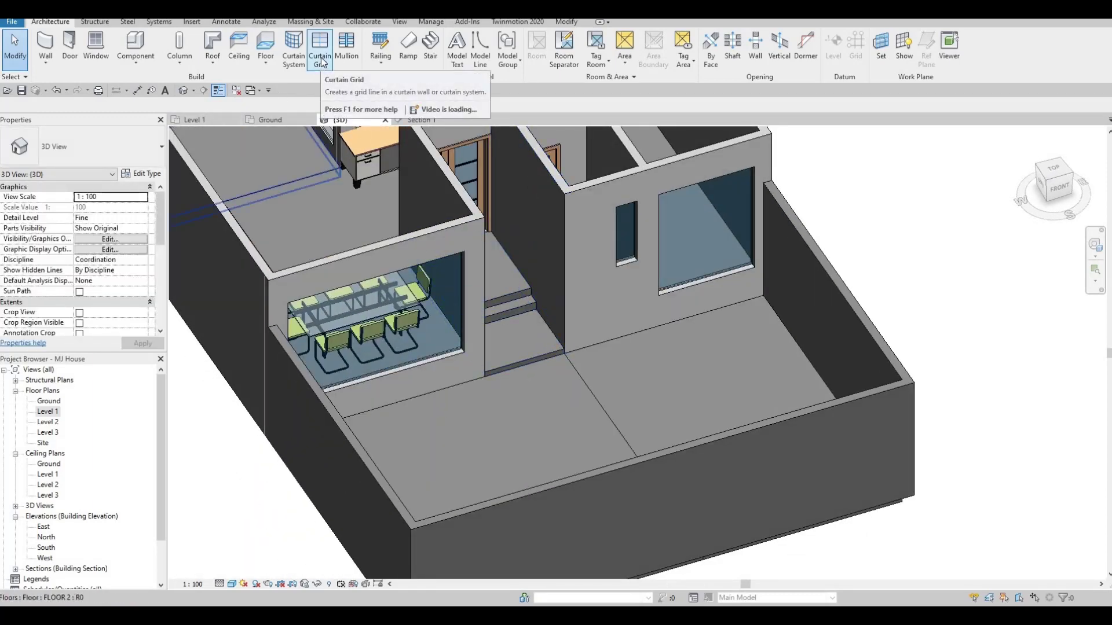
pyautogui.press('c')
pyautogui.press('g')
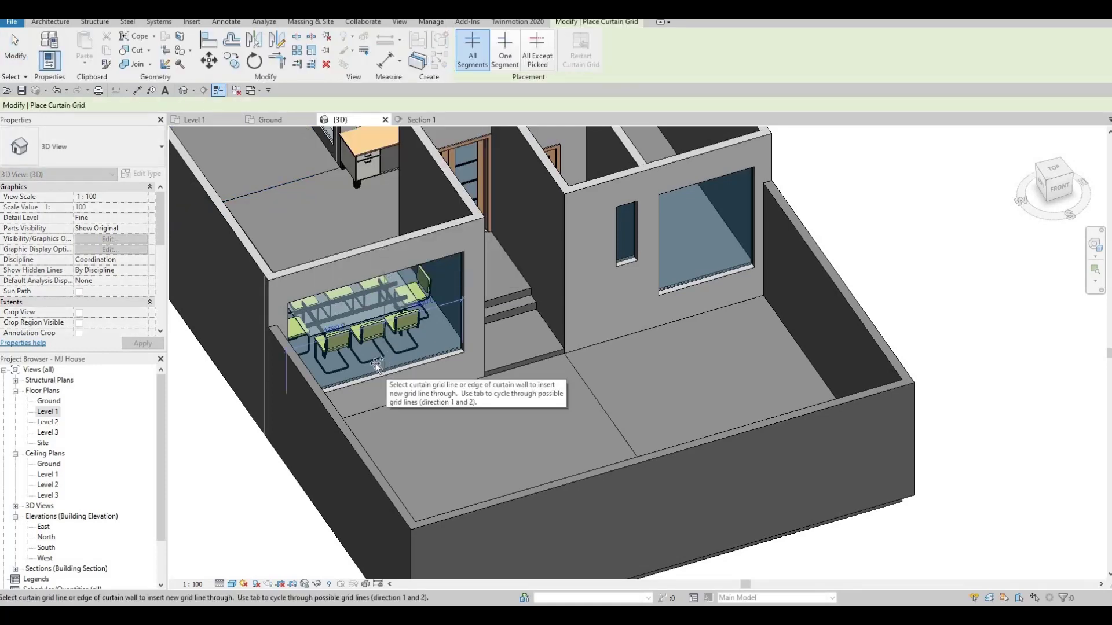
pyautogui.keyDown('shift'); pyautogui.moveTo(308, 401); pyautogui.dragTo(385, 246, button='middle'); pyautogui.keyUp('shift')
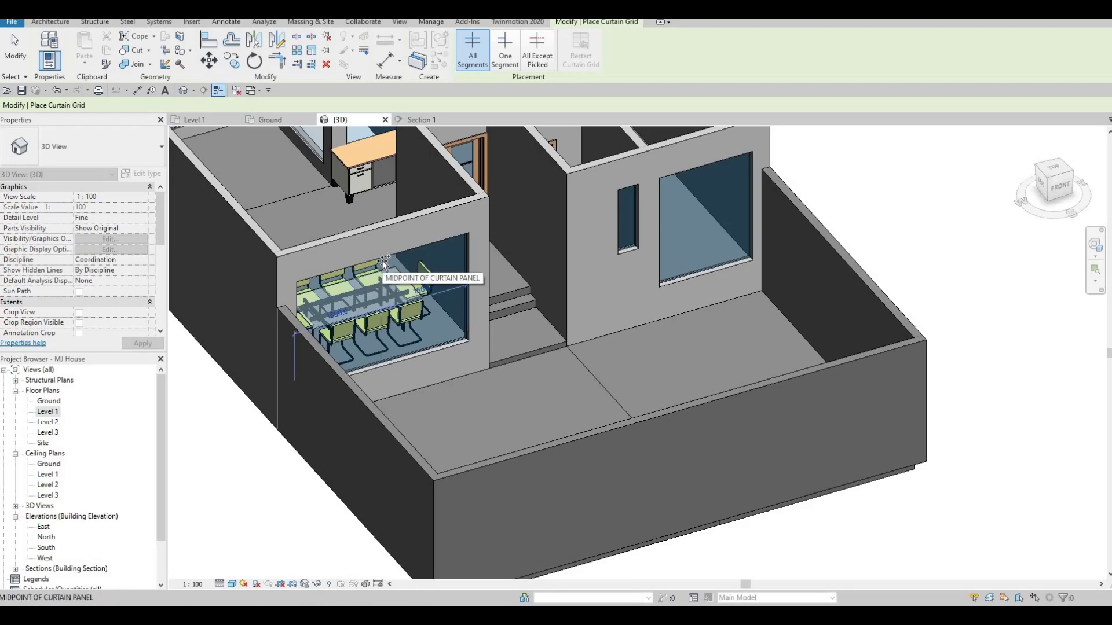
pyautogui.click(384, 263)
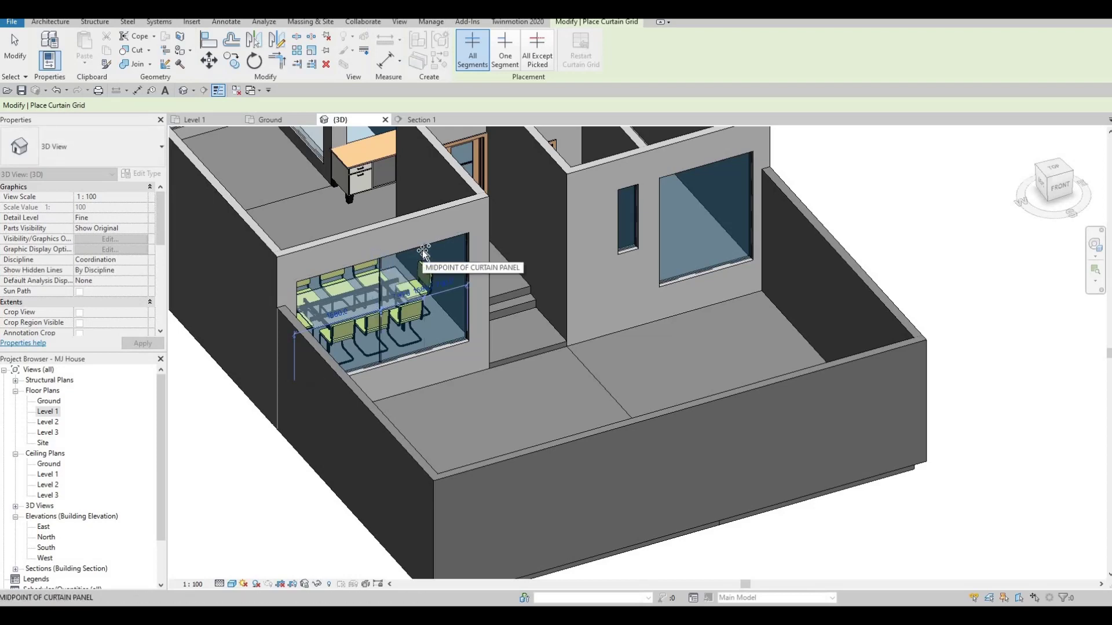
pyautogui.click(424, 253)
pyautogui.keyDown('shift'); pyautogui.moveTo(338, 258); pyautogui.dragTo(332, 258, button='middle'); pyautogui.keyUp('shift')
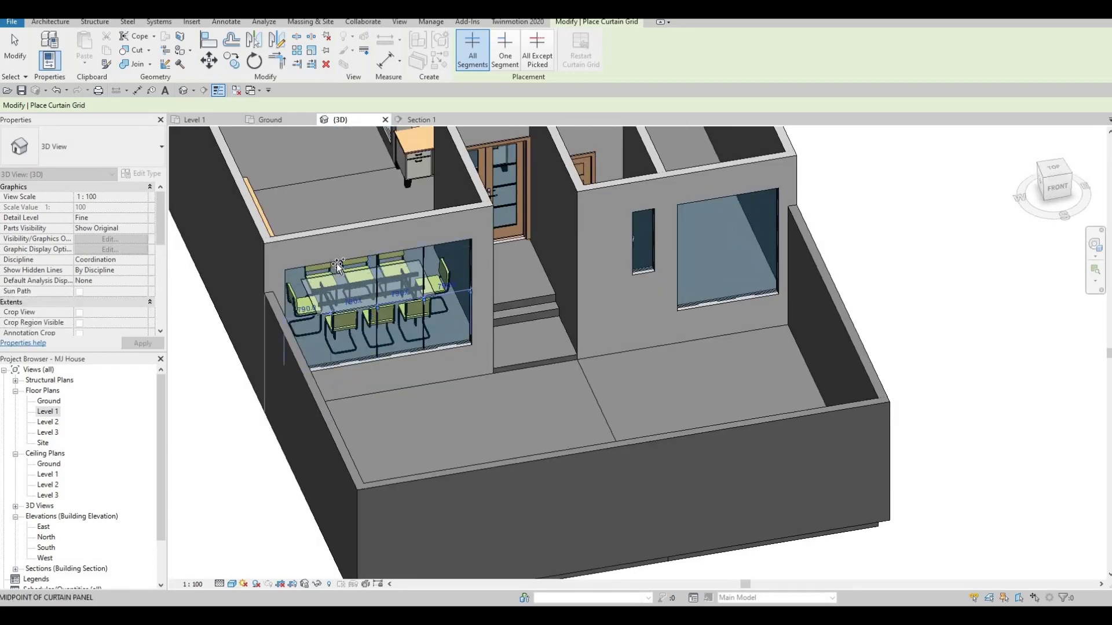
pyautogui.click(336, 263)
pyautogui.keyDown('shift'); pyautogui.moveTo(290, 246); pyautogui.dragTo(336, 385, button='middle'); pyautogui.keyUp('shift')
pyautogui.keyDown('shift'); pyautogui.moveTo(319, 294); pyautogui.dragTo(410, 284, button='middle'); pyautogui.keyUp('shift')
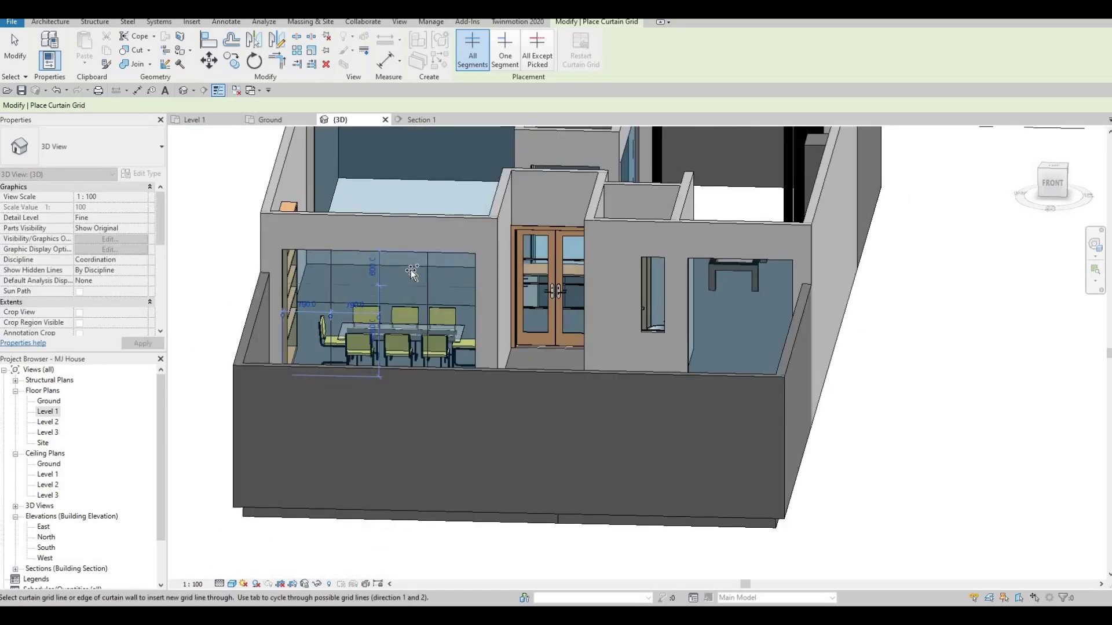
pyautogui.scroll(2, 377, 264)
pyautogui.press('Escape')
pyautogui.press('Escape')
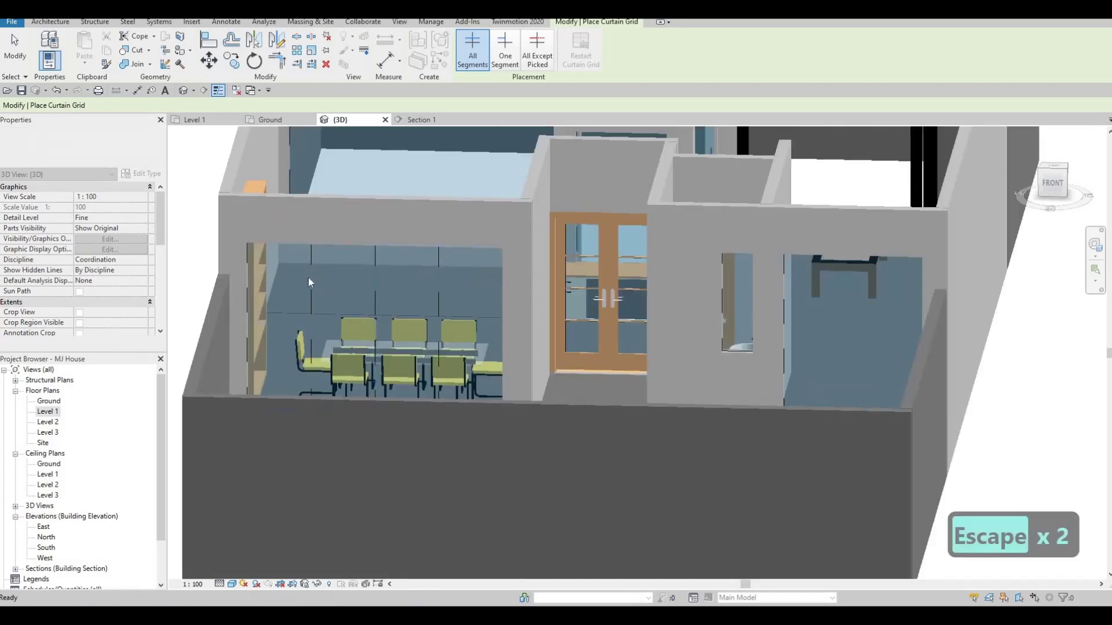
# Undo the three vertical grid lines in the dining room's curtain window.
pyautogui.hotkey('ctrl', 'z')
pyautogui.hotkey('ctrl', 'z')
pyautogui.hotkey('ctrl', 'z')
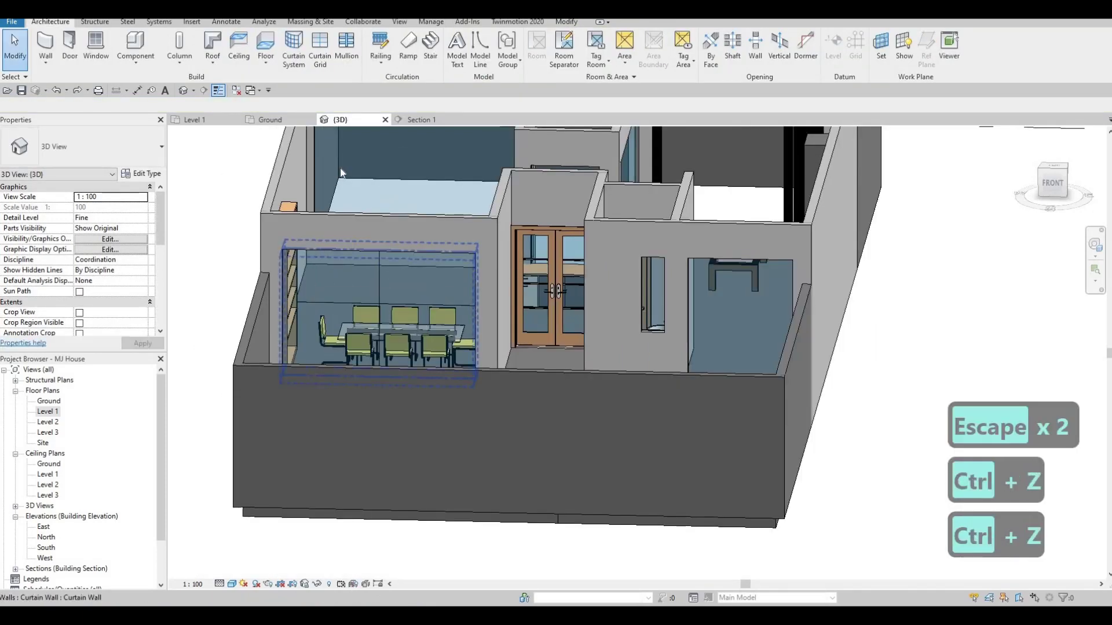
# Place full-length curtain grid lines 300 mm inside all four edges of the dining room's curtain window.
pyautogui.click(320, 58)
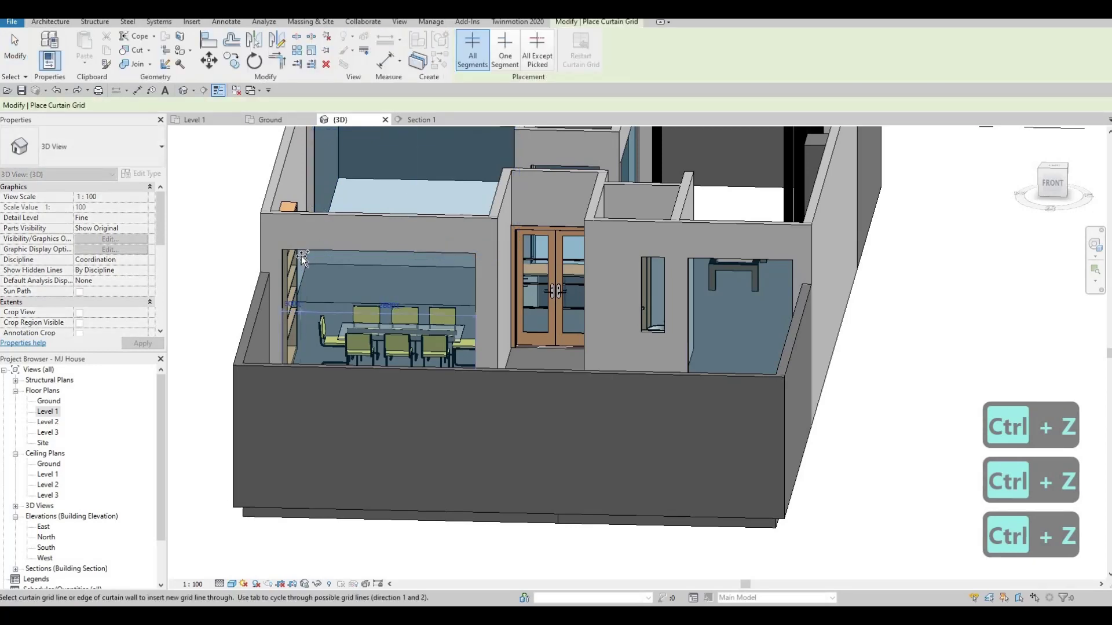
pyautogui.scroll(2, 301, 256)
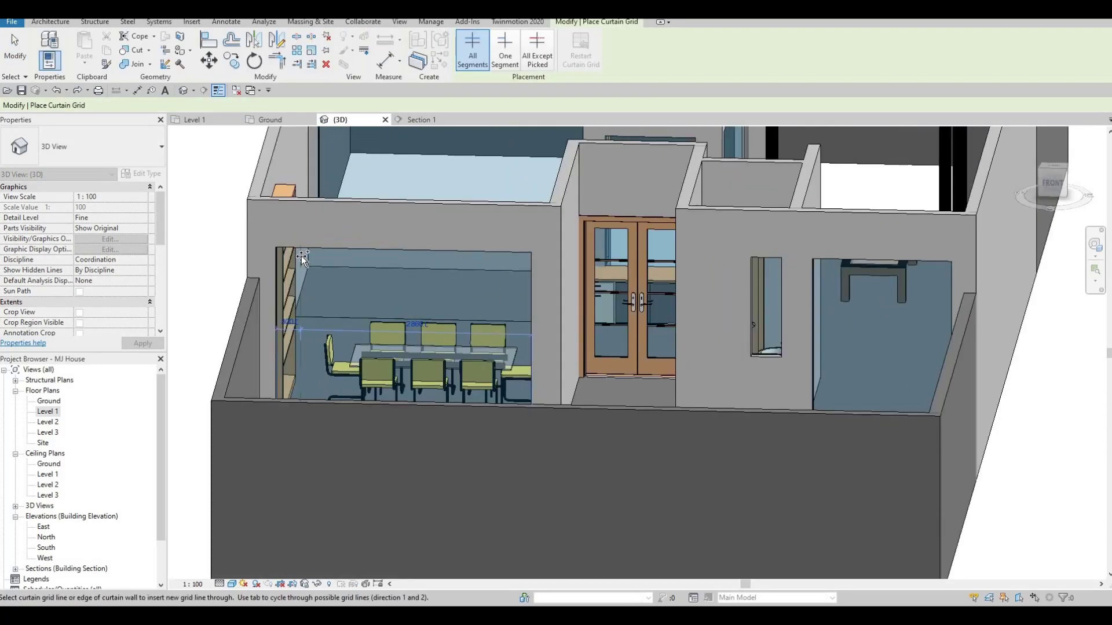
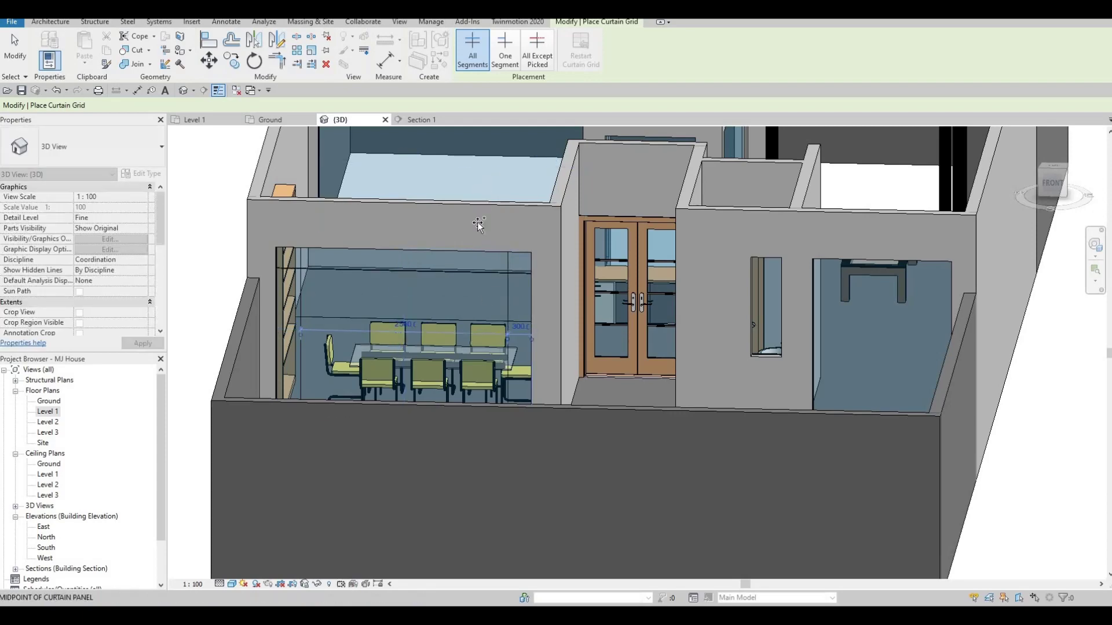
pyautogui.moveTo(468, 414); pyautogui.dragTo(467, 295, button='middle')
pyautogui.keyDown('shift'); pyautogui.moveTo(512, 223); pyautogui.dragTo(506, 268, button='middle'); pyautogui.keyUp('shift')
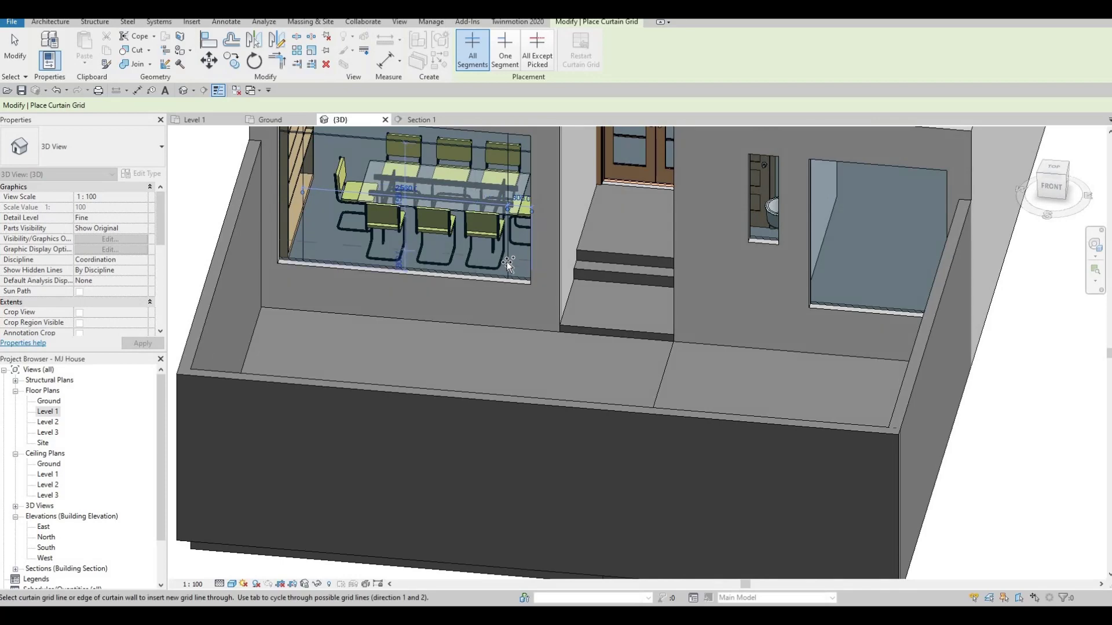
pyautogui.press('Escape')
pyautogui.press('Escape')
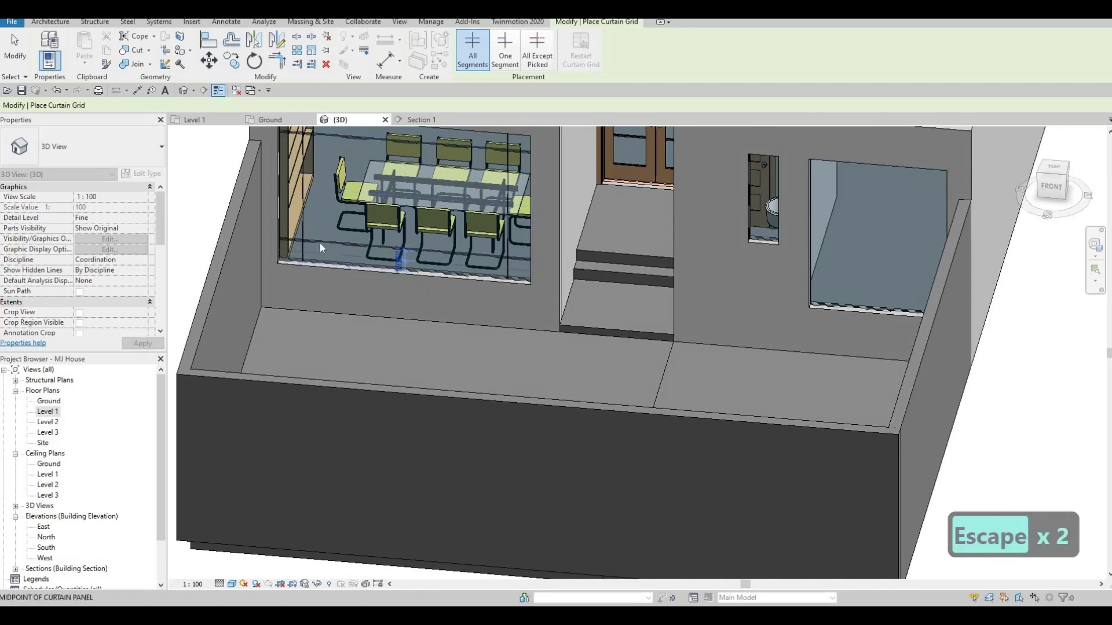
pyautogui.click(341, 248)
pyautogui.scroll(3, 343, 250)
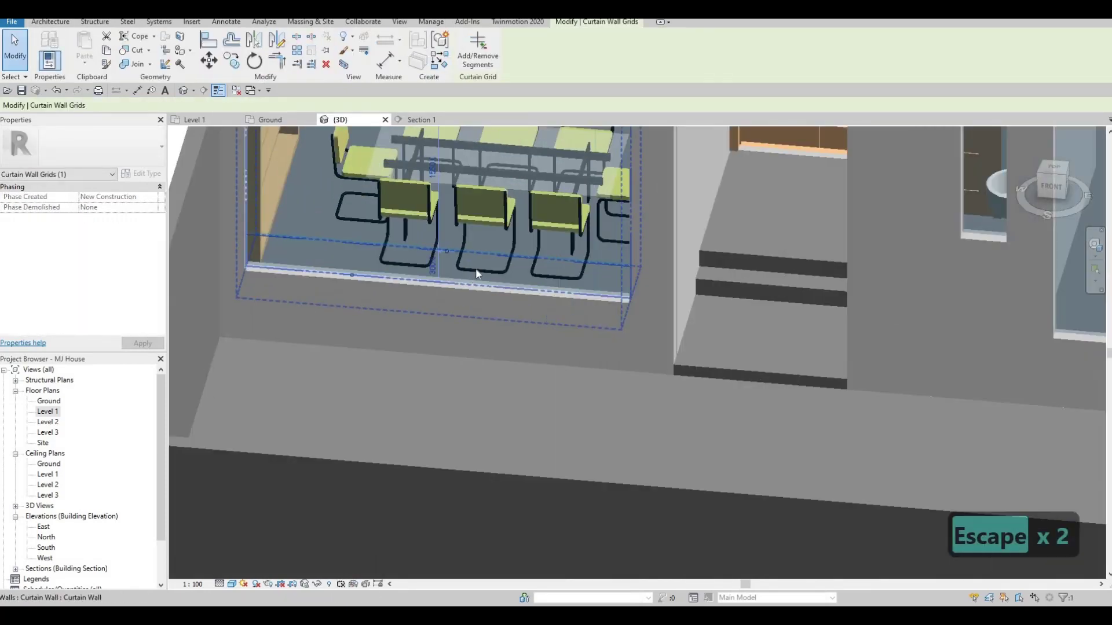
pyautogui.keyDown('shift'); pyautogui.moveTo(474, 268); pyautogui.dragTo(322, 147, button='middle'); pyautogui.keyUp('shift')
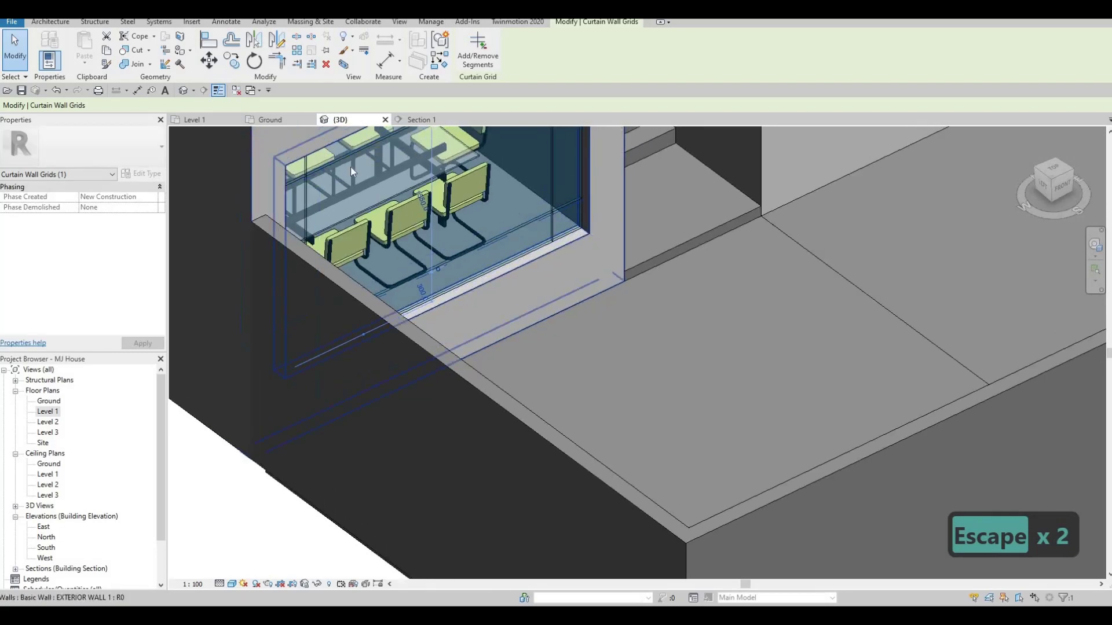
pyautogui.scroll(2, 350, 168)
pyautogui.scroll(-2, 434, 279)
pyautogui.moveTo(433, 280); pyautogui.dragTo(54, 433, button='middle')
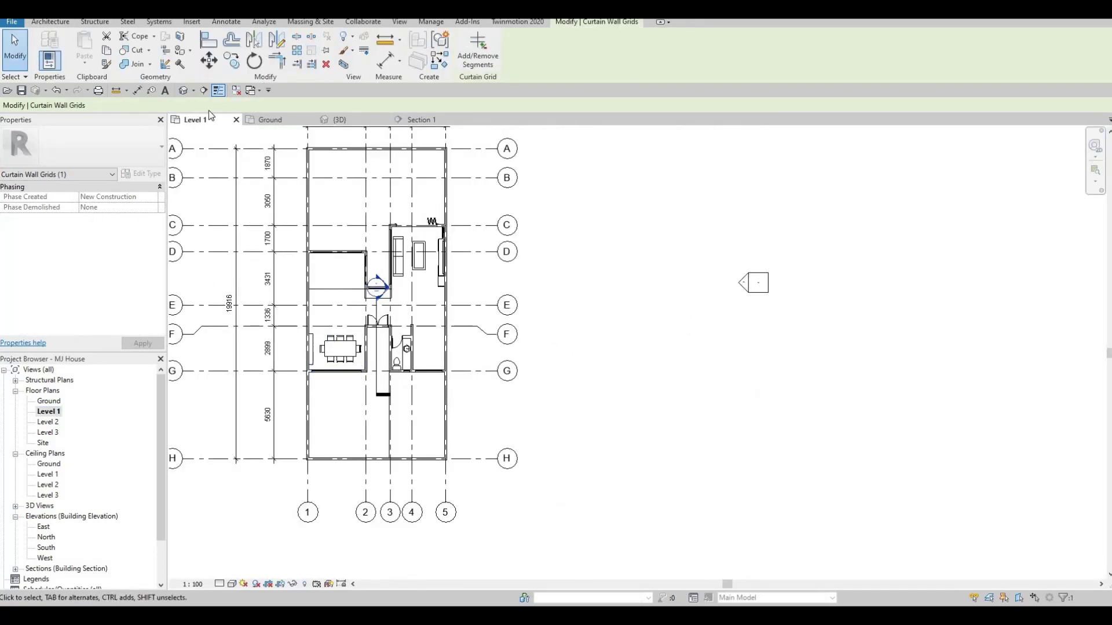
# Cut a building section across the front yard between grids G and H on Level 1, facing the house, and open its view.
pyautogui.click(203, 91)
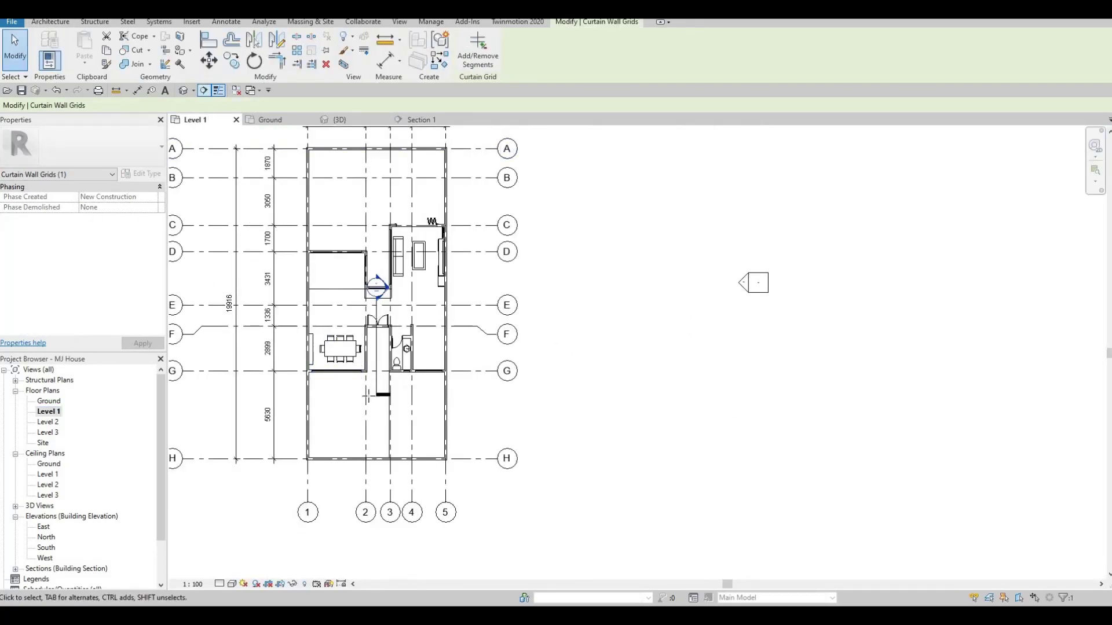
pyautogui.click(466, 421)
pyautogui.click(301, 420)
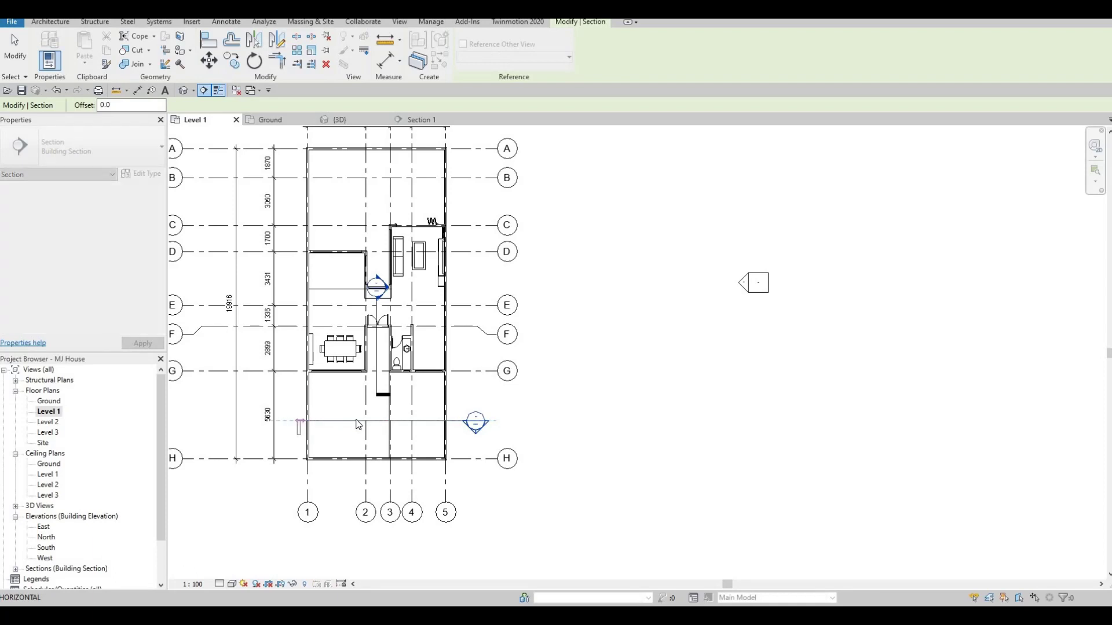
pyautogui.press('Escape')
pyautogui.press('Escape')
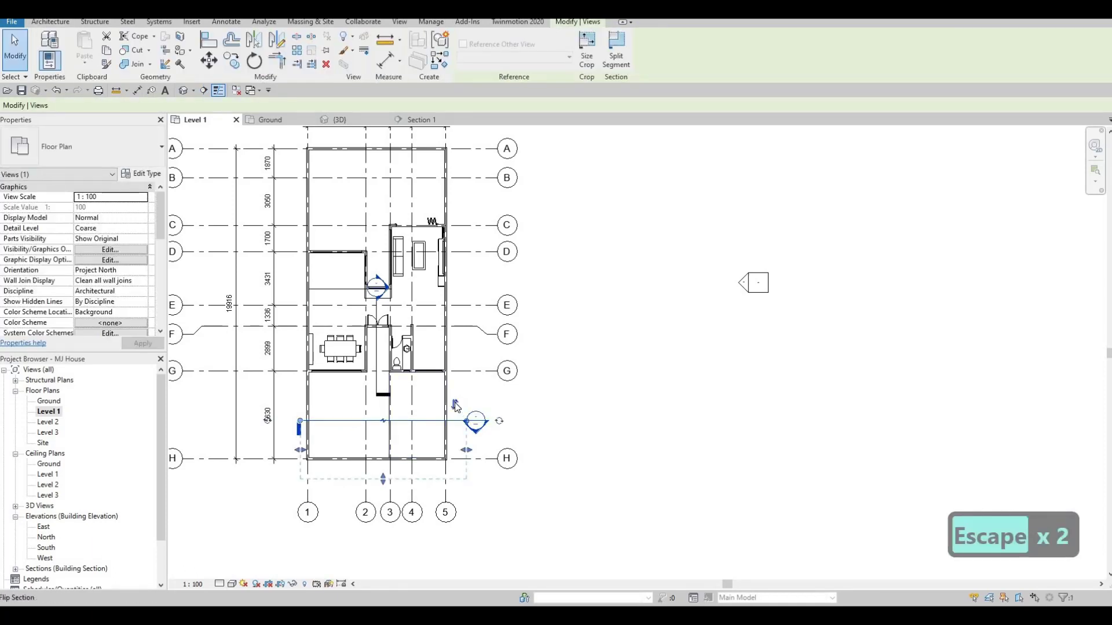
pyautogui.click(463, 421)
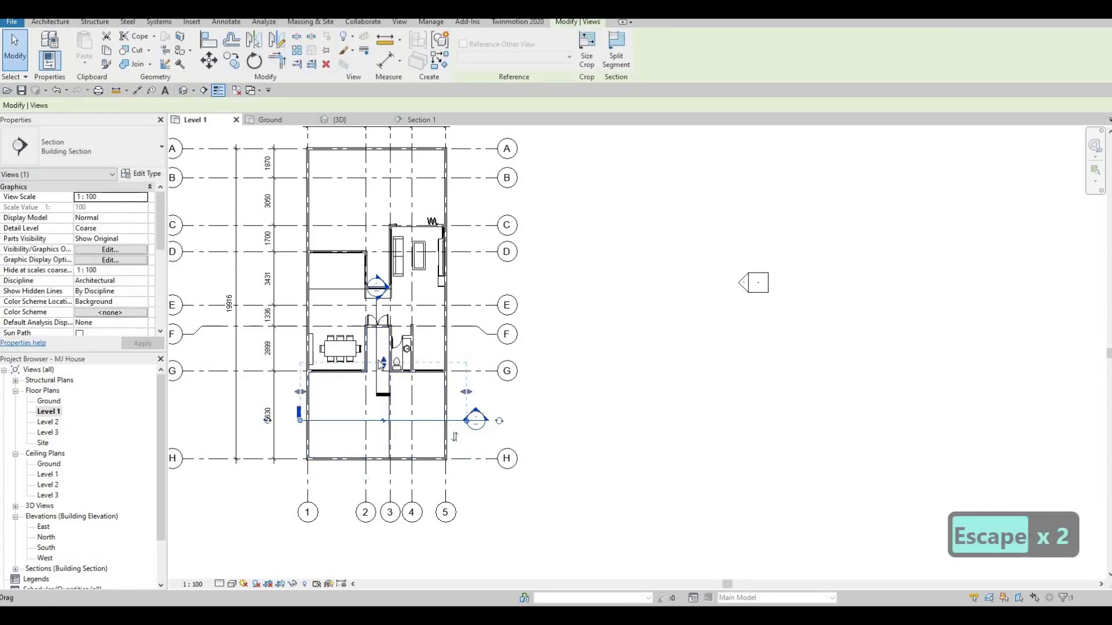
pyautogui.press('Escape')
pyautogui.press('Escape')
pyautogui.doubleClick(477, 416)
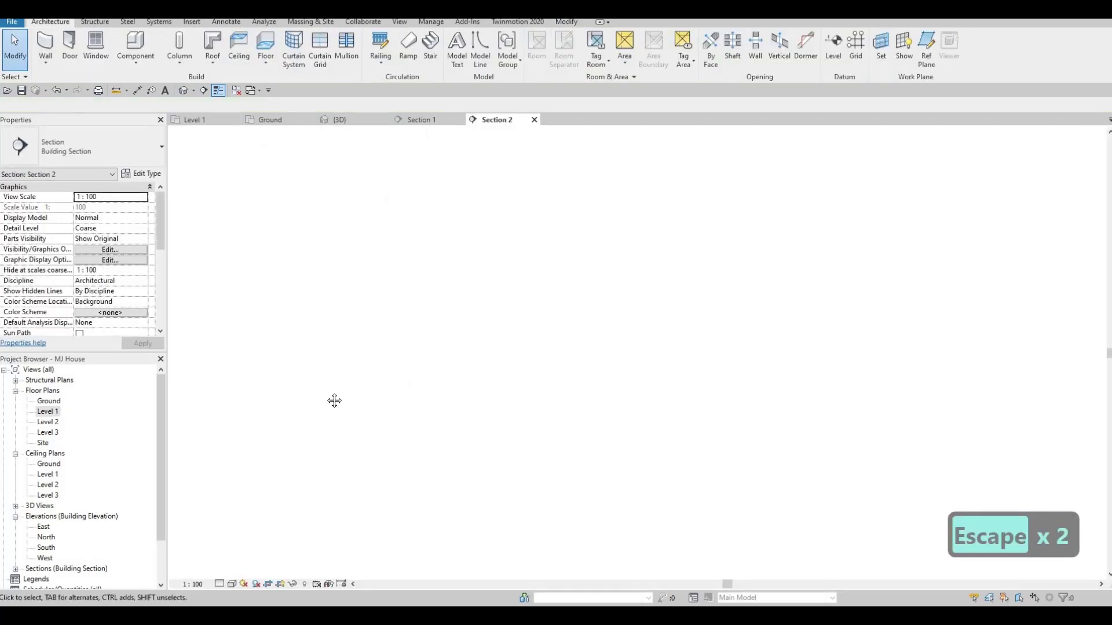
pyautogui.scroll(3, 365, 318)
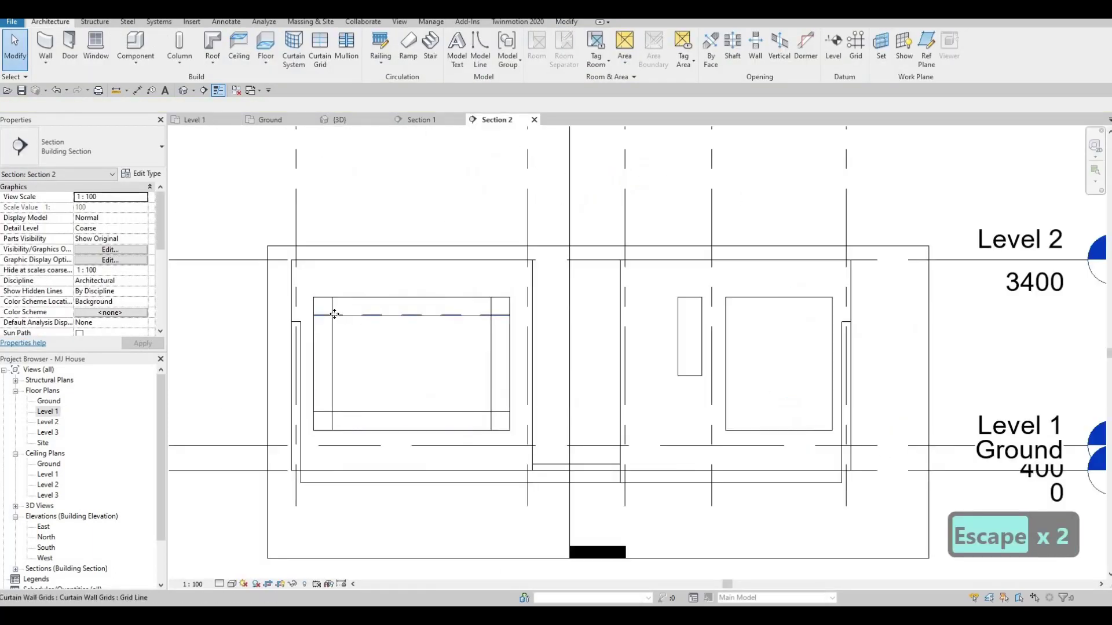
# Check the spacing of the horizontal and vertical grid lines of the curtain window in the section view.
pyautogui.click(380, 323)
pyautogui.scroll(4, 385, 326)
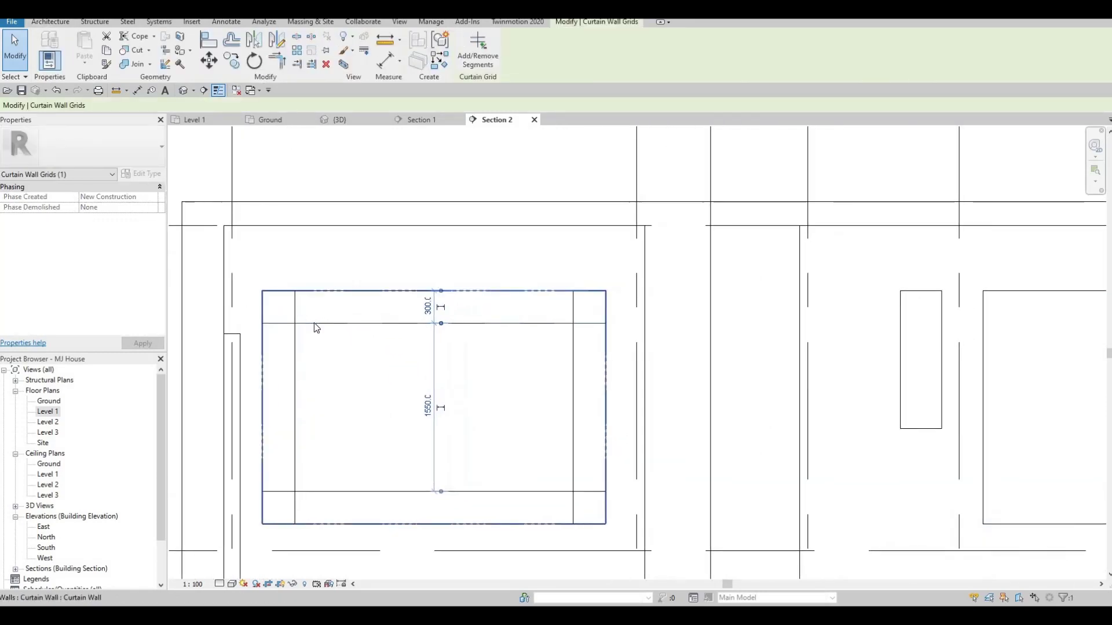
pyautogui.press('Escape')
pyautogui.click(355, 320)
pyautogui.press('Escape')
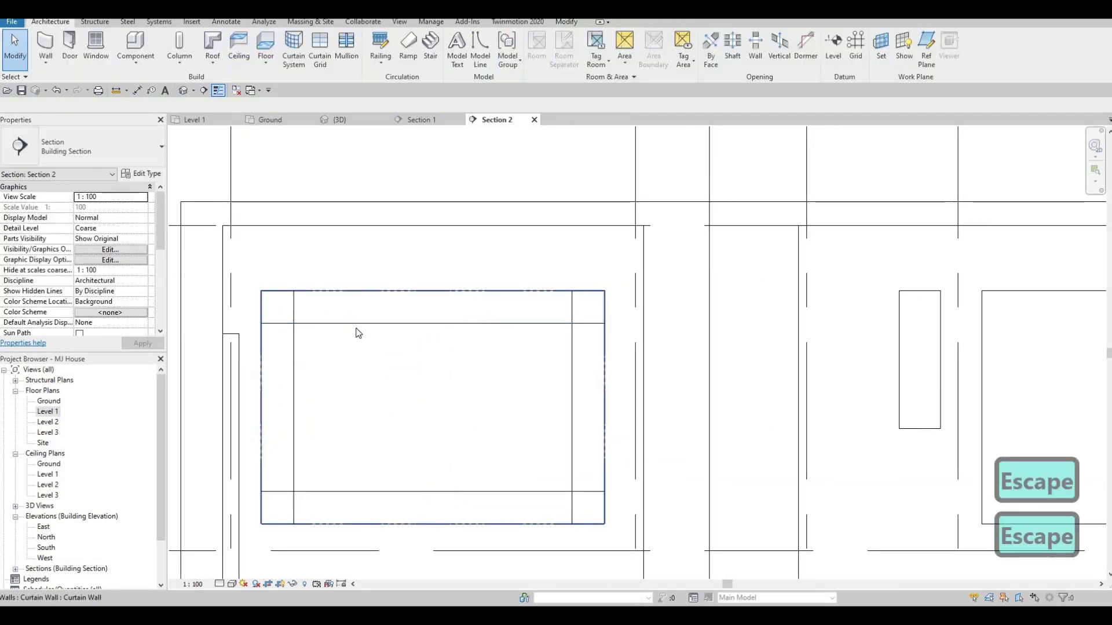
pyautogui.moveTo(295, 301); pyautogui.dragTo(301, 269, button='middle')
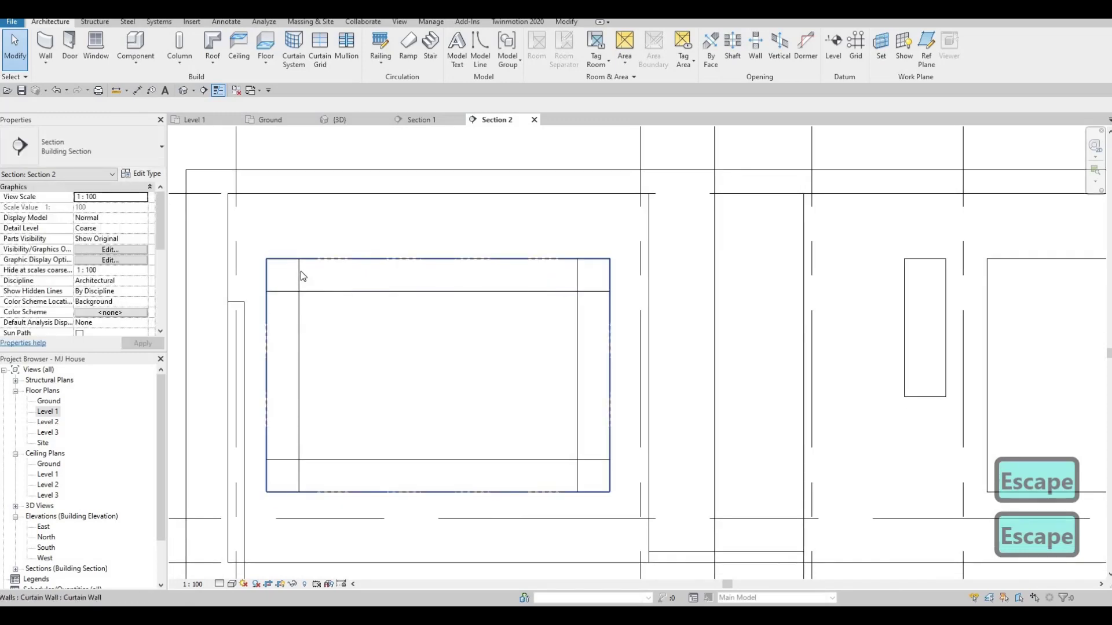
pyautogui.click(299, 270)
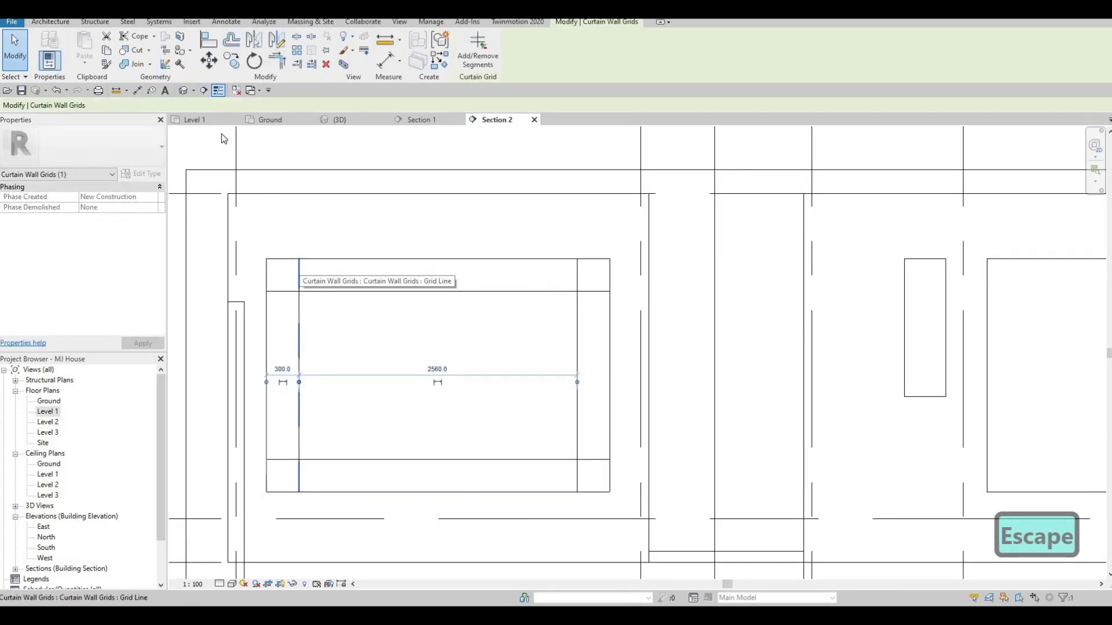
pyautogui.press('Escape')
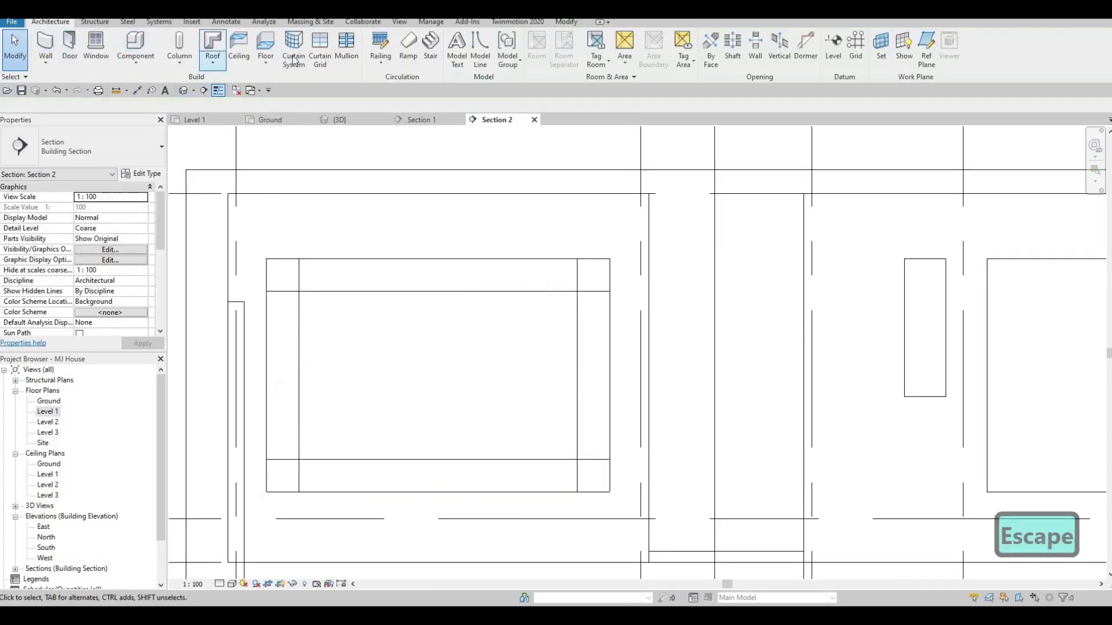
# Add one-segment curtain grid lines 100 mm inside the four sides of the curtain window's central panel.
pyautogui.click(321, 46)
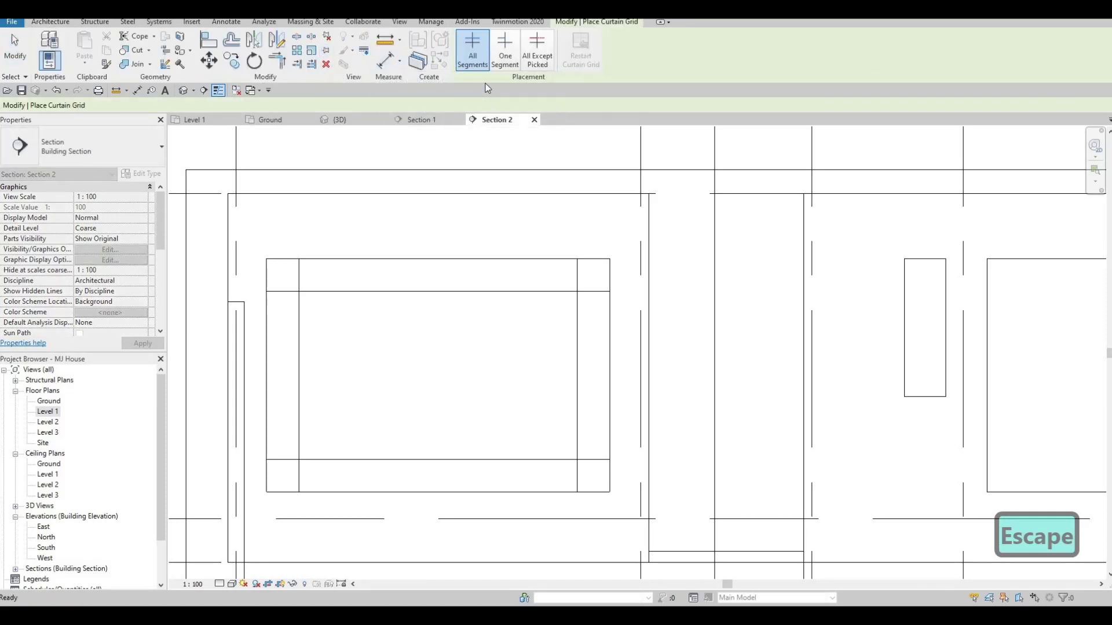
pyautogui.click(504, 58)
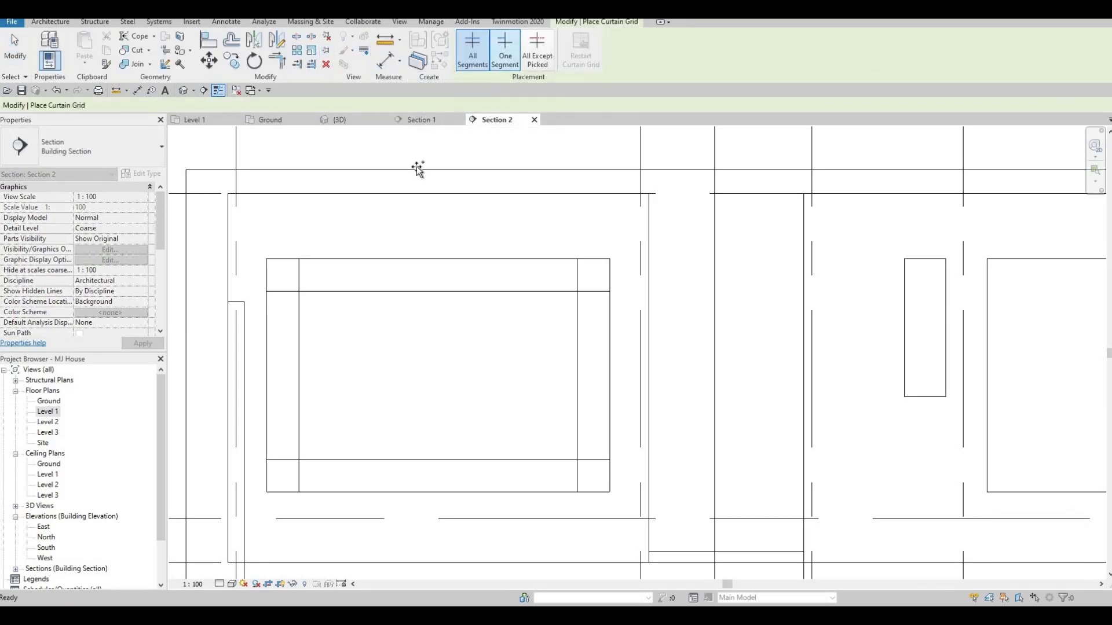
pyautogui.click(311, 299)
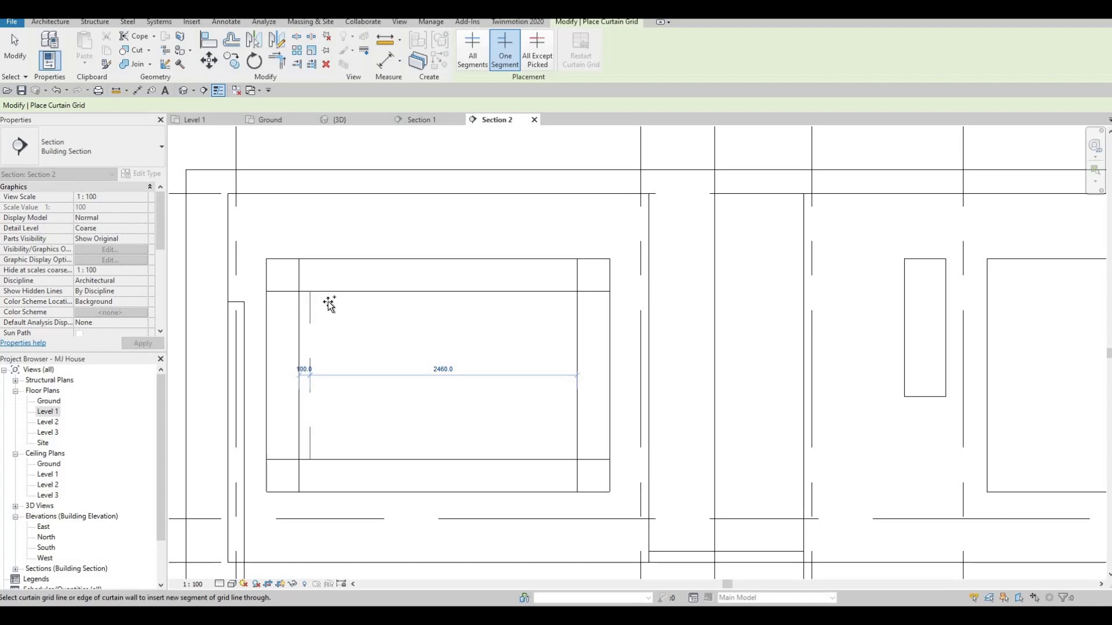
pyautogui.click(560, 302)
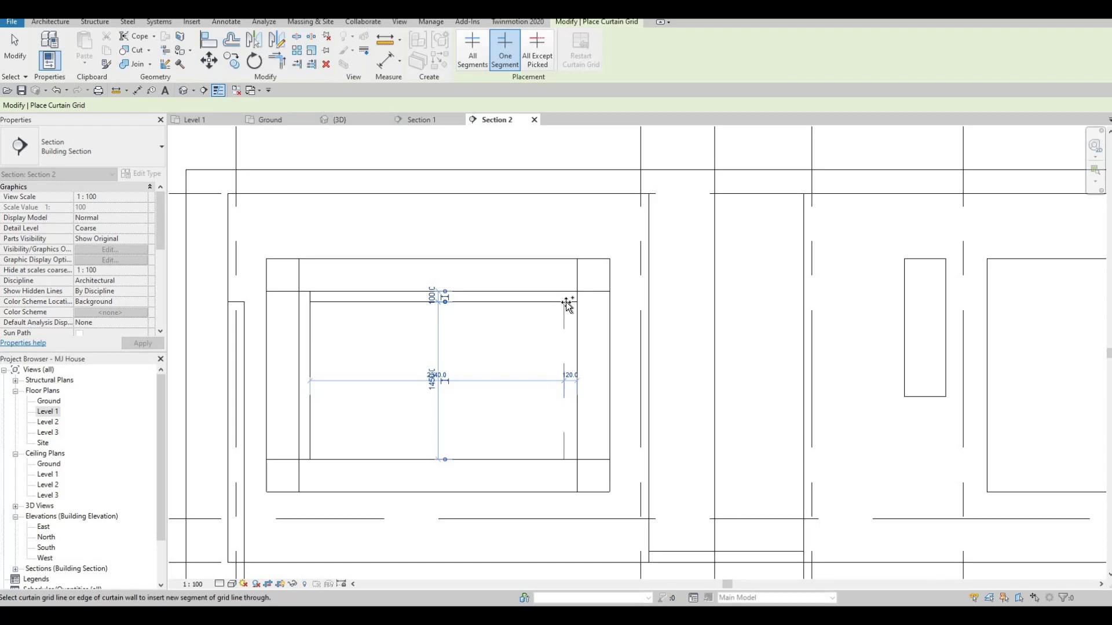
pyautogui.click(561, 442)
pyautogui.moveTo(339, 304); pyautogui.dragTo(320, 265, button='middle')
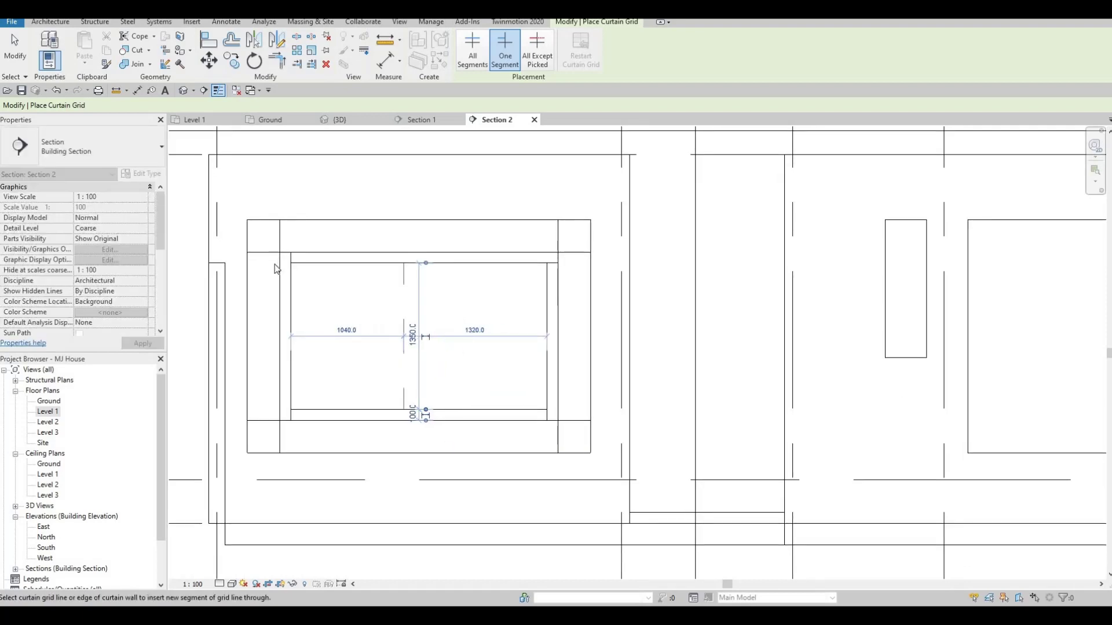
pyautogui.press('Escape')
pyautogui.press('Escape')
pyautogui.click(292, 276)
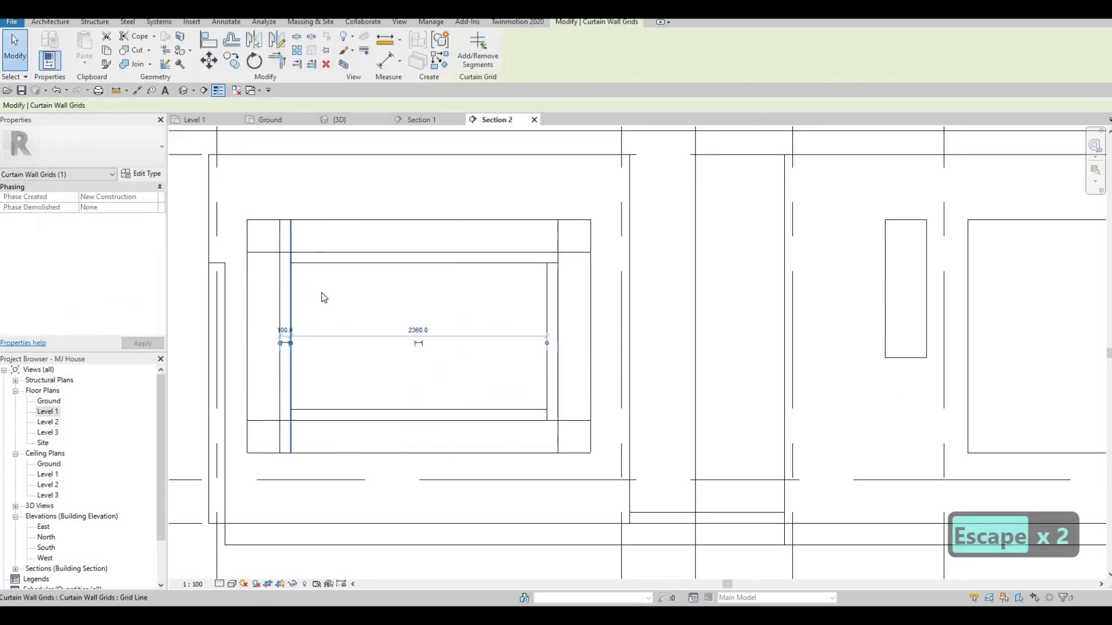
pyautogui.press('Escape')
pyautogui.press('Escape')
pyautogui.press('Escape')
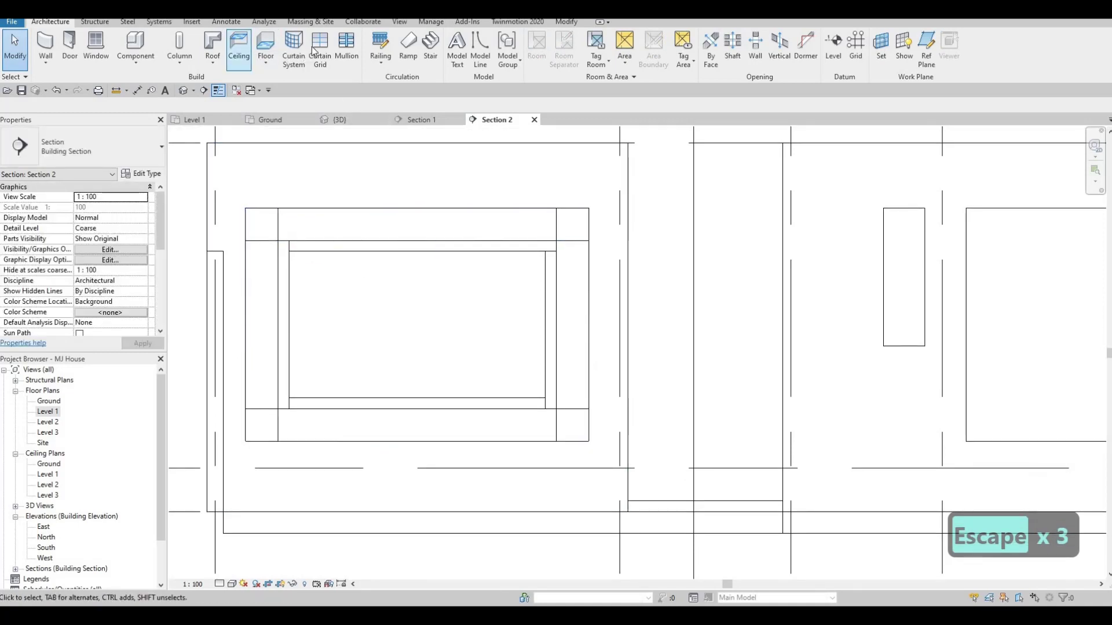
pyautogui.click(321, 49)
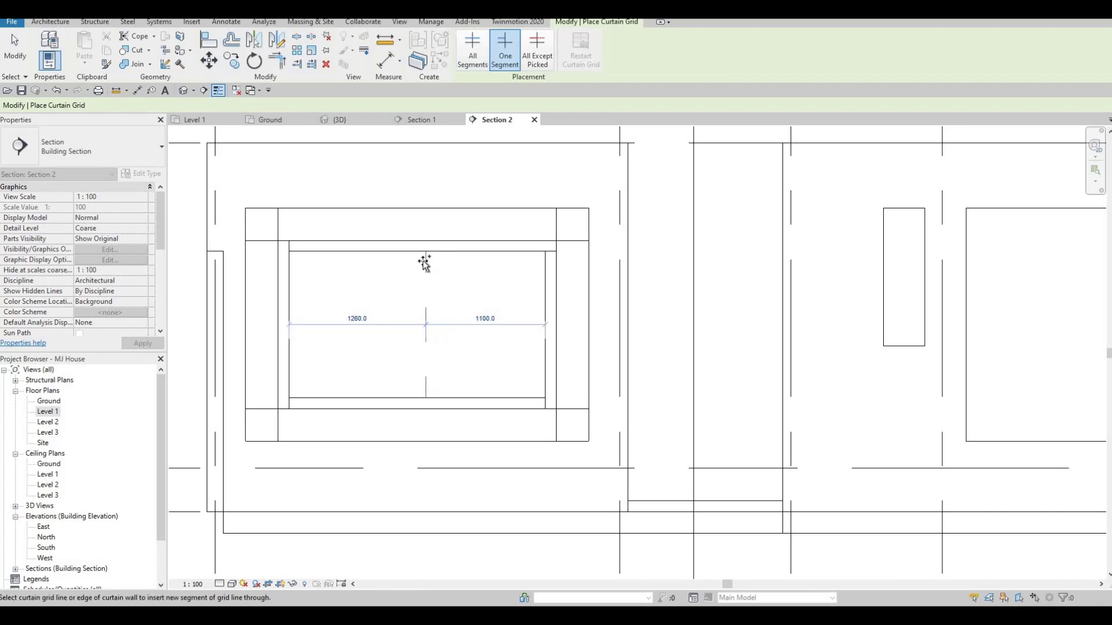
pyautogui.press('Escape')
pyautogui.press('Escape')
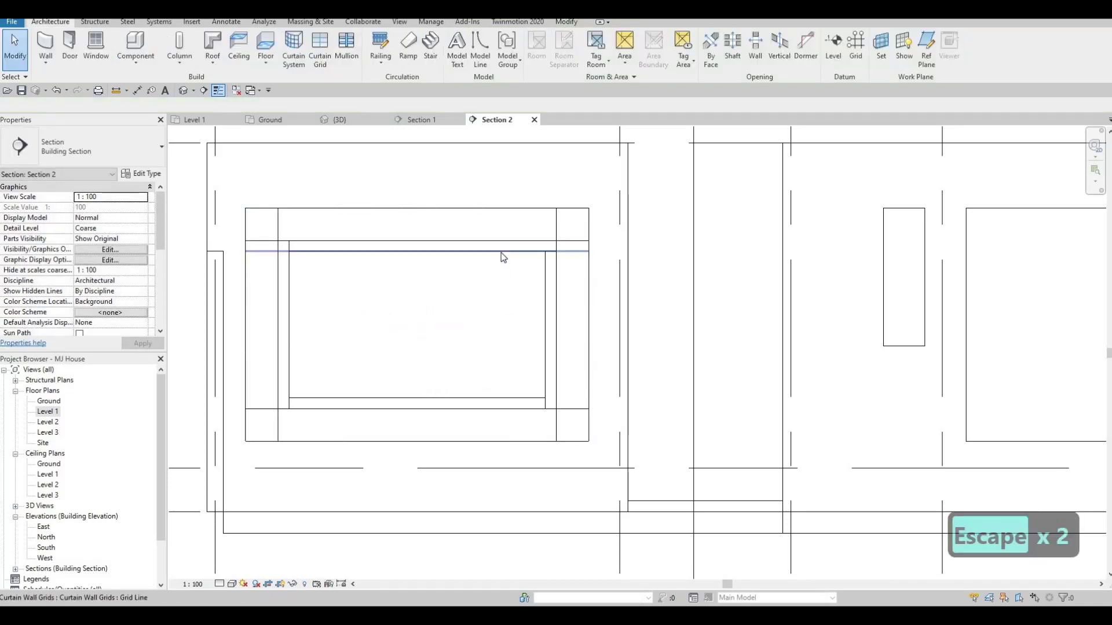
# Delete the upper inner grid line of the central panel and redraw it as one segment, 100 mm below the outer grid line.
pyautogui.click(497, 269)
pyautogui.press('Delete')
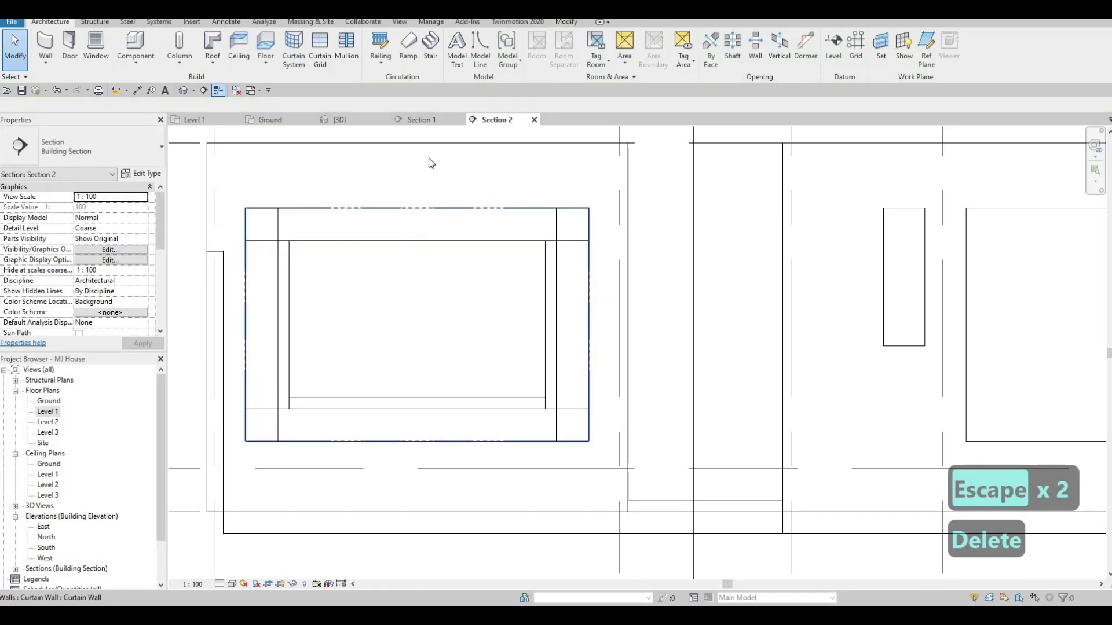
pyautogui.click(321, 58)
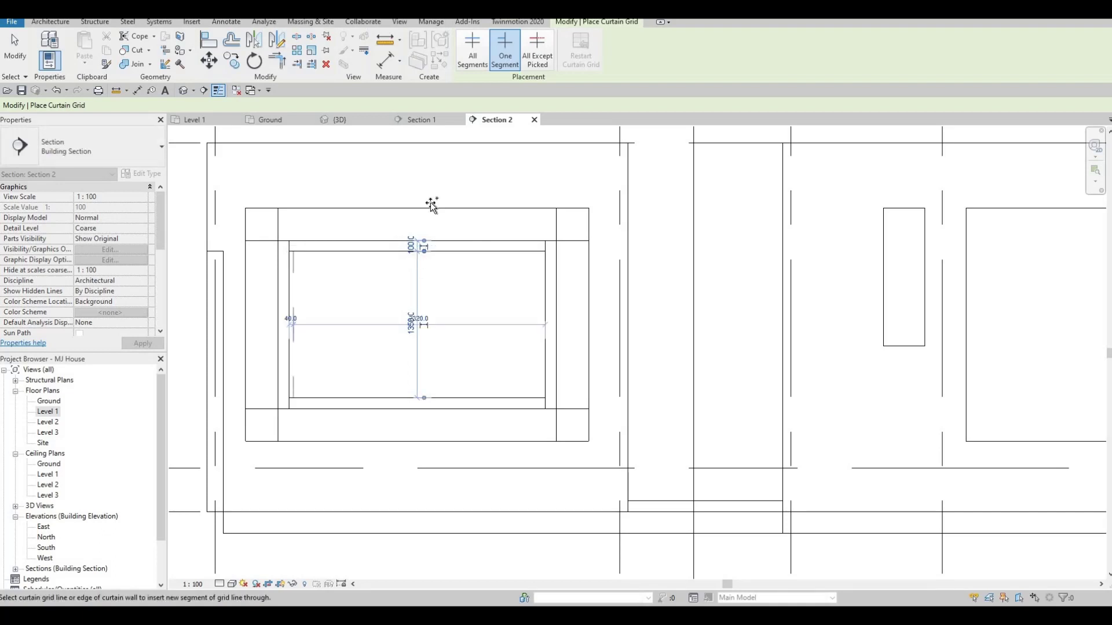
# Divide the curtain window's central panel into four equal columns with one-segment vertical grid lines at the panel midpoints.
pyautogui.click(421, 259)
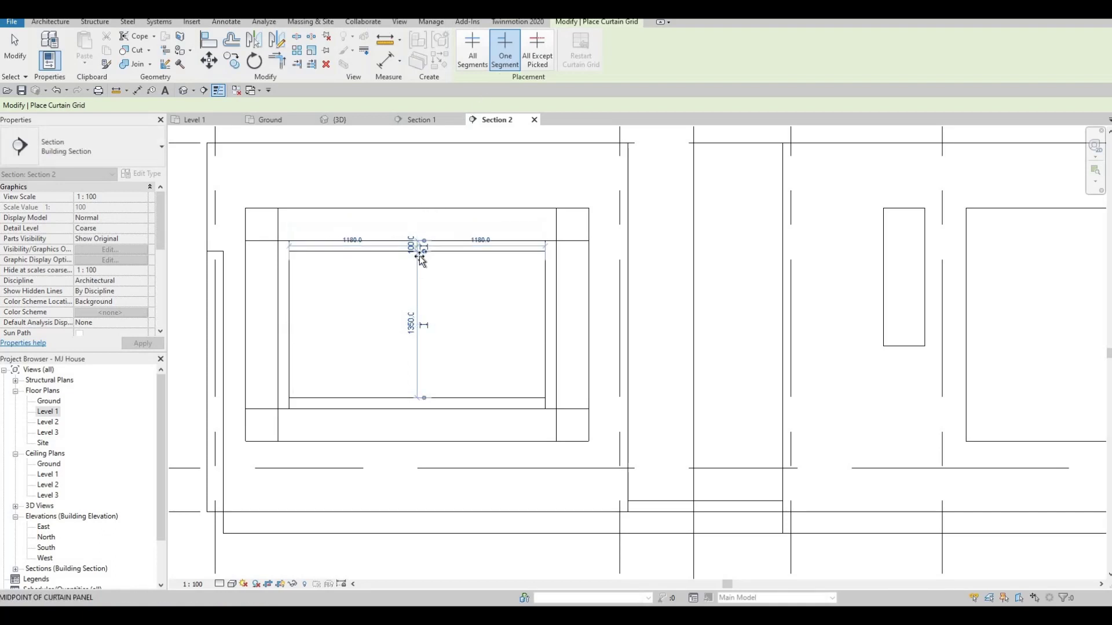
pyautogui.moveTo(421, 280); pyautogui.dragTo(495, 275, button='middle')
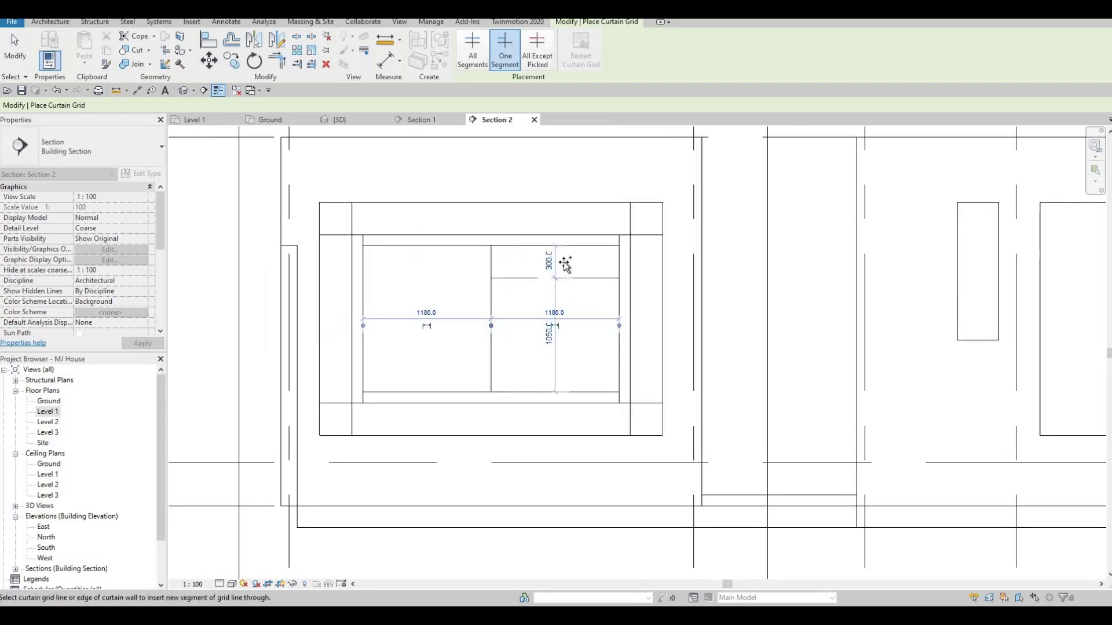
pyautogui.click(410, 268)
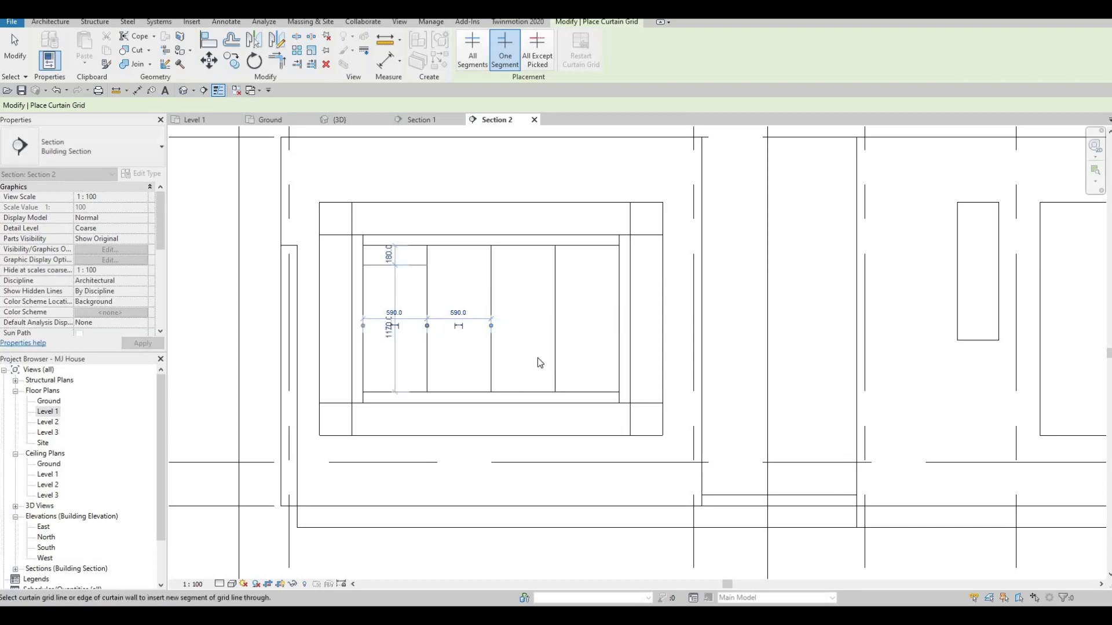
pyautogui.scroll(-5, 537, 358)
pyautogui.press('Escape')
pyautogui.press('Escape')
# Place 50mm x 65mm rectangular mullions on all grid lines of the dining room's curtain window.
pyautogui.moveTo(479, 328); pyautogui.dragTo(377, 342, button='middle')
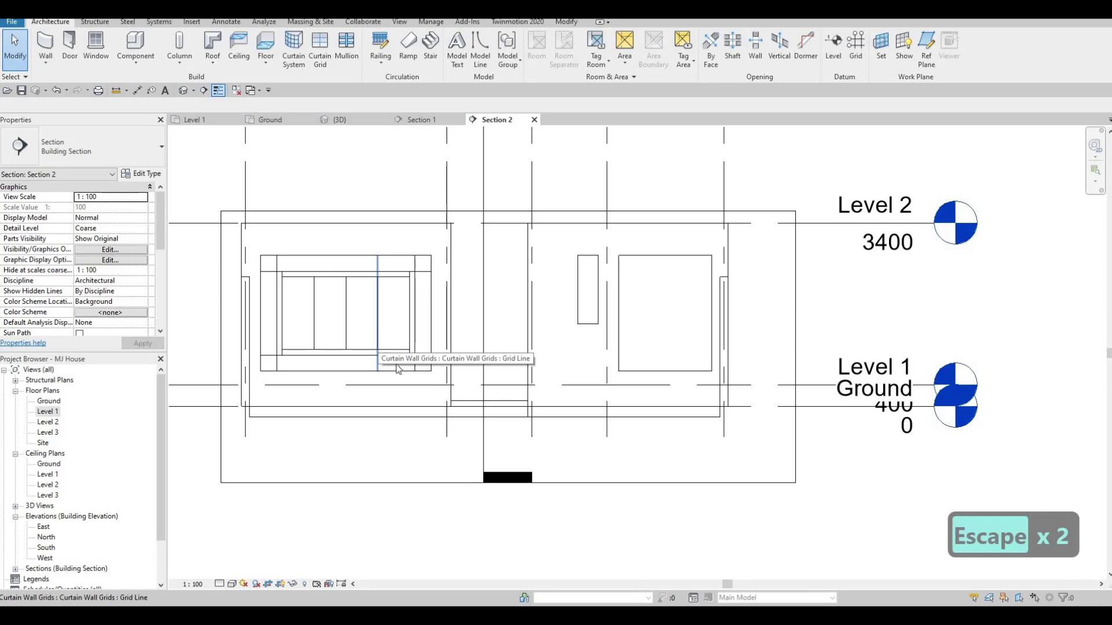
pyautogui.scroll(3, 436, 333)
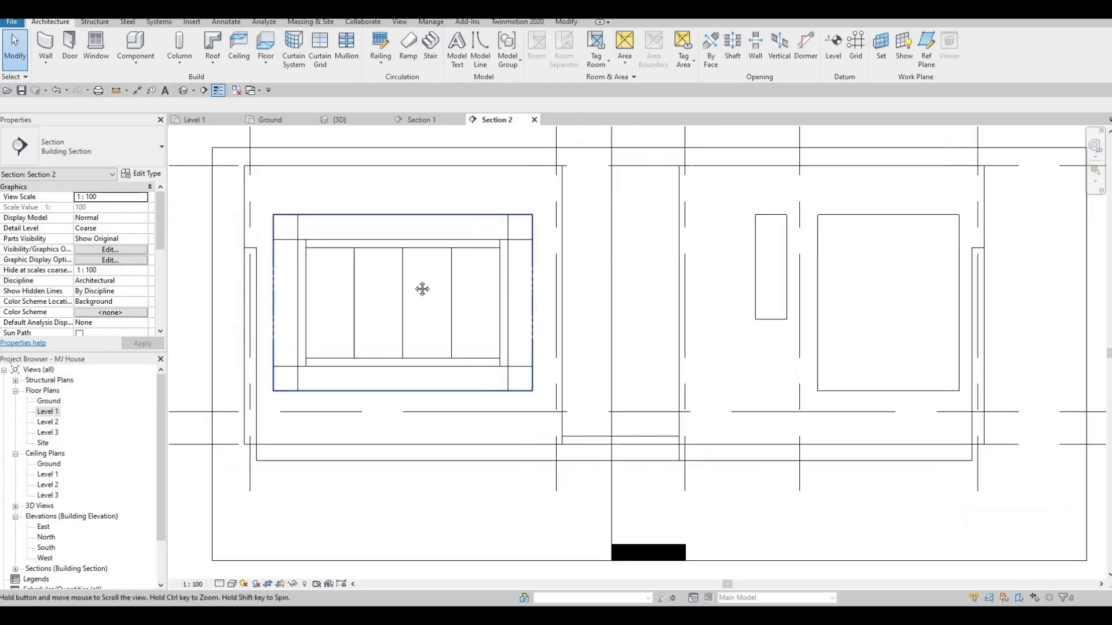
pyautogui.scroll(-2, 436, 328)
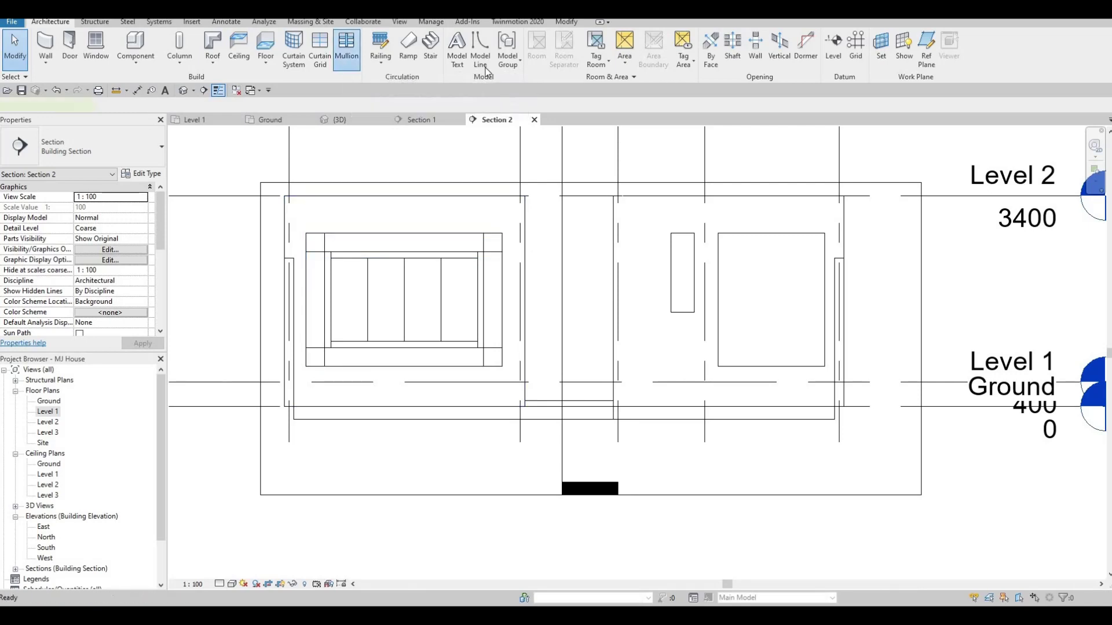
pyautogui.click(348, 53)
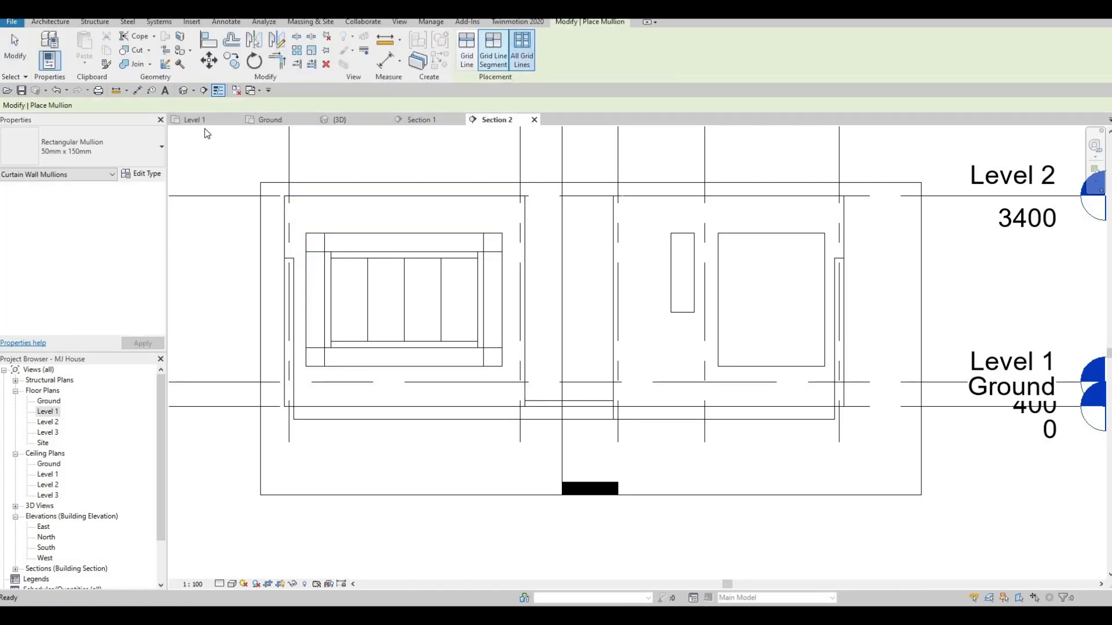
pyautogui.click(116, 148)
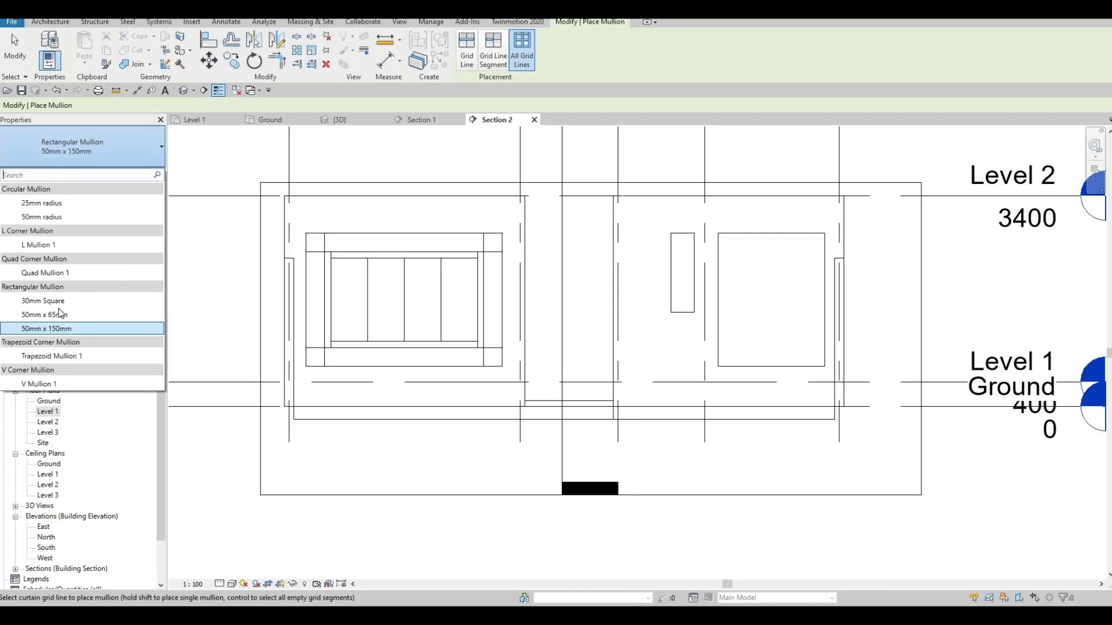
pyautogui.click(151, 317)
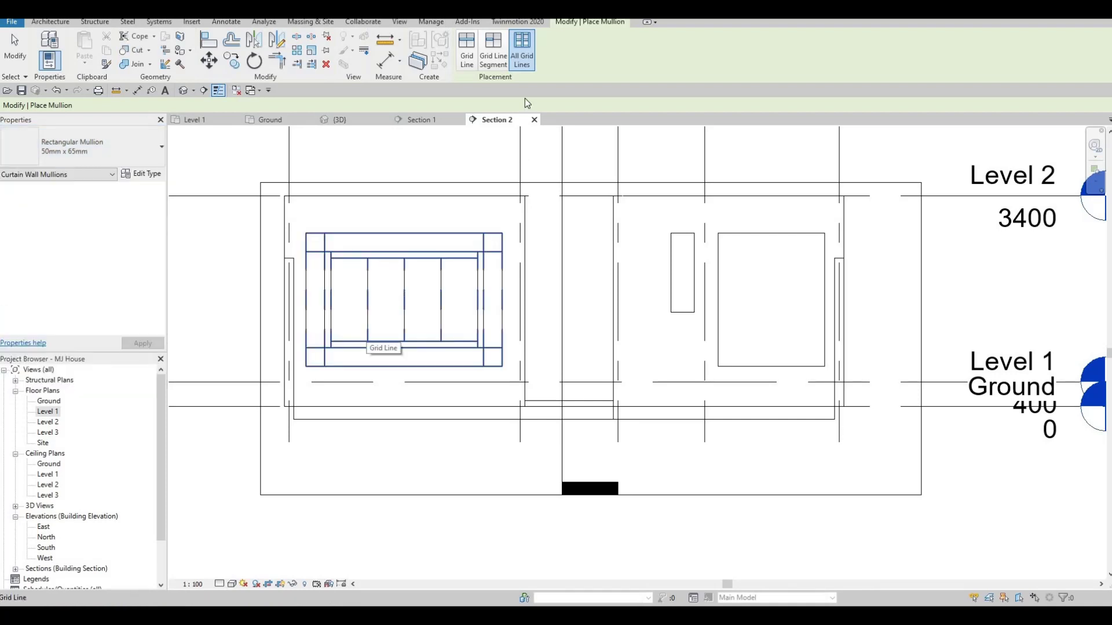
pyautogui.click(385, 310)
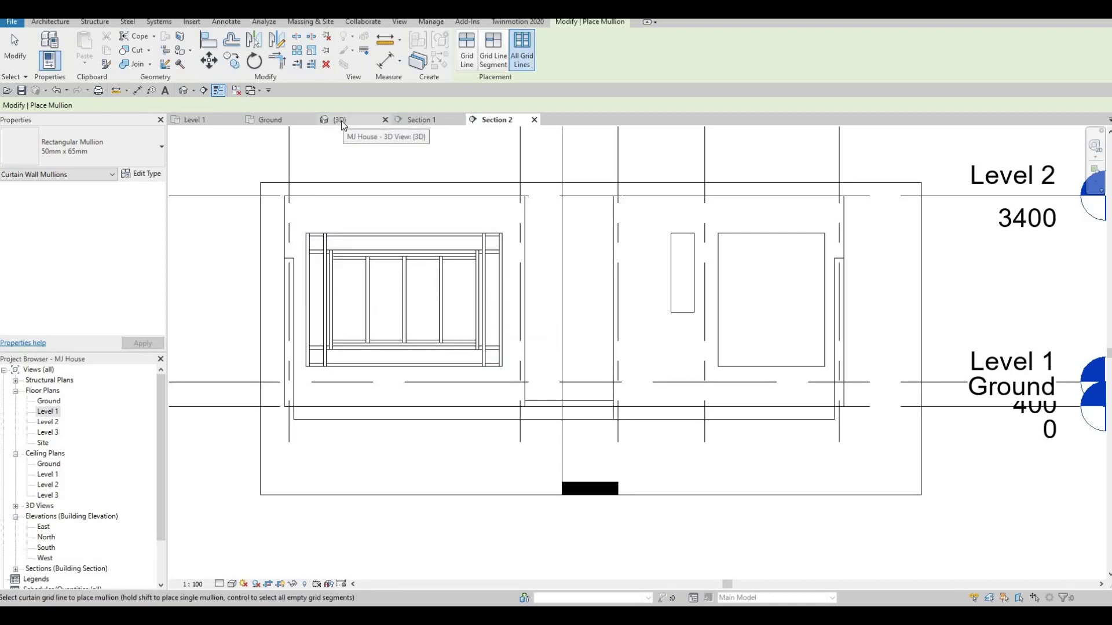
# In the 3D view, raise the top edge of the large front curtain window to a top offset of about -187 mm.
pyautogui.keyDown('shift'); pyautogui.moveTo(404, 265); pyautogui.dragTo(378, 256, button='middle'); pyautogui.keyUp('shift')
pyautogui.keyDown('shift'); pyautogui.moveTo(347, 215); pyautogui.dragTo(414, 262, button='middle'); pyautogui.keyUp('shift')
pyautogui.scroll(-4, 415, 261)
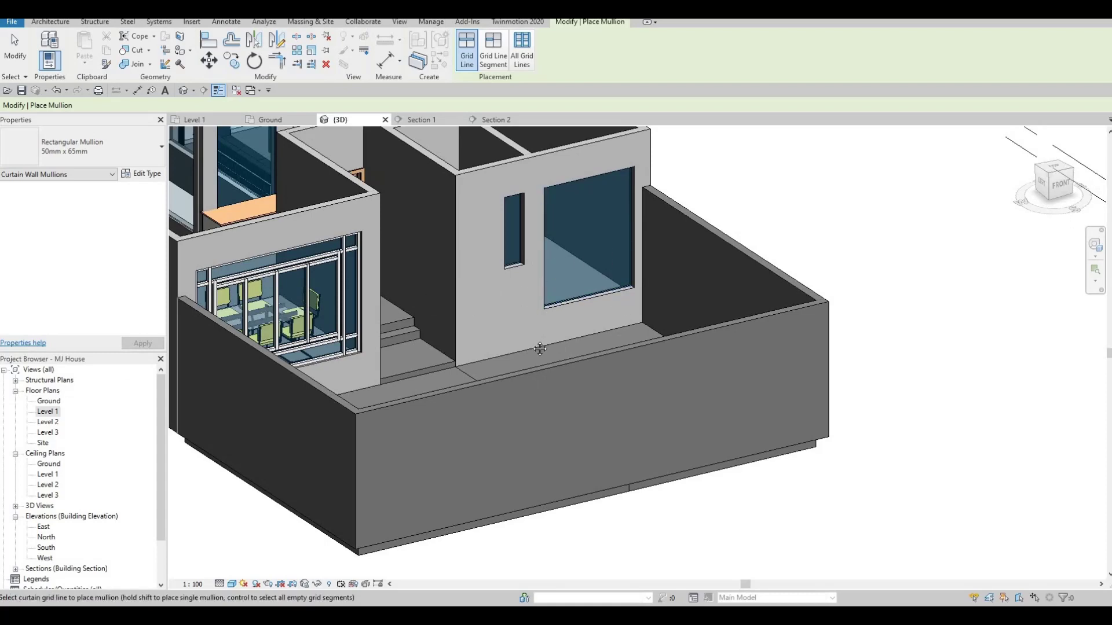
pyautogui.scroll(5, 564, 300)
pyautogui.press('Escape')
pyautogui.press('Escape')
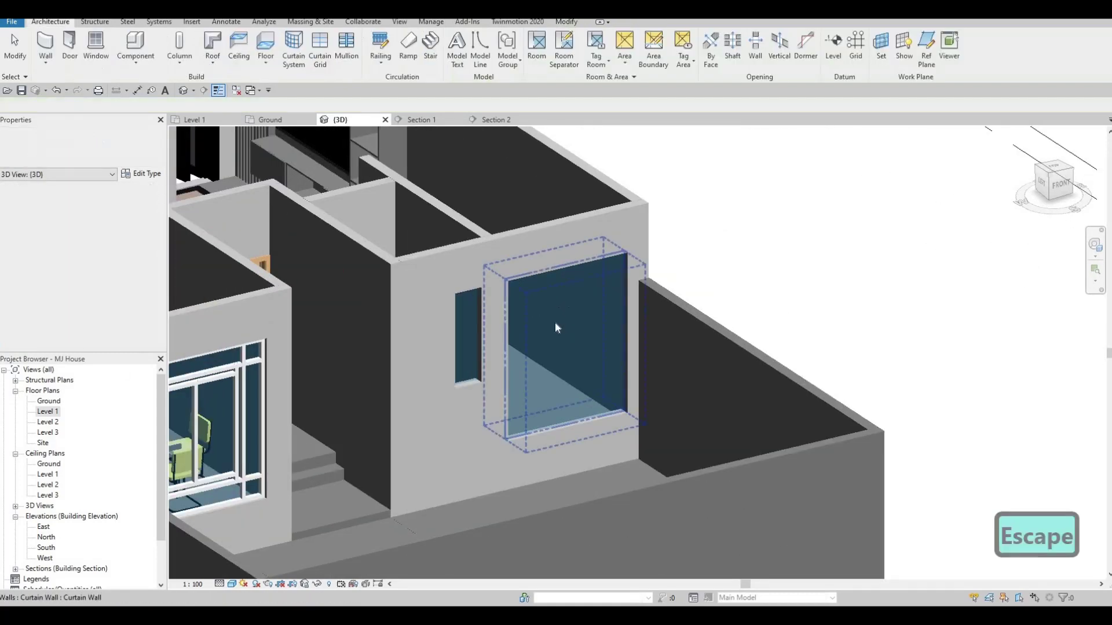
pyautogui.moveTo(557, 270); pyautogui.dragTo(557, 315, button='middle')
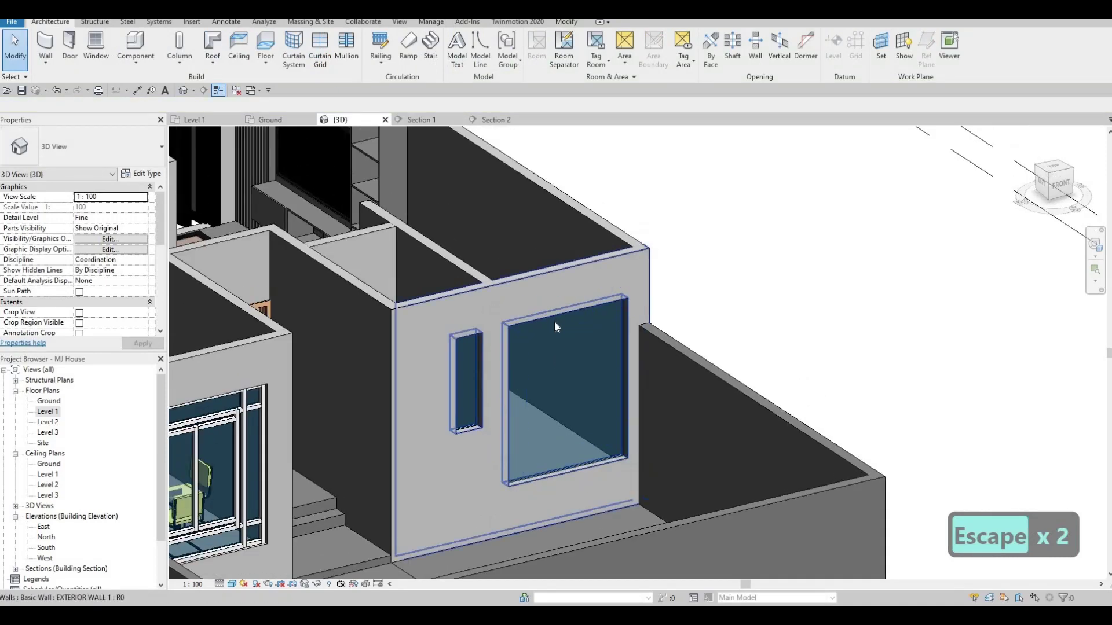
pyautogui.click(555, 323)
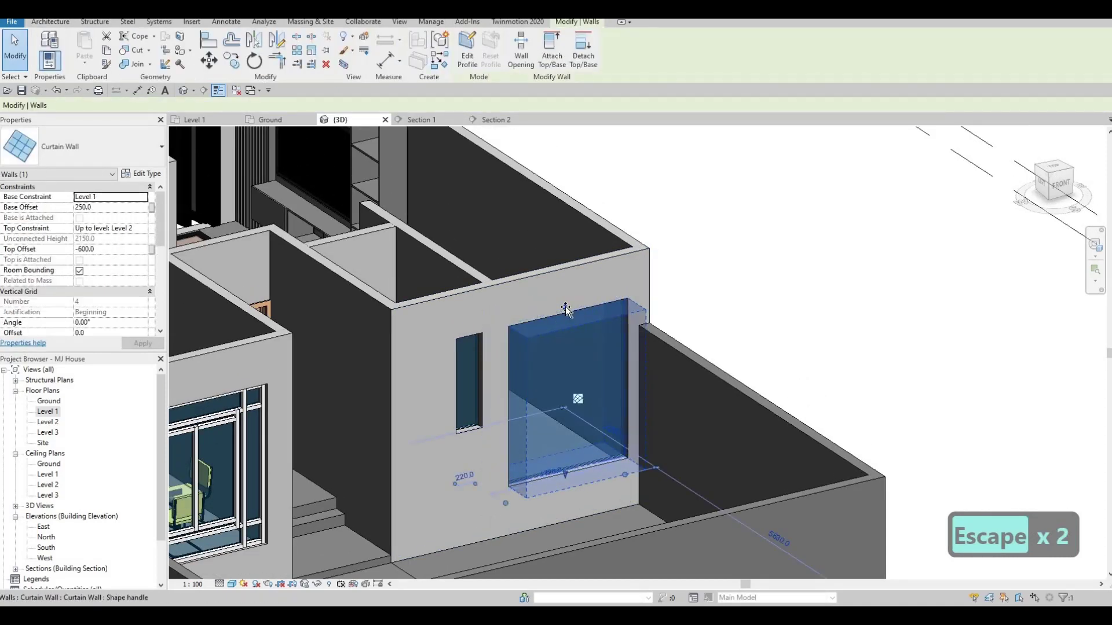
pyautogui.moveTo(565, 306); pyautogui.dragTo(566, 282)
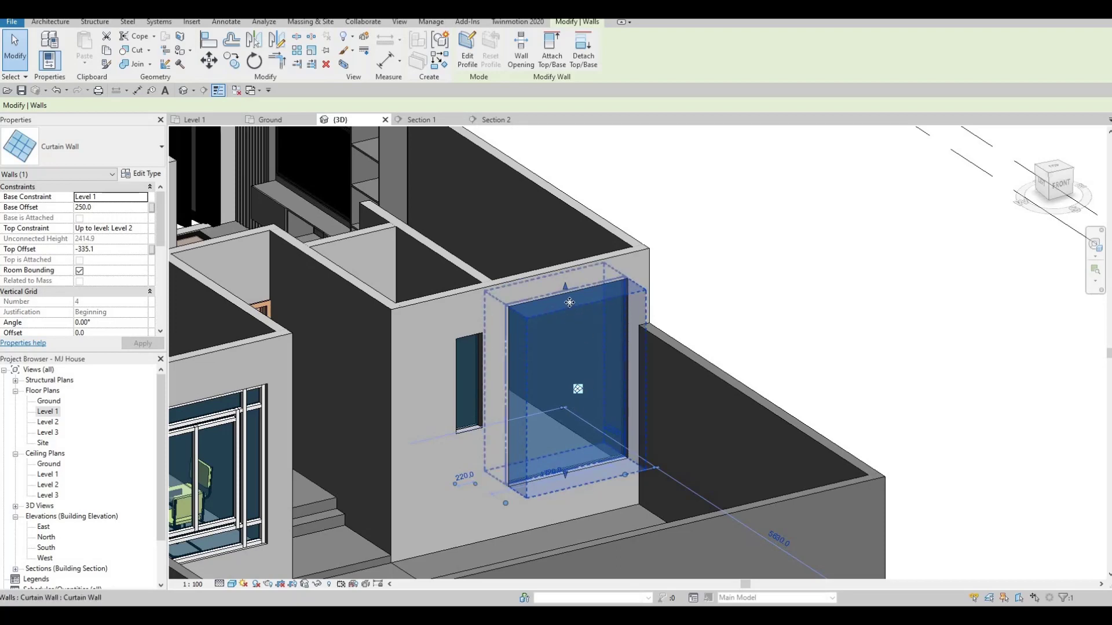
pyautogui.moveTo(564, 286); pyautogui.dragTo(561, 285)
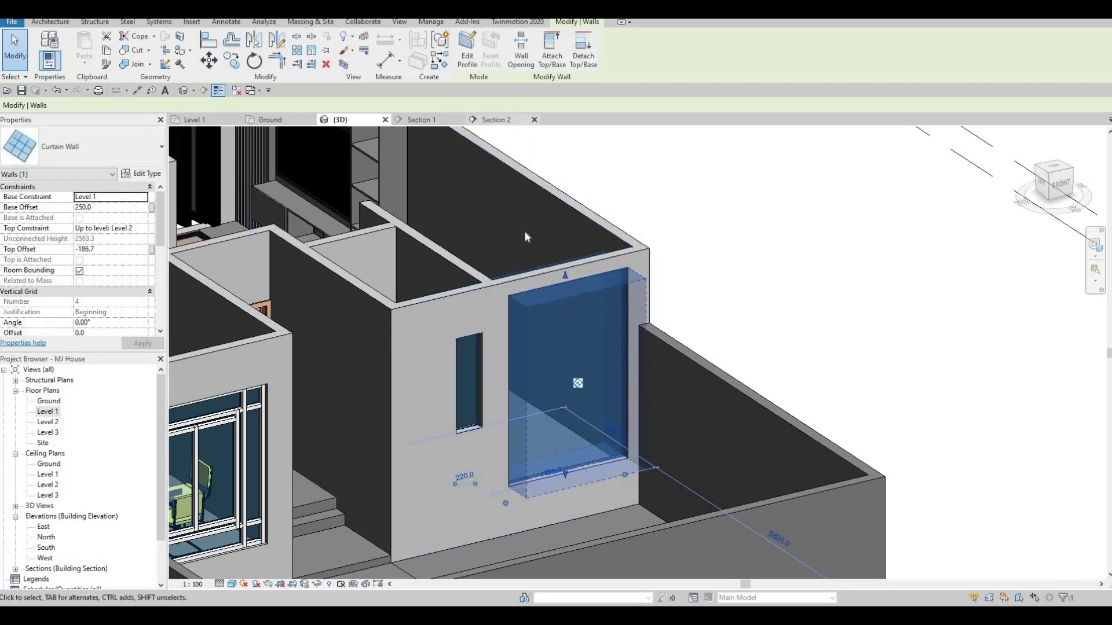
pyautogui.moveTo(525, 309); pyautogui.dragTo(527, 337, button='middle')
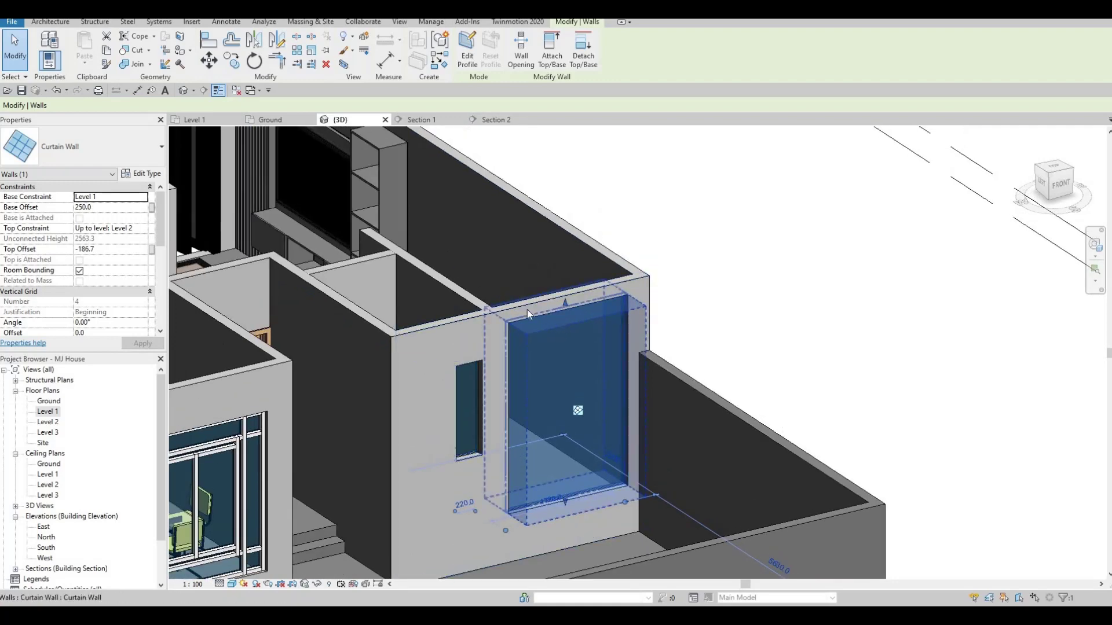
pyautogui.scroll(-3, 553, 355)
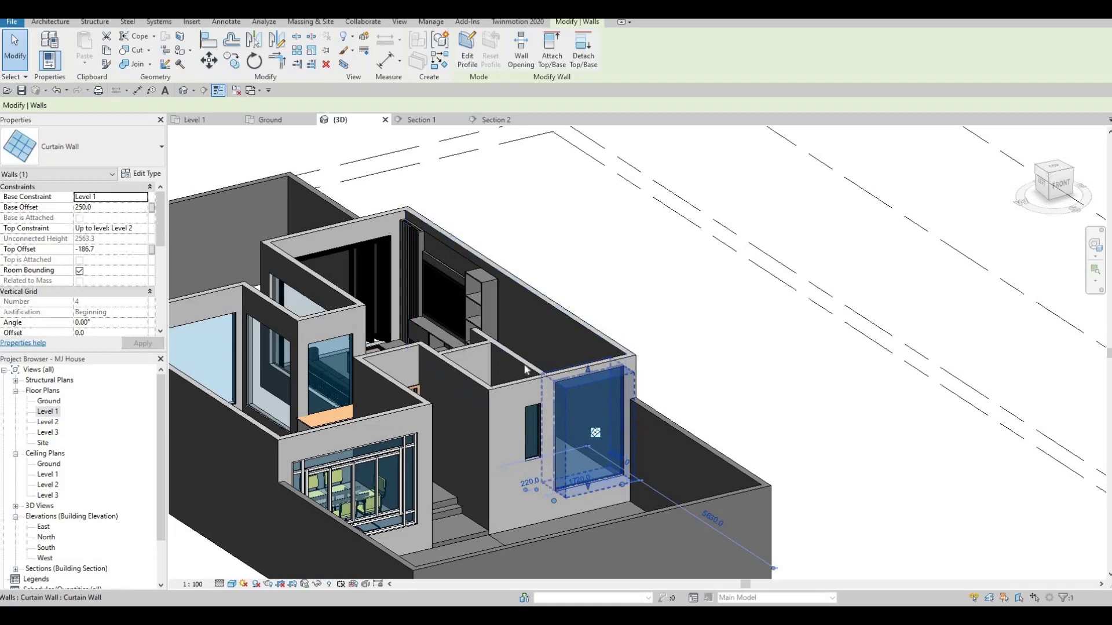
pyautogui.scroll(4, 532, 383)
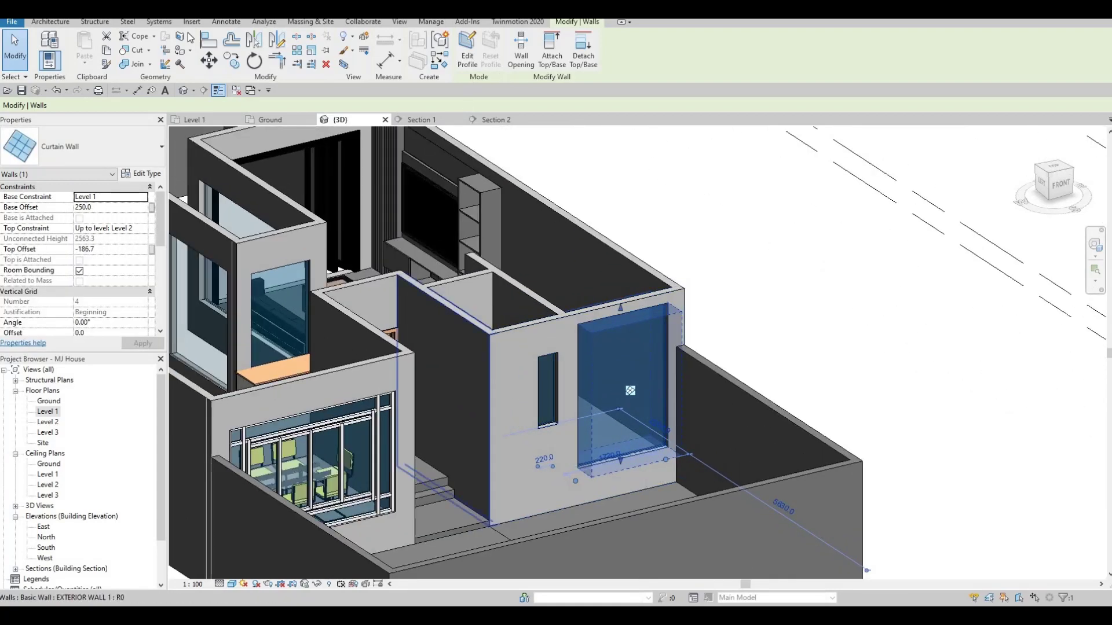
pyautogui.click(50, 22)
pyautogui.click(314, 57)
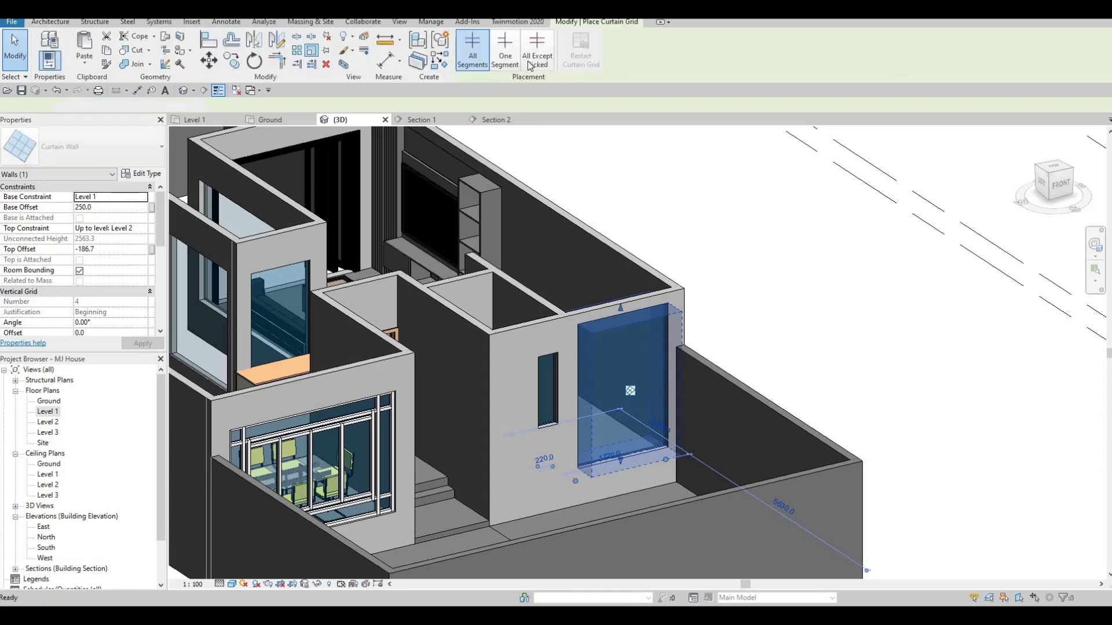
pyautogui.press('Escape')
pyautogui.press('Escape')
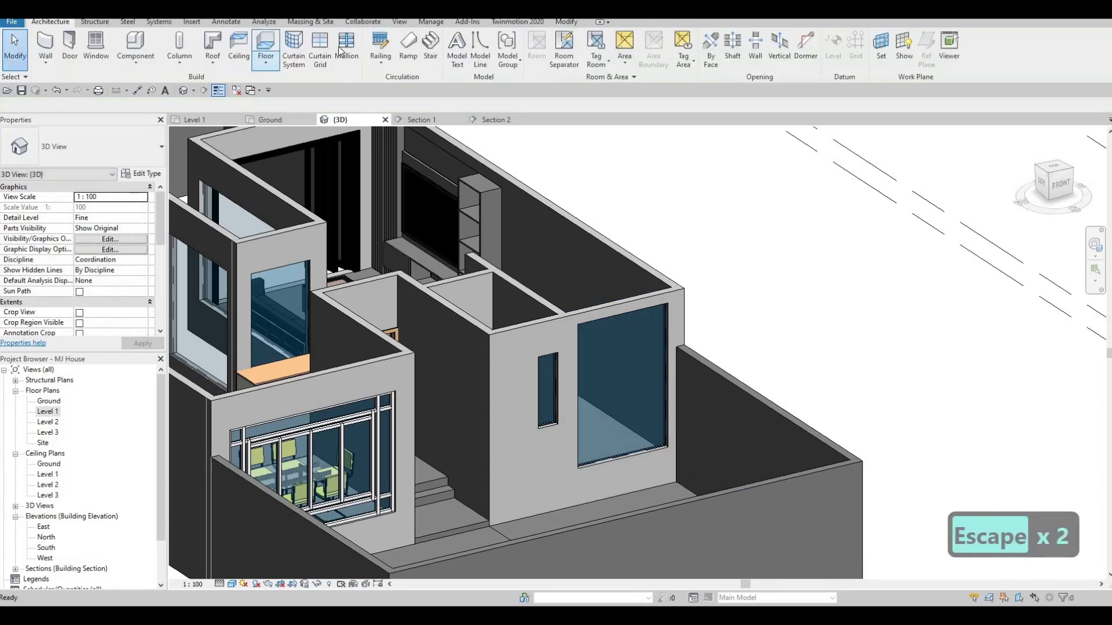
# Place 50mm x 65mm rectangular mullions on all grid lines of the narrow front window beside the large one.
pyautogui.click(346, 49)
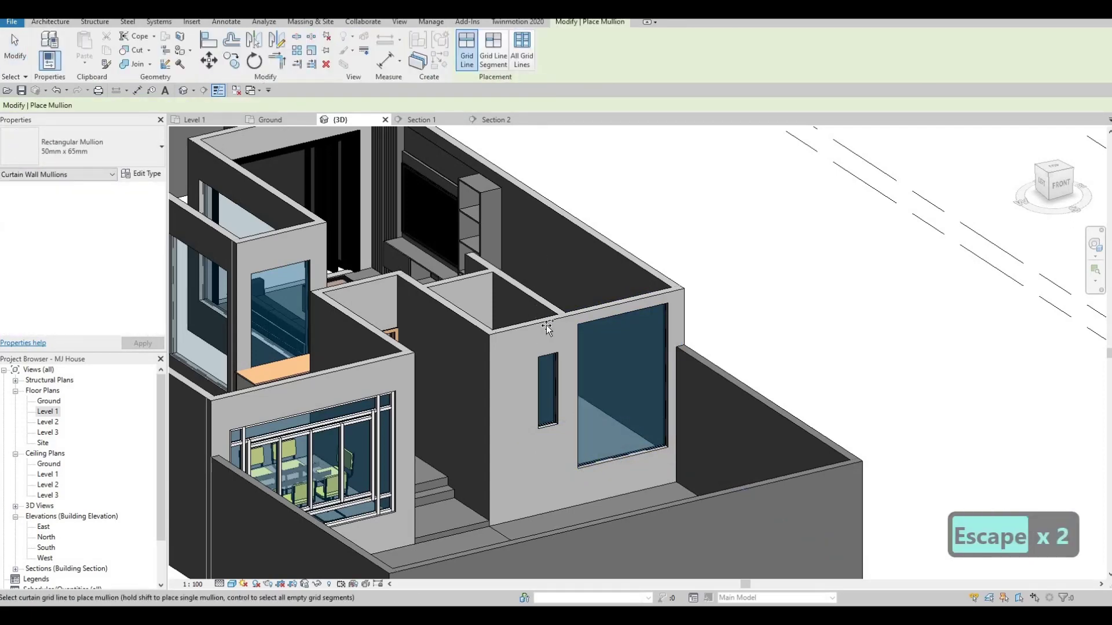
pyautogui.click(541, 386)
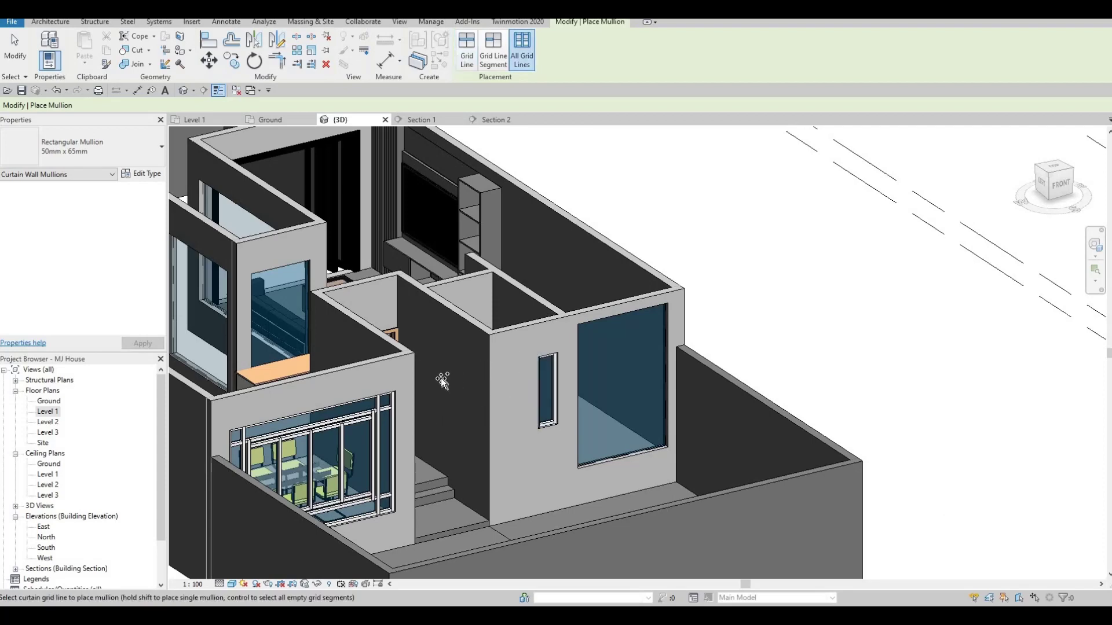
pyautogui.keyDown('shift'); pyautogui.moveTo(440, 378); pyautogui.dragTo(427, 327, button='middle'); pyautogui.keyUp('shift')
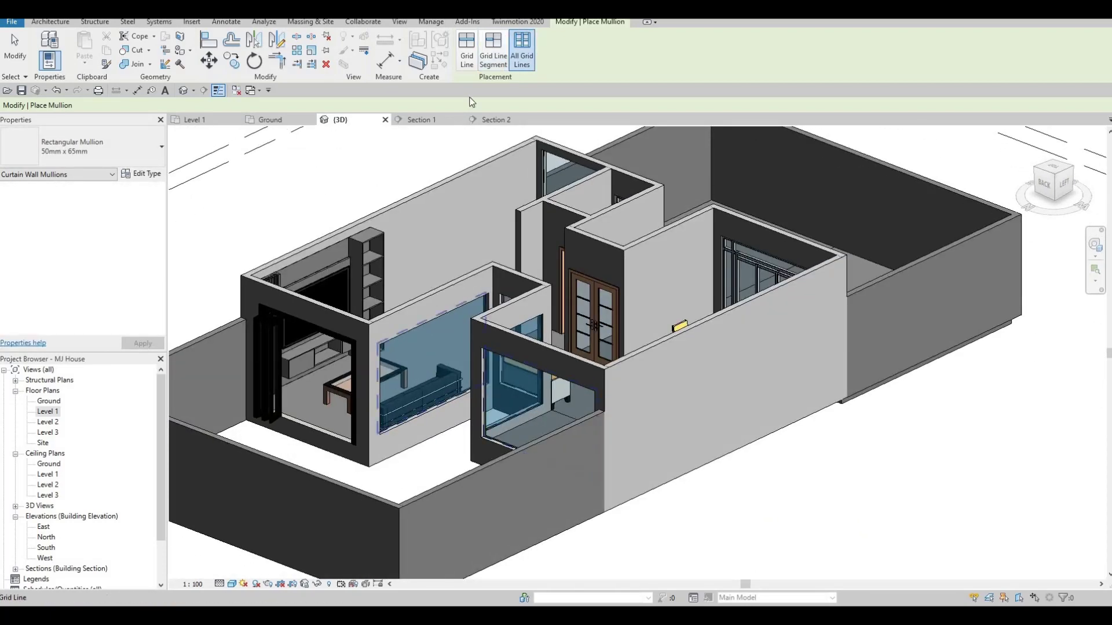
pyautogui.press('Escape')
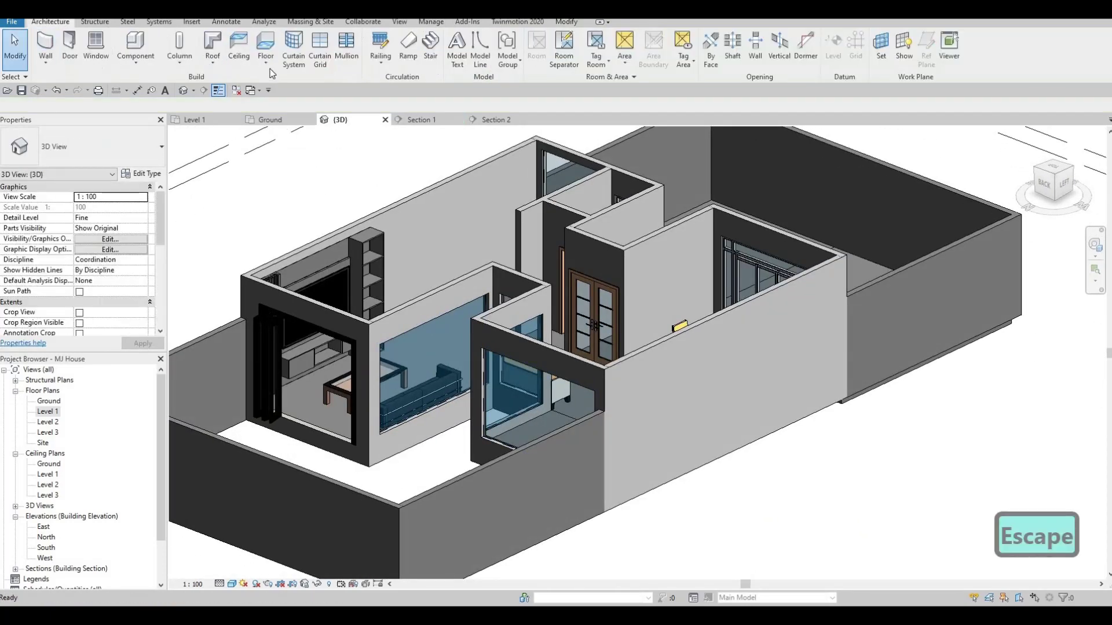
# Divide the living room's wide side window with full-length vertical curtain grid lines at its midpoint and at the midpoints of its halves.
pyautogui.click(320, 44)
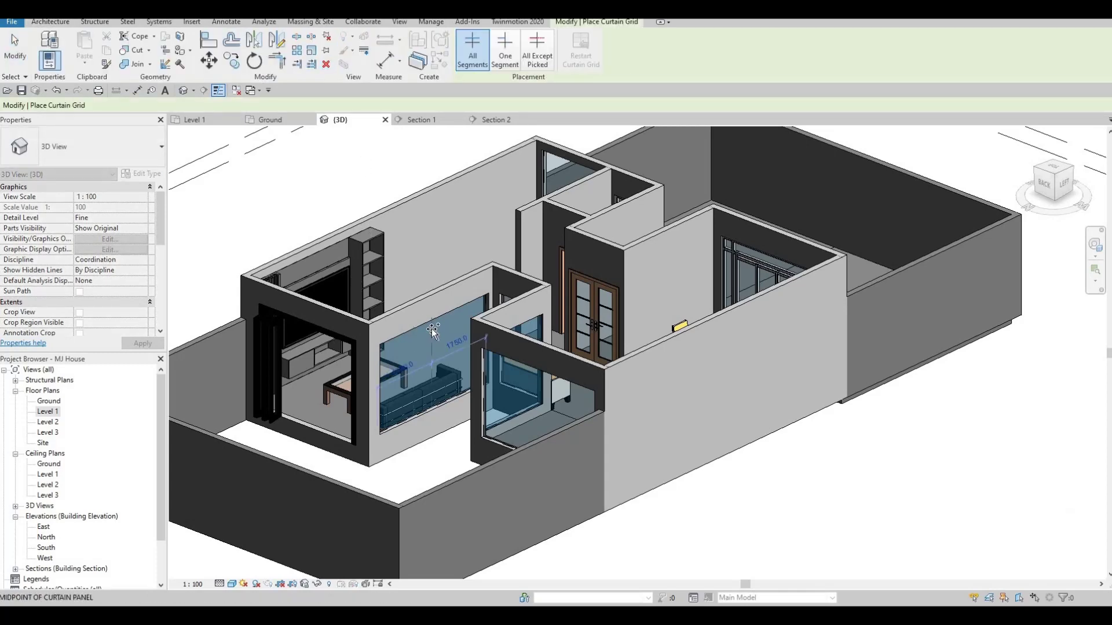
pyautogui.scroll(3, 432, 328)
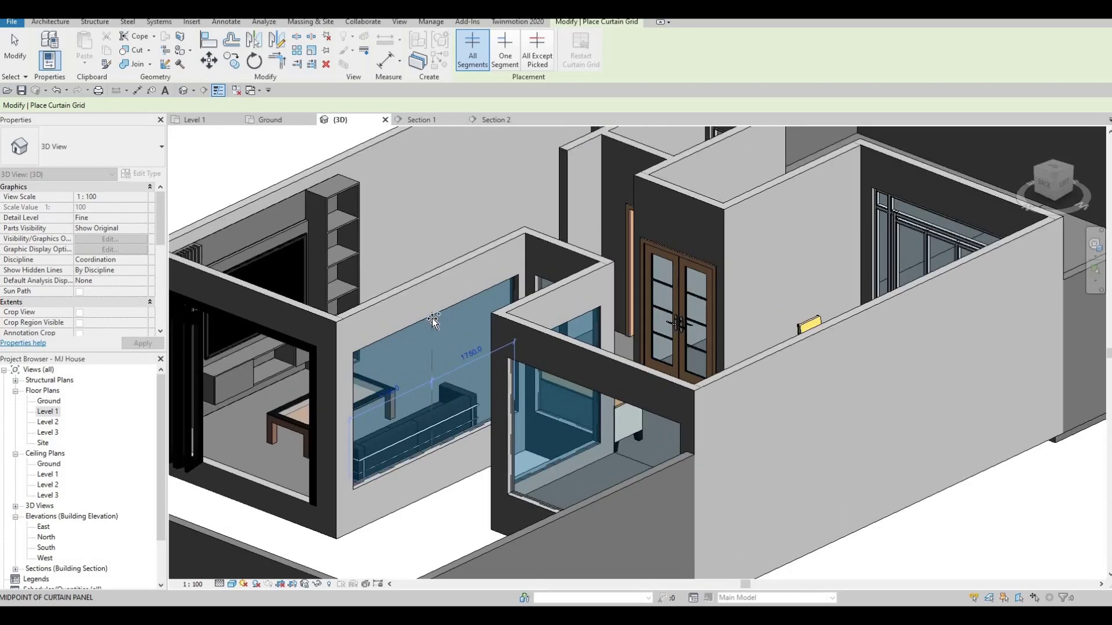
pyautogui.click(433, 321)
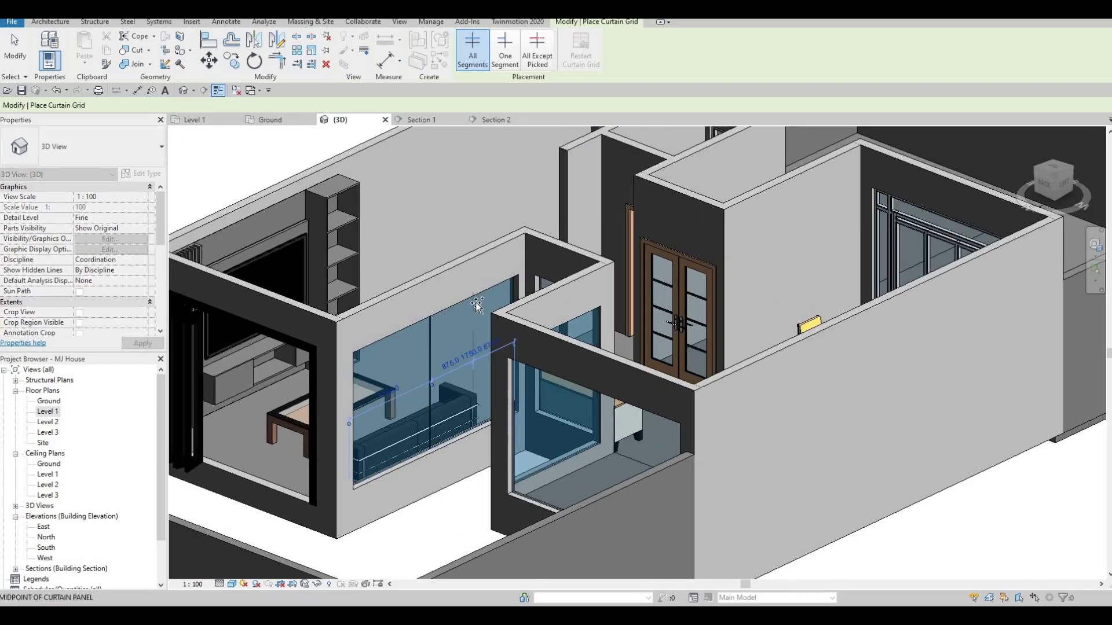
pyautogui.click(388, 339)
pyautogui.press('capslock')
pyautogui.moveTo(423, 417); pyautogui.dragTo(540, 278, button='middle')
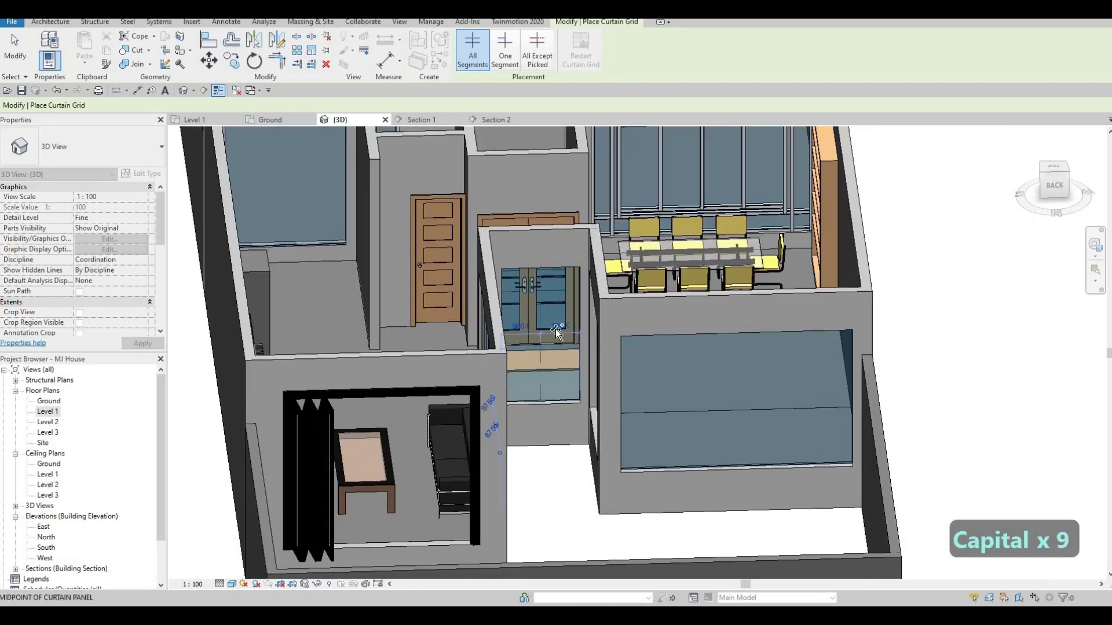
# Divide the narrow recessed back window at its midpoint and the adjoining side window into thirds with full-length vertical curtain grid lines.
pyautogui.click(541, 275)
pyautogui.keyDown('shift'); pyautogui.moveTo(644, 376); pyautogui.dragTo(635, 293, button='middle'); pyautogui.keyUp('shift')
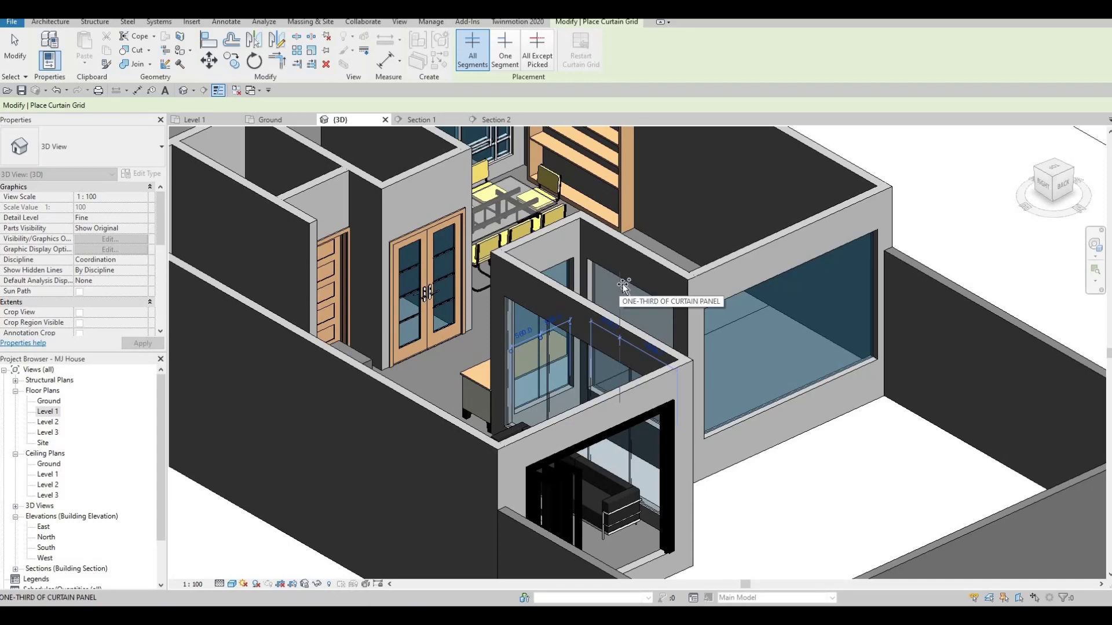
pyautogui.click(623, 288)
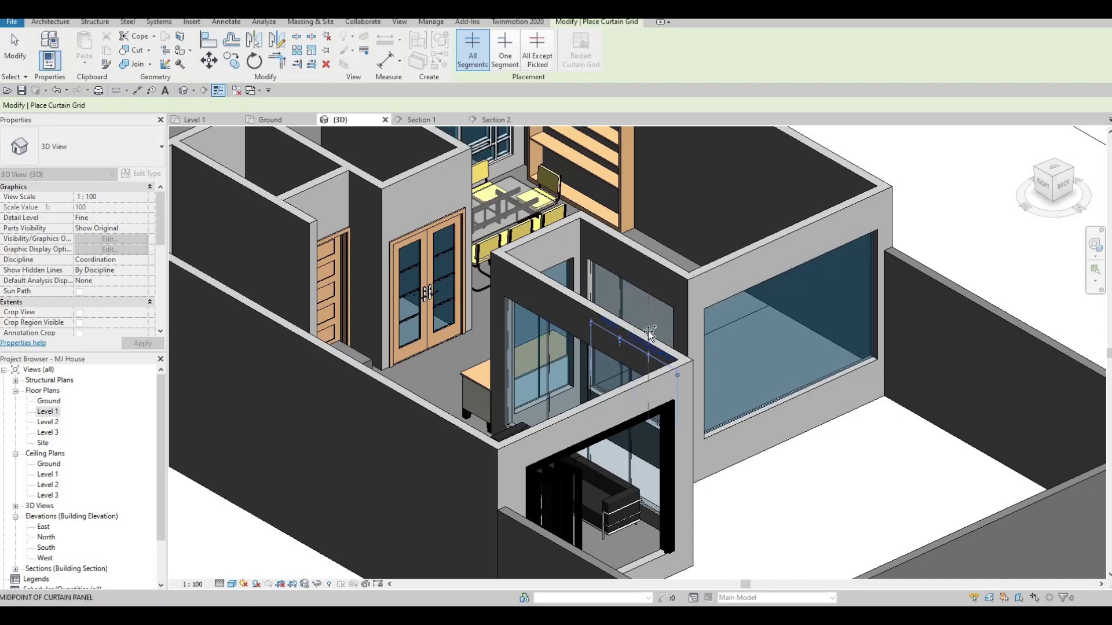
pyautogui.keyDown('shift'); pyautogui.moveTo(650, 333); pyautogui.dragTo(656, 313, button='middle'); pyautogui.keyUp('shift')
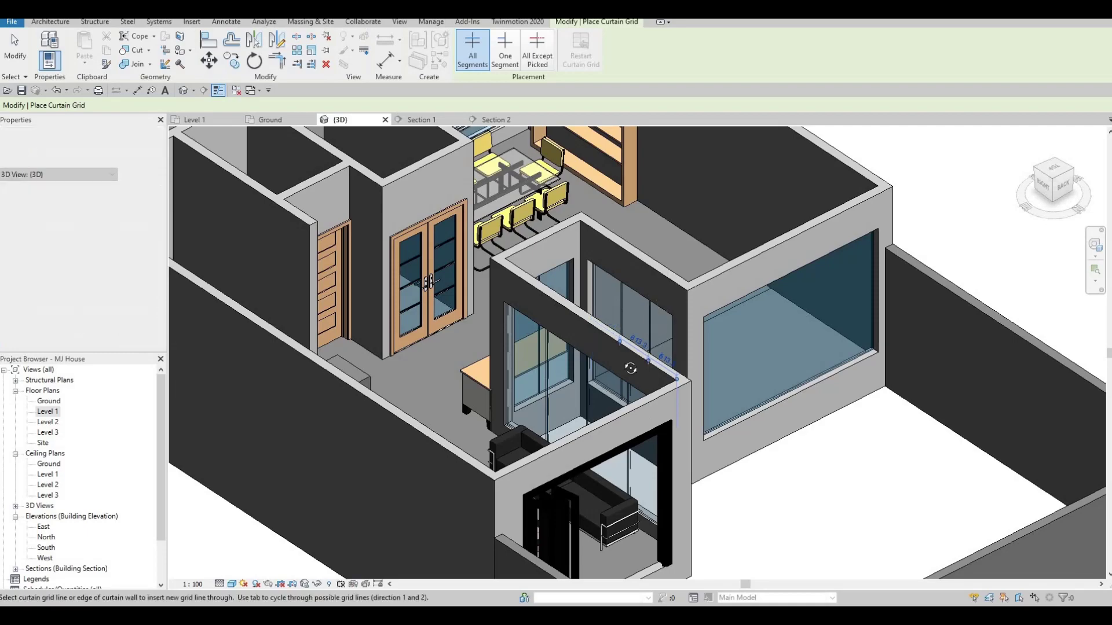
# Divide the wide back window with full-length vertical curtain grid lines into four panels 825 mm wide.
pyautogui.moveTo(653, 314)
pyautogui.keyDown('shift'); pyautogui.mouseDown(button='middle')
pyautogui.moveTo(561, 343)
pyautogui.moveTo(757, 365)
pyautogui.moveTo(790, 349)
pyautogui.moveTo(714, 355)
pyautogui.moveTo(769, 337)
pyautogui.moveTo(485, 307)
pyautogui.moveTo(512, 287)
pyautogui.mouseUp(button='middle'); pyautogui.keyUp('shift')
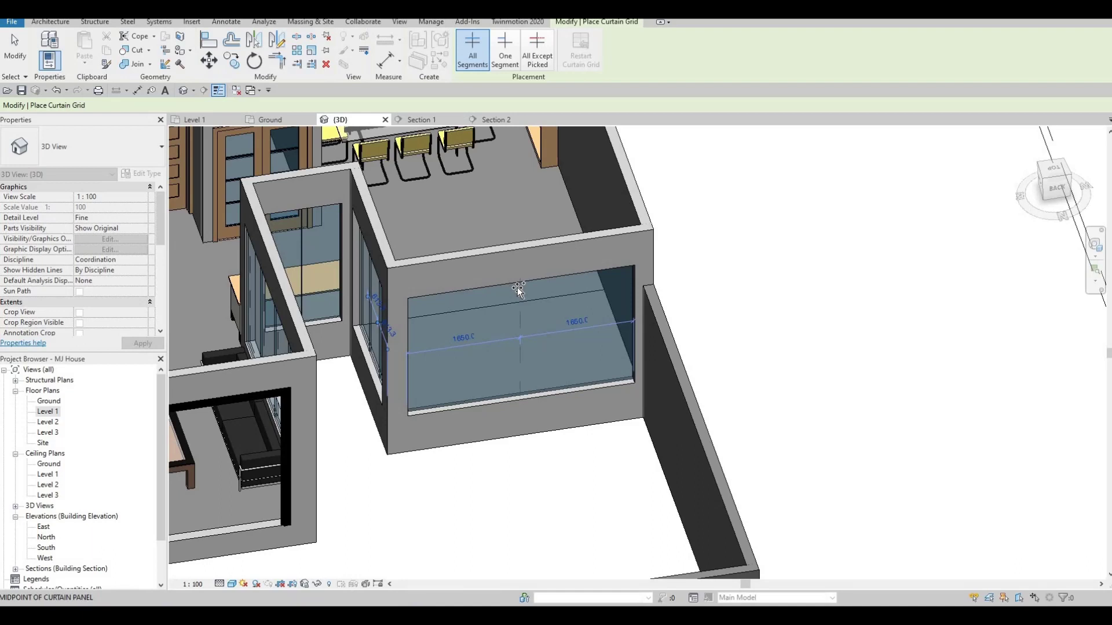
pyautogui.click(487, 296)
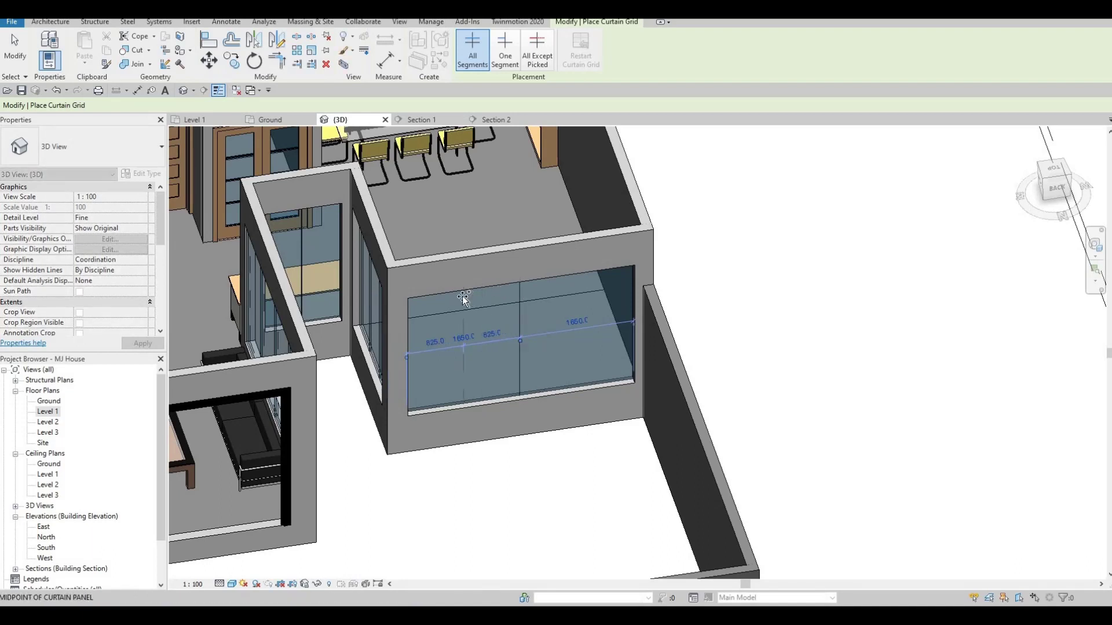
pyautogui.click(546, 288)
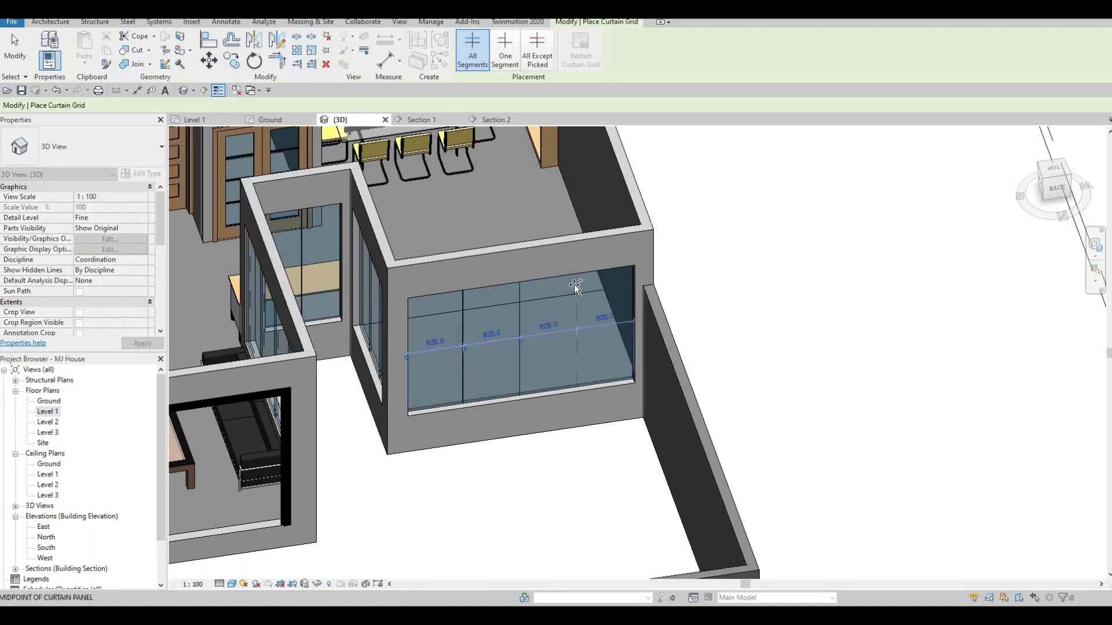
pyautogui.keyDown('shift'); pyautogui.moveTo(548, 318); pyautogui.dragTo(516, 313, button='middle'); pyautogui.keyUp('shift')
pyautogui.press('Escape')
pyautogui.press('Escape')
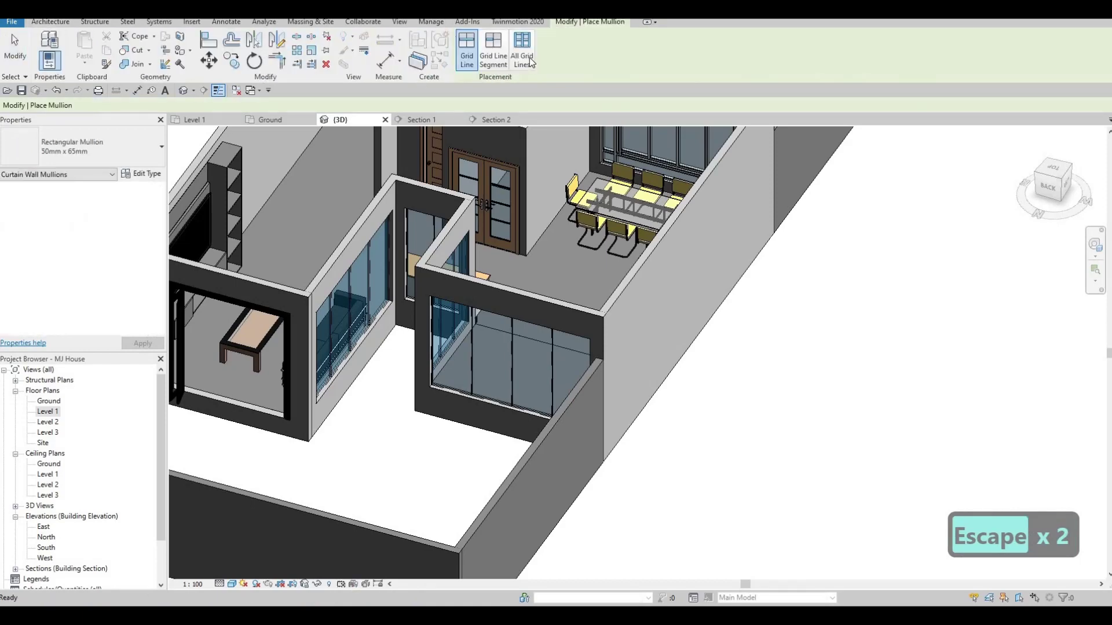
# Place 50mm x 65mm rectangular mullions on all grid lines of the wide back window, the narrow recessed window and both side windows facing the recess.
pyautogui.click(521, 51)
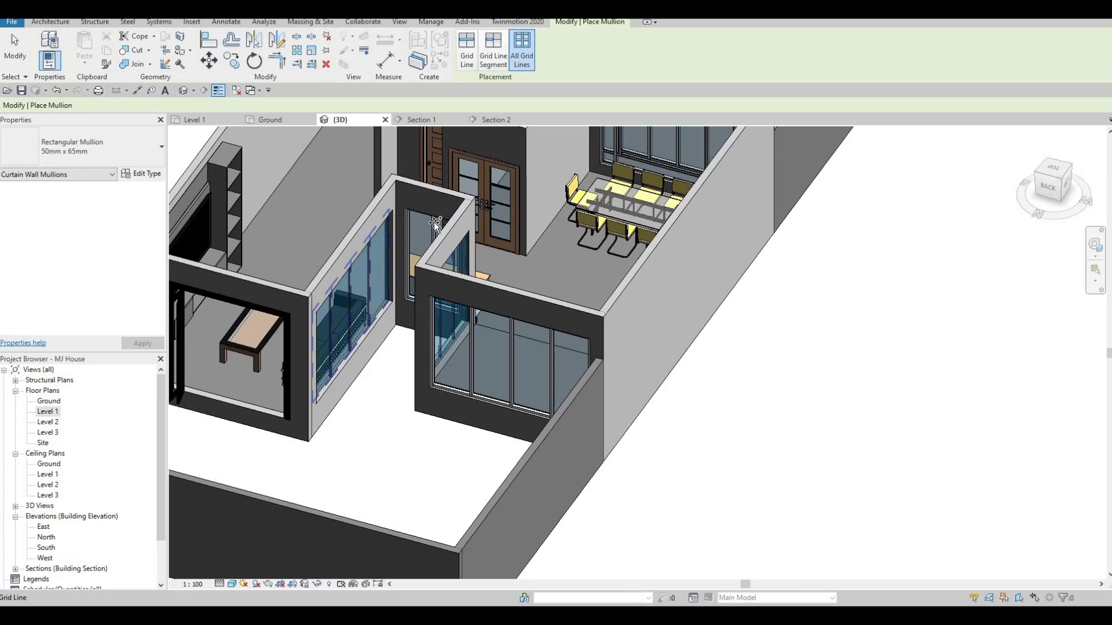
pyautogui.keyDown('shift'); pyautogui.moveTo(435, 223); pyautogui.dragTo(573, 332, button='middle'); pyautogui.keyUp('shift')
pyautogui.scroll(3, 503, 260)
pyautogui.click(519, 60)
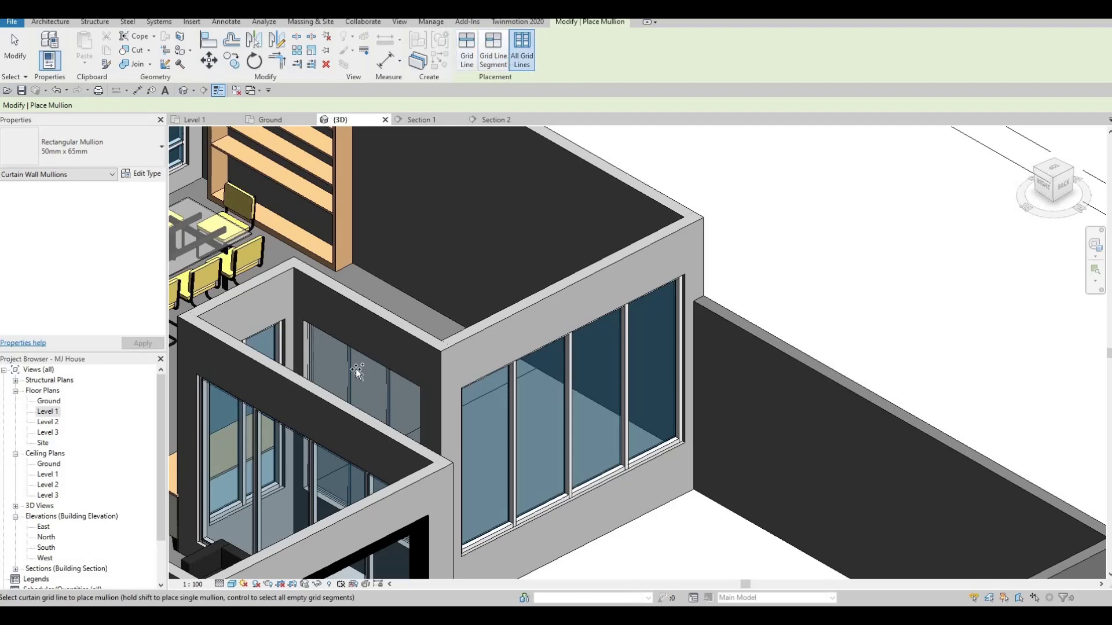
pyautogui.keyDown('shift'); pyautogui.moveTo(357, 372); pyautogui.dragTo(402, 278, button='middle'); pyautogui.keyUp('shift')
# Examine the mullioned curtain windows and interior of the house from the side, back and front in the 3D view.
pyautogui.moveTo(623, 260); pyautogui.dragTo(296, 312, button='middle')
pyautogui.scroll(-2, 449, 290)
pyautogui.moveTo(463, 313); pyautogui.dragTo(192, 313, button='middle')
pyautogui.keyDown('shift'); pyautogui.moveTo(498, 290); pyautogui.dragTo(359, 301, button='middle'); pyautogui.keyUp('shift')
pyautogui.moveTo(333, 545); pyautogui.dragTo(323, 364, button='middle')
pyautogui.keyDown('shift'); pyautogui.moveTo(404, 315); pyautogui.dragTo(530, 406, button='middle'); pyautogui.keyUp('shift')
pyautogui.moveTo(353, 214); pyautogui.dragTo(529, 347, button='middle')
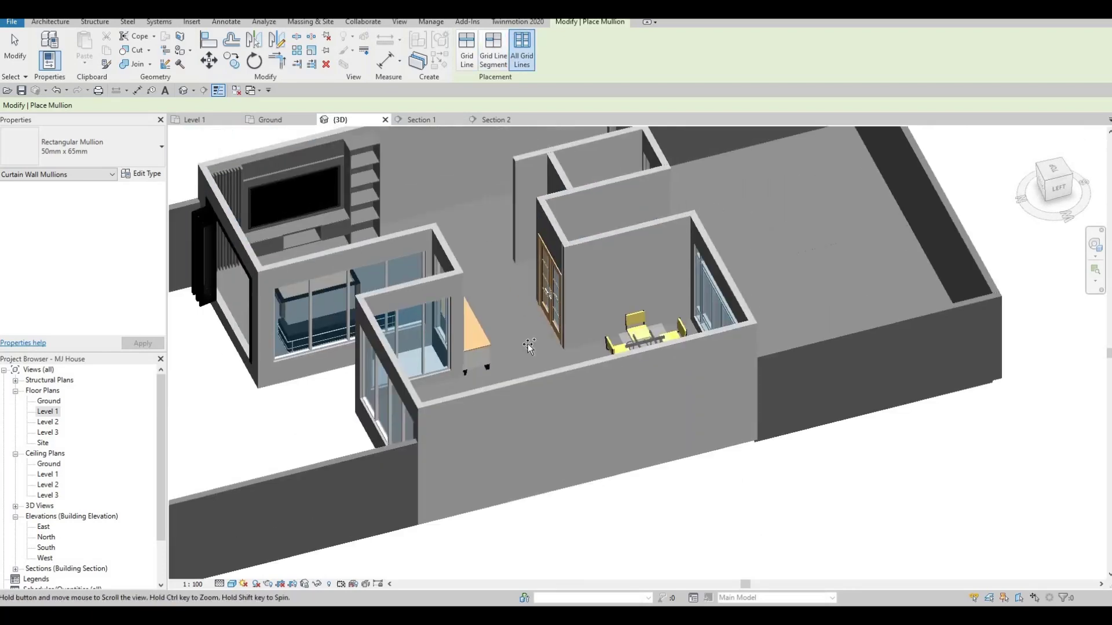
pyautogui.keyDown('shift'); pyautogui.moveTo(446, 347); pyautogui.dragTo(611, 305, button='middle'); pyautogui.keyUp('shift')
pyautogui.keyDown('shift'); pyautogui.moveTo(457, 252); pyautogui.dragTo(574, 250, button='middle'); pyautogui.keyUp('shift')
pyautogui.moveTo(401, 349); pyautogui.dragTo(545, 279, button='middle')
pyautogui.keyDown('shift'); pyautogui.moveTo(541, 371); pyautogui.dragTo(341, 399, button='middle'); pyautogui.keyUp('shift')
pyautogui.moveTo(342, 399); pyautogui.dragTo(426, 400, button='middle')
pyautogui.scroll(2, 479, 325)
pyautogui.keyDown('shift'); pyautogui.moveTo(479, 325); pyautogui.dragTo(463, 211, button='middle'); pyautogui.keyUp('shift')
pyautogui.moveTo(600, 212); pyautogui.dragTo(463, 210, button='middle')
pyautogui.scroll(2, 462, 211)
pyautogui.scroll(-2, 474, 298)
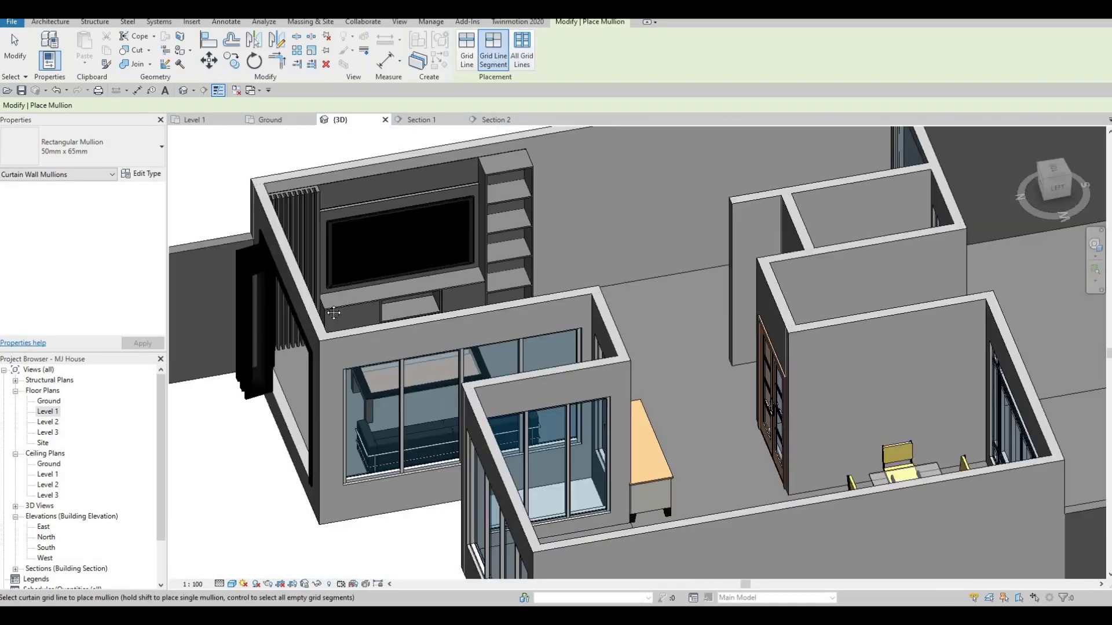
pyautogui.keyDown('shift'); pyautogui.moveTo(333, 313); pyautogui.dragTo(461, 318, button='middle'); pyautogui.keyUp('shift')
pyautogui.scroll(-1, 704, 406)
pyautogui.moveTo(723, 417); pyautogui.dragTo(406, 362, button='middle')
pyautogui.keyDown('shift'); pyautogui.moveTo(370, 244); pyautogui.dragTo(494, 421, button='middle'); pyautogui.keyUp('shift')
pyautogui.keyDown('shift'); pyautogui.moveTo(530, 384); pyautogui.dragTo(514, 399, button='middle'); pyautogui.keyUp('shift')
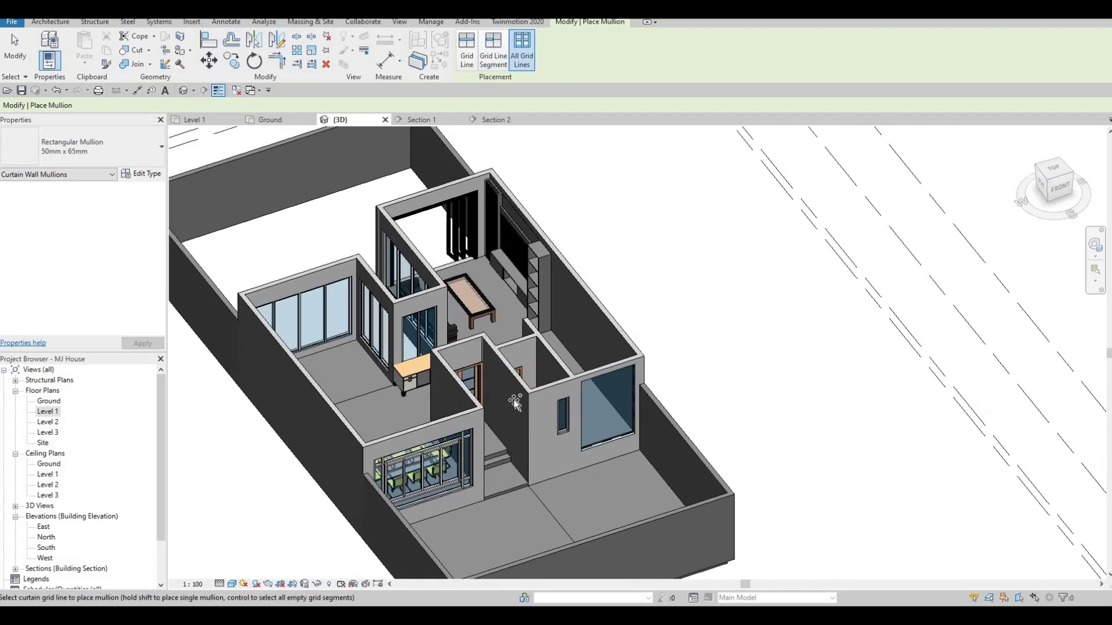